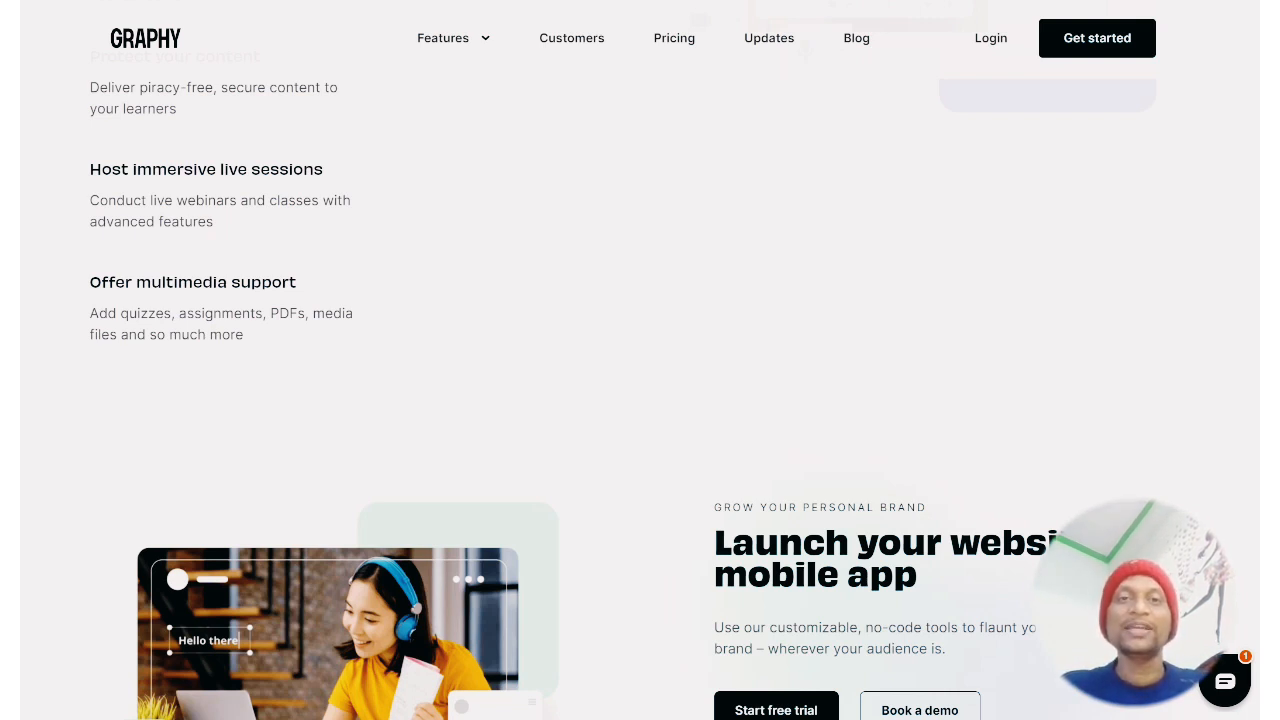
Look over the course feature list on the Graphy homepage, then return to its opening banner
scroll(640, 400, "down", 1)
scroll(640, 400, "up", 1)
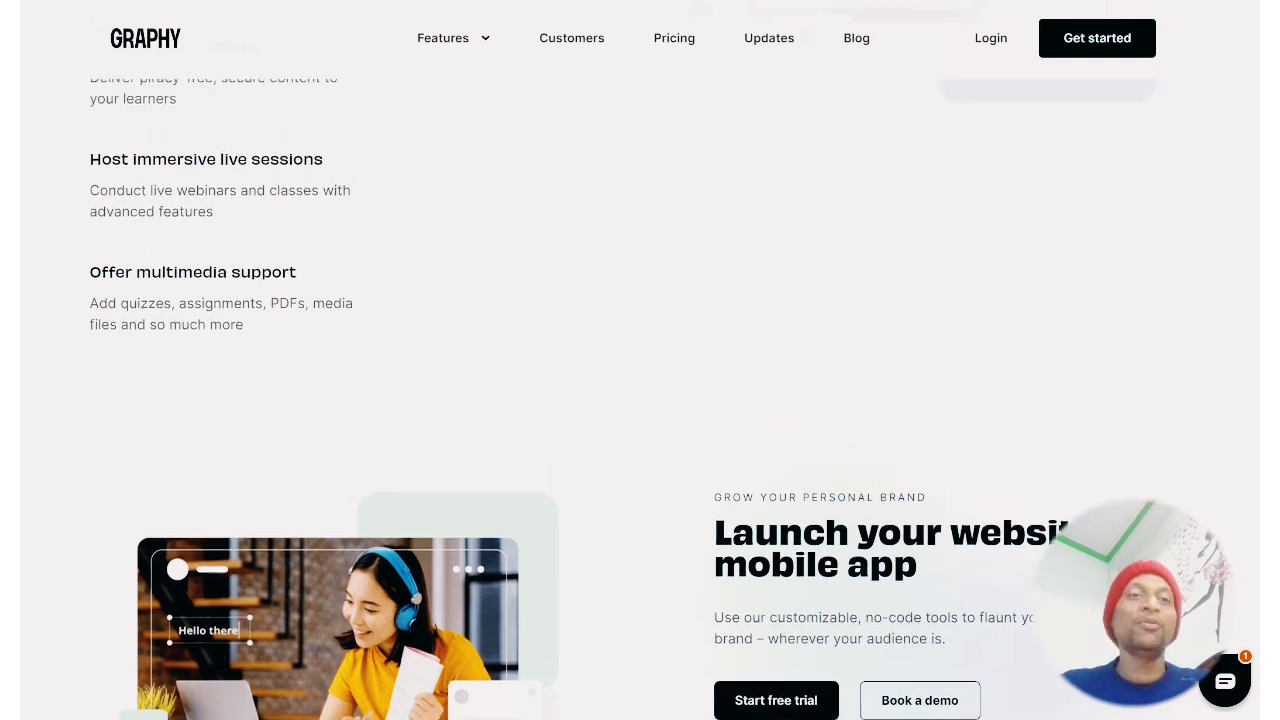
scroll(640, 400, "up", 1)
scroll(640, 400, "up", 1)
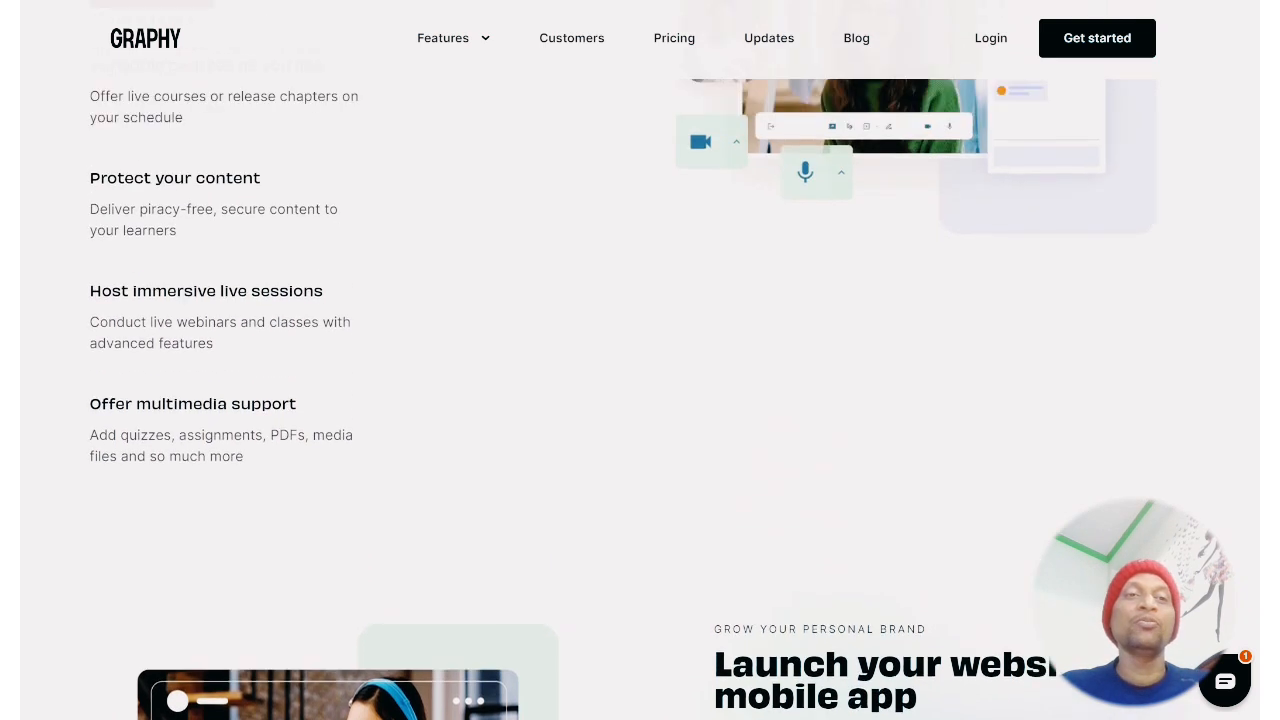
scroll(640, 400, "down", 1)
scroll(640, 400, "down", 1)
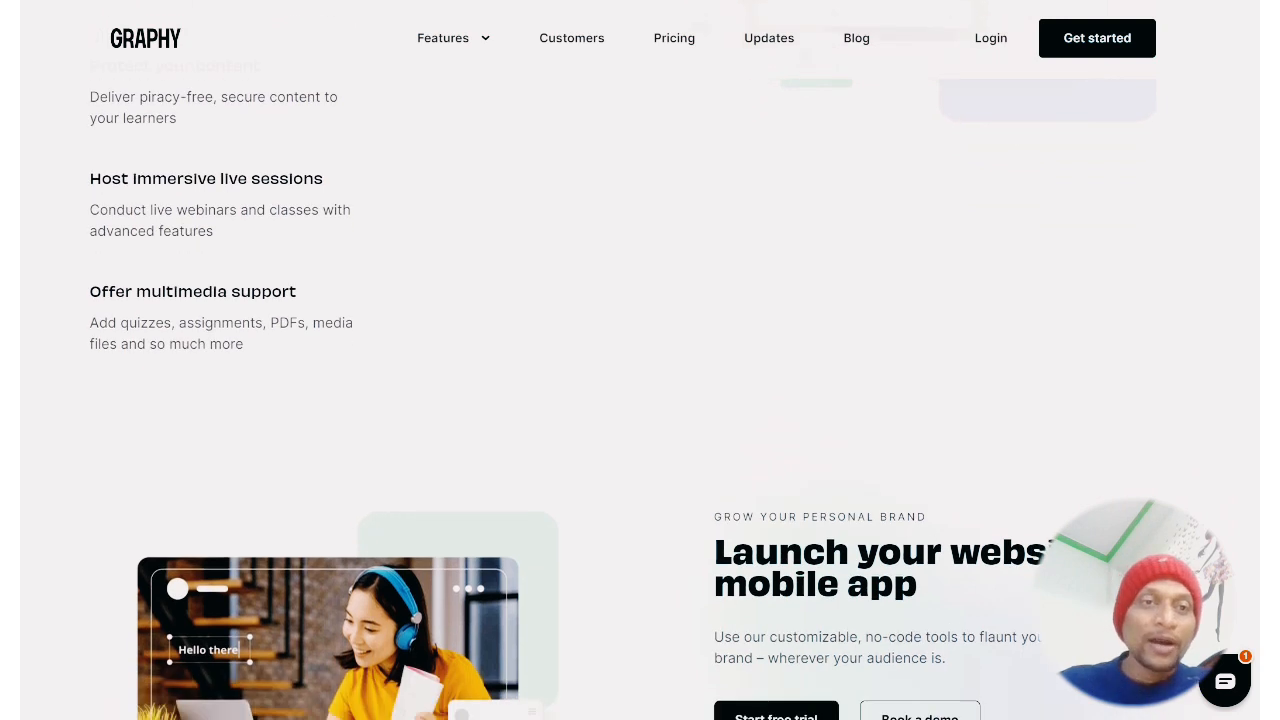
scroll(640, 400, "up", 2)
scroll(640, 400, "down", 1)
scroll(640, 400, "down", 1)
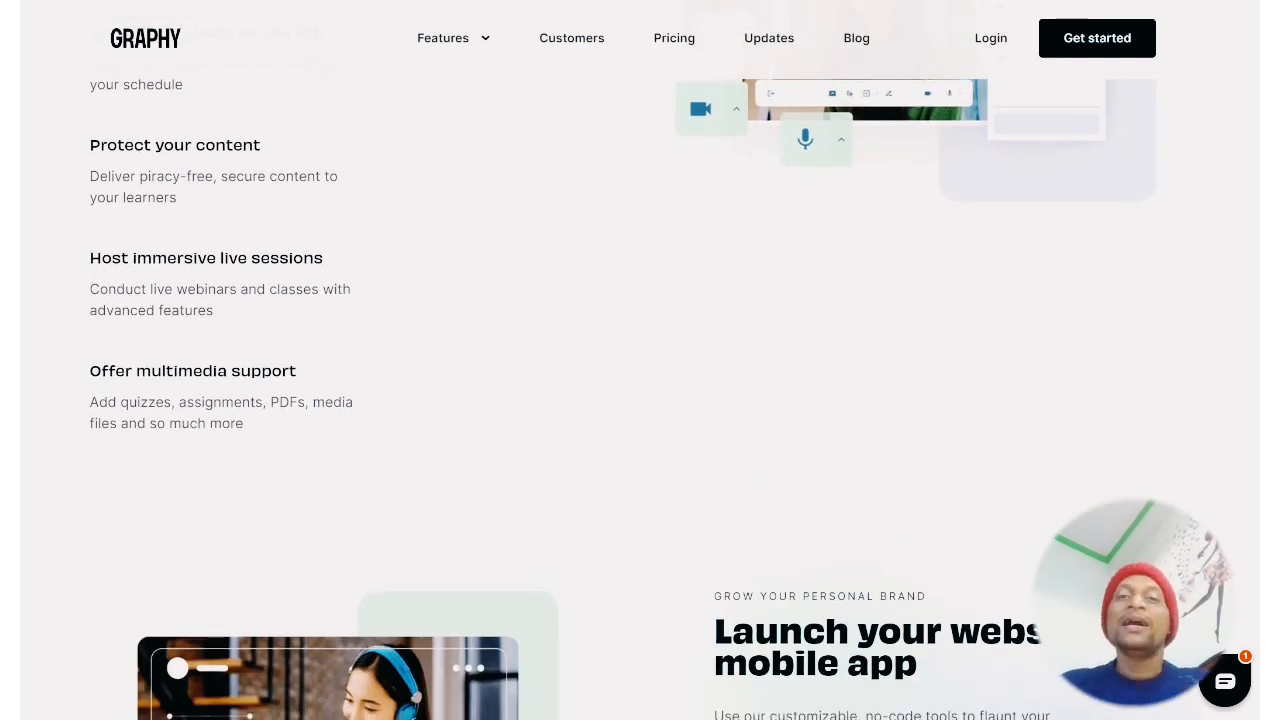
scroll(640, 400, "up", 10)
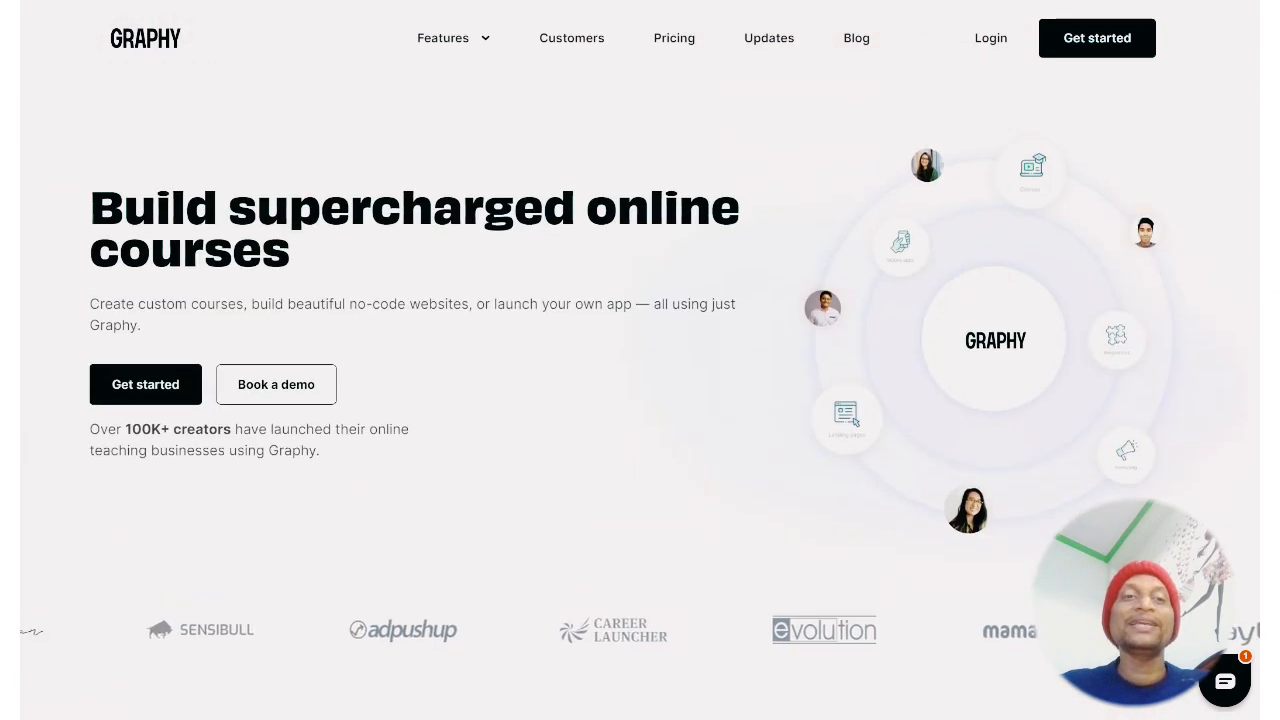
scroll(640, 400, "down", 1)
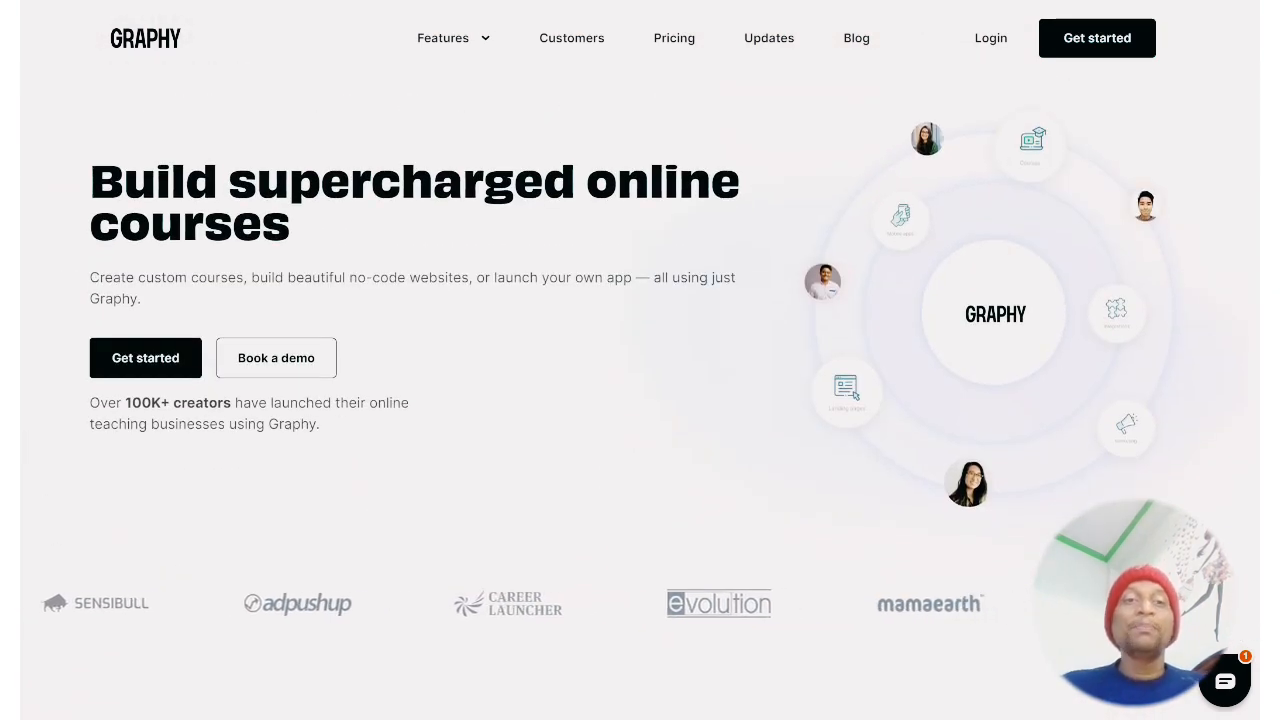
scroll(640, 400, "up", 1)
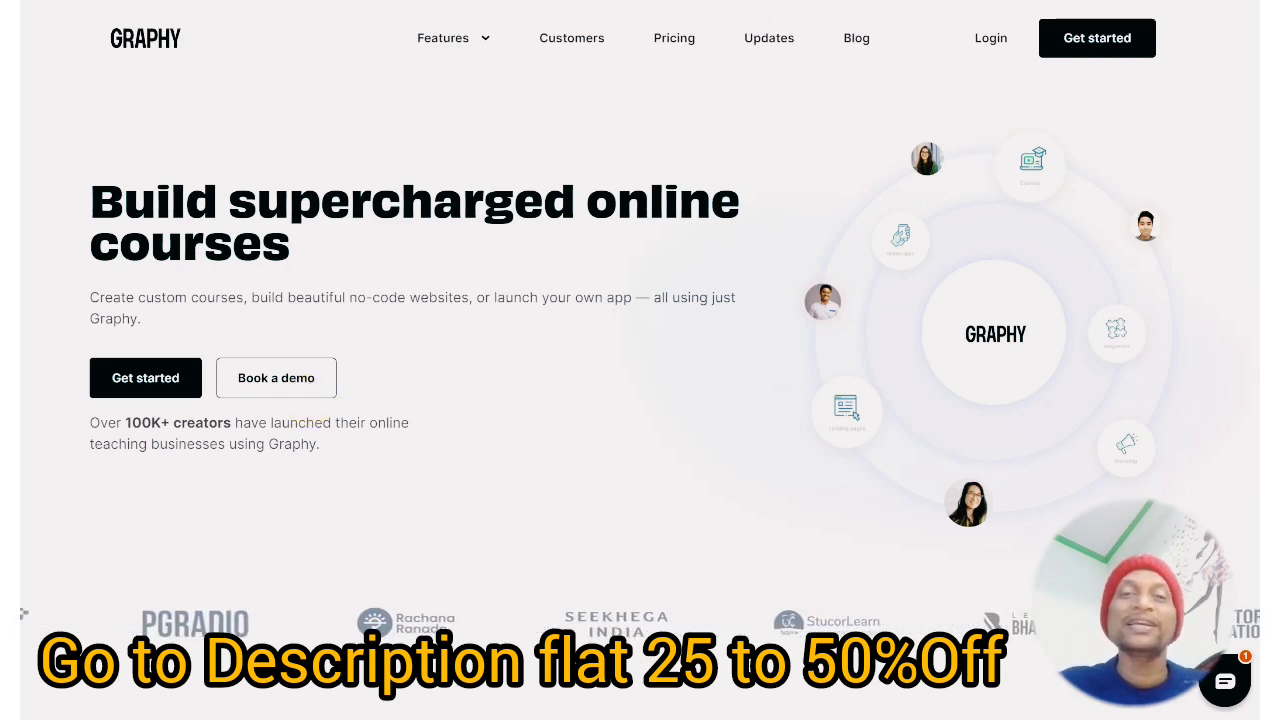
scroll(640, 360, "up", 1)
scroll(640, 360, "down", 4)
scroll(640, 360, "up", 3)
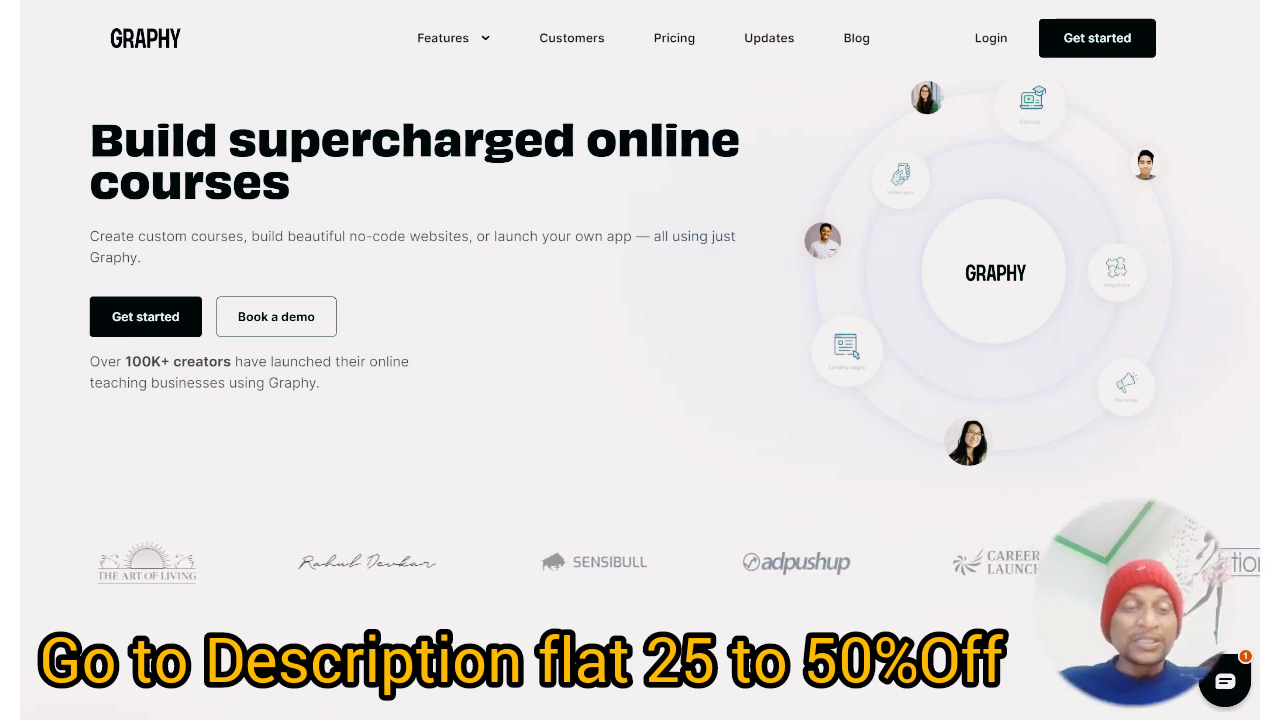
Examine the client logos and the "Built for every type of course" section on the Graphy homepage
scroll(640, 360, "down", 3)
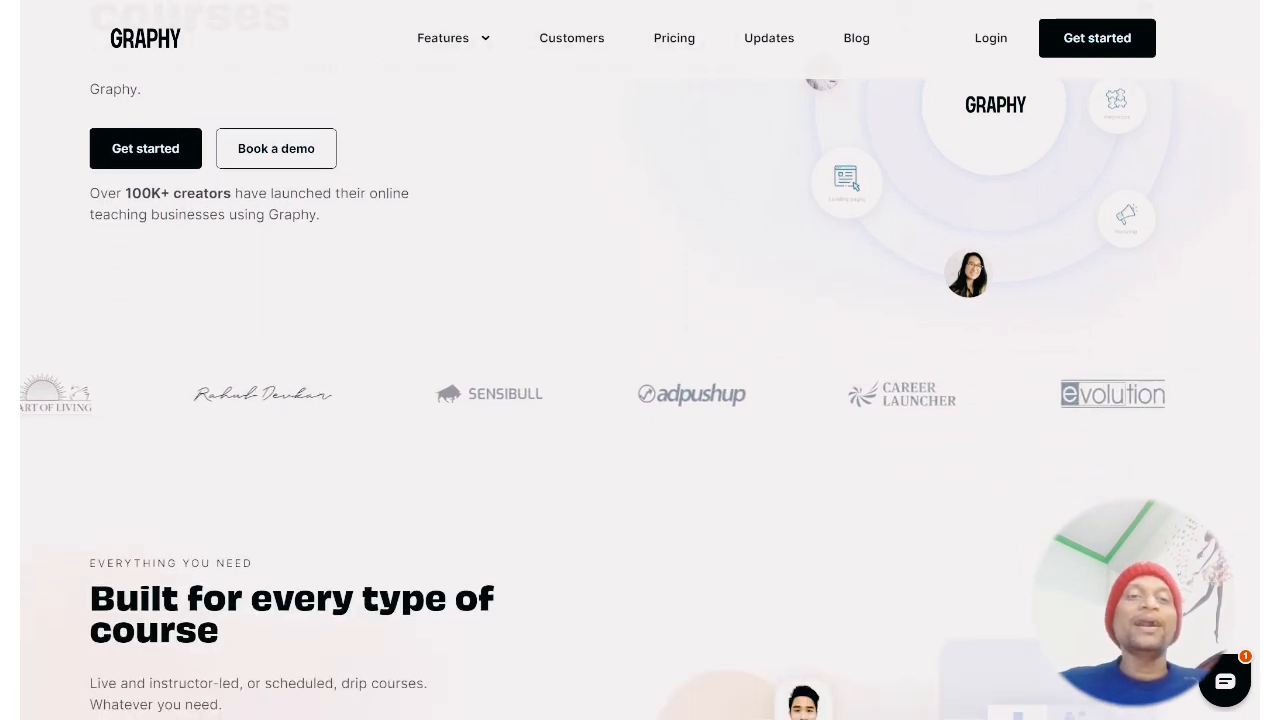
scroll(640, 360, "down", 2)
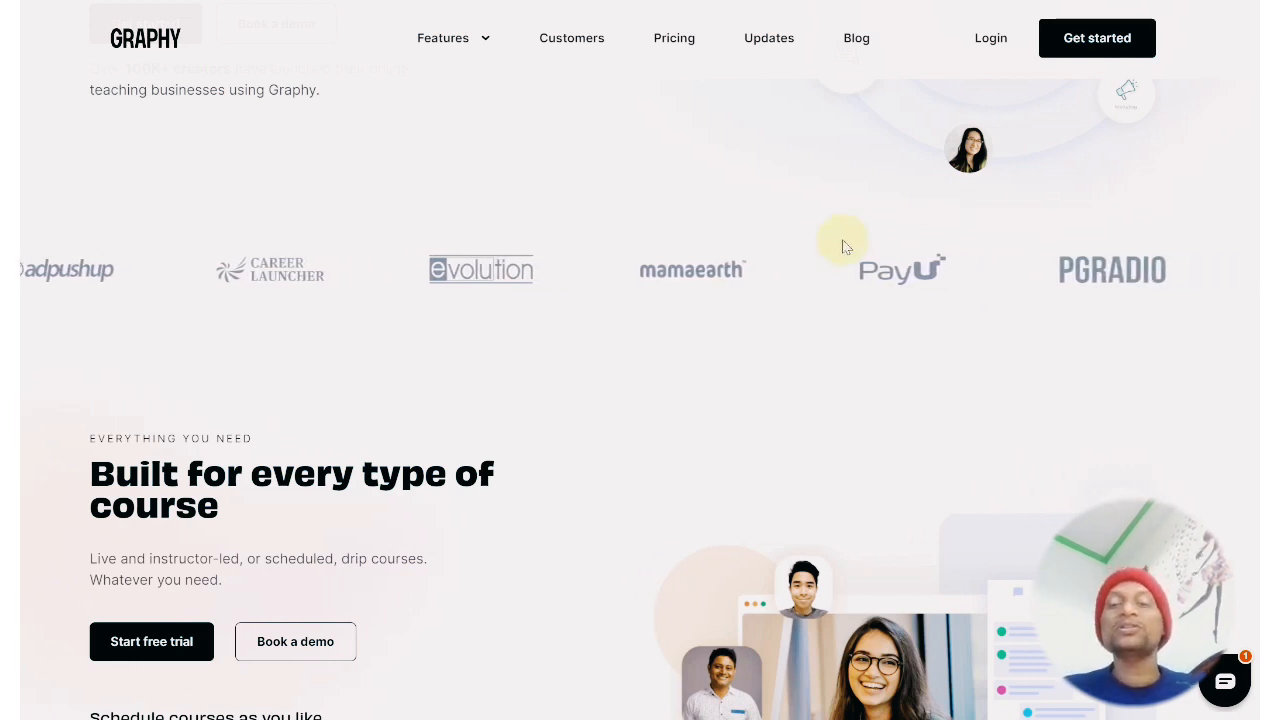
scroll(842, 239, "down", 1)
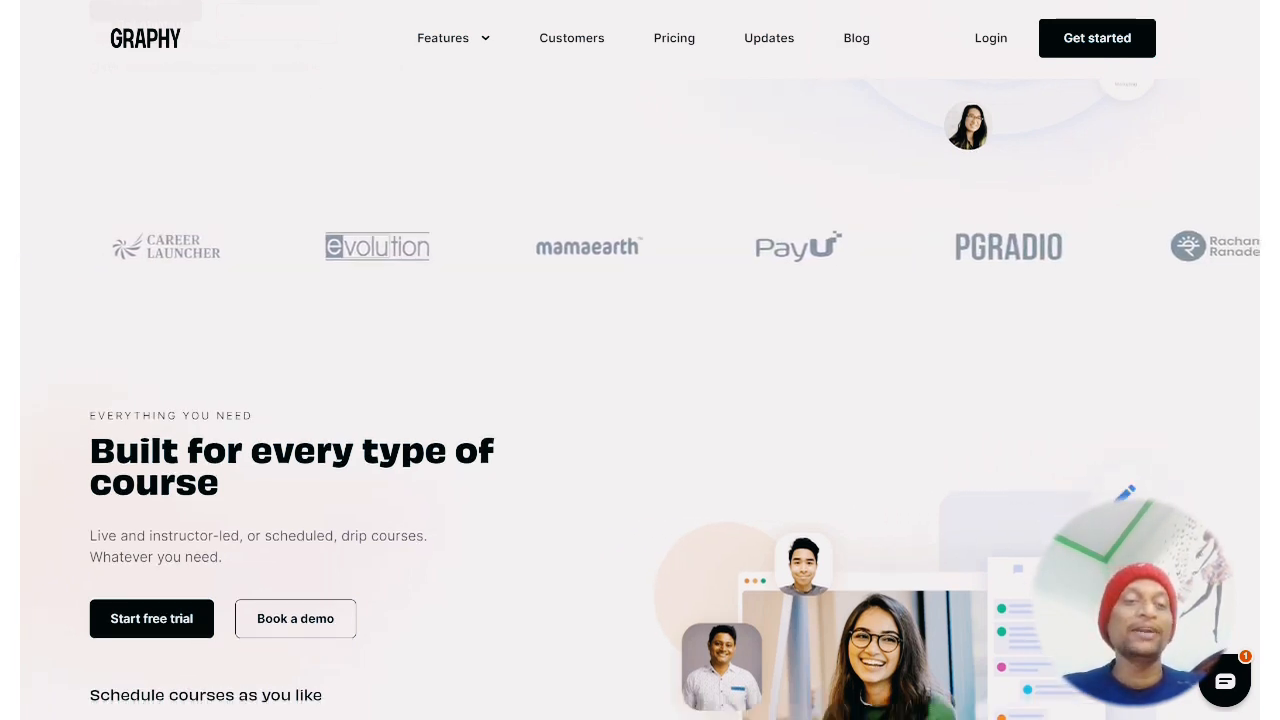
scroll(640, 400, "down", 2)
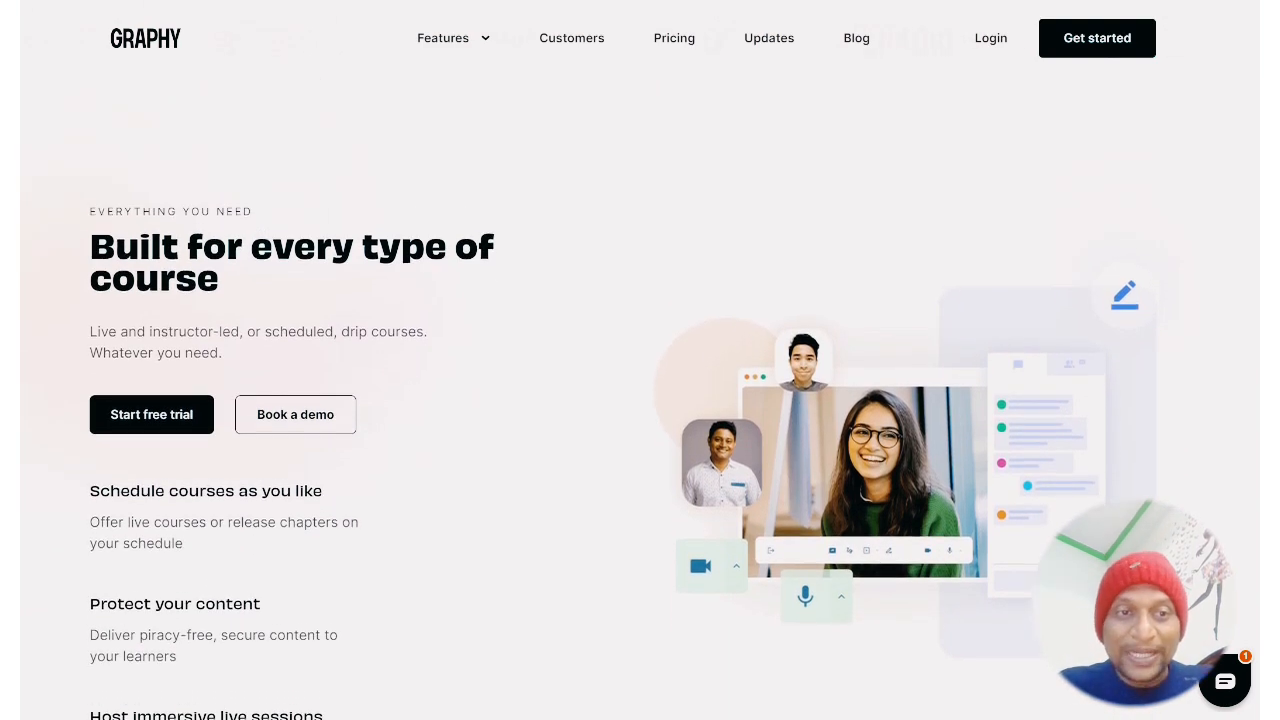
scroll(640, 400, "down", 1)
scroll(640, 400, "up", 1)
scroll(640, 400, "down", 2)
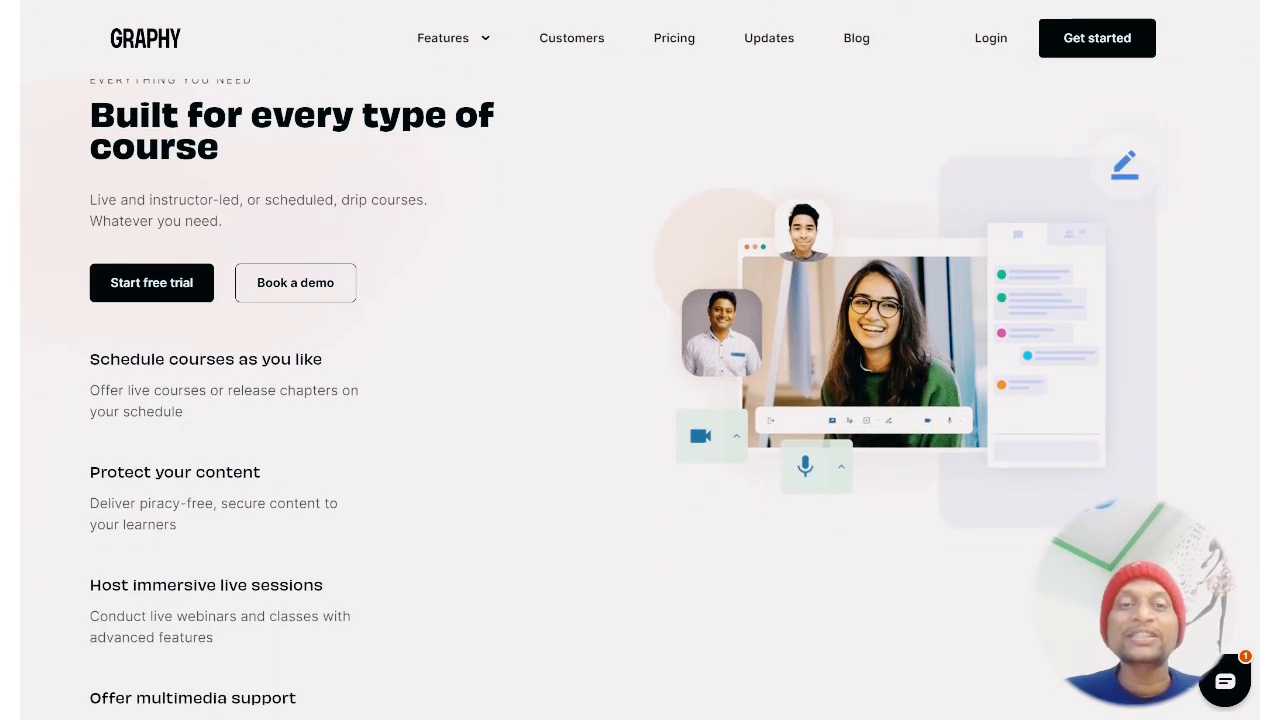
scroll(640, 400, "up", 1)
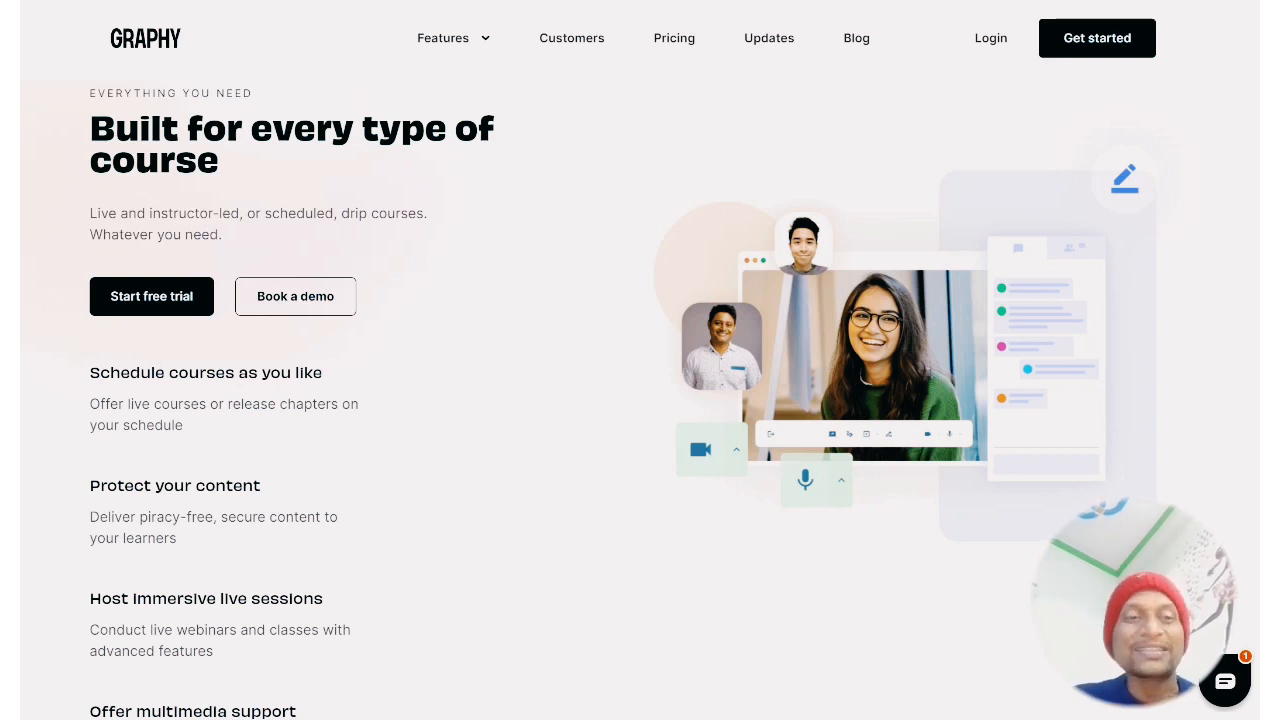
scroll(614, 399, "down", 1)
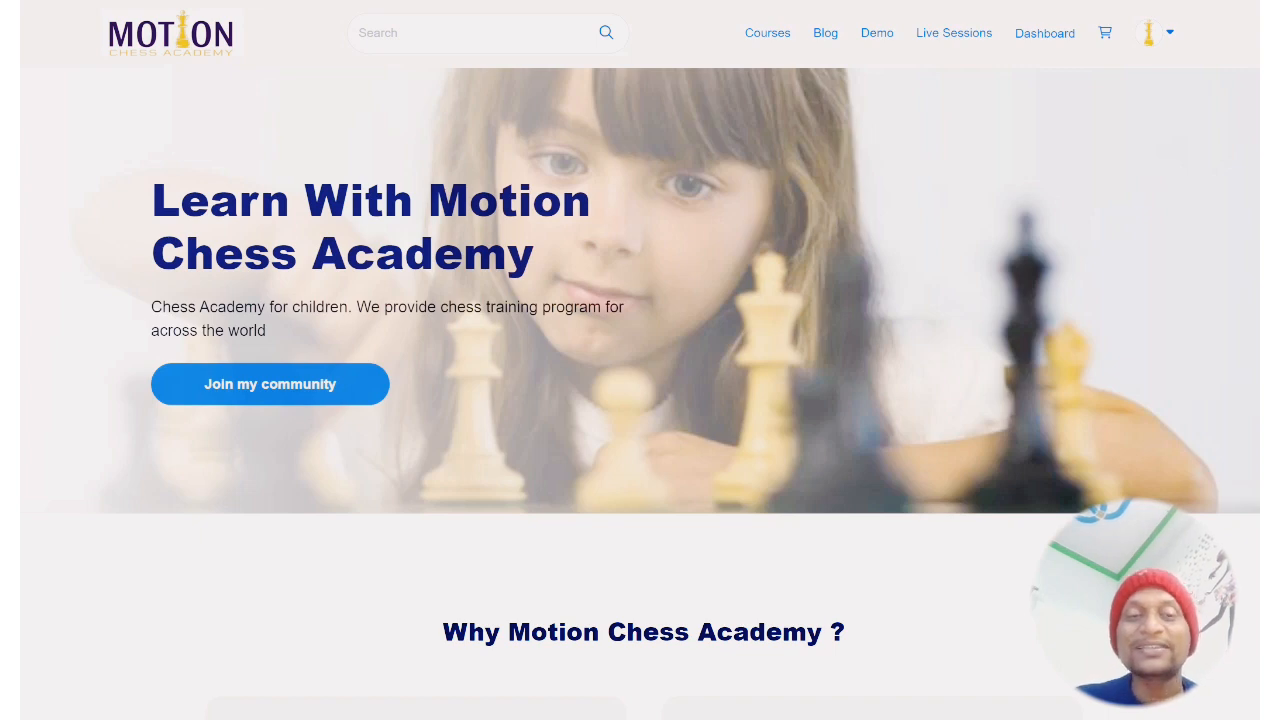
Look through the Motion Chess Academy home page, including its benefits, contact form, team and Frequently Asked Questions sections
scroll(640, 360, "down", 8)
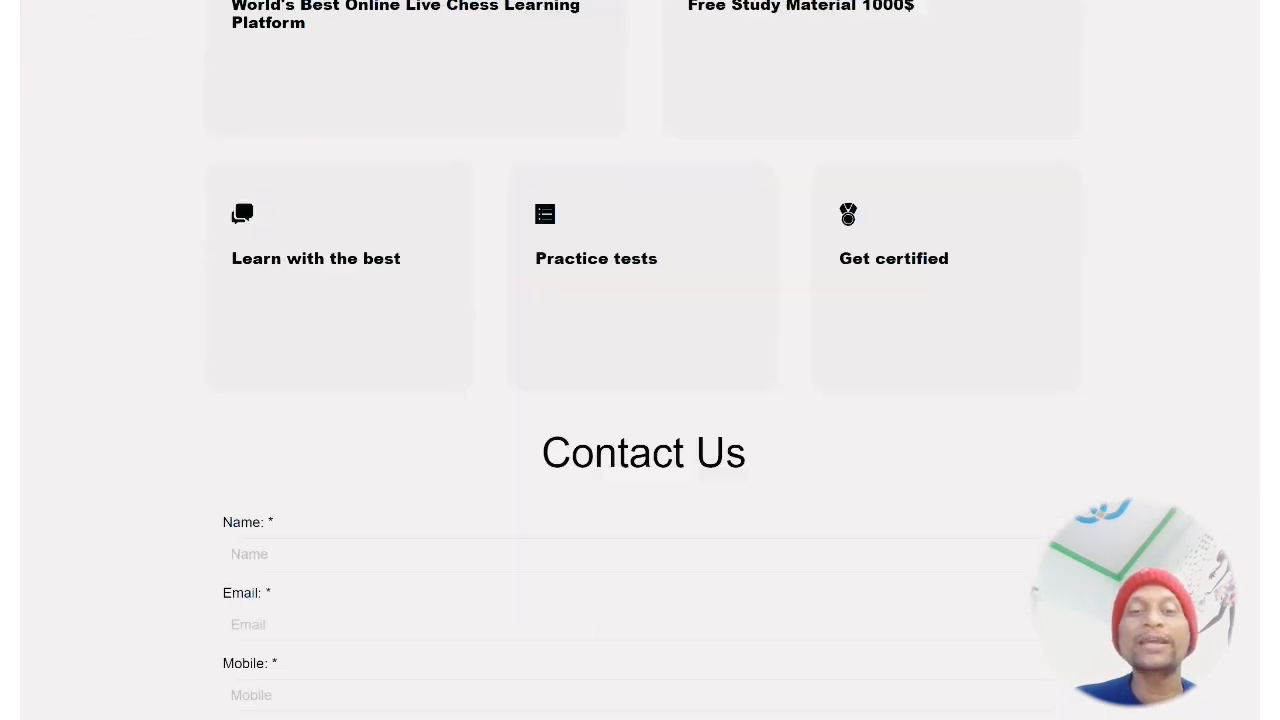
scroll(640, 360, "down", 3)
scroll(640, 360, "up", 10)
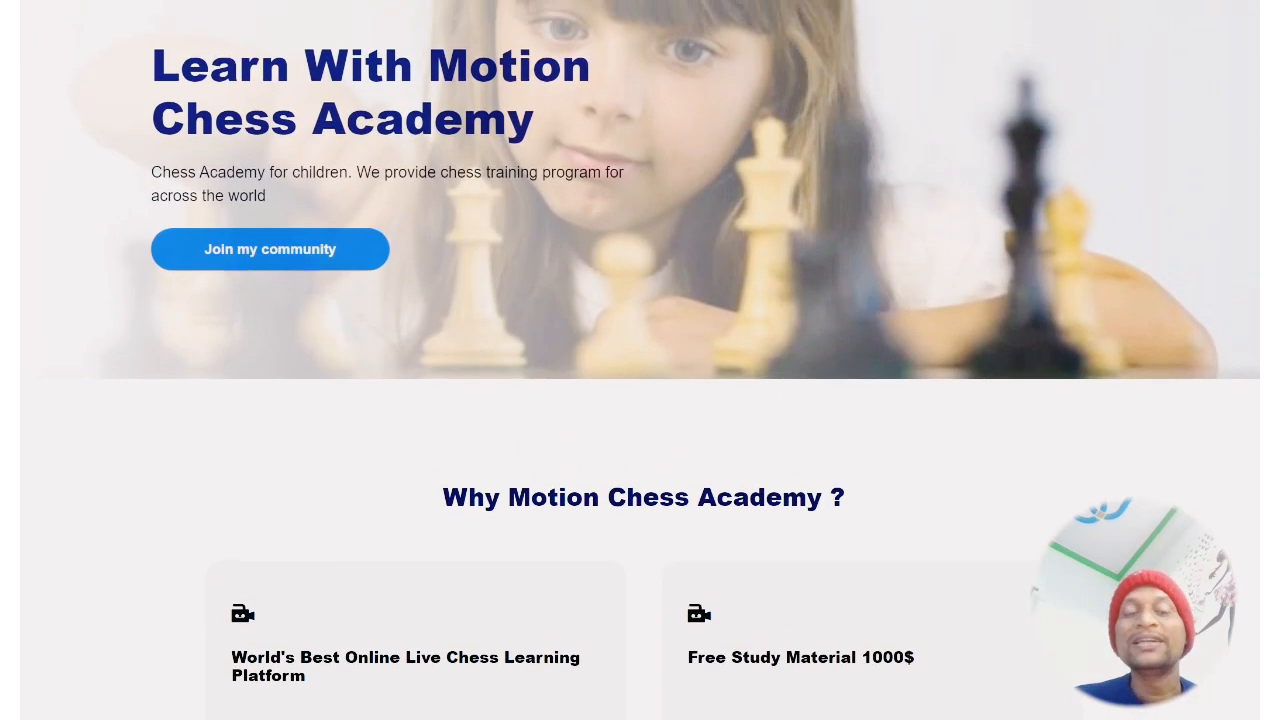
scroll(640, 360, "down", 10)
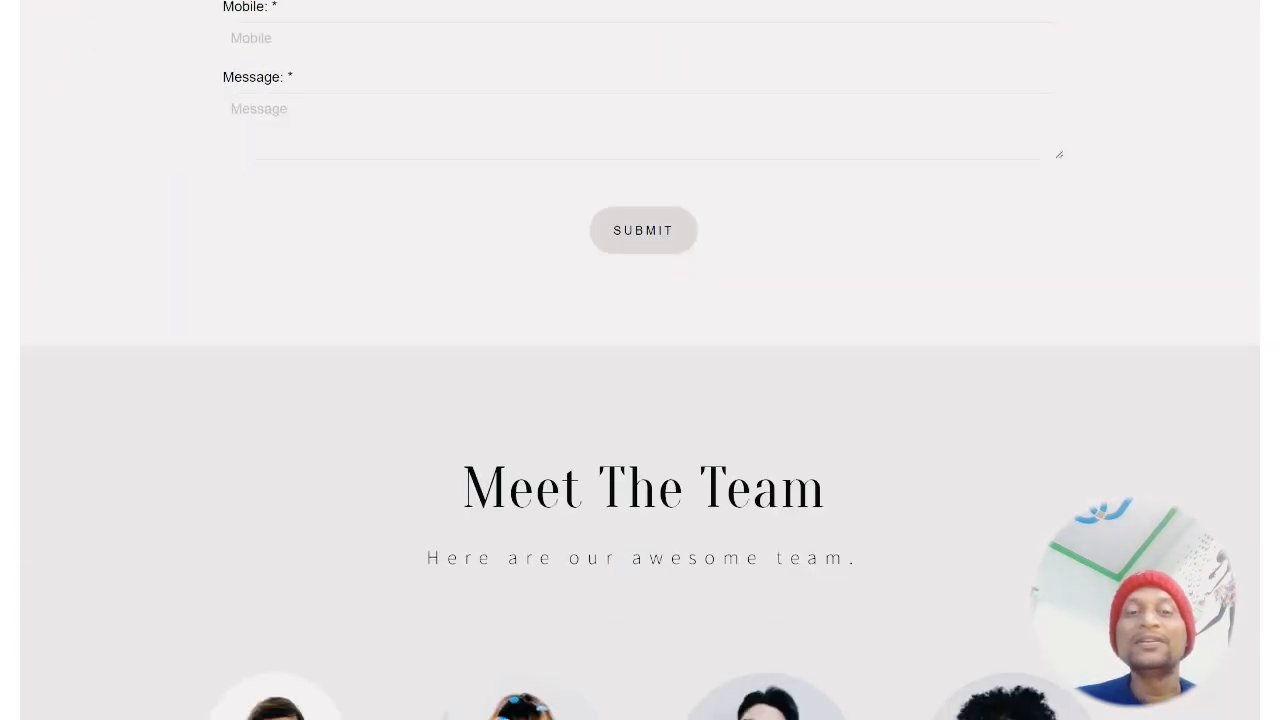
scroll(640, 360, "down", 10)
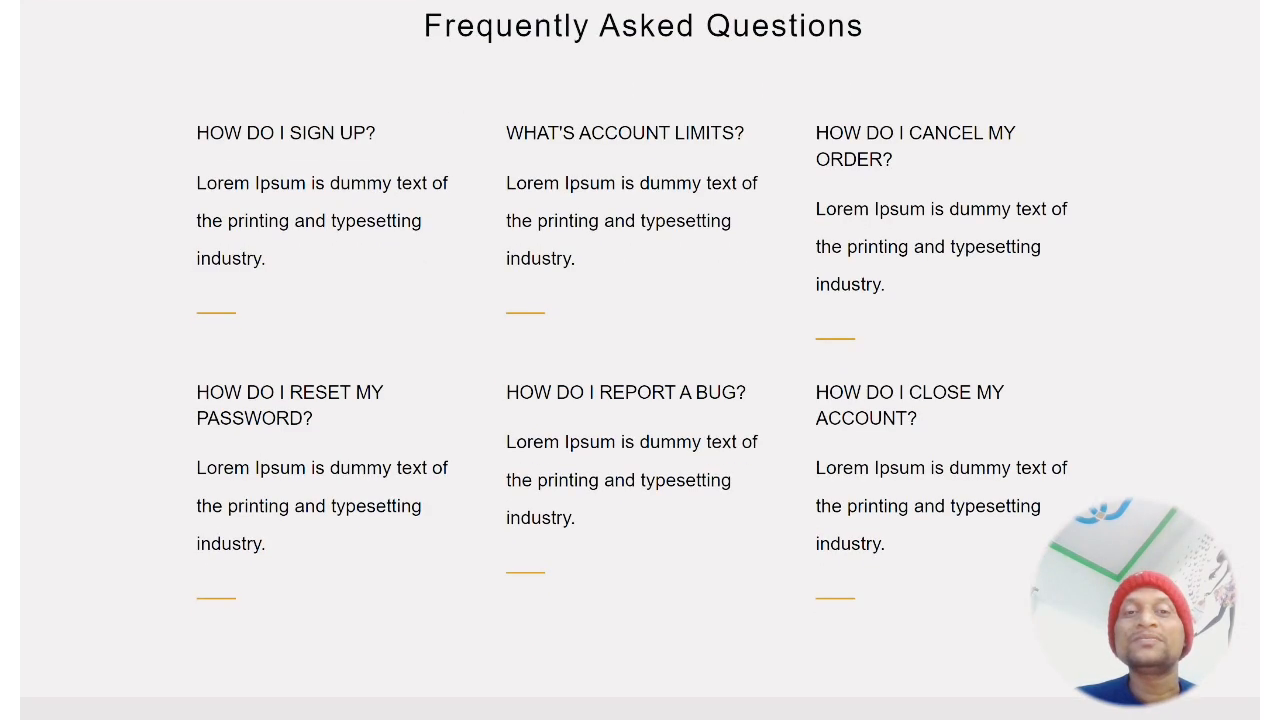
scroll(640, 360, "down", 5)
scroll(640, 360, "up", 15)
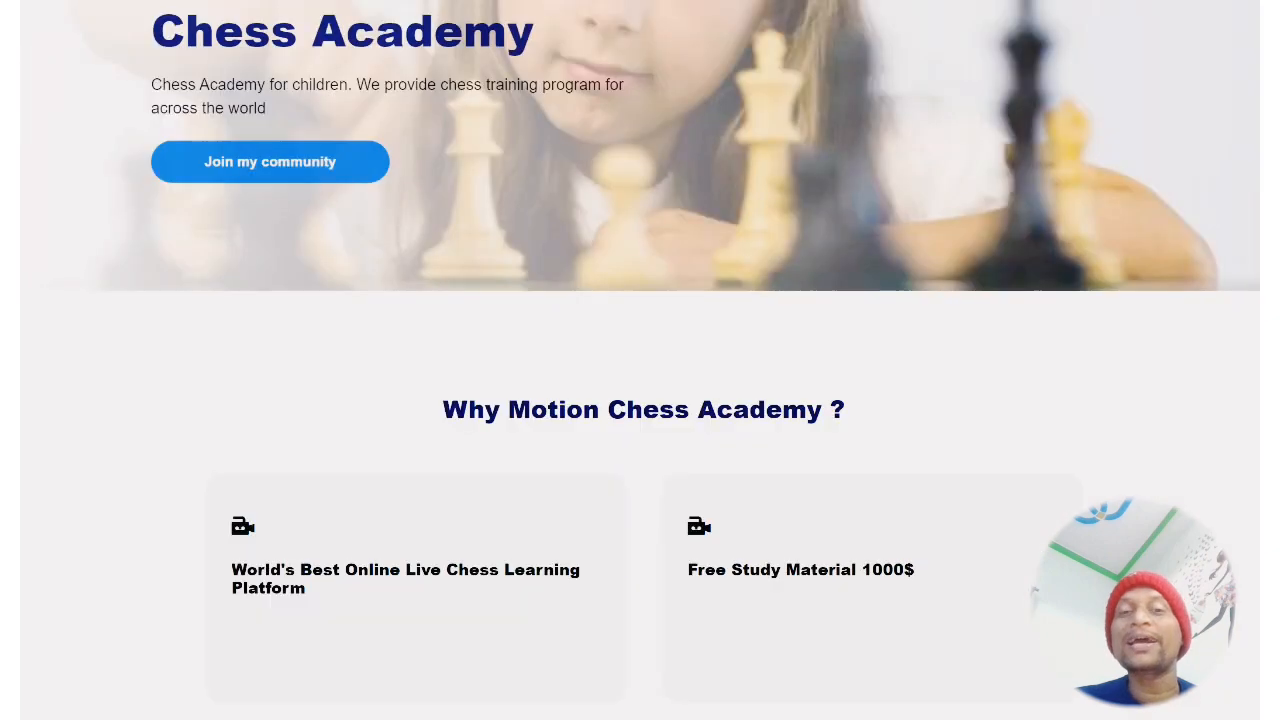
scroll(640, 258, "up", 3)
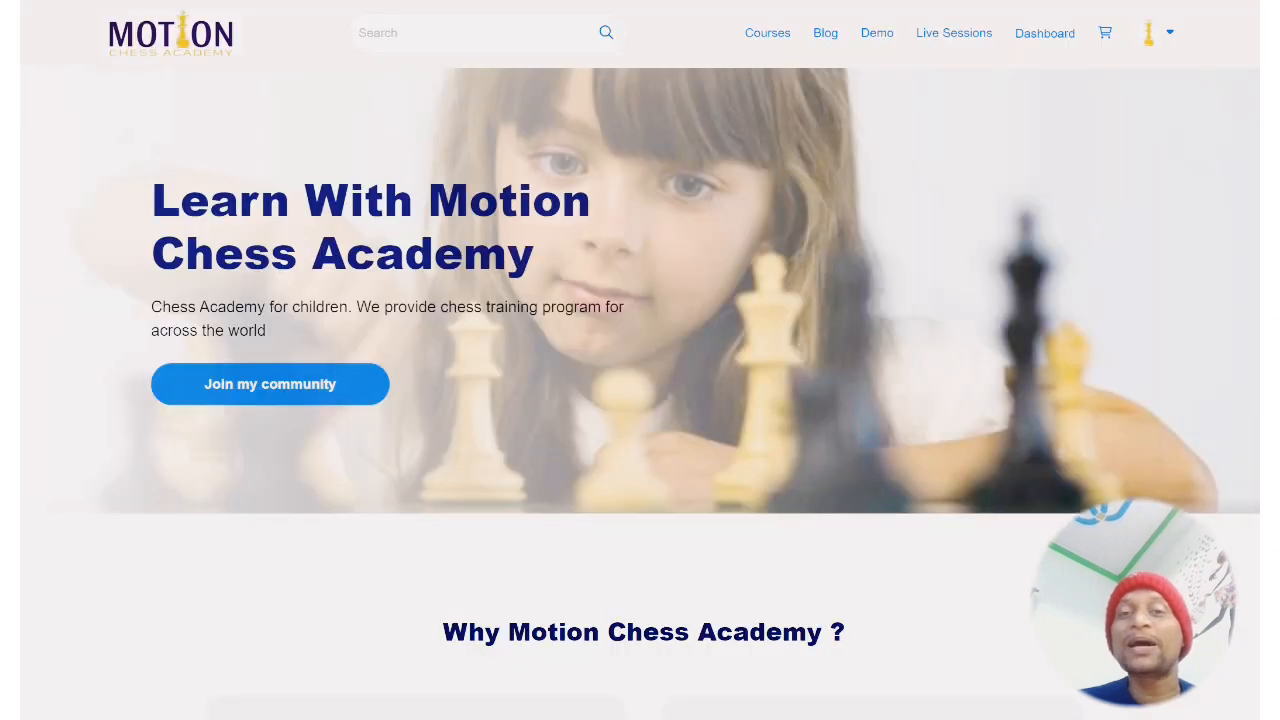
Open the "Best Chess Academy in Delhi" post from the academy's blog and read it through to the conclusion
left_click(828, 38)
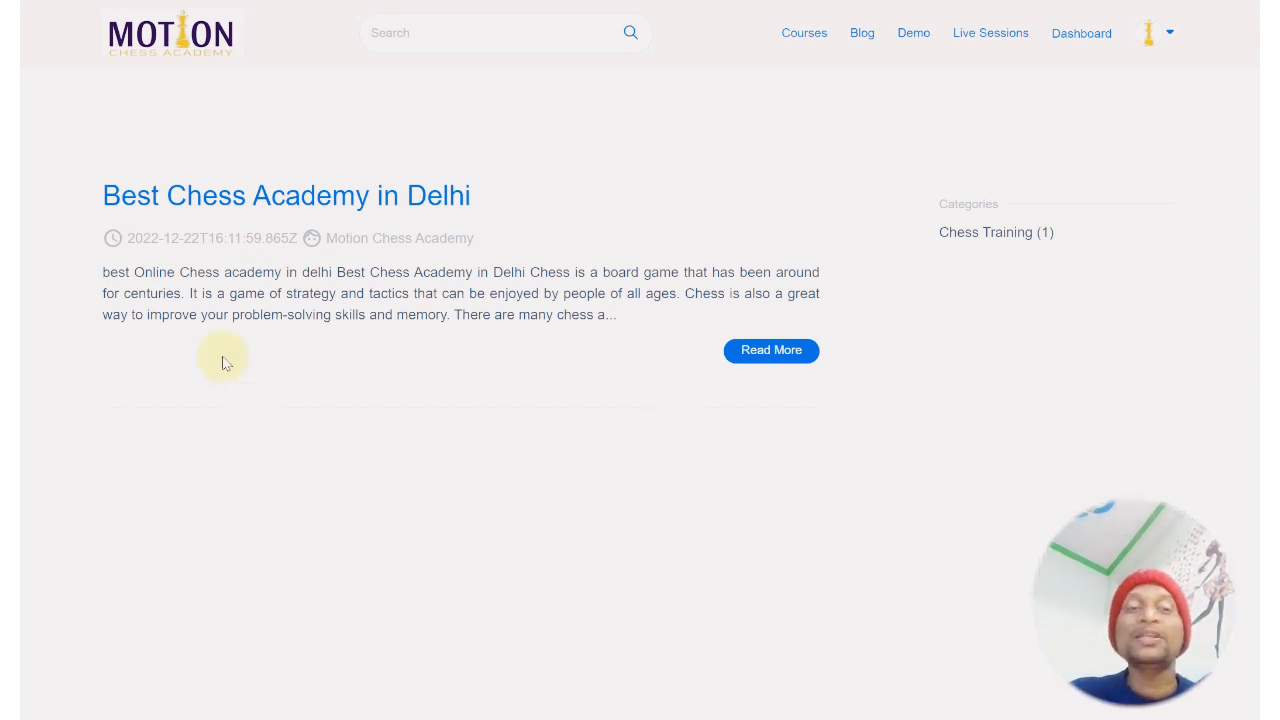
left_click(779, 351)
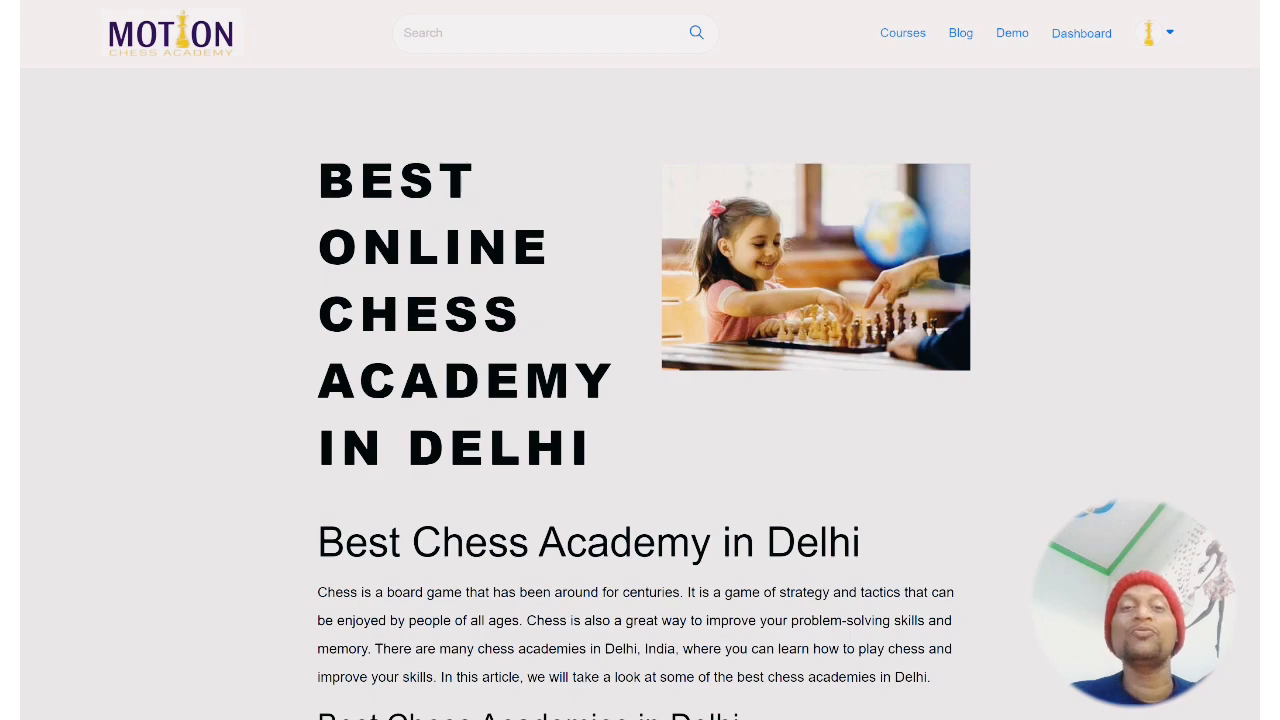
scroll(640, 400, "down", 3)
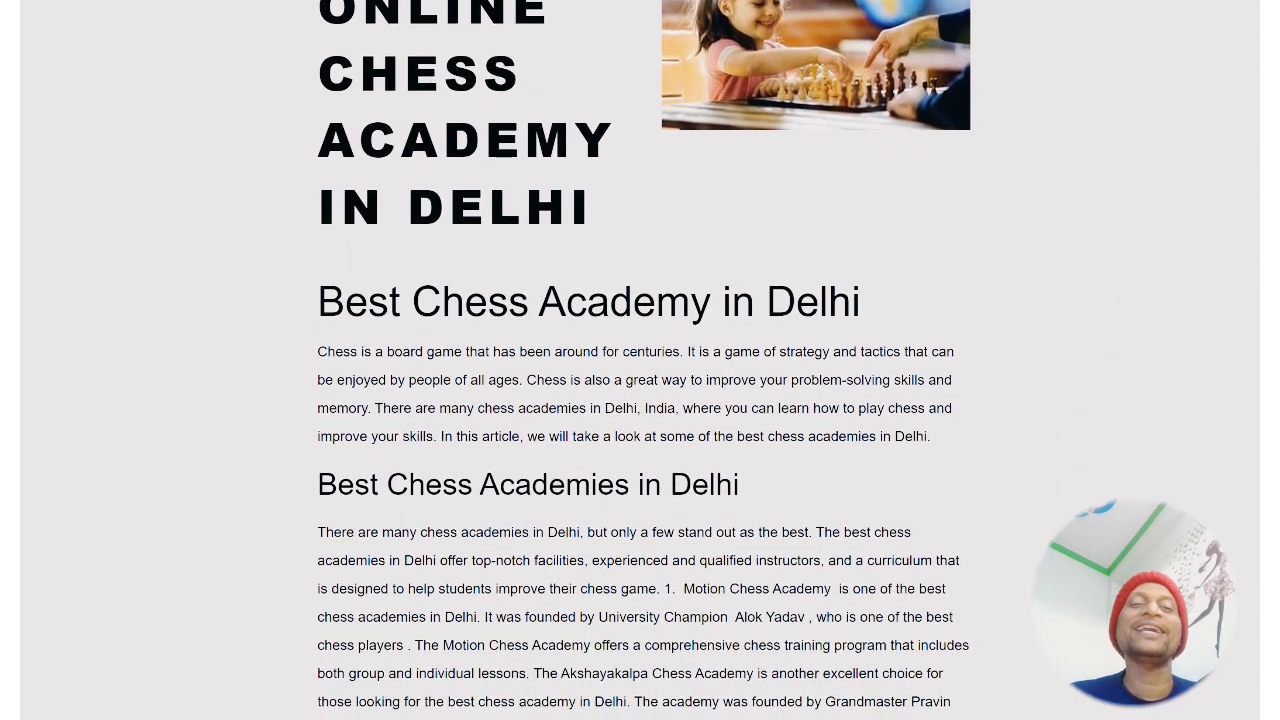
scroll(640, 400, "down", 5)
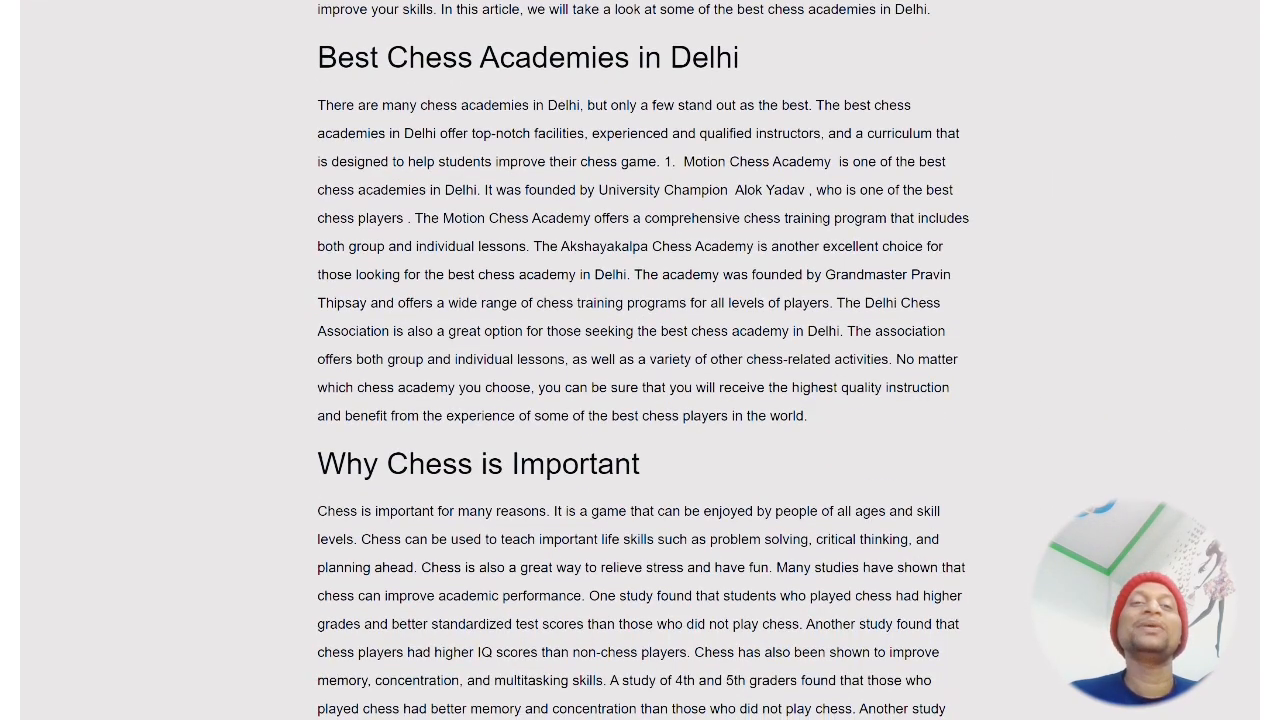
scroll(640, 400, "down", 5)
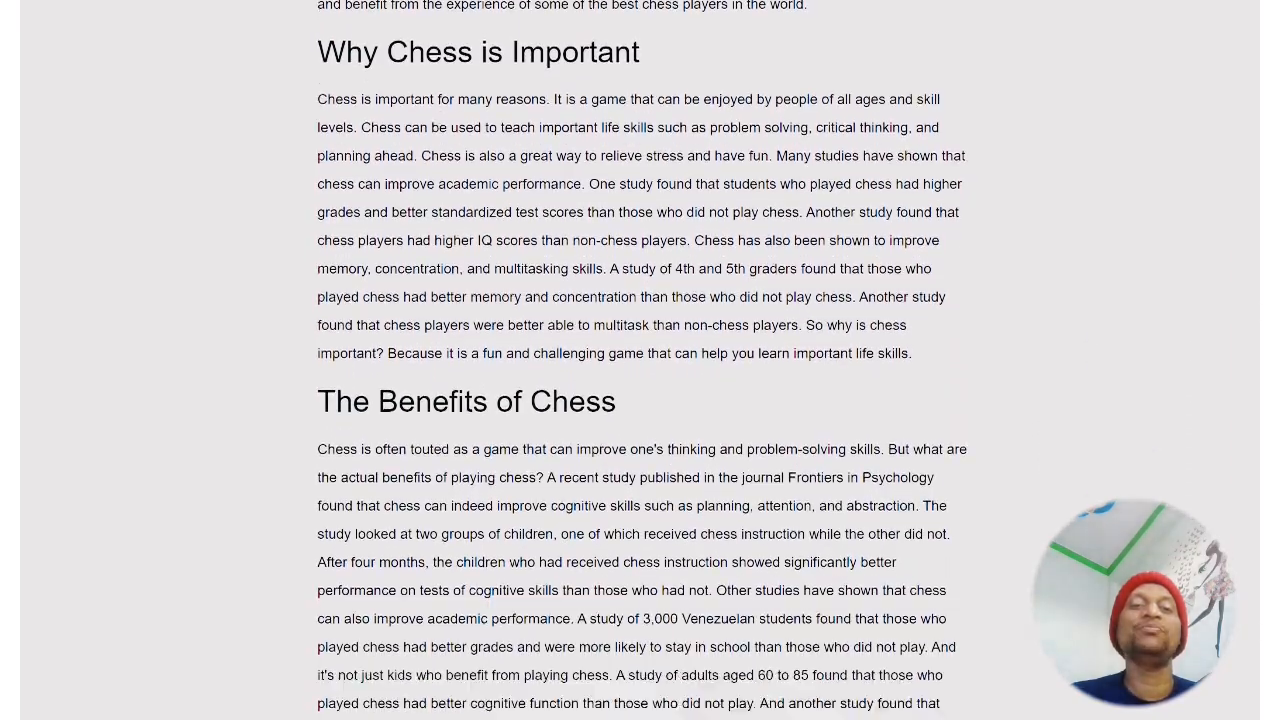
scroll(640, 400, "down", 6)
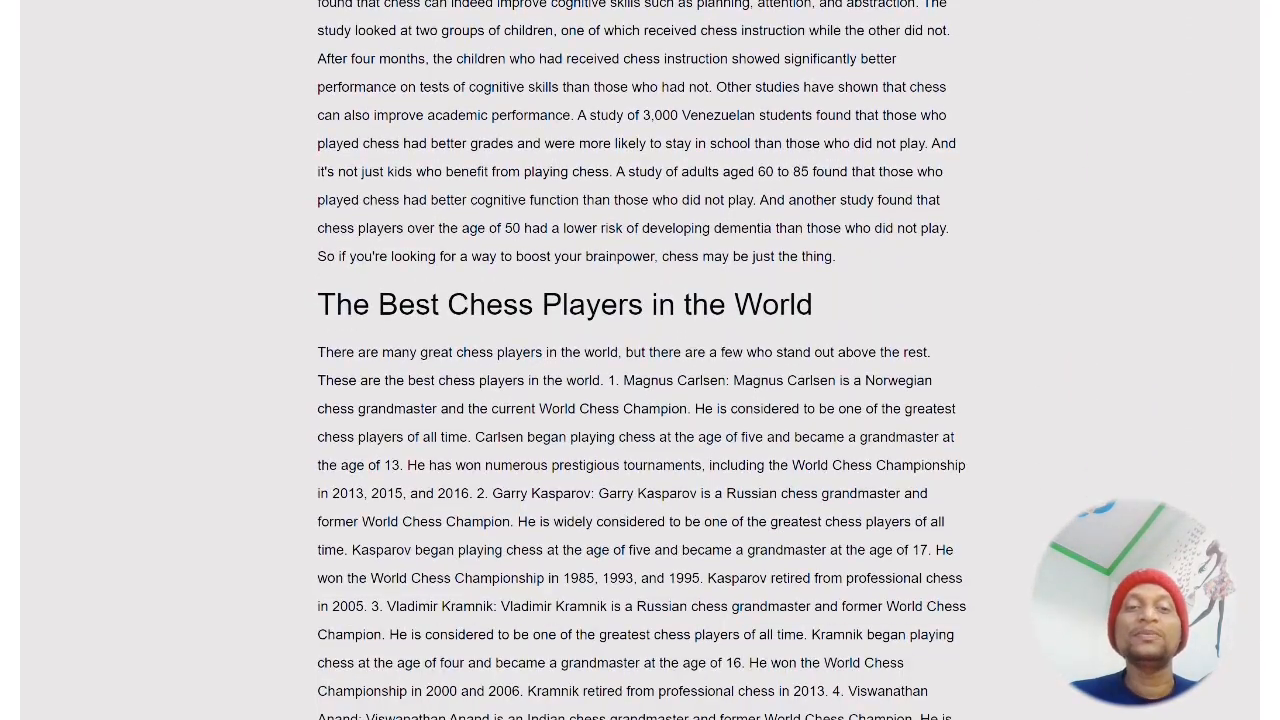
scroll(640, 400, "down", 6)
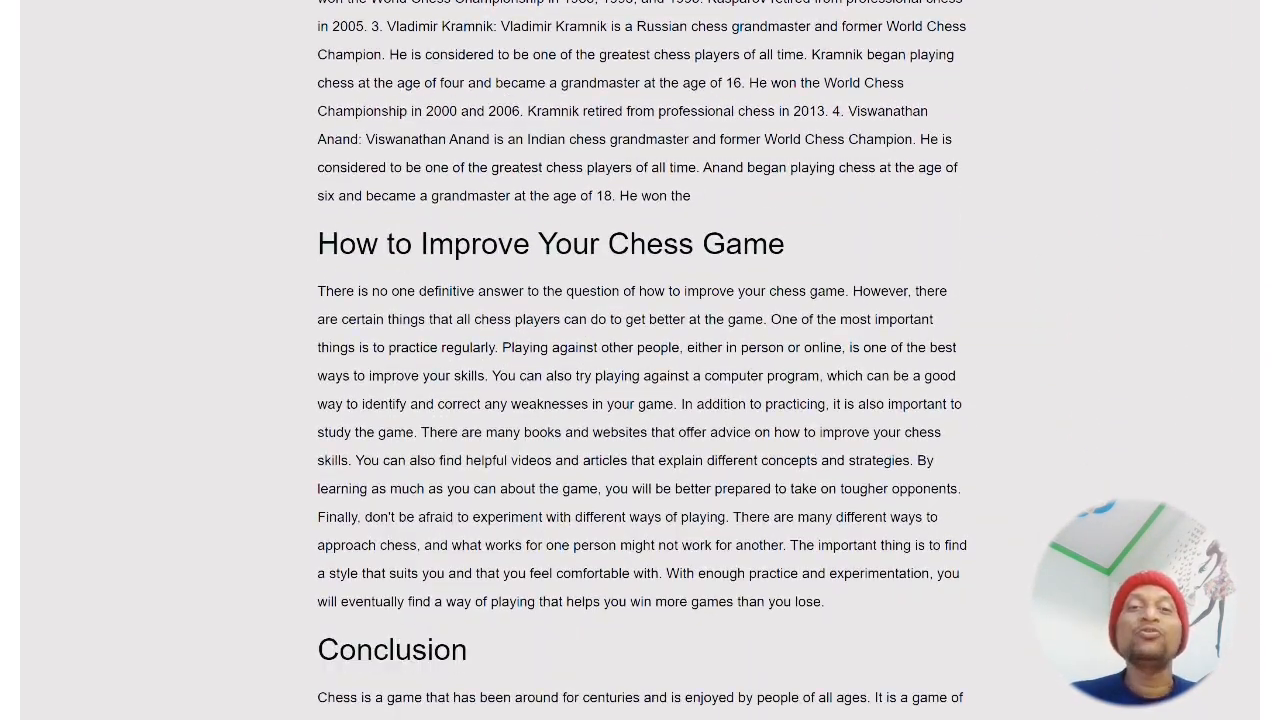
scroll(640, 400, "down", 6)
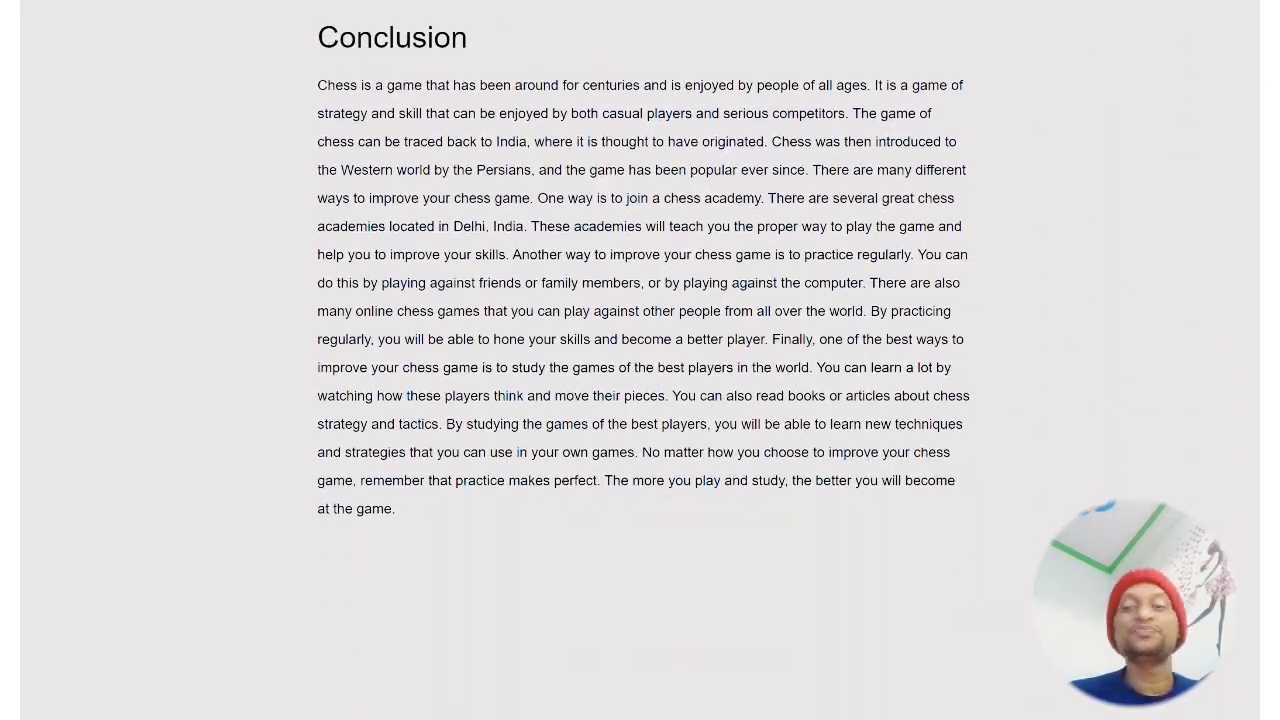
scroll(640, 400, "up", 20)
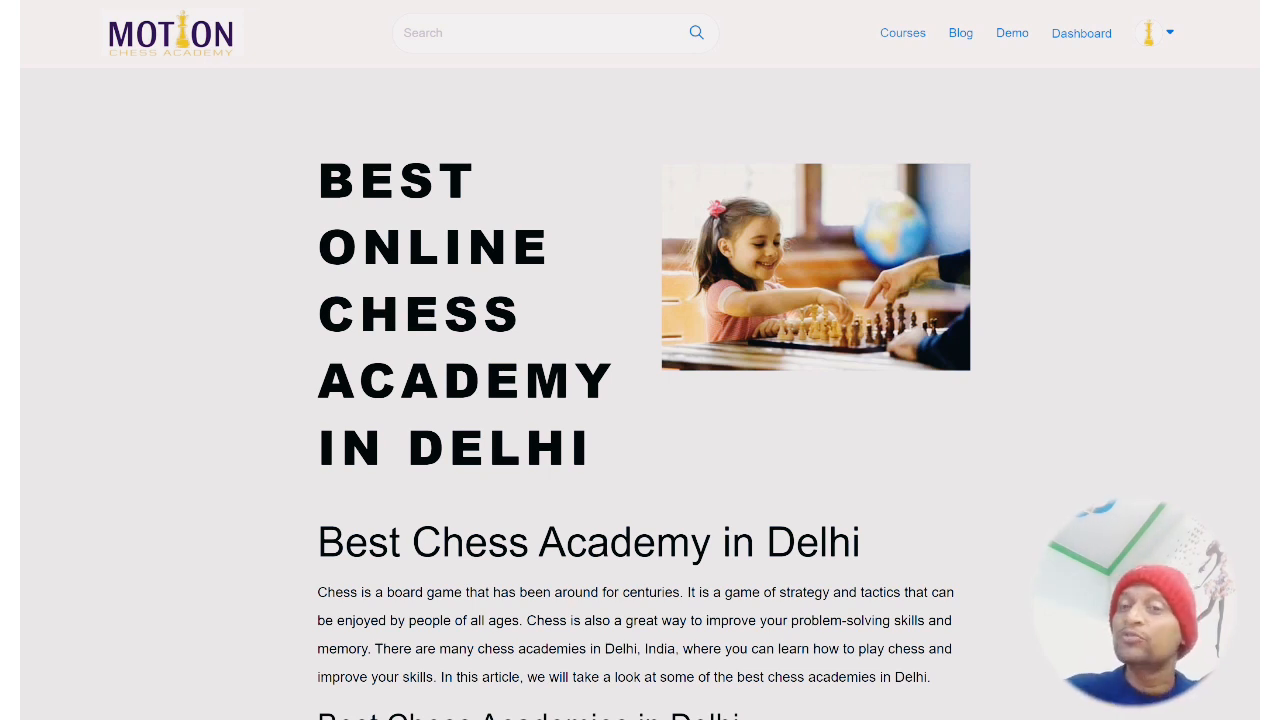
Open the academy's Demo page and examine its free demo booking form and the online chess course lifetime deal section
left_click(1016, 45)
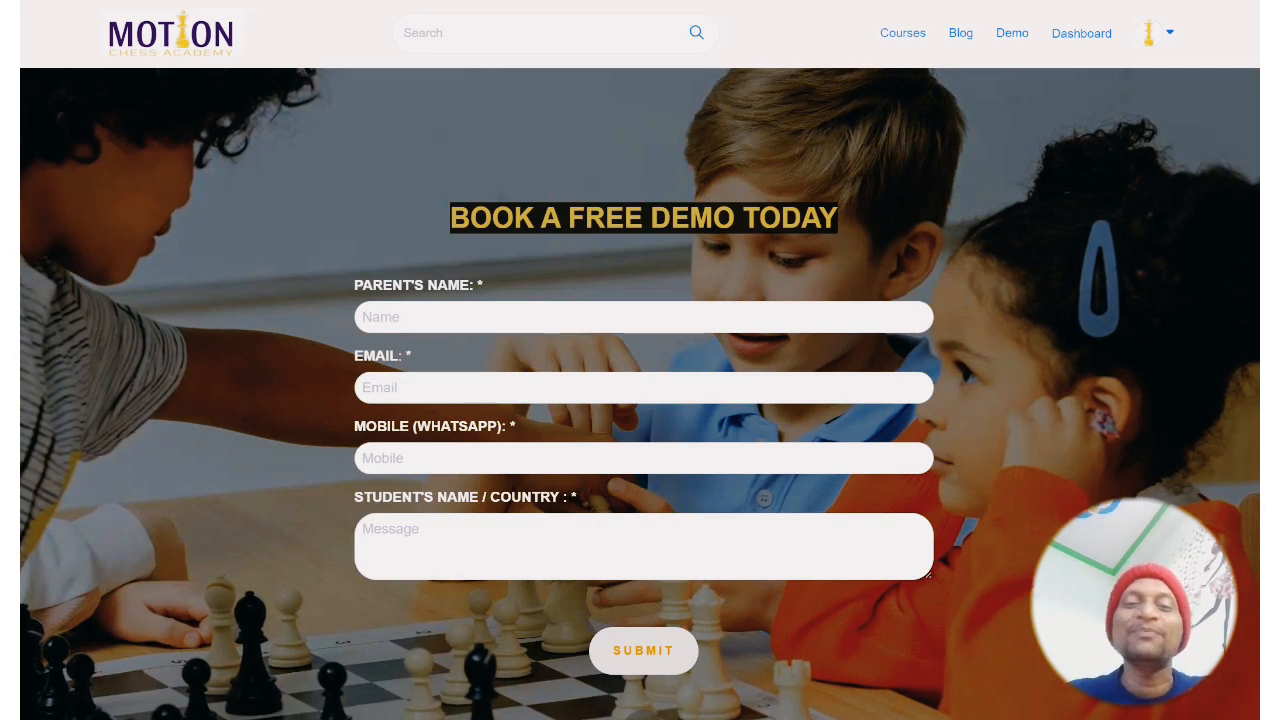
scroll(640, 360, "down", 1)
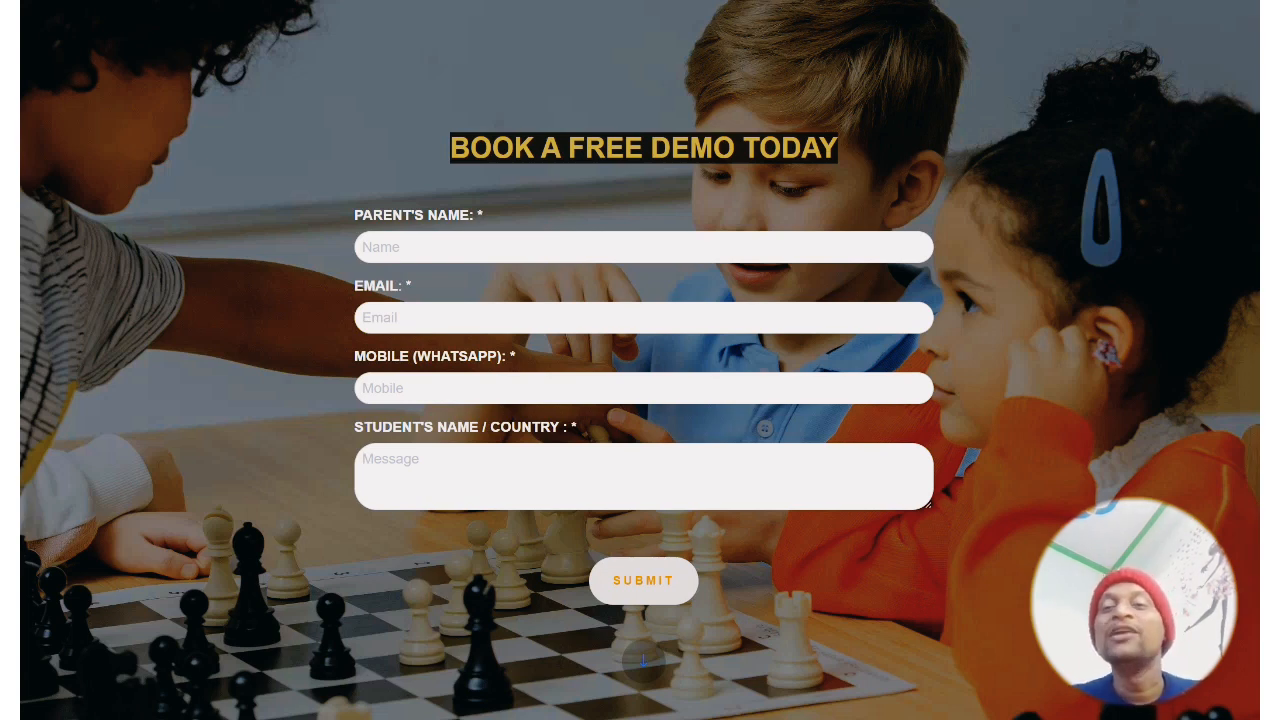
scroll(640, 360, "down", 4)
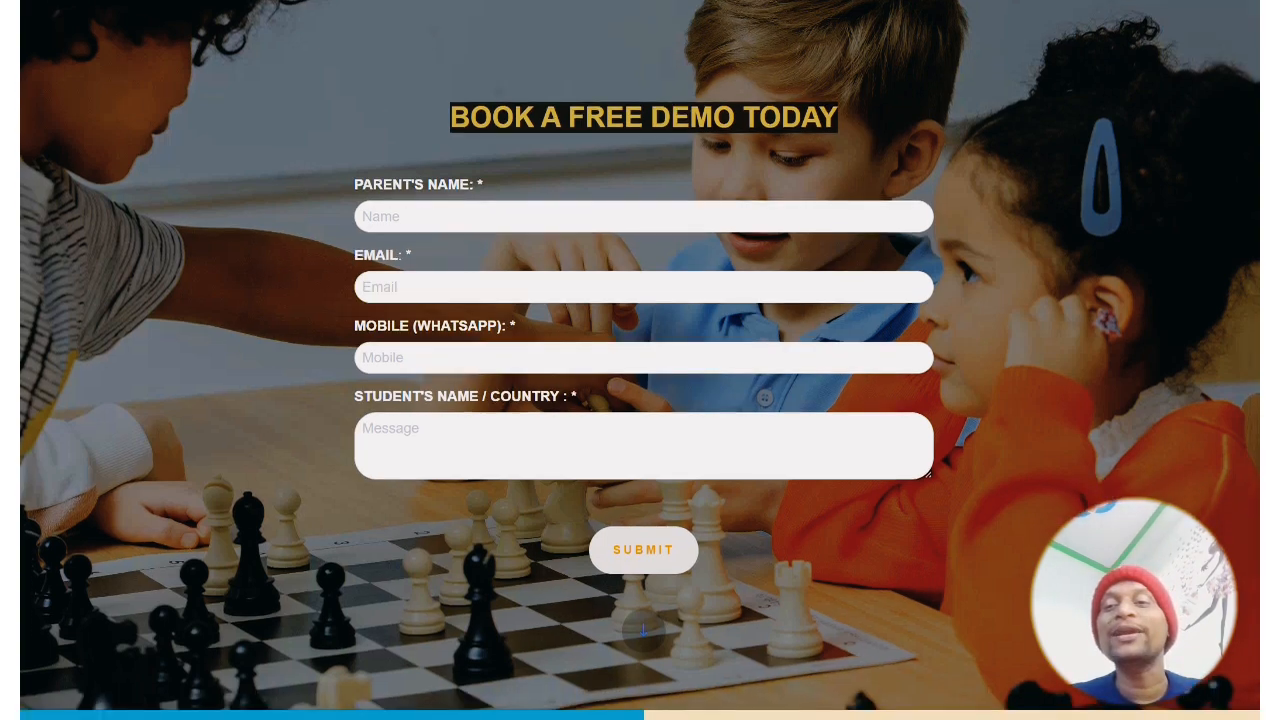
scroll(643, 297, "down", 4)
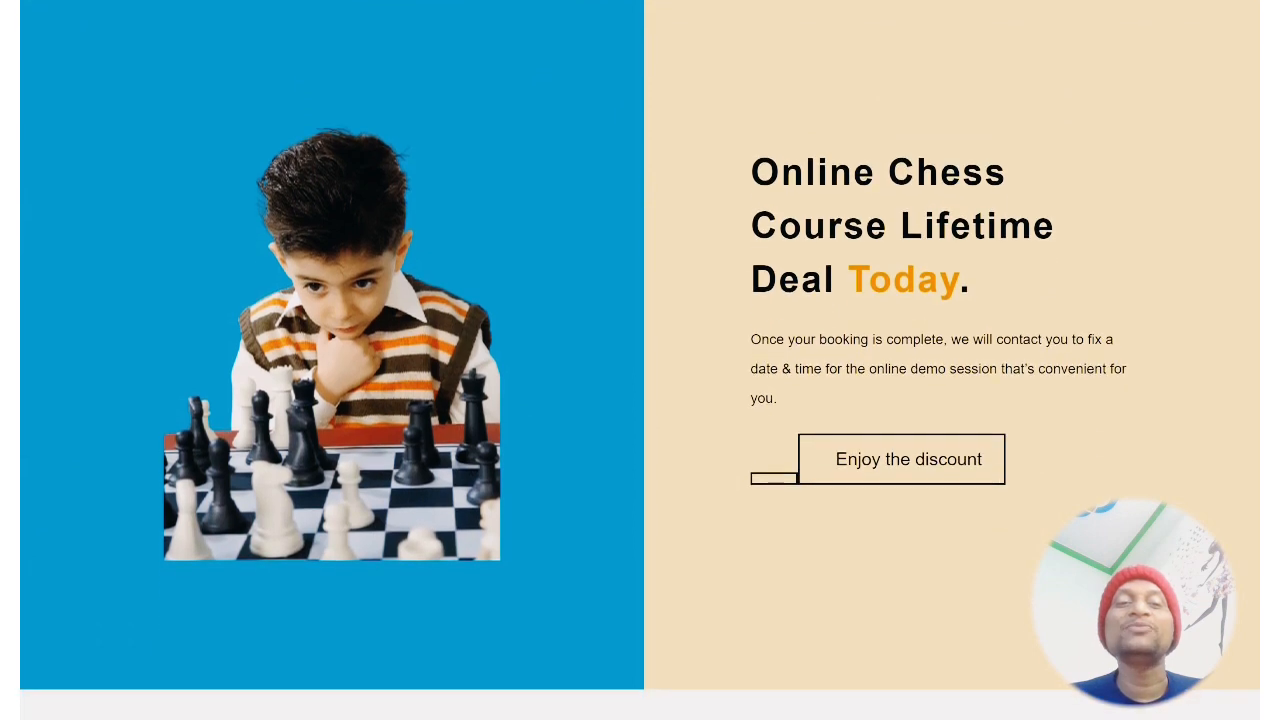
scroll(640, 360, "up", 7)
scroll(640, 360, "down", 6)
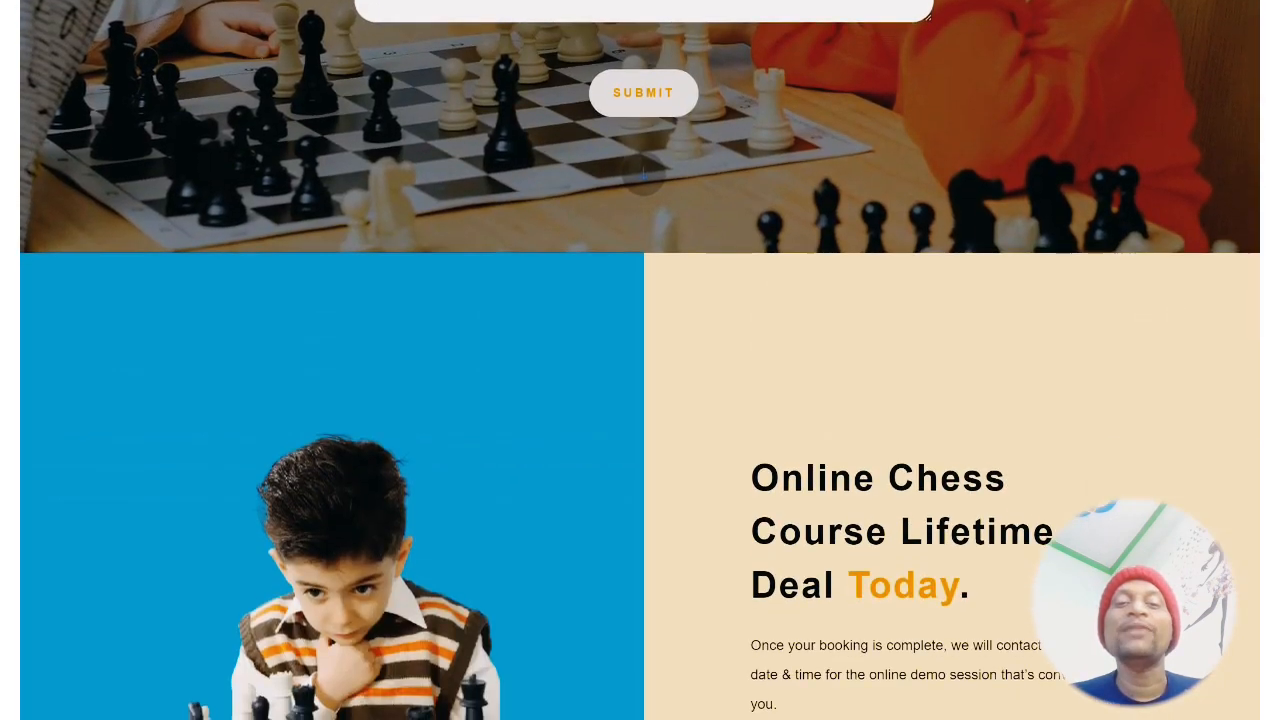
Examine the Demo page's lifetime deal, Our Services, special offer and Free Book sections
scroll(640, 360, "down", 2)
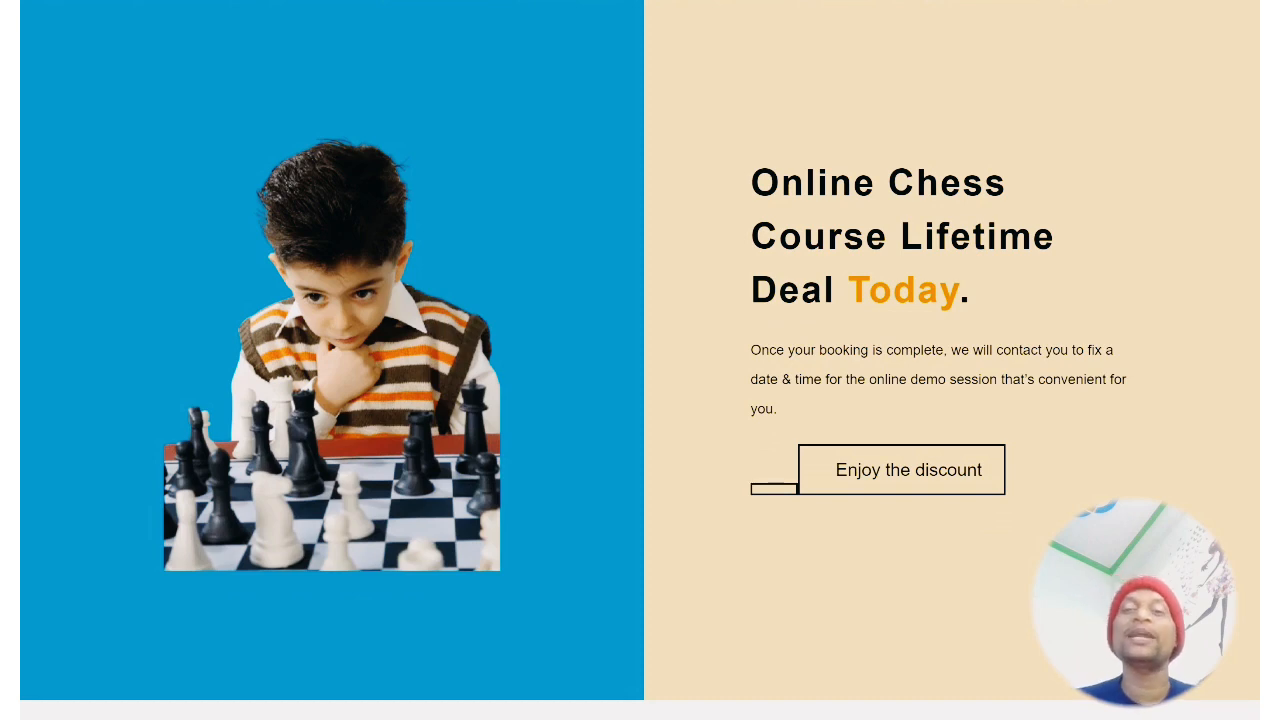
scroll(640, 360, "down", 6)
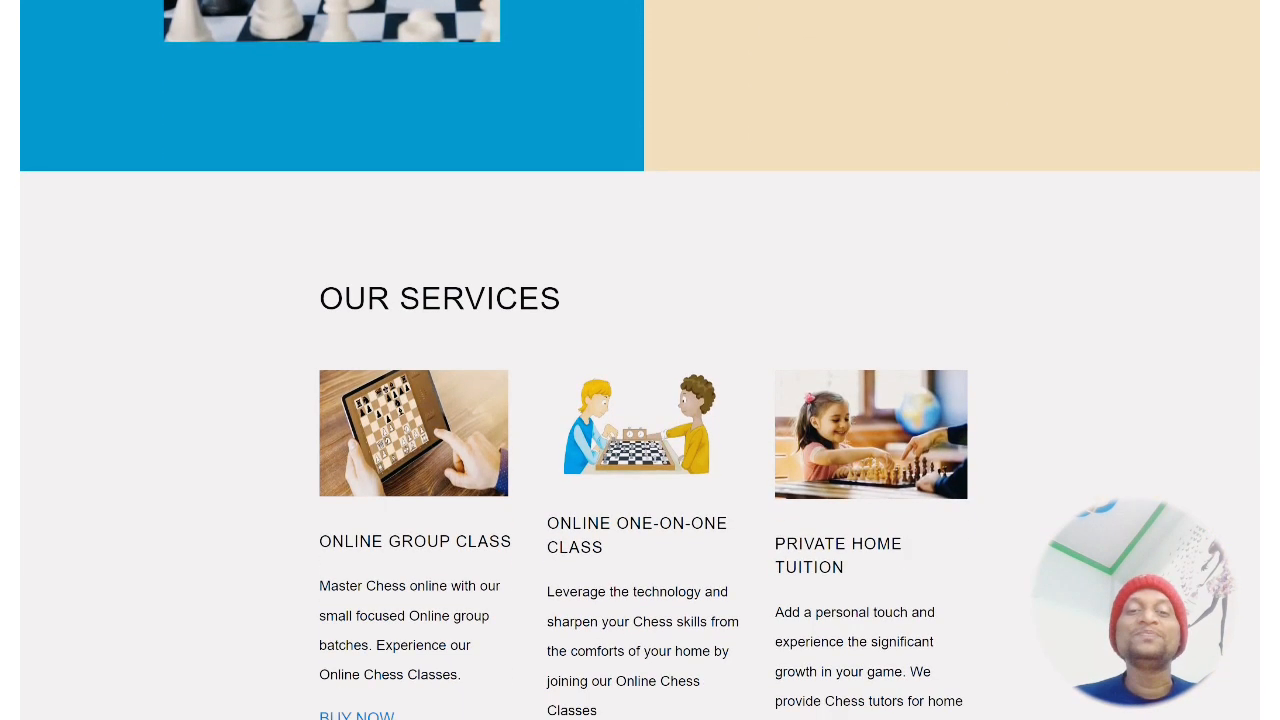
scroll(640, 360, "down", 2)
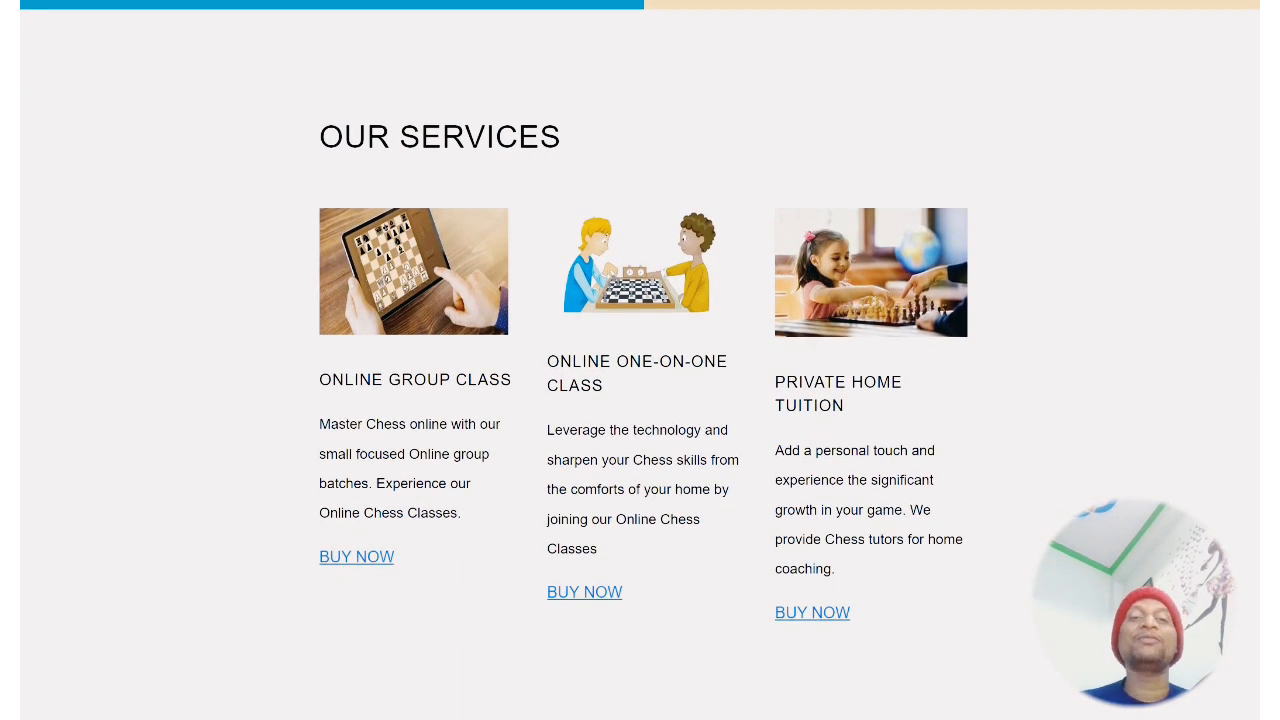
scroll(640, 360, "down", 5)
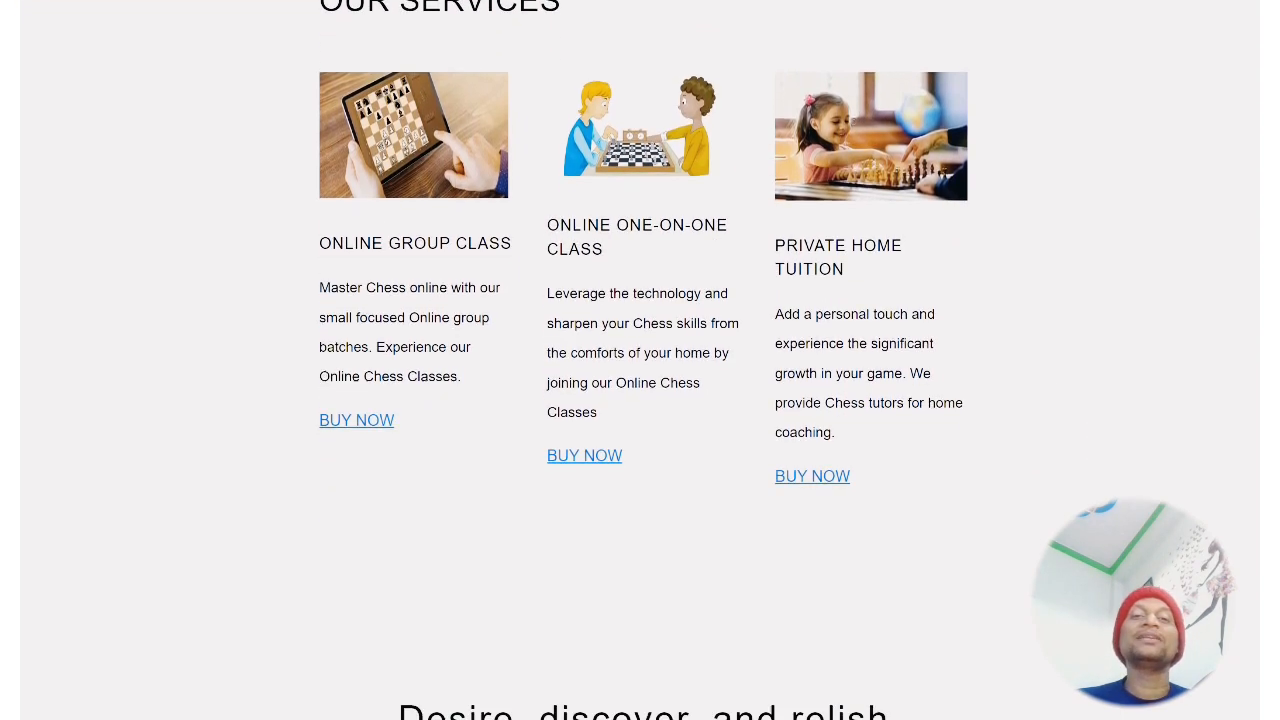
scroll(640, 360, "down", 3)
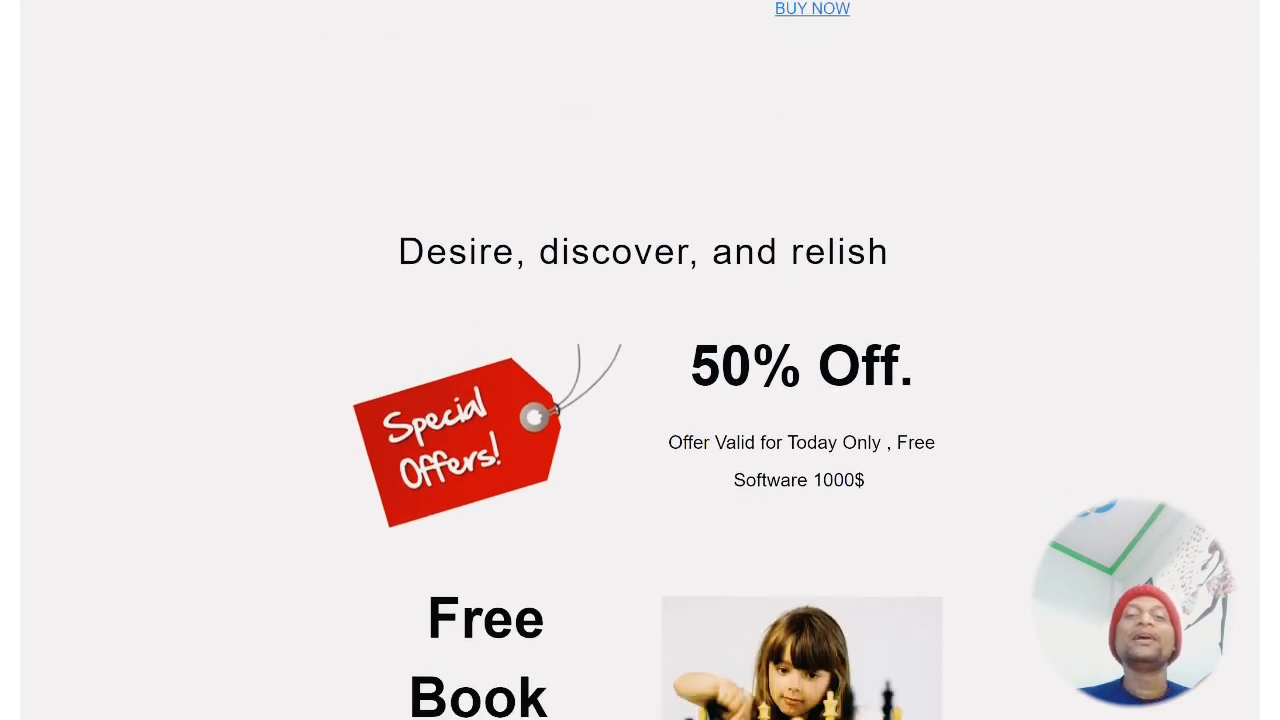
scroll(640, 360, "down", 1)
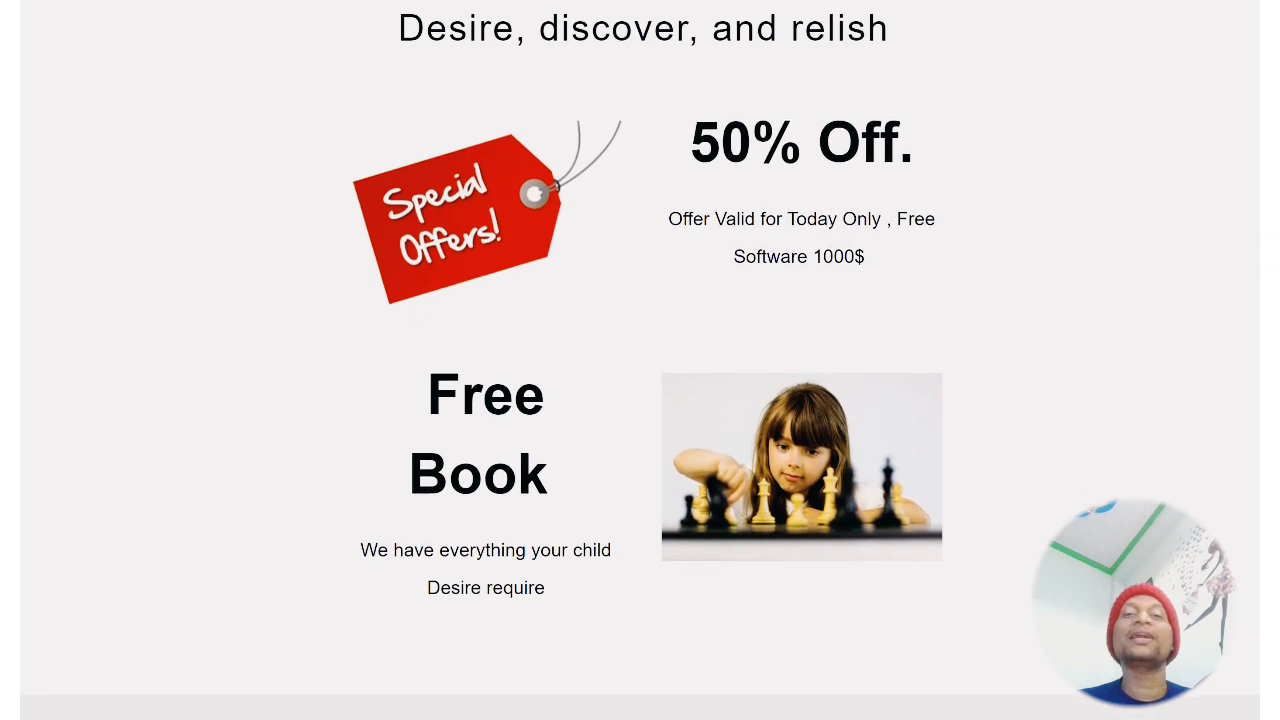
scroll(640, 360, "down", 1)
scroll(640, 360, "down", 1)
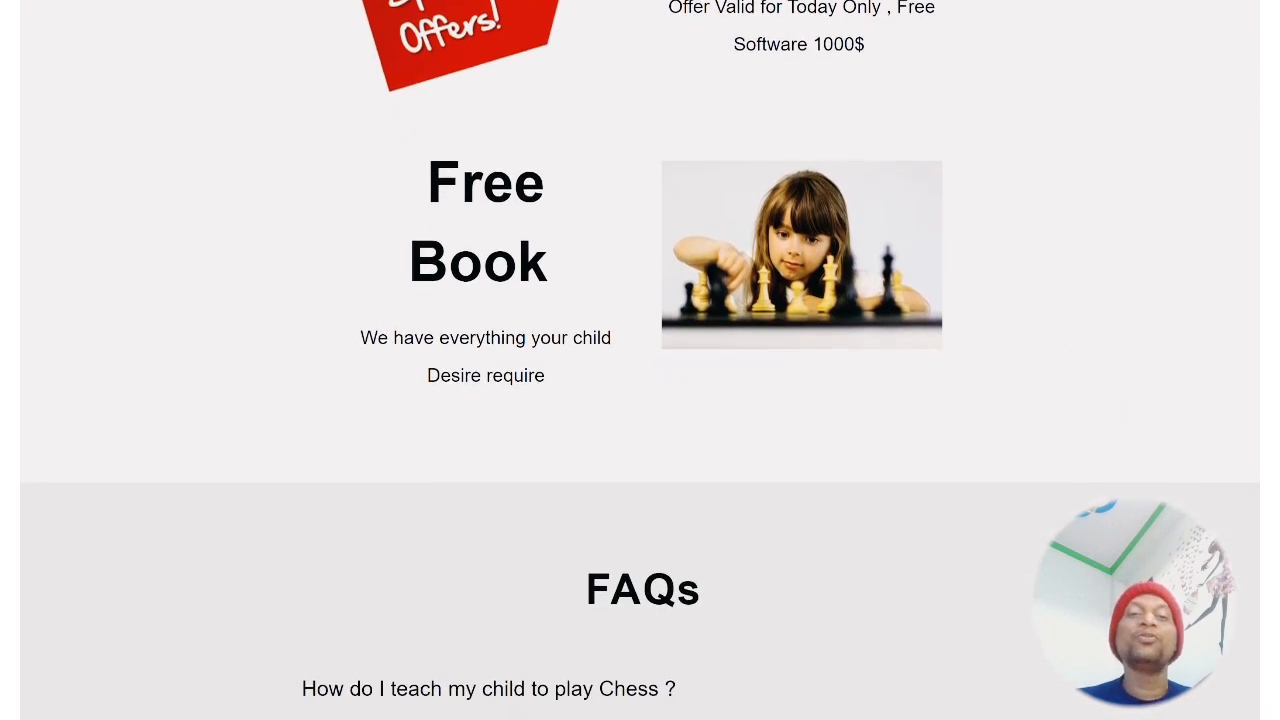
Read the Demo page's FAQs through to the Top Searching Key Words, and open the academy's Courses page
scroll(1257, 532, "down", 4)
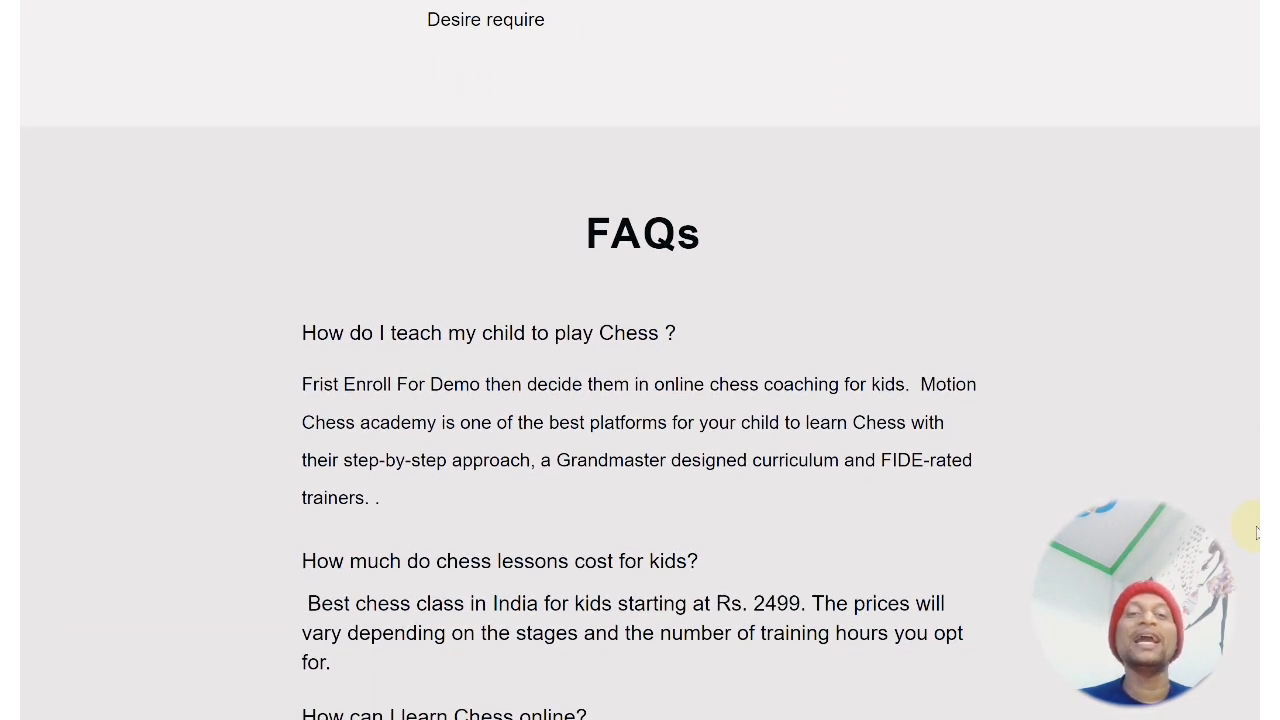
scroll(1257, 532, "down", 2)
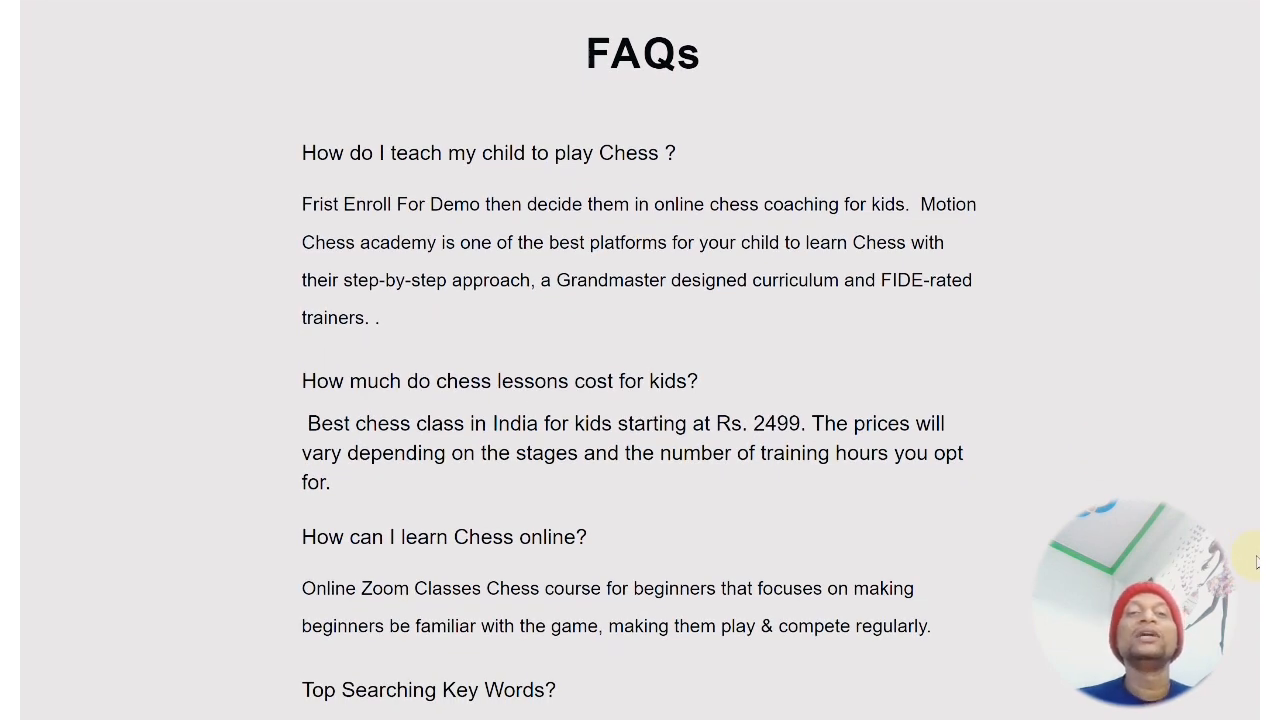
scroll(1257, 562, "down", 2)
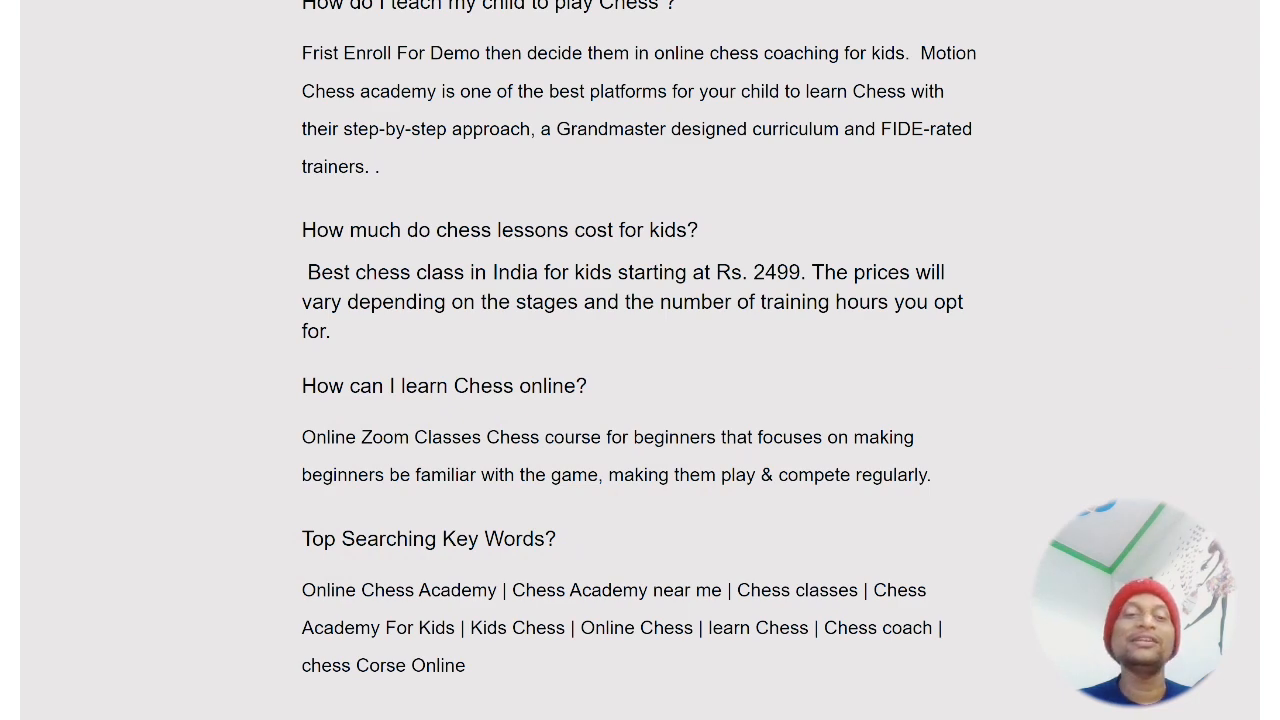
scroll(640, 360, "down", 2)
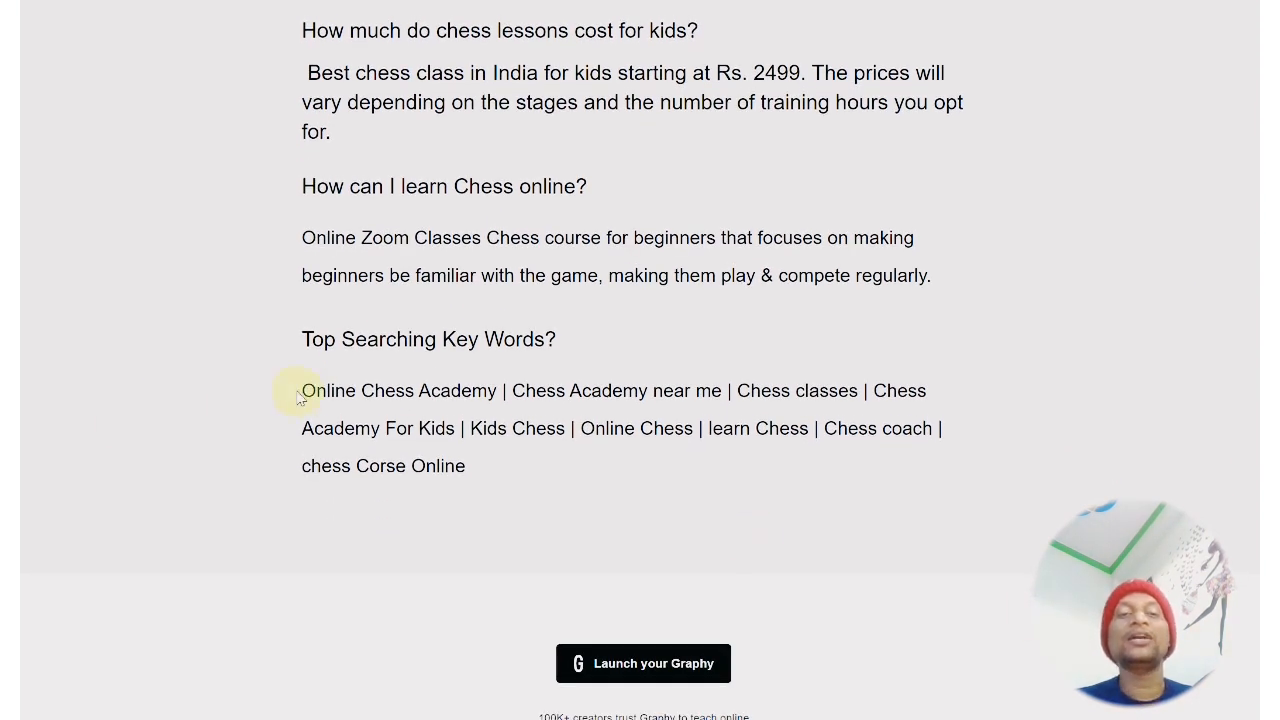
left_click_drag(298, 392, 487, 470)
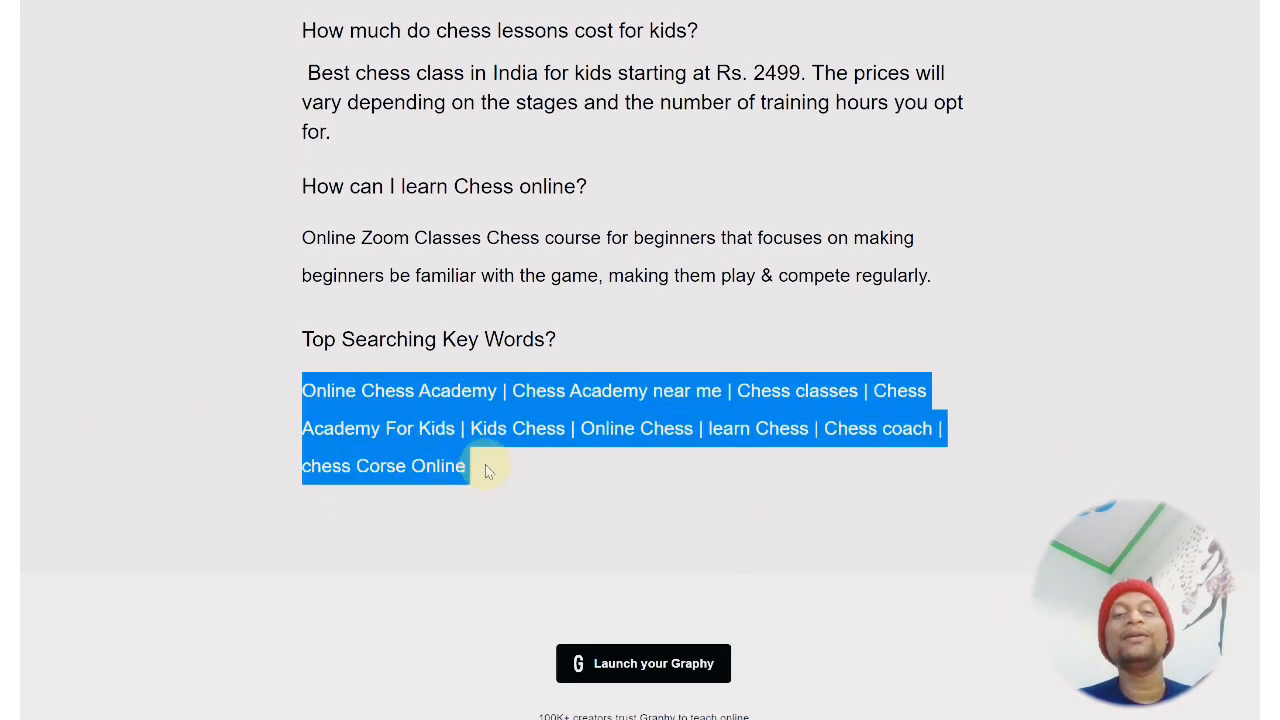
left_click(1129, 287)
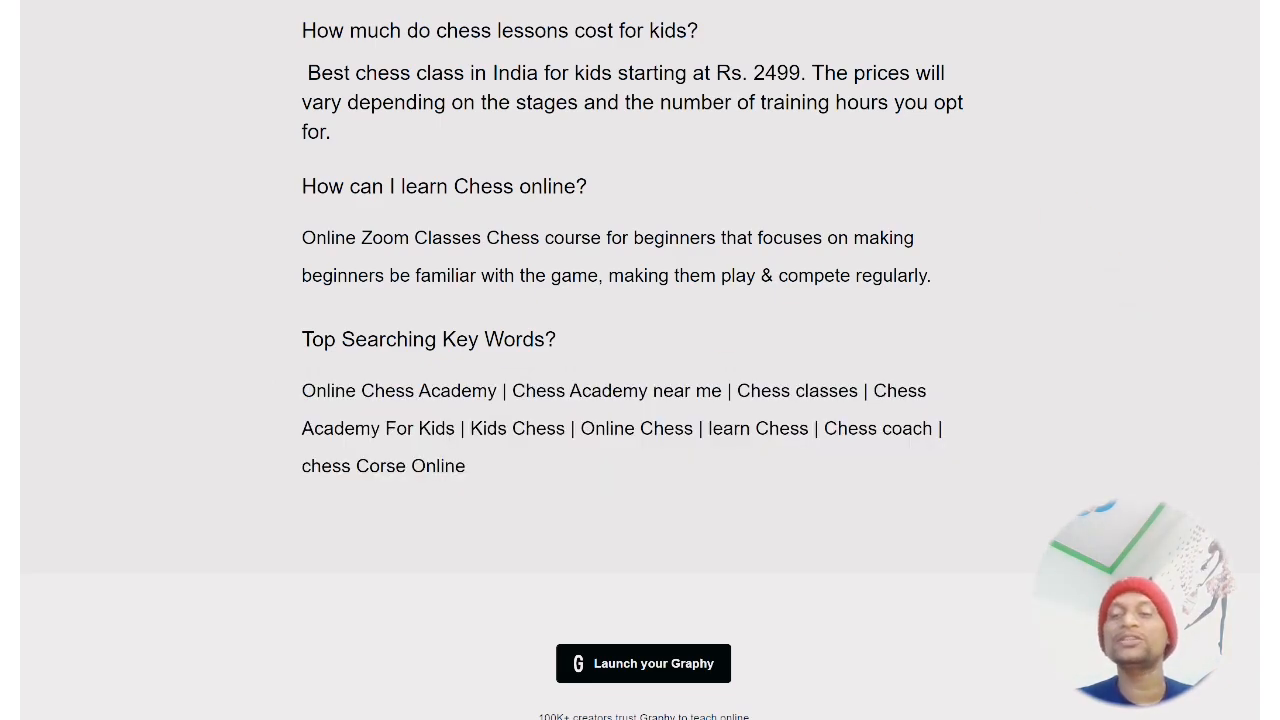
scroll(640, 360, "up", 20)
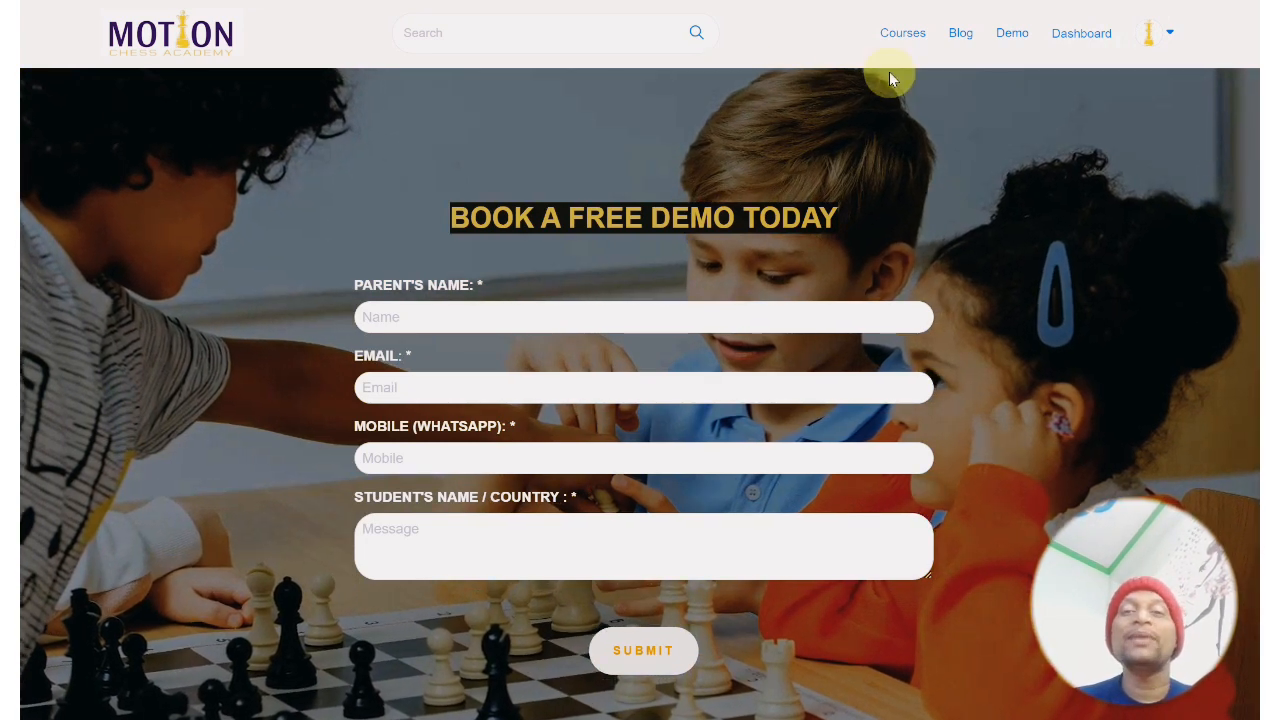
left_click(895, 38)
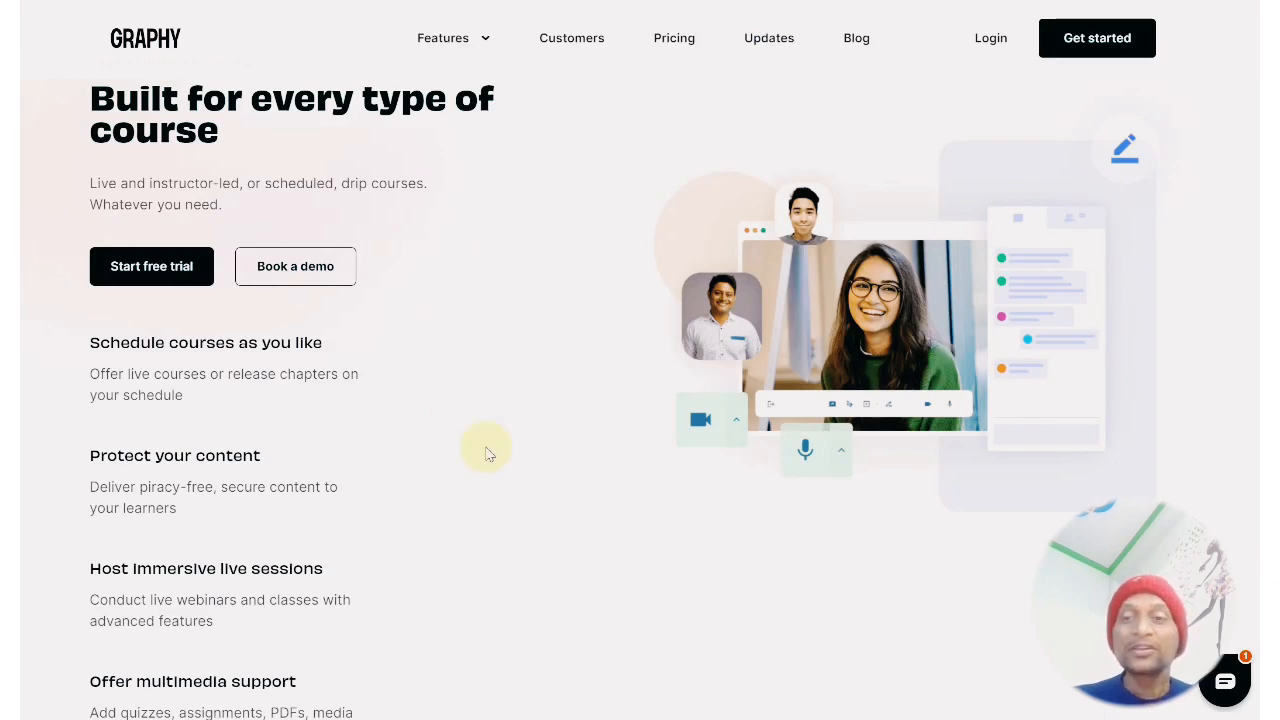
Look through the Graphy homepage's website and mobile app, communications, success stories, press and testimonial sections
scroll(640, 400, "down", 10)
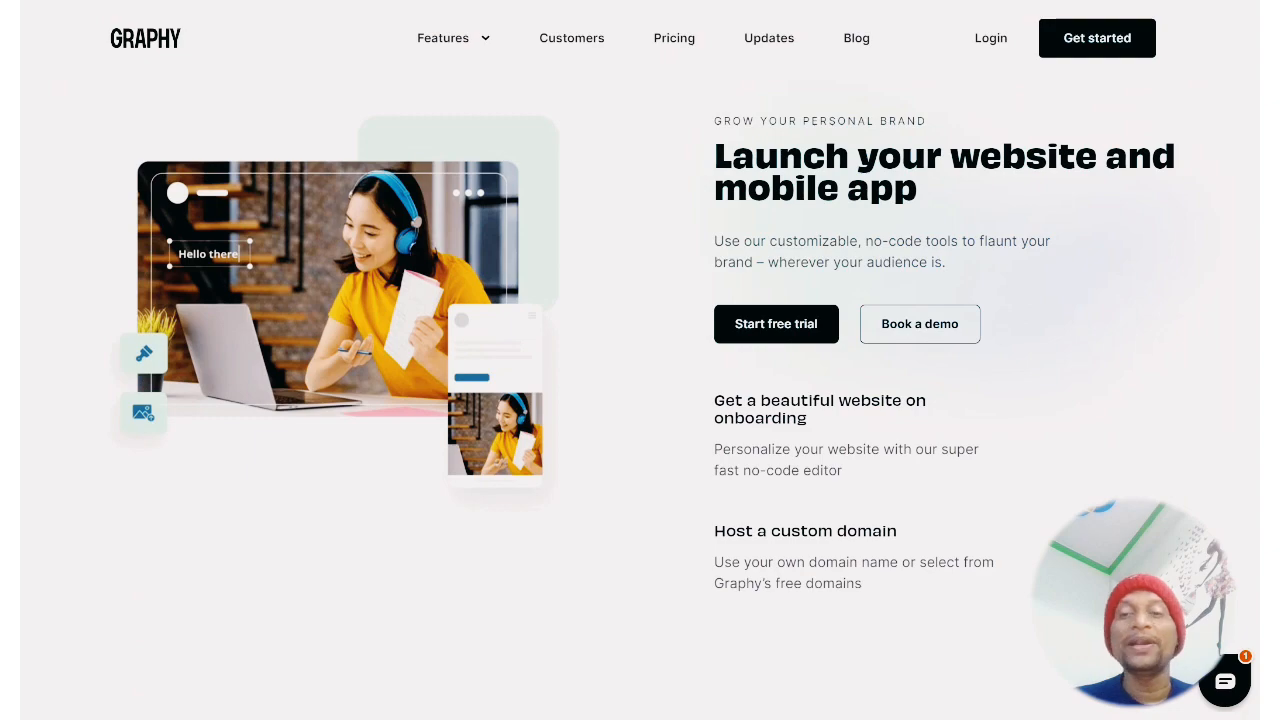
scroll(640, 400, "down", 20)
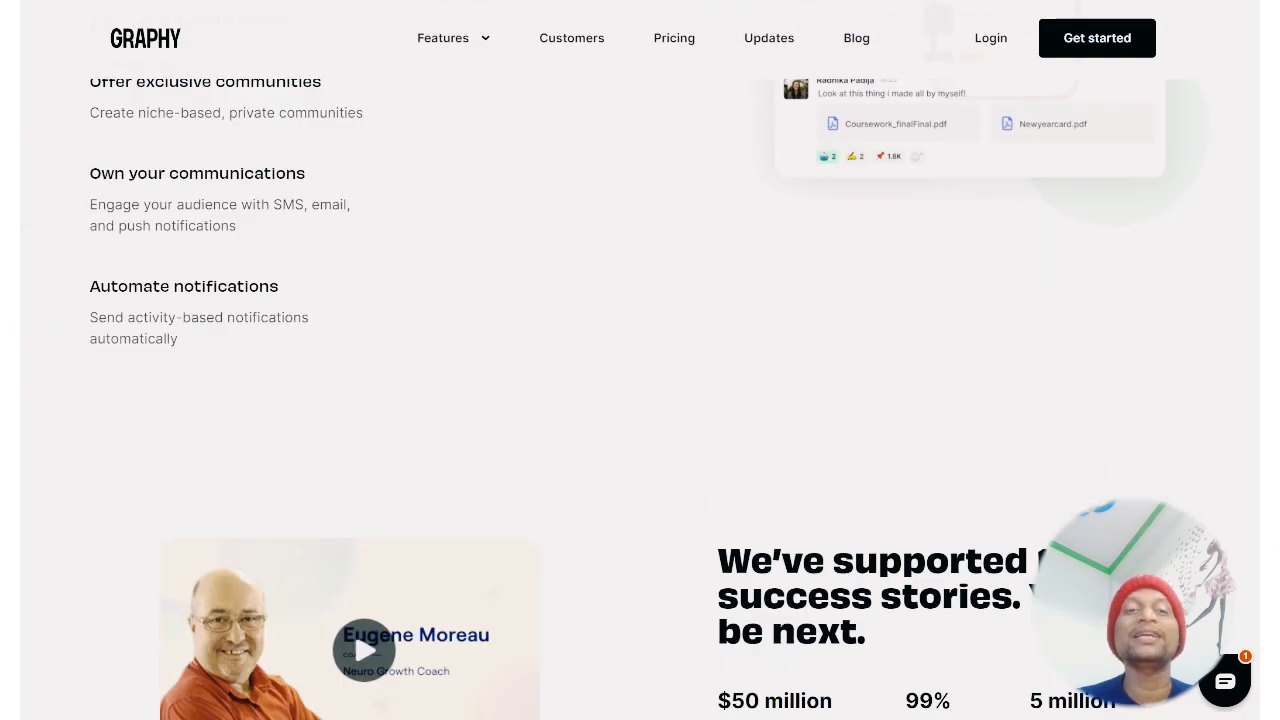
scroll(640, 400, "down", 20)
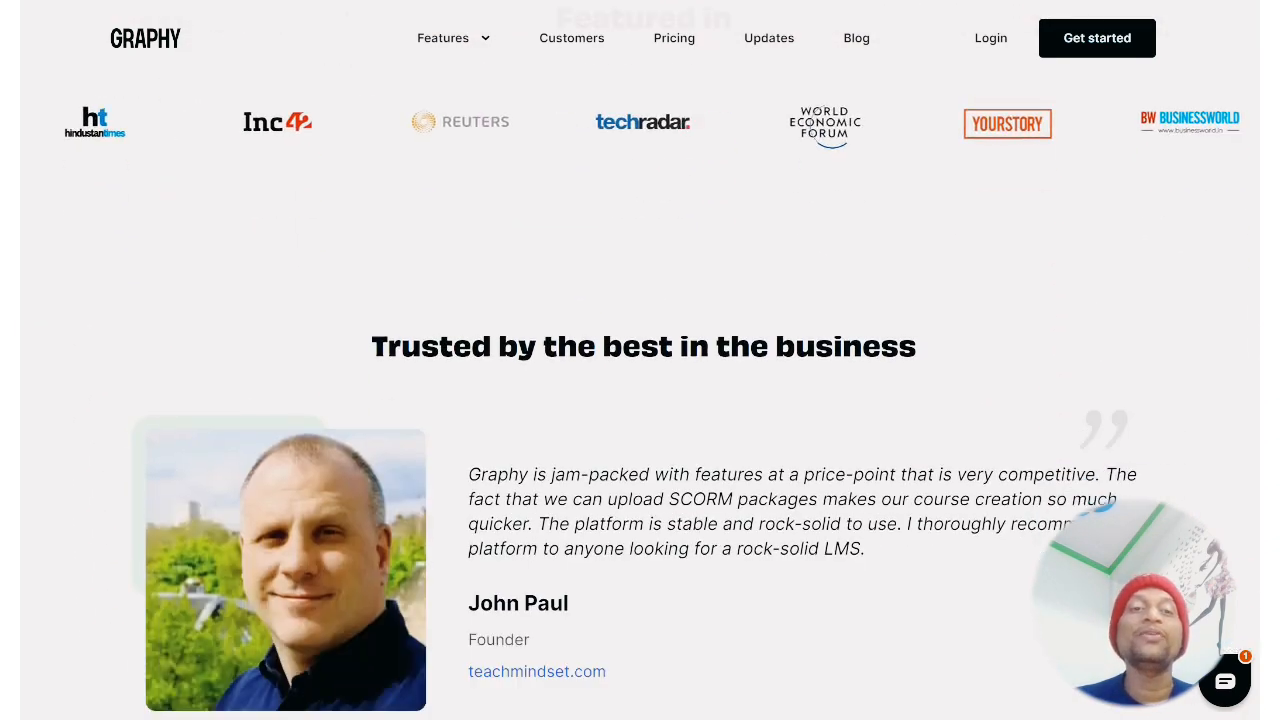
scroll(640, 400, "up", 20)
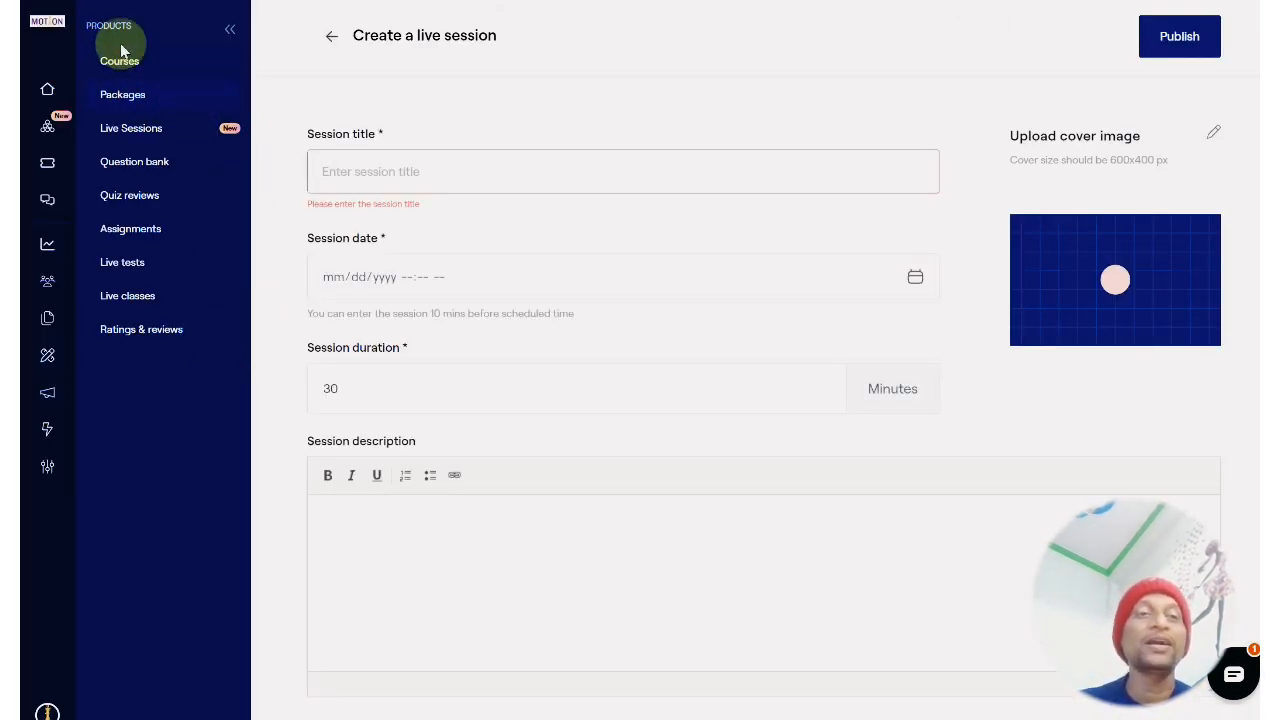
Open the Home page of the academy's Graphy admin dashboard and expand the navigation sidebar to show its labels
left_click(50, 92)
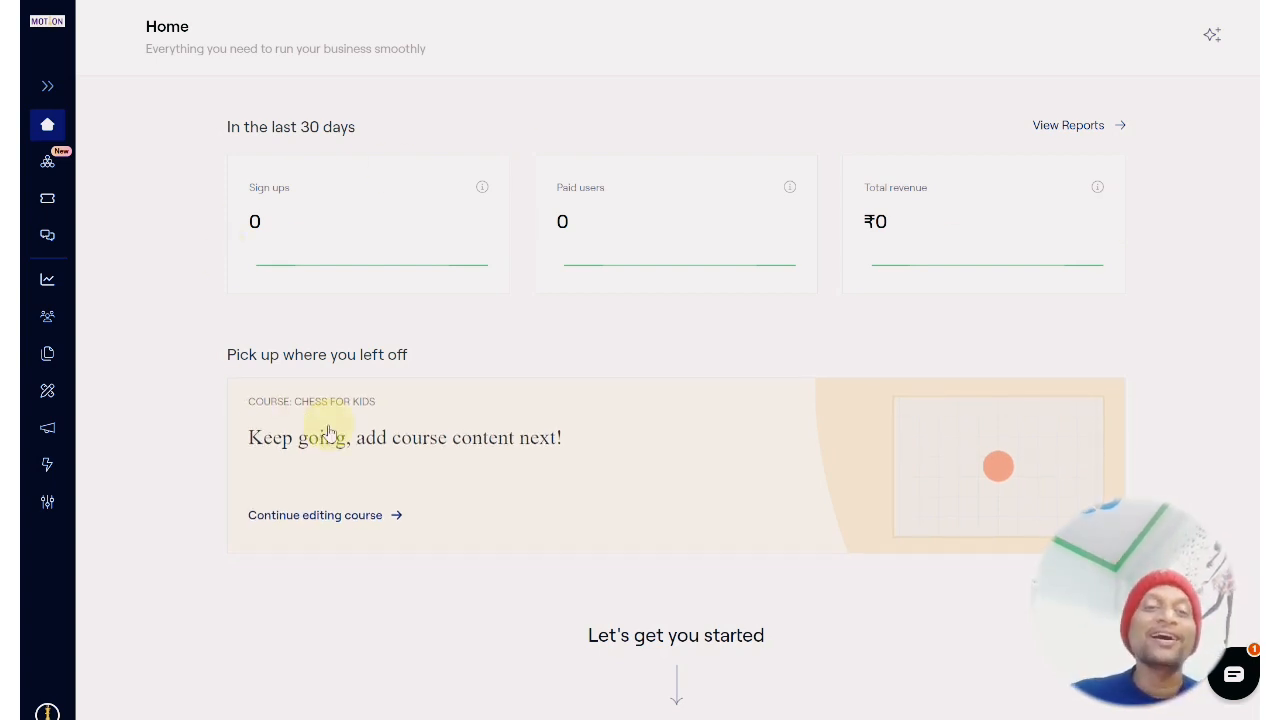
left_click(49, 86)
left_click(116, 108)
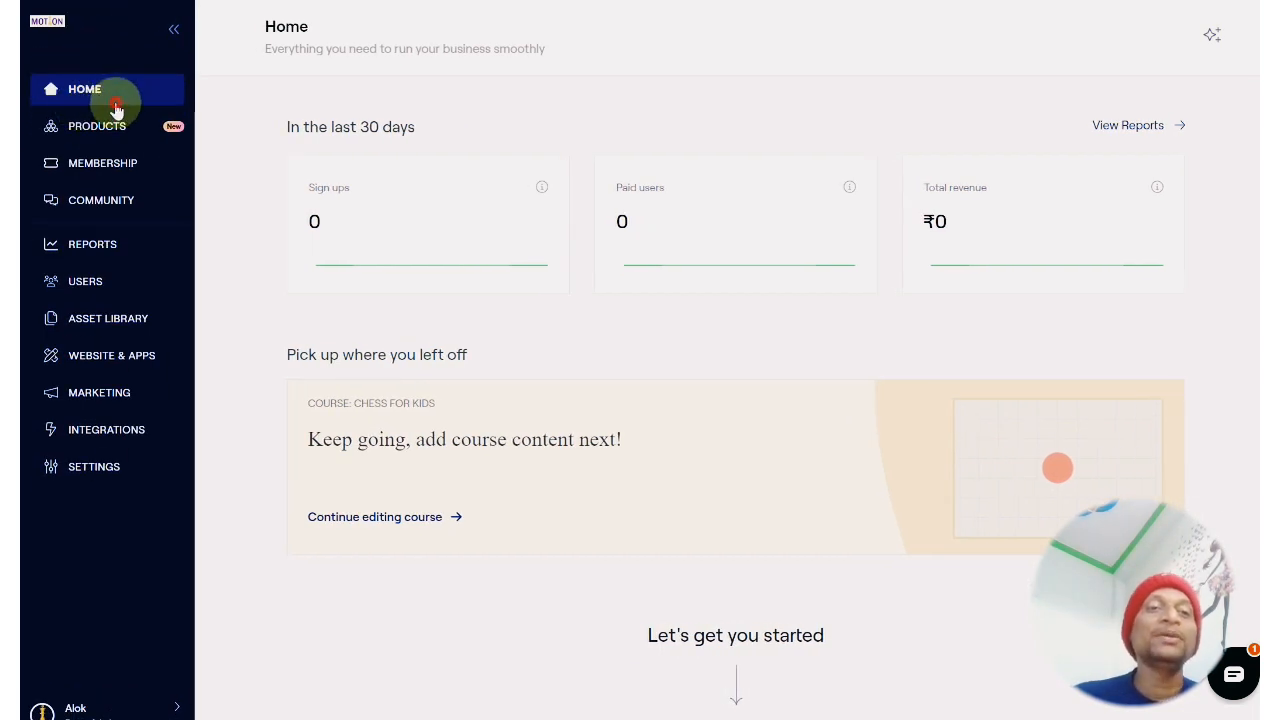
Examine the dashboard's 30-day sign-up, paid user and revenue figures, and its getting-started, referral, mobile app and payment setup sections
scroll(735, 420, "down", 1)
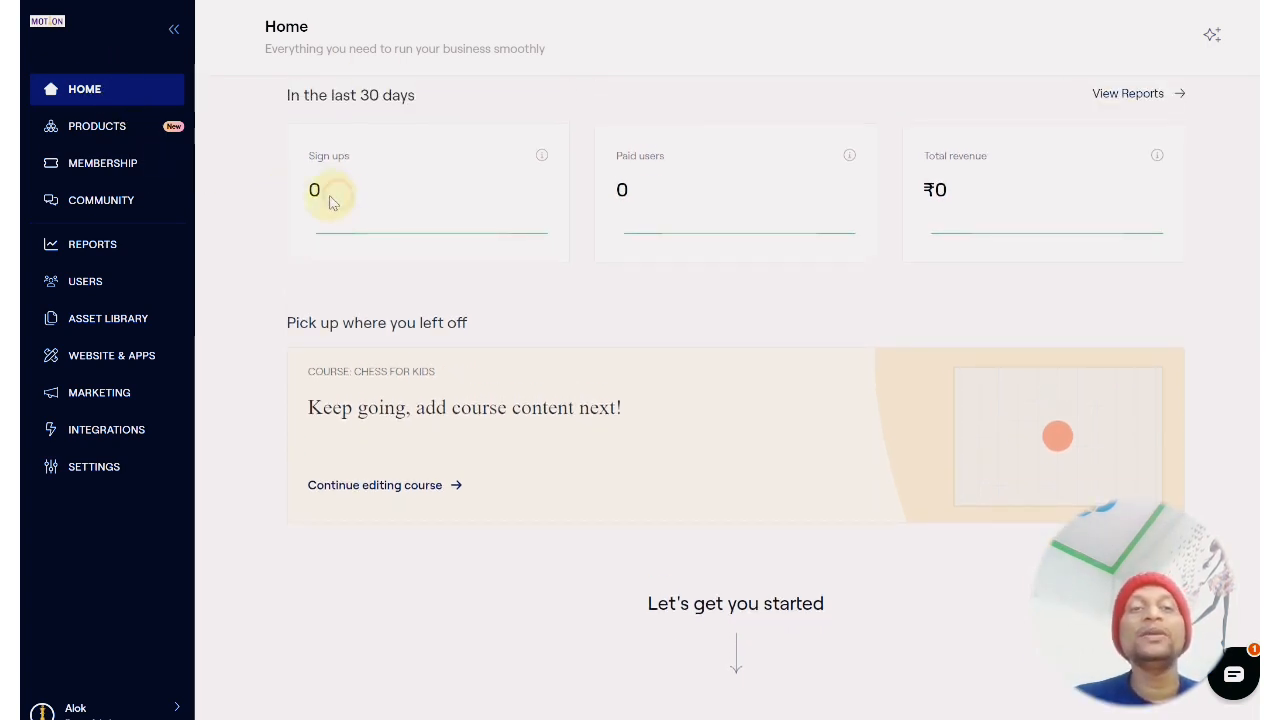
left_click_drag(634, 191, 601, 191)
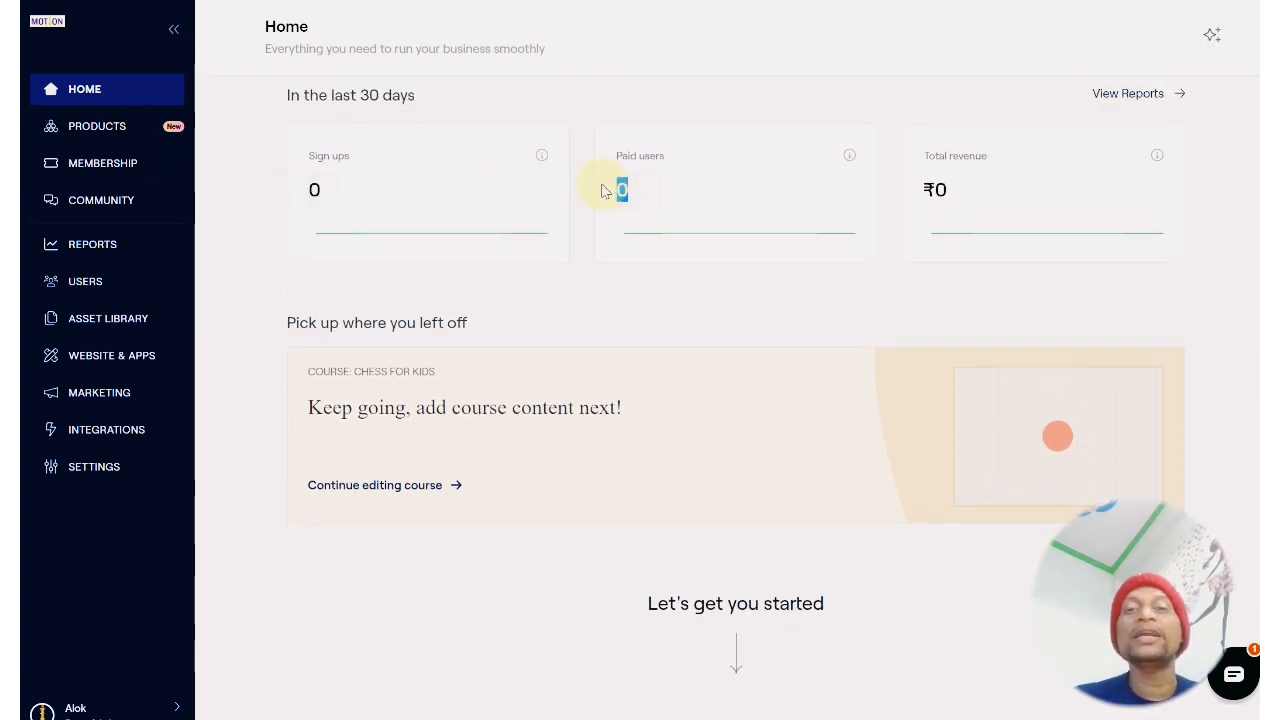
left_click_drag(951, 190, 886, 194)
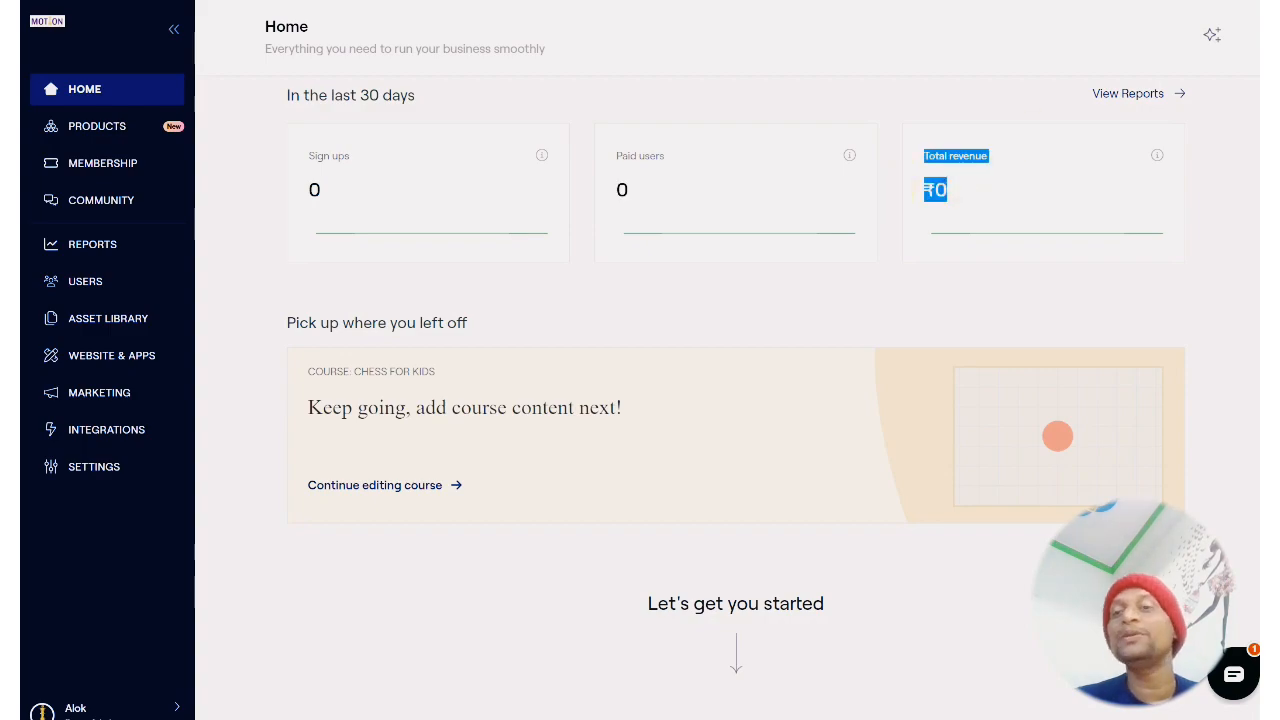
scroll(690, 397, "down", 15)
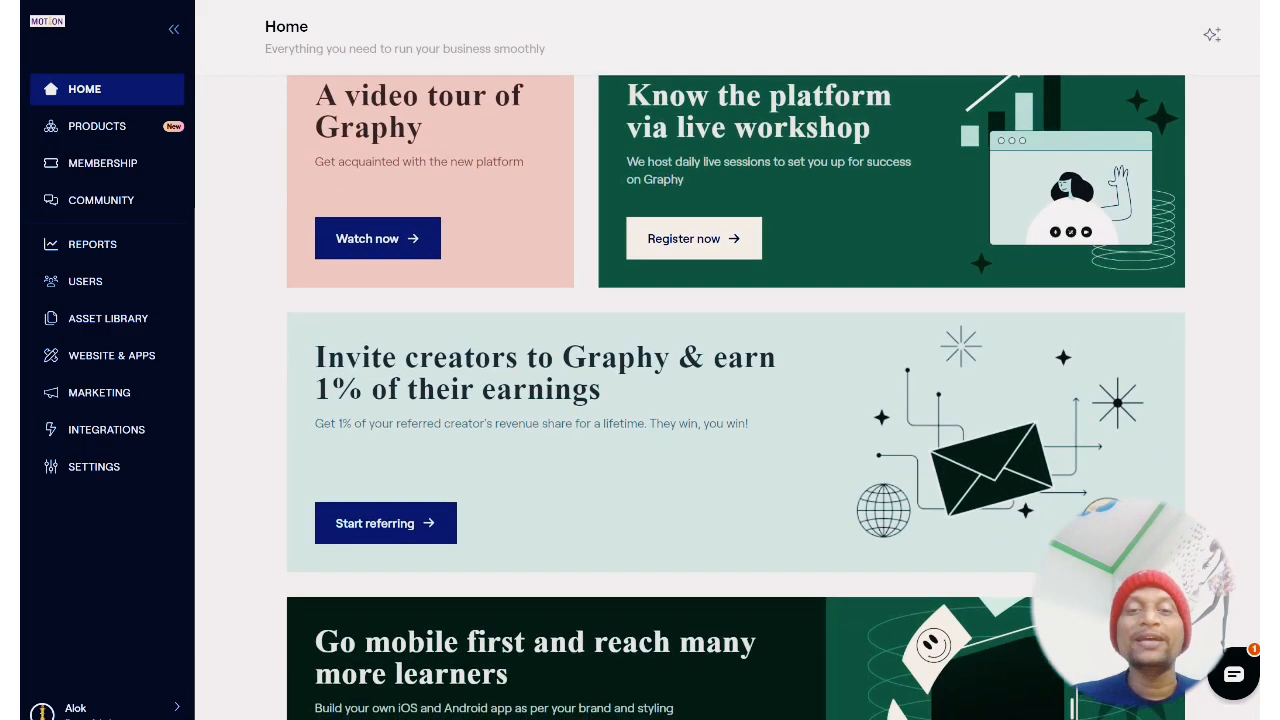
scroll(690, 397, "down", 6)
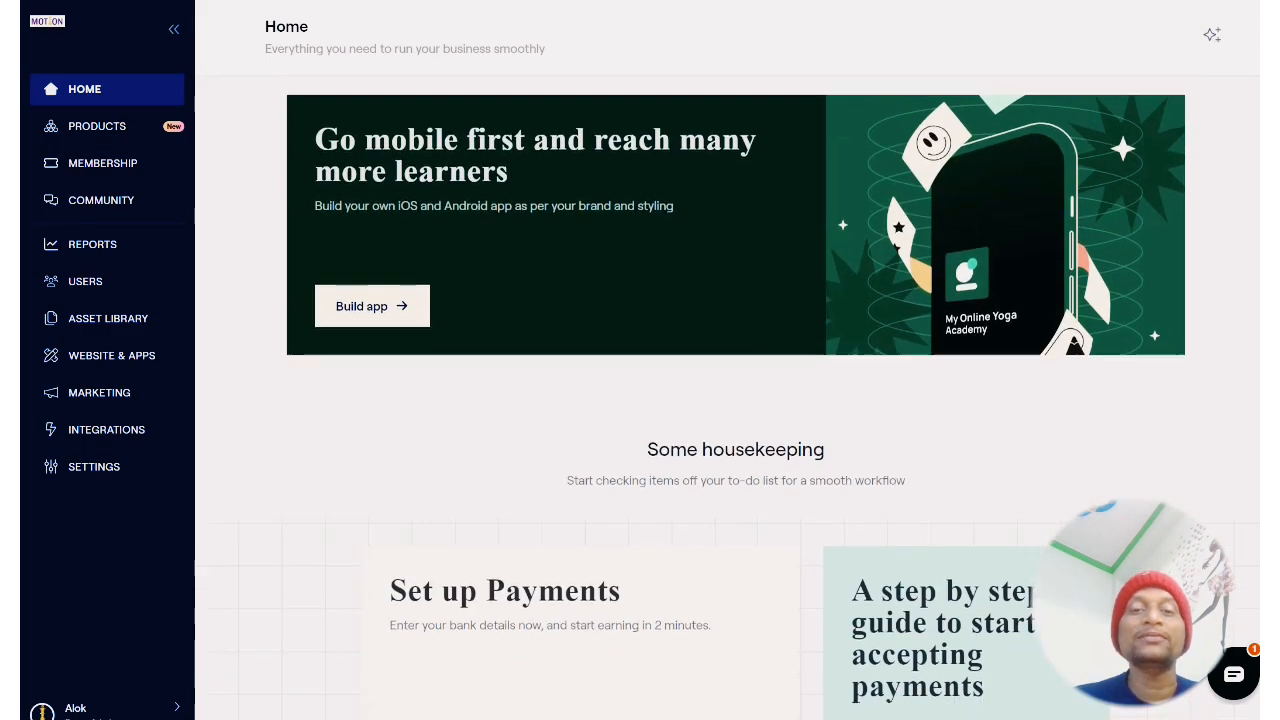
scroll(690, 384, "up", 1)
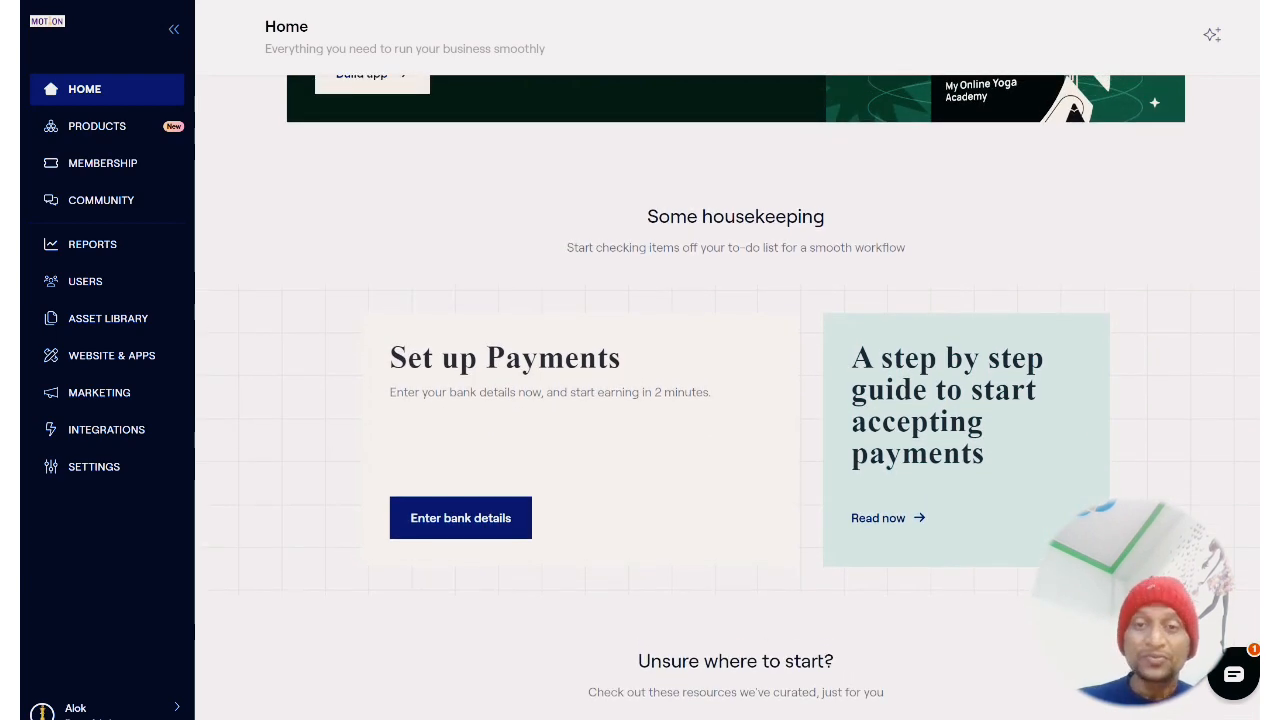
scroll(690, 384, "up", 10)
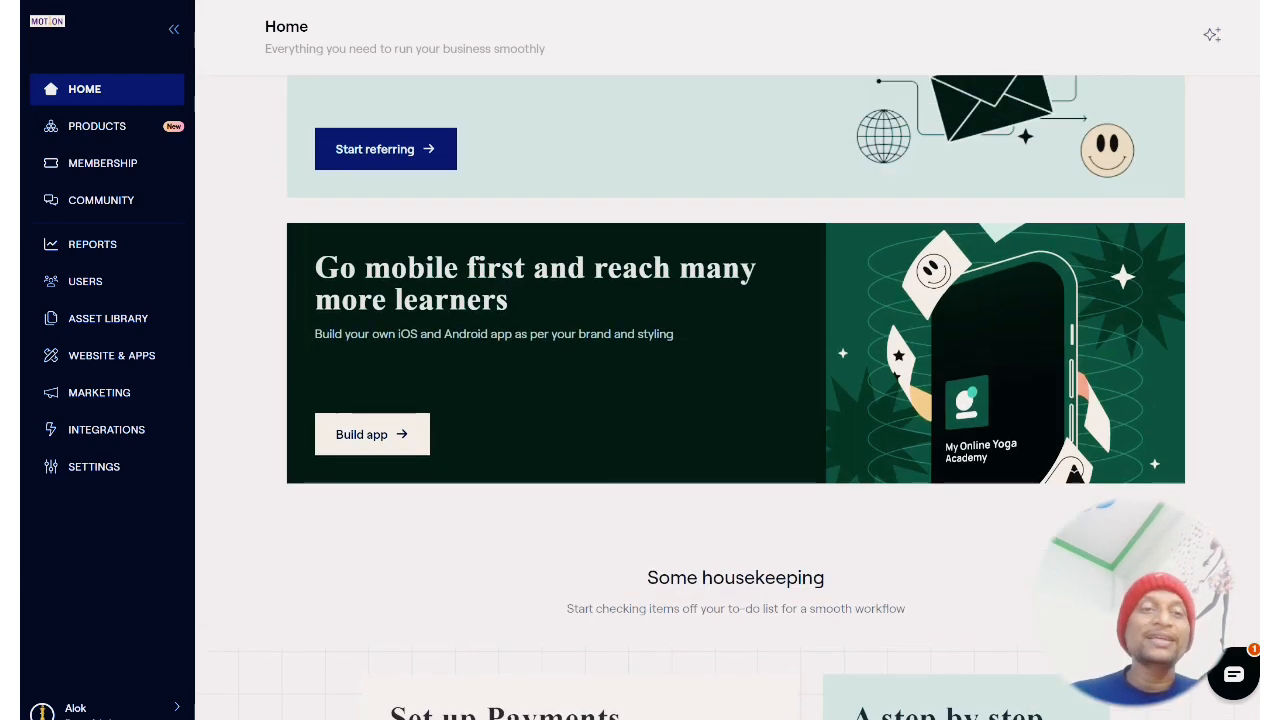
scroll(690, 384, "up", 5)
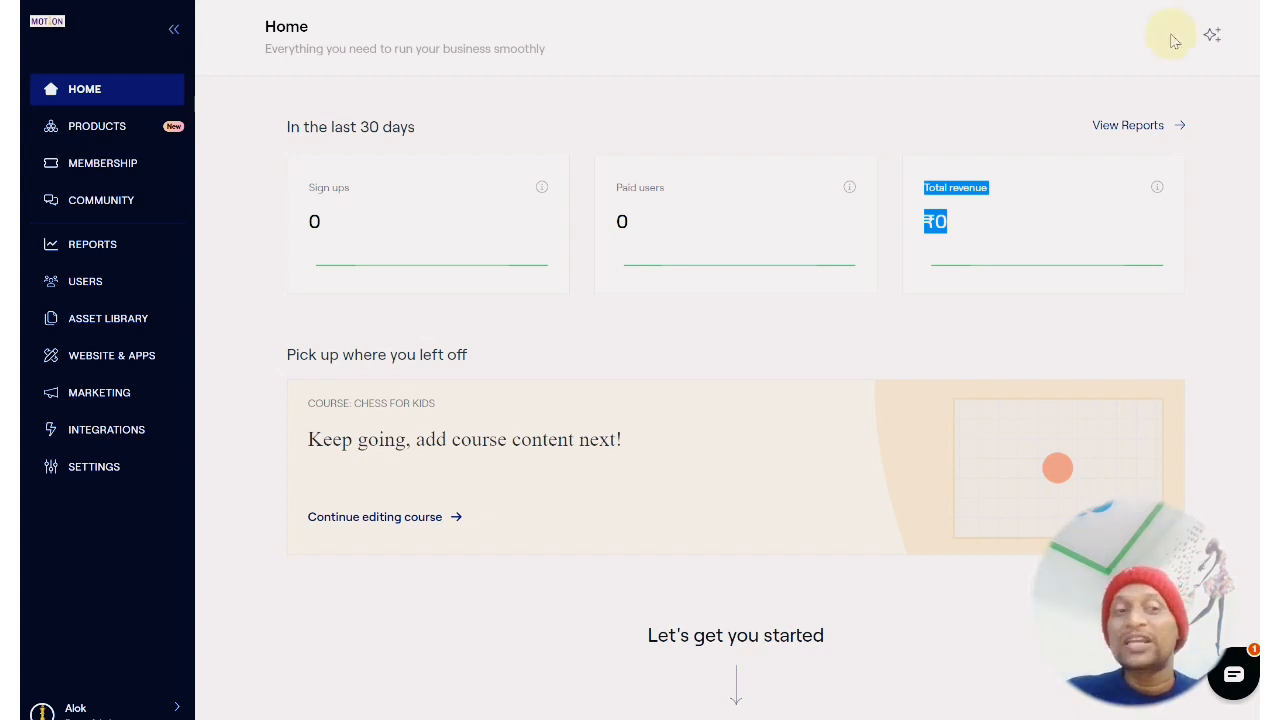
Start creating a new course in the product catalogue and title it "chess classes for kids"
left_click(129, 134)
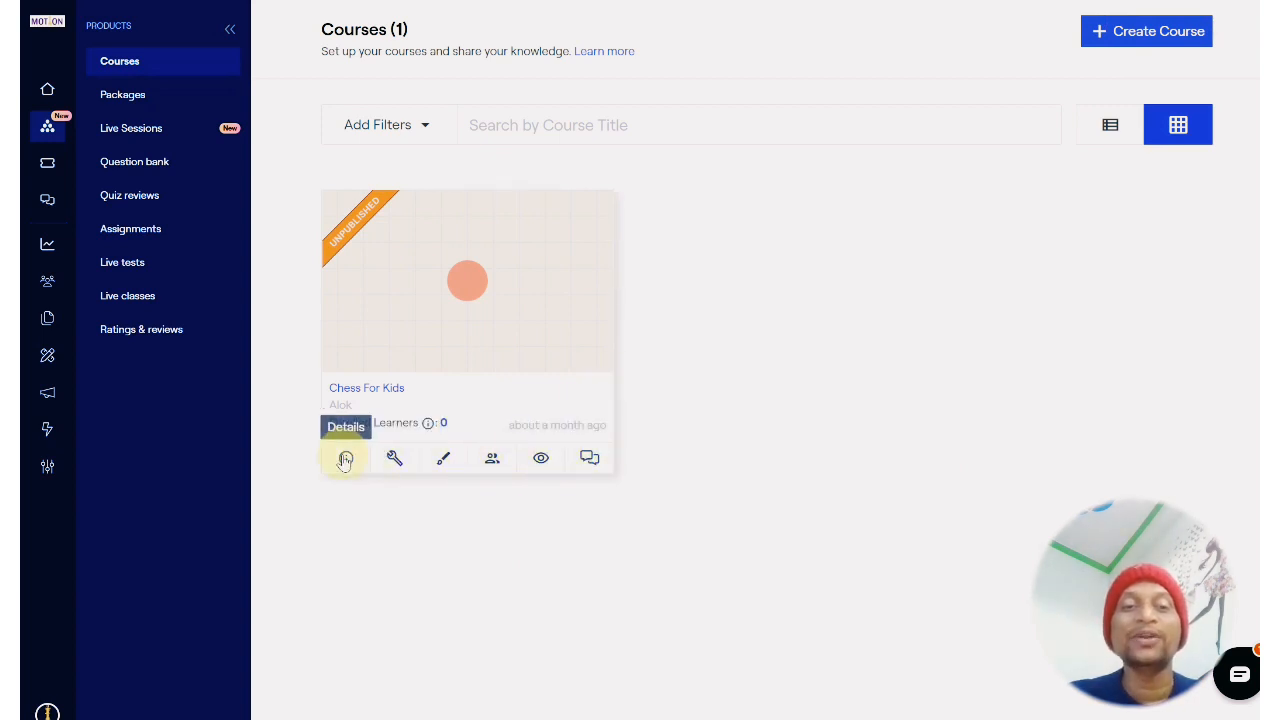
left_click(1124, 36)
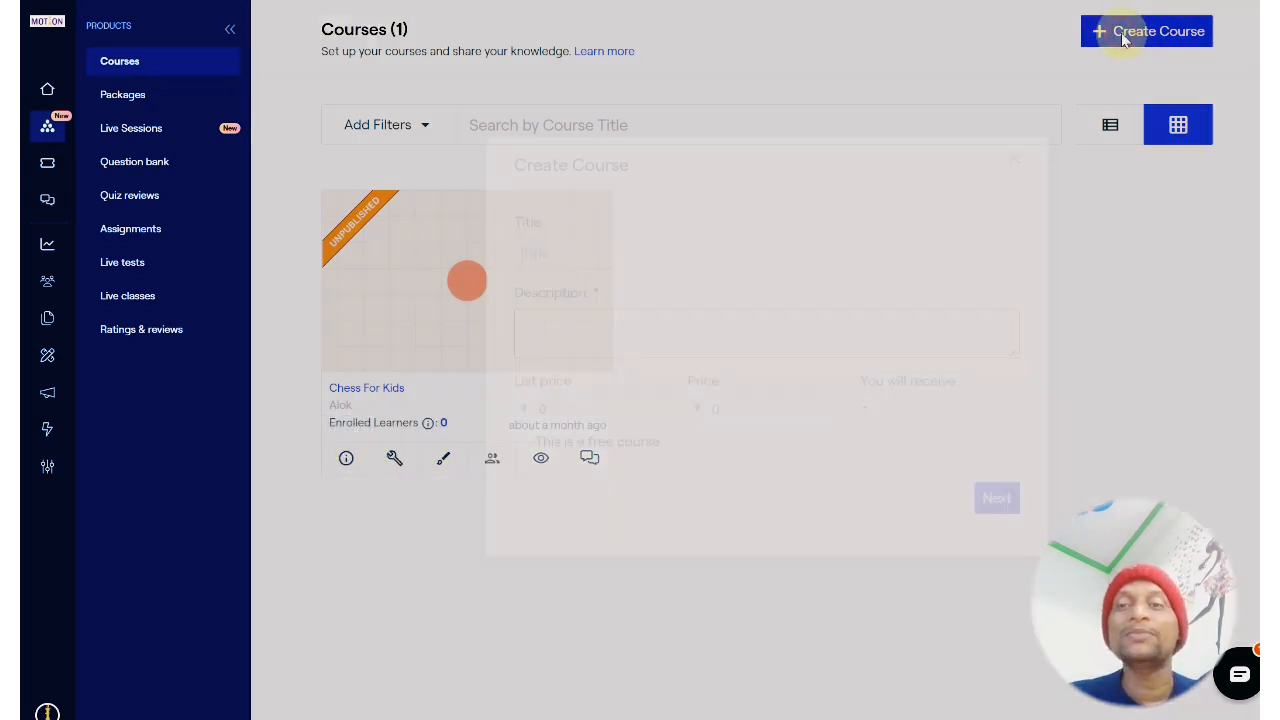
left_click(637, 205)
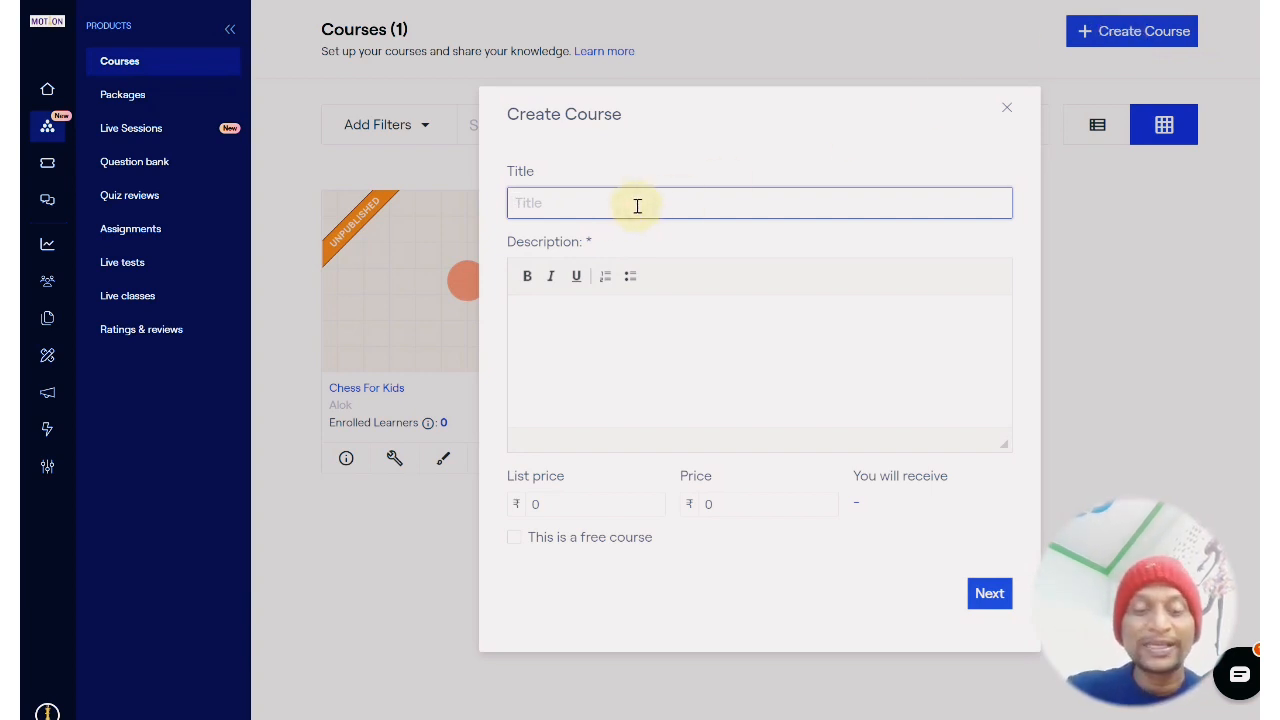
type("chessb")
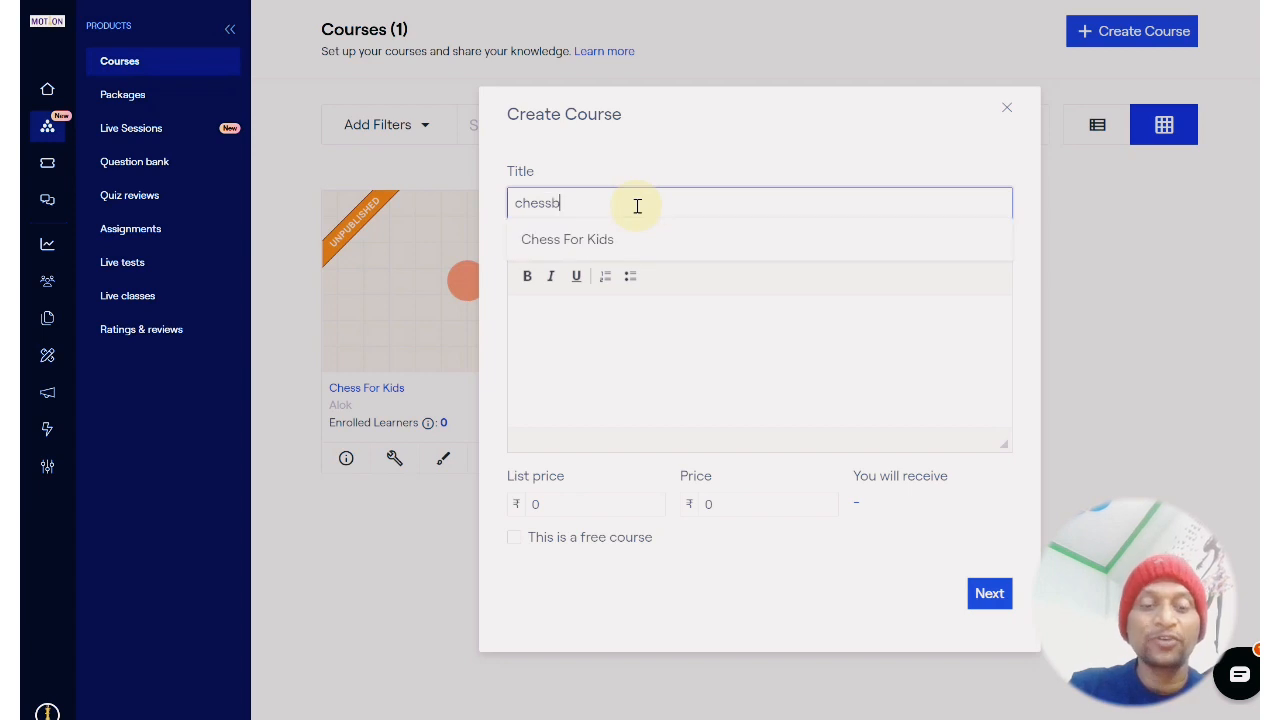
key("BackSpace")
type("cl")
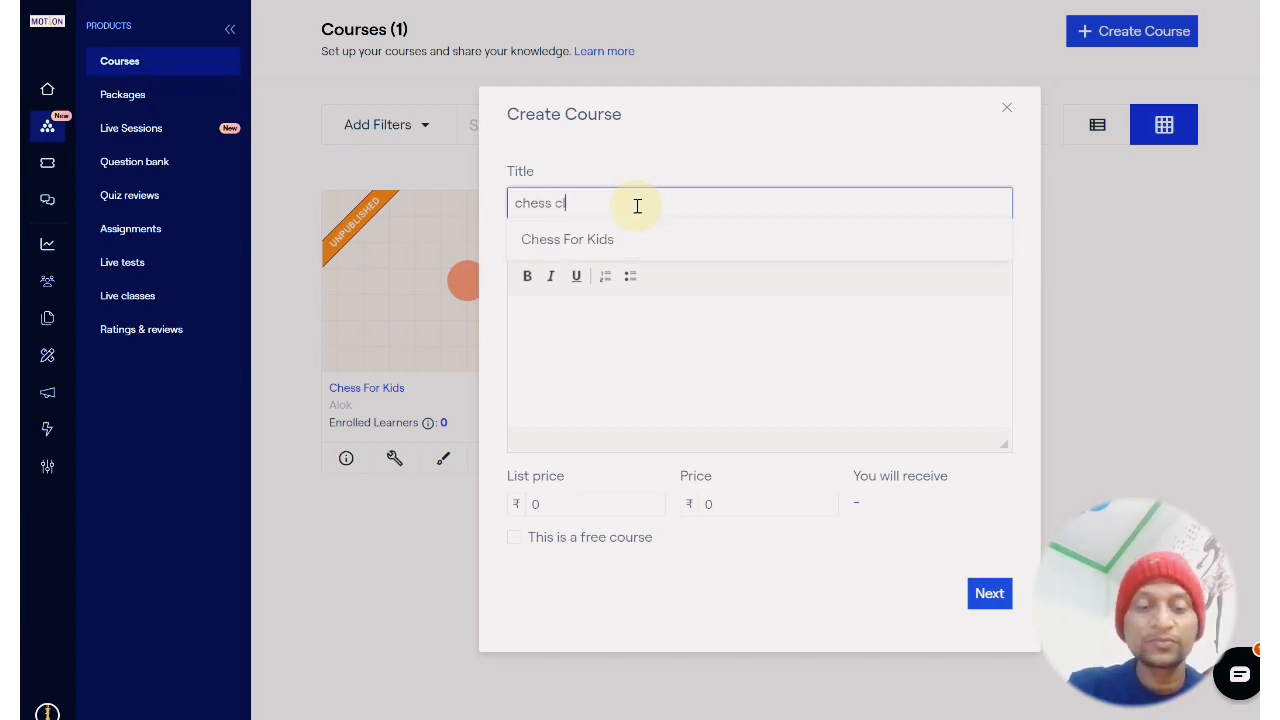
type("asses ")
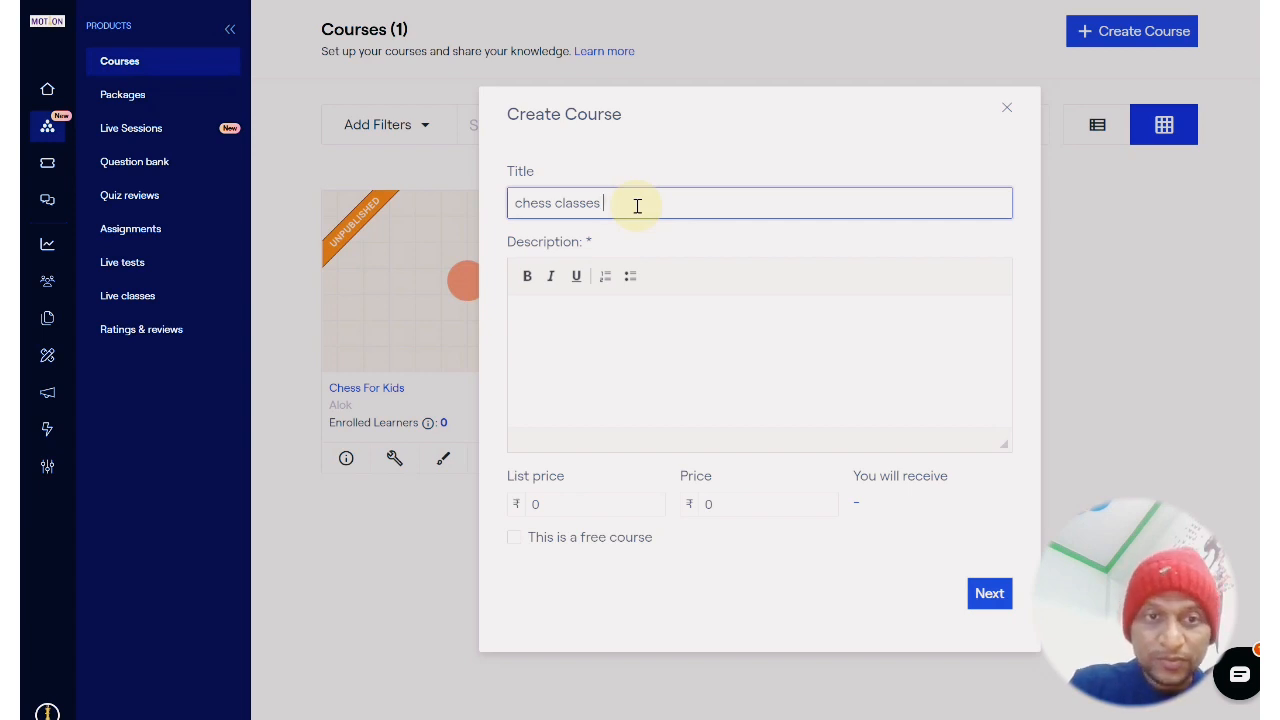
type("for kids")
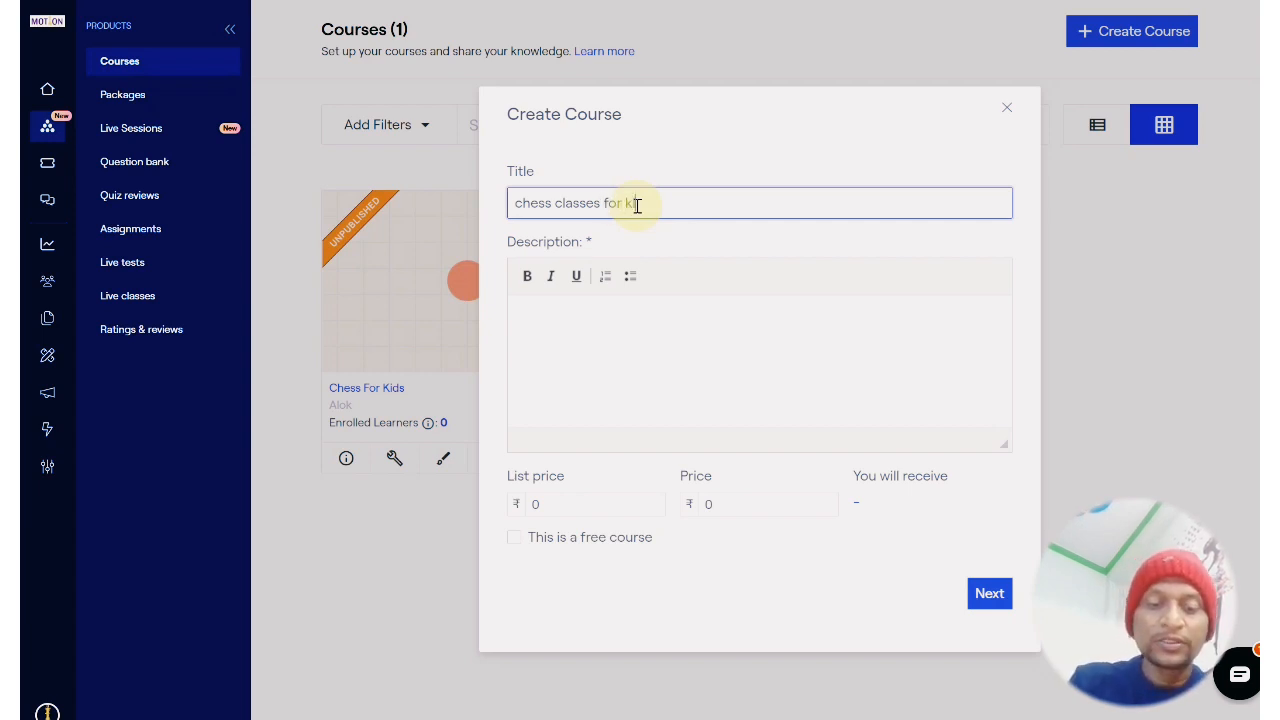
Copy the course title "chess classes for kids" into the course description
left_click(622, 315)
triple_click(610, 203)
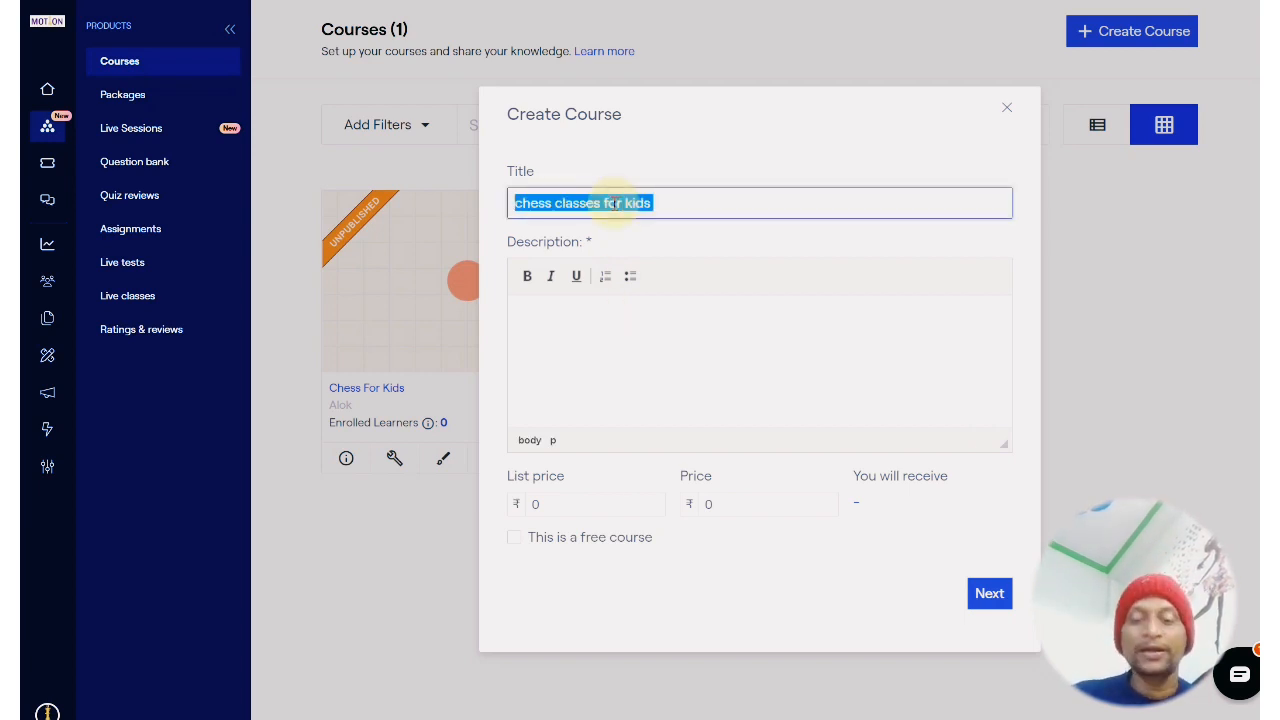
right_click(614, 205)
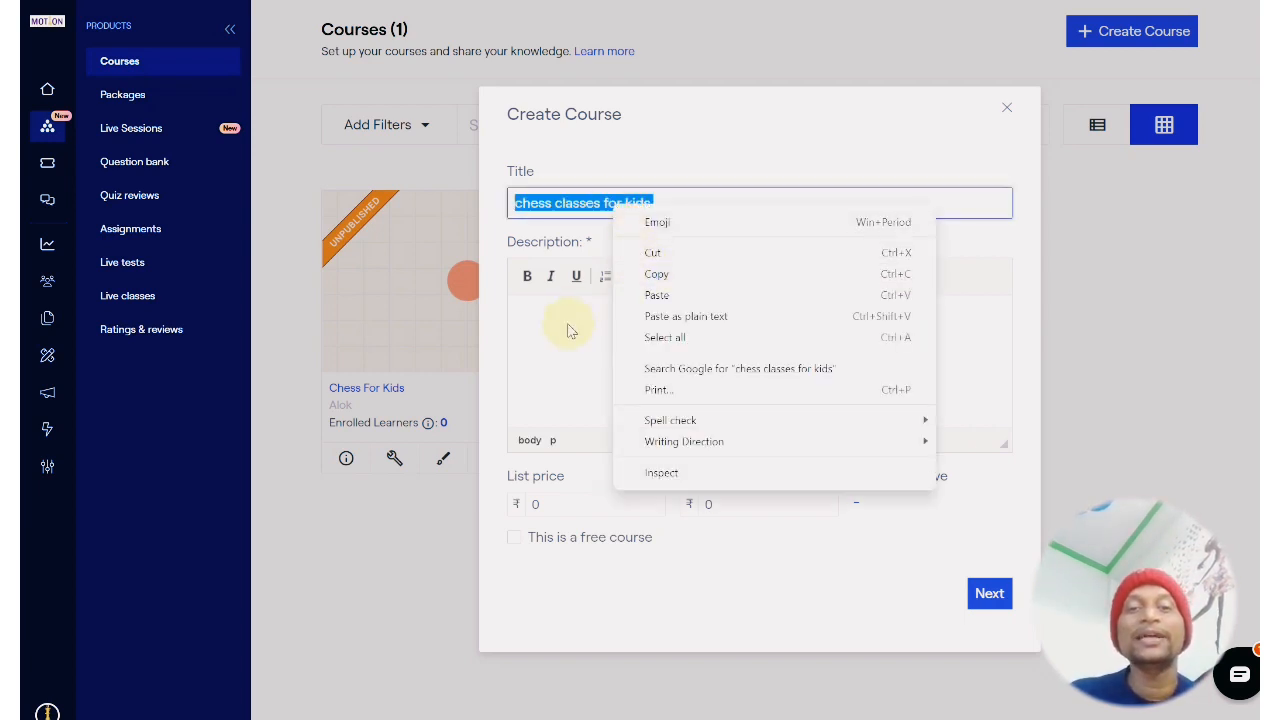
left_click(682, 275)
left_click(613, 317)
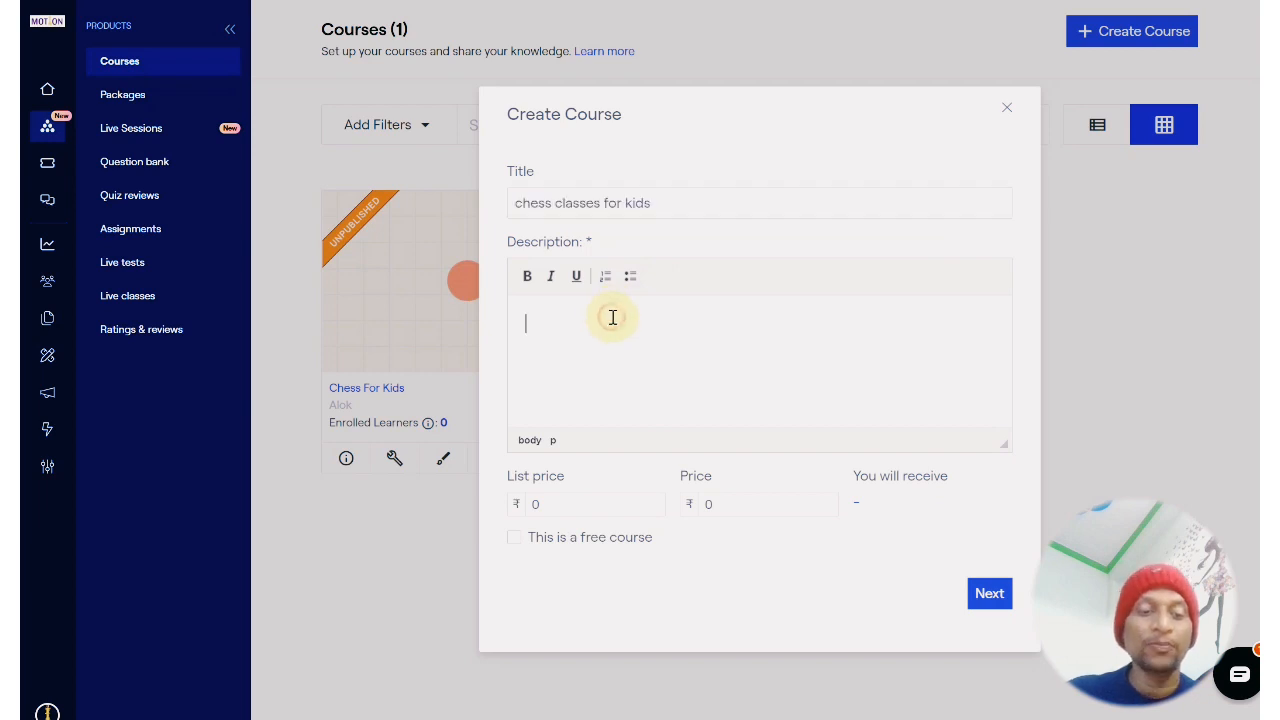
key("ctrl+v")
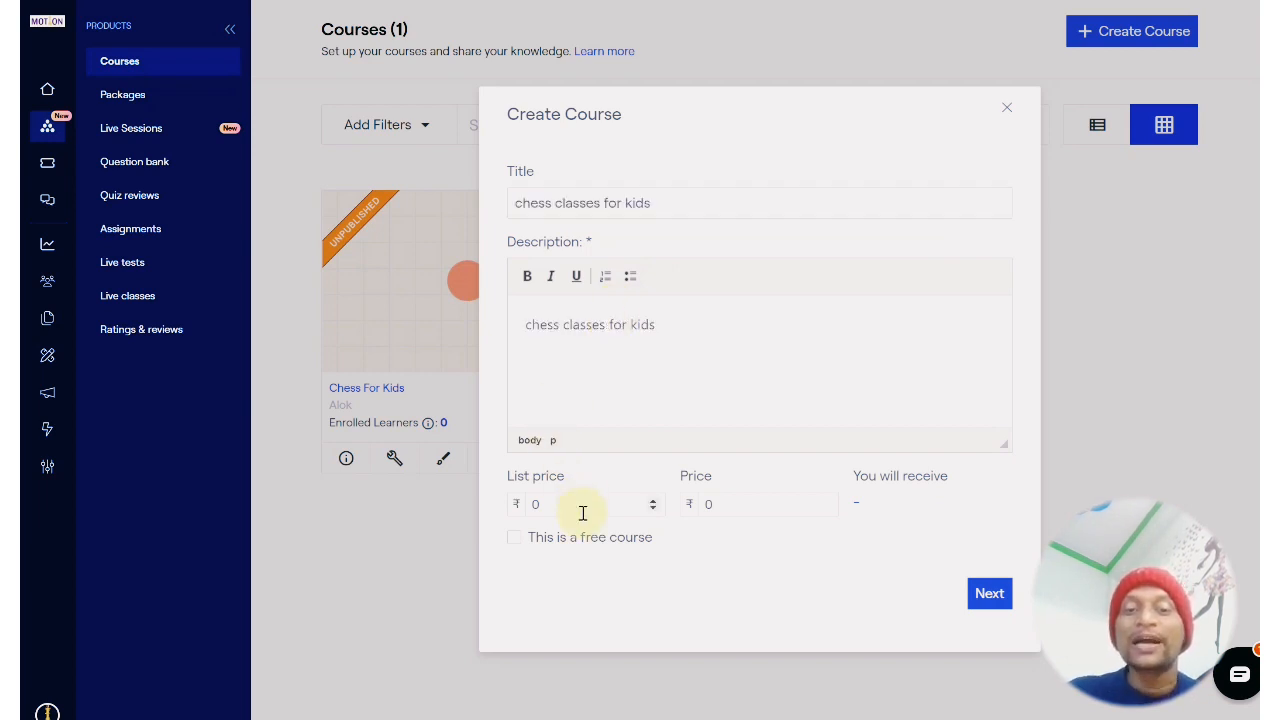
Try a list price of ₹9999 and a price of ₹999, and toggle the free course option on and off
double_click(549, 505)
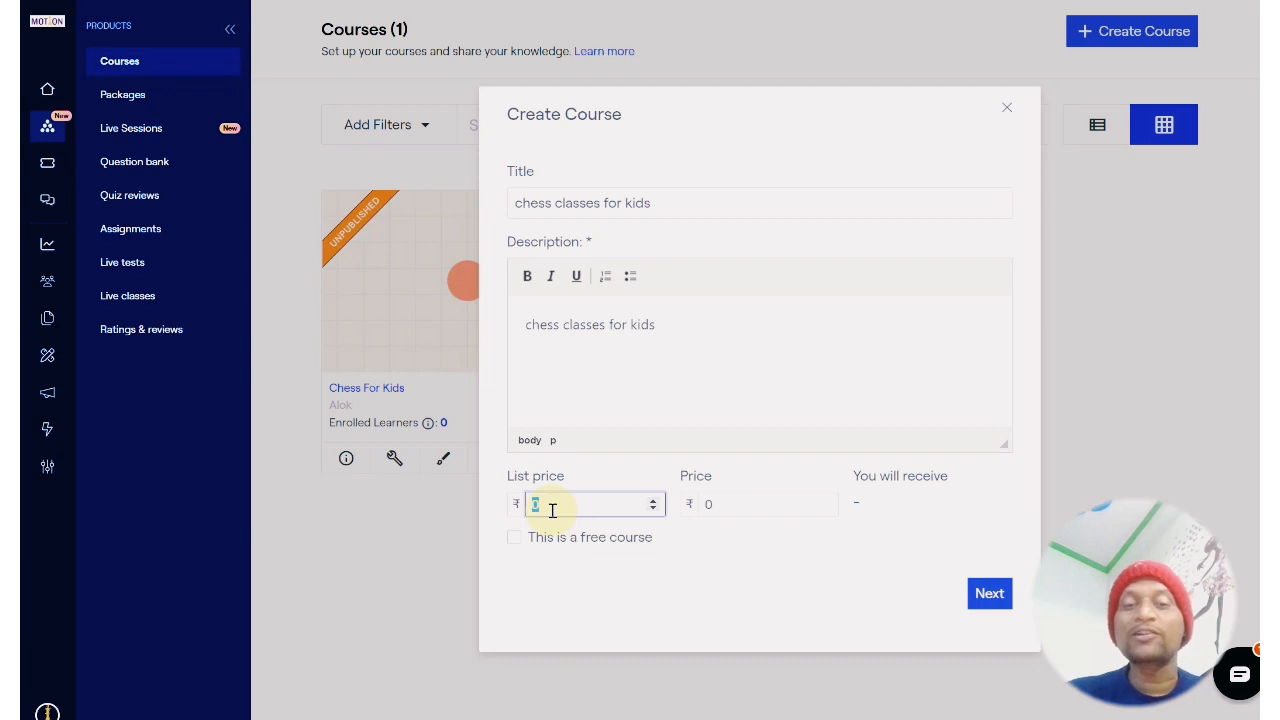
type("9990")
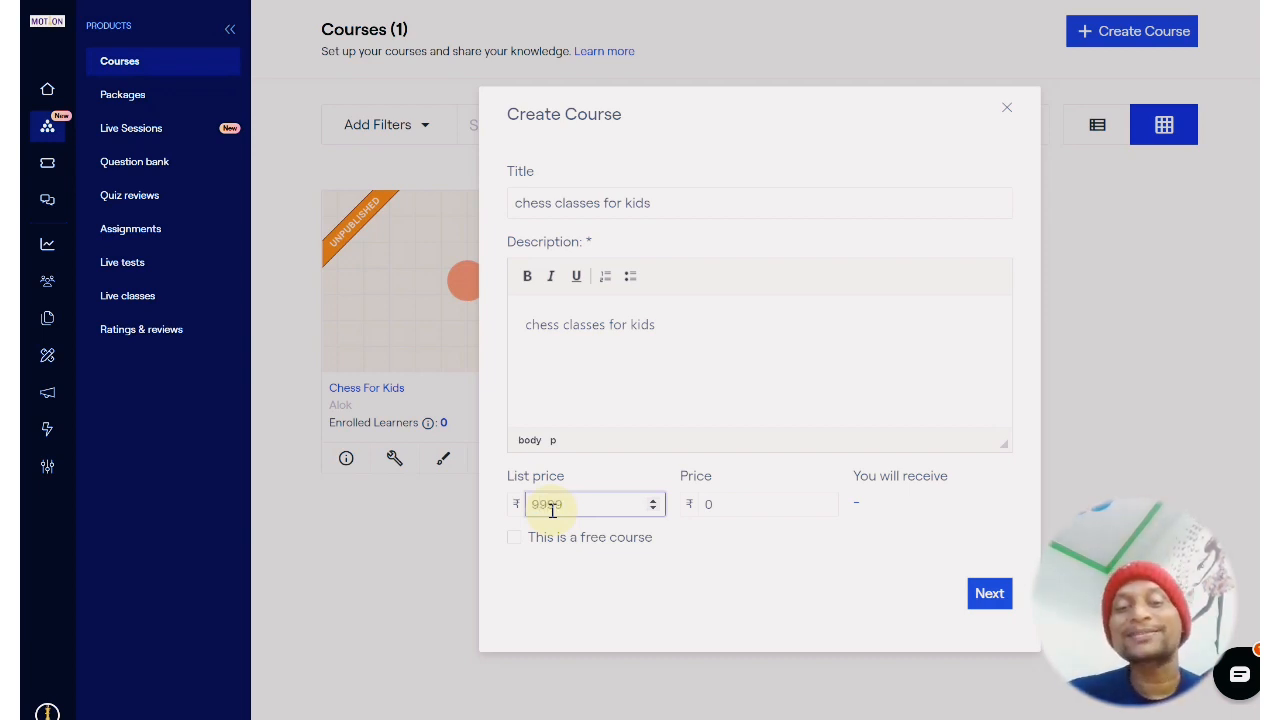
left_click(724, 507)
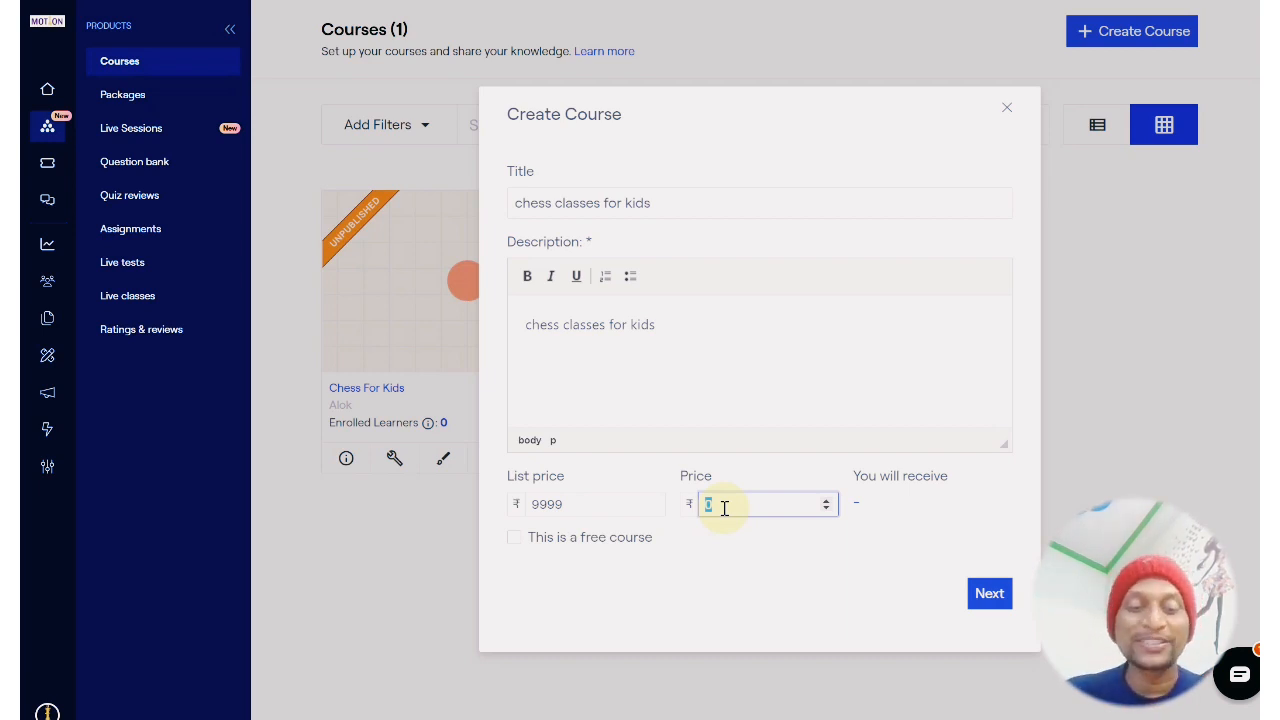
type("999")
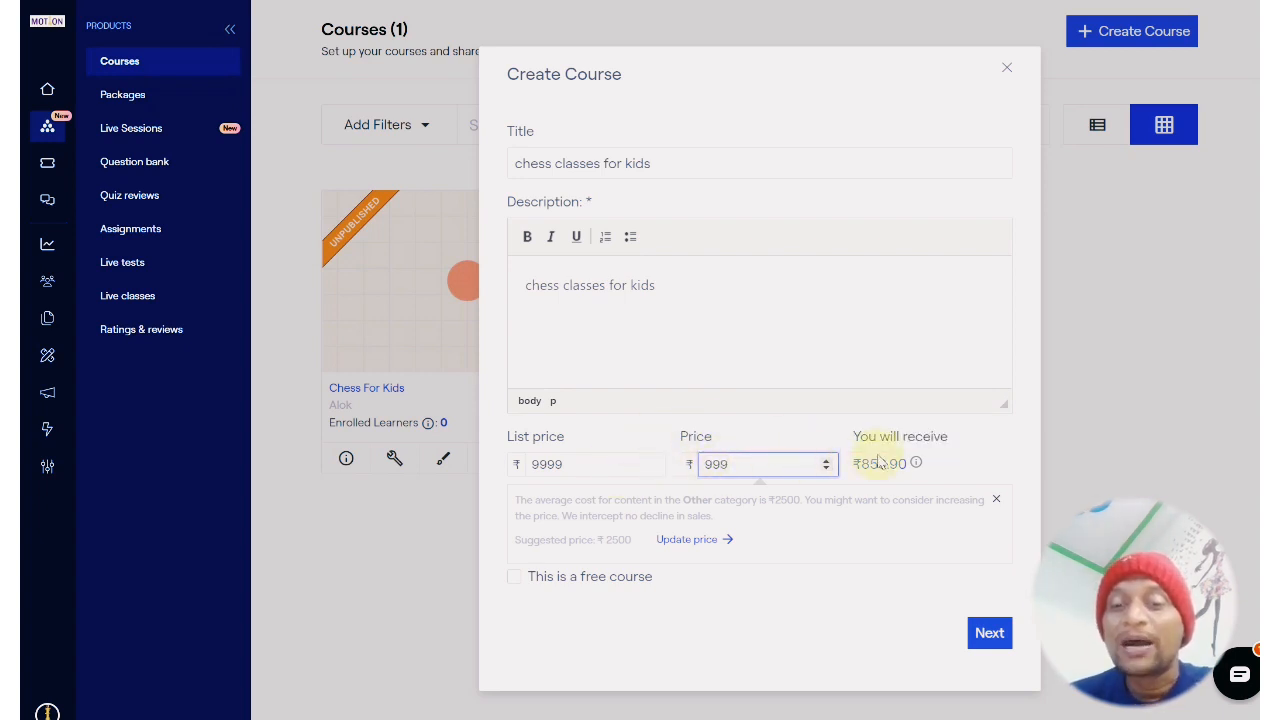
mouse_move(918, 465)
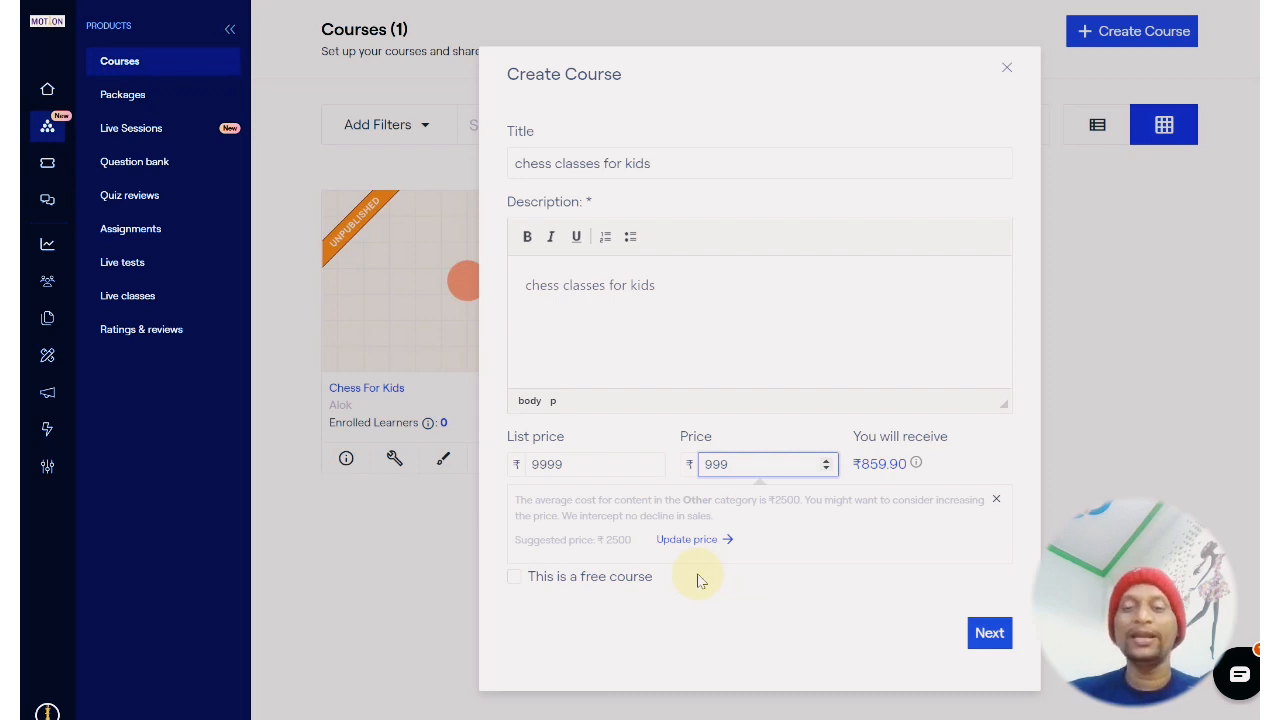
left_click(514, 578)
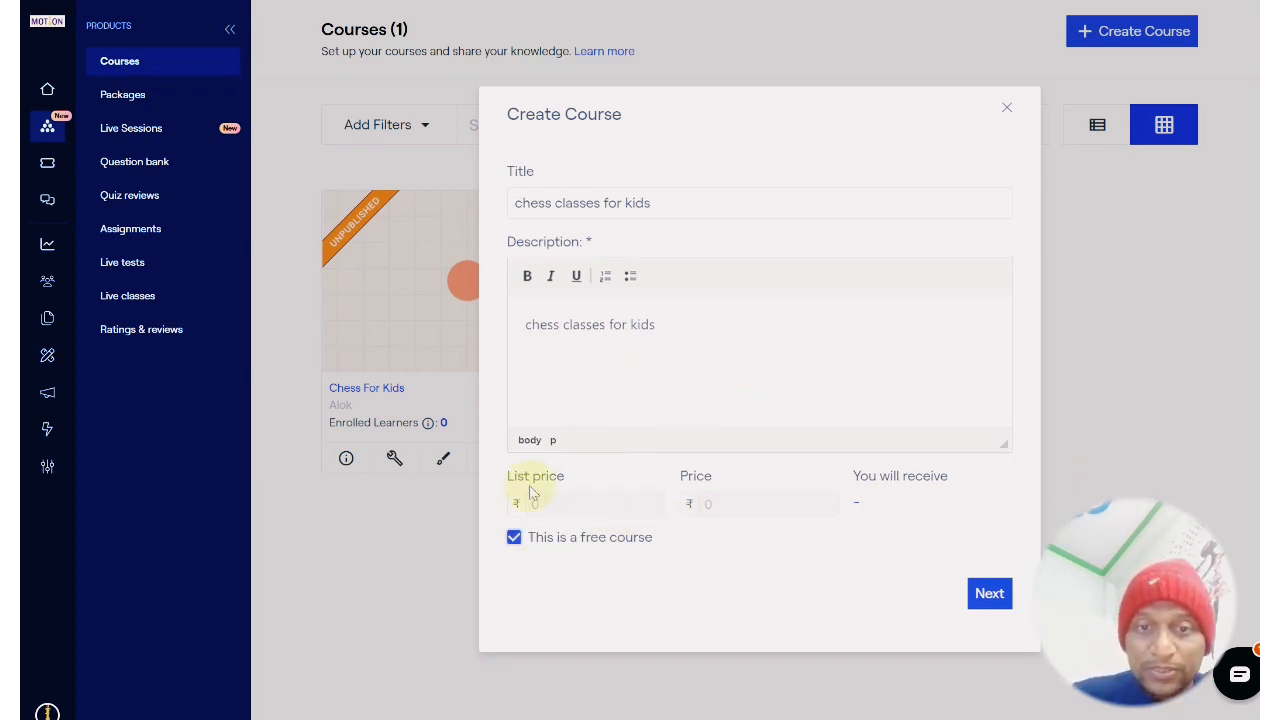
left_click(514, 537)
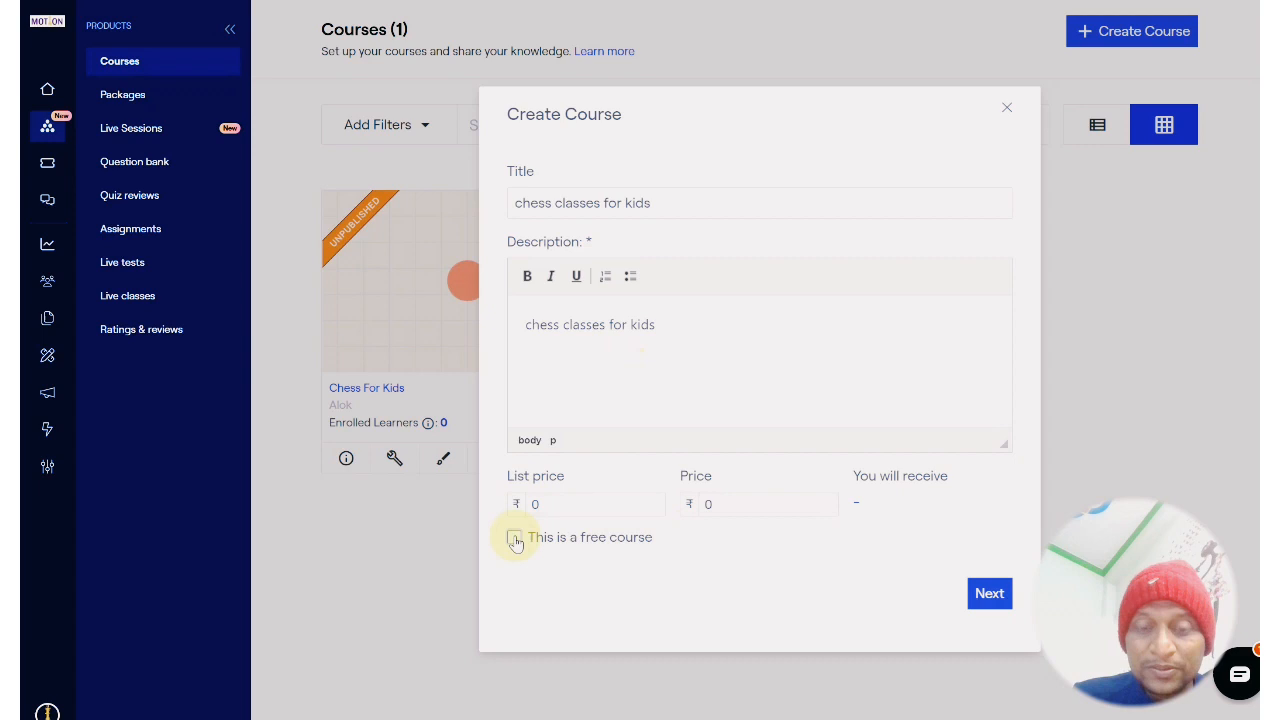
Set the list price to ₹9999 and the price to ₹999, and proceed to the course content builder
left_click(576, 509)
type("99")
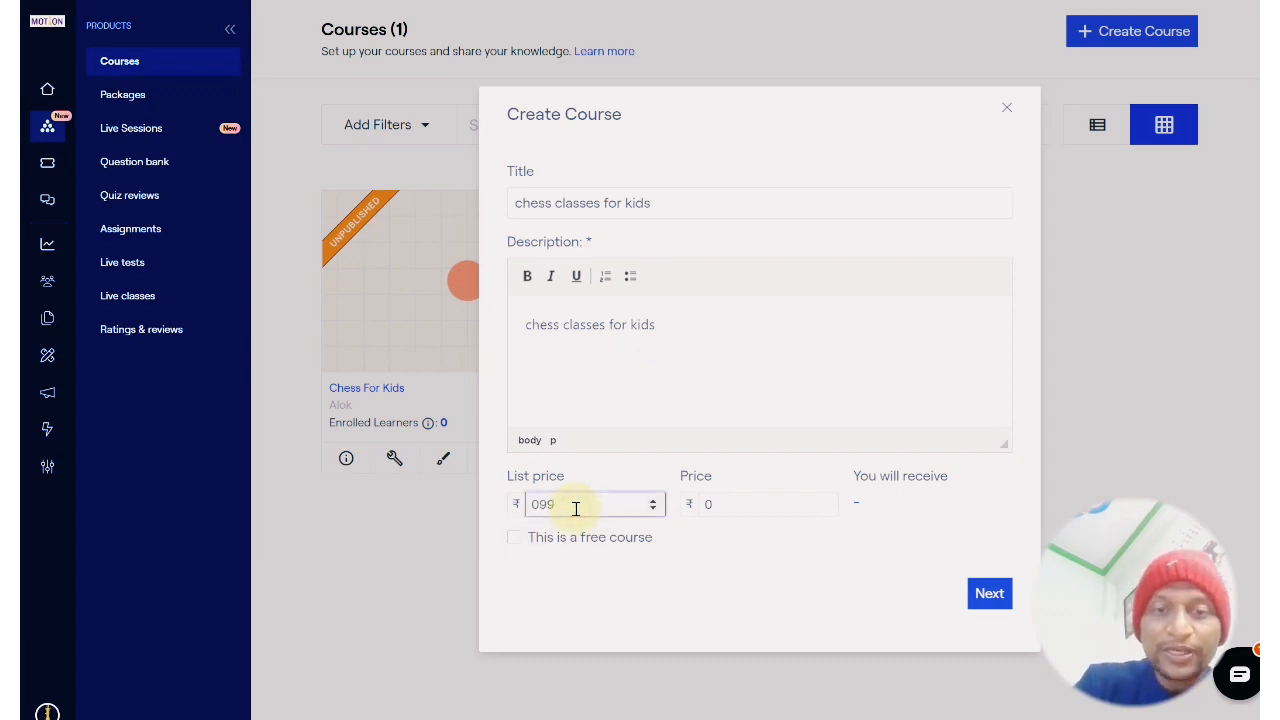
key("BackSpace")
key("BackSpace")
key("BackSpace")
type("9999")
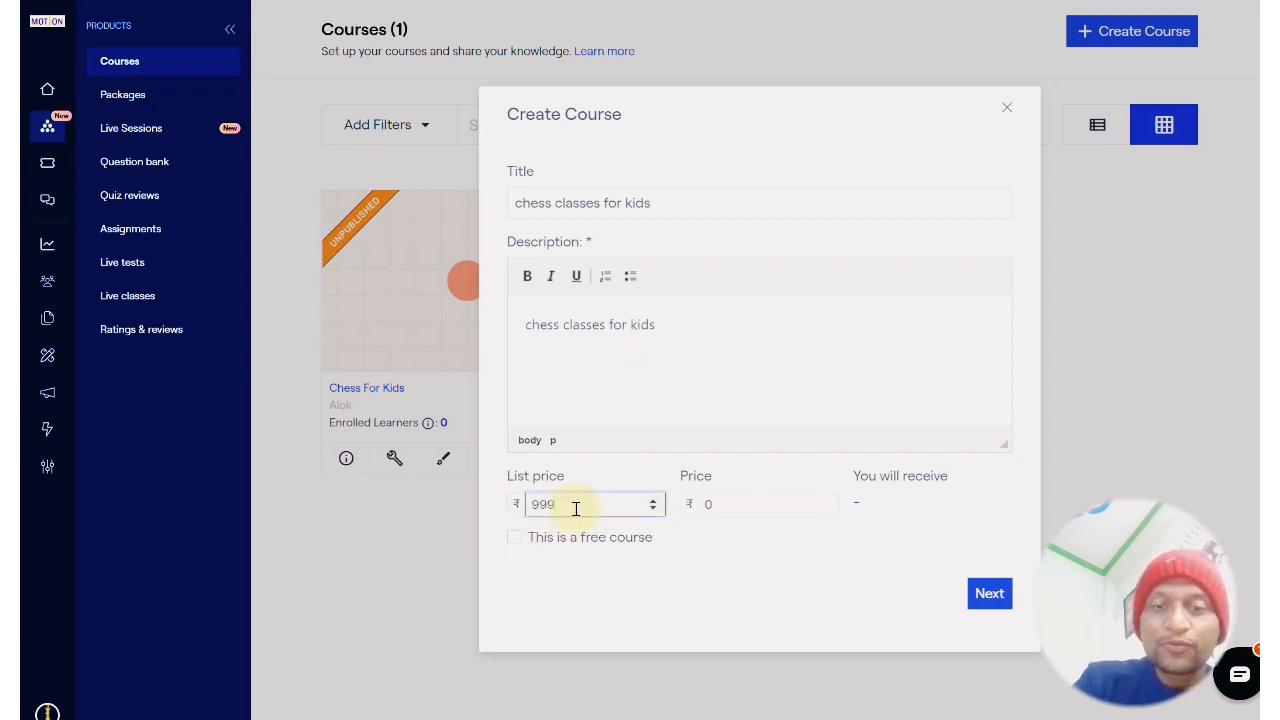
double_click(724, 504)
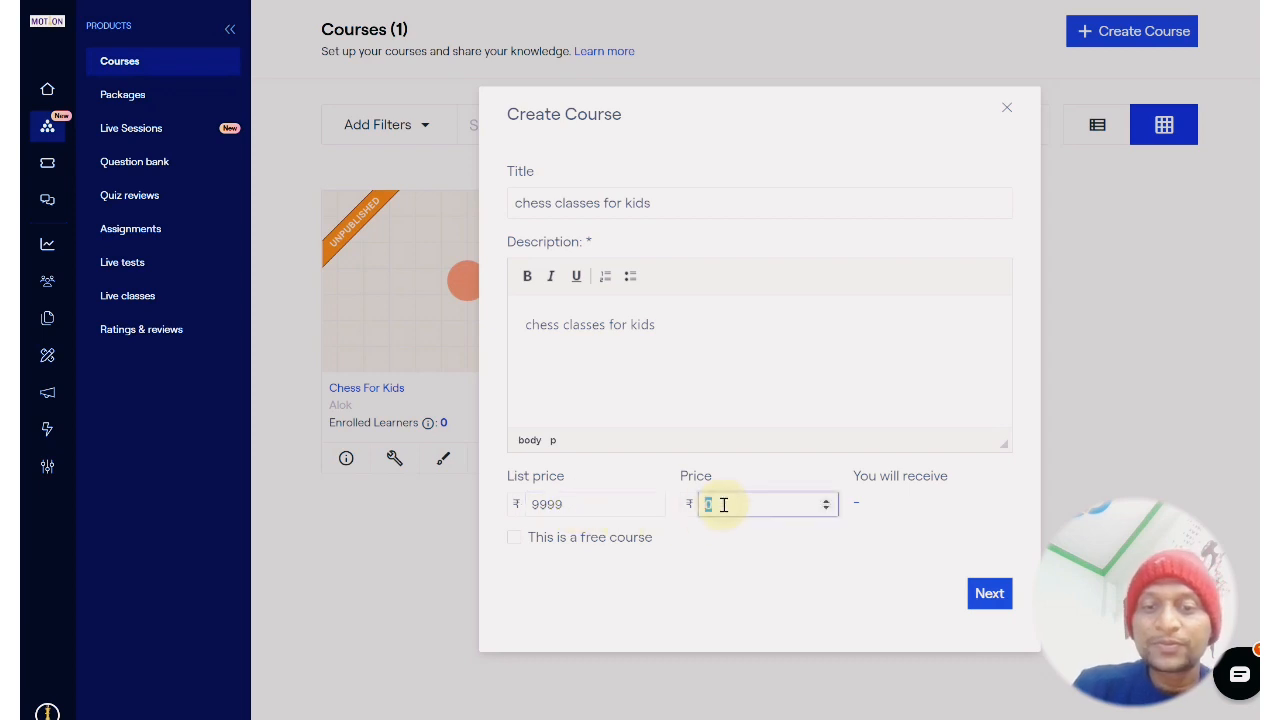
type("999")
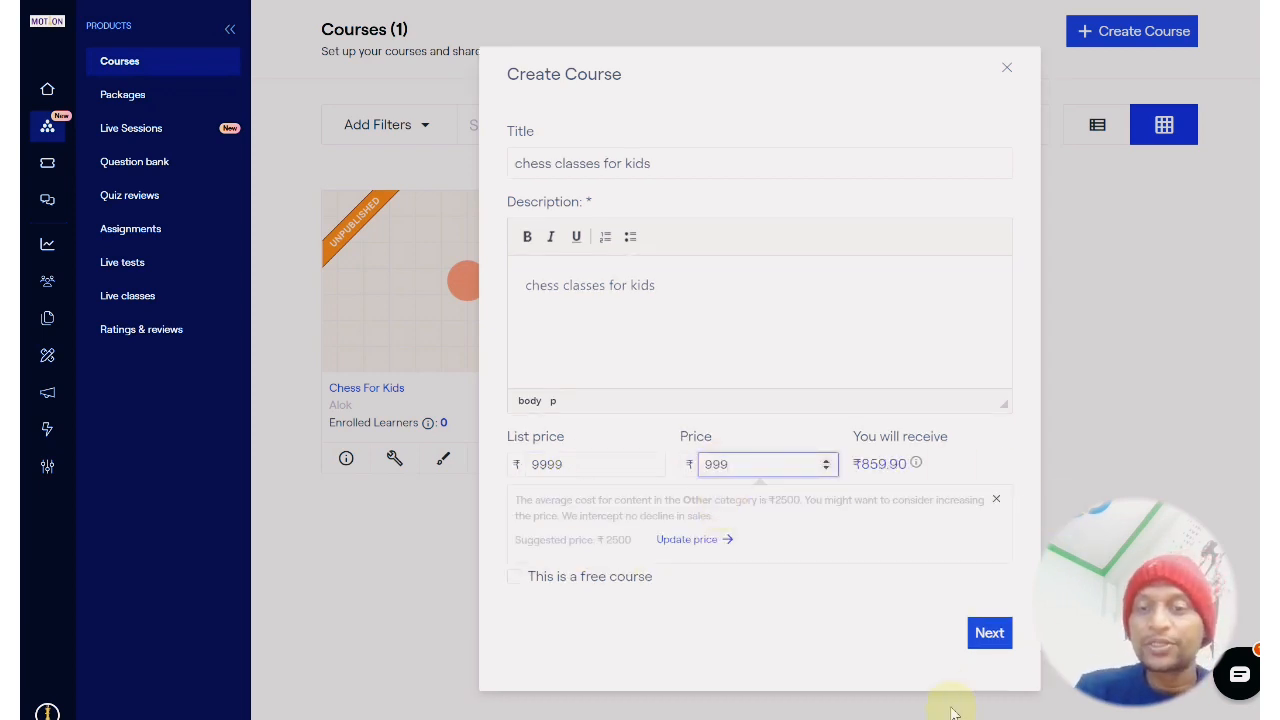
left_click(990, 634)
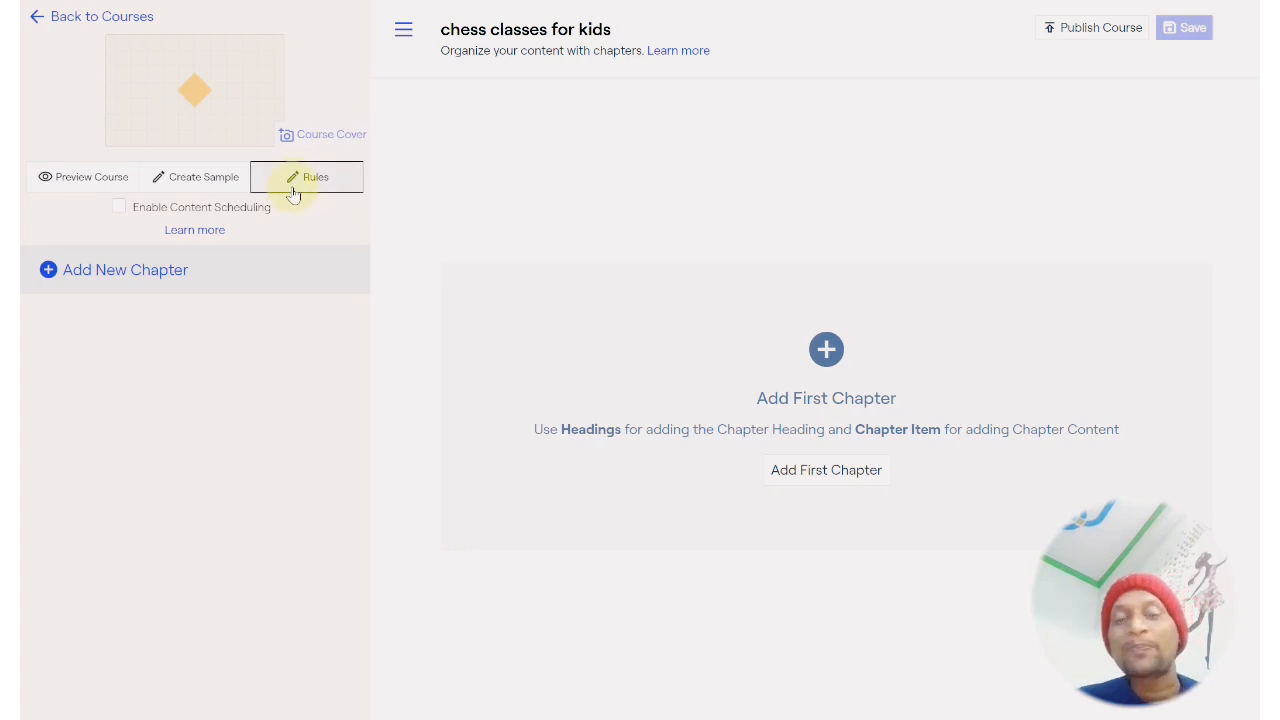
Upload the image "Digital Marketing Strategy for Doctors (8).png" from Downloads as the course cover
left_click(289, 140)
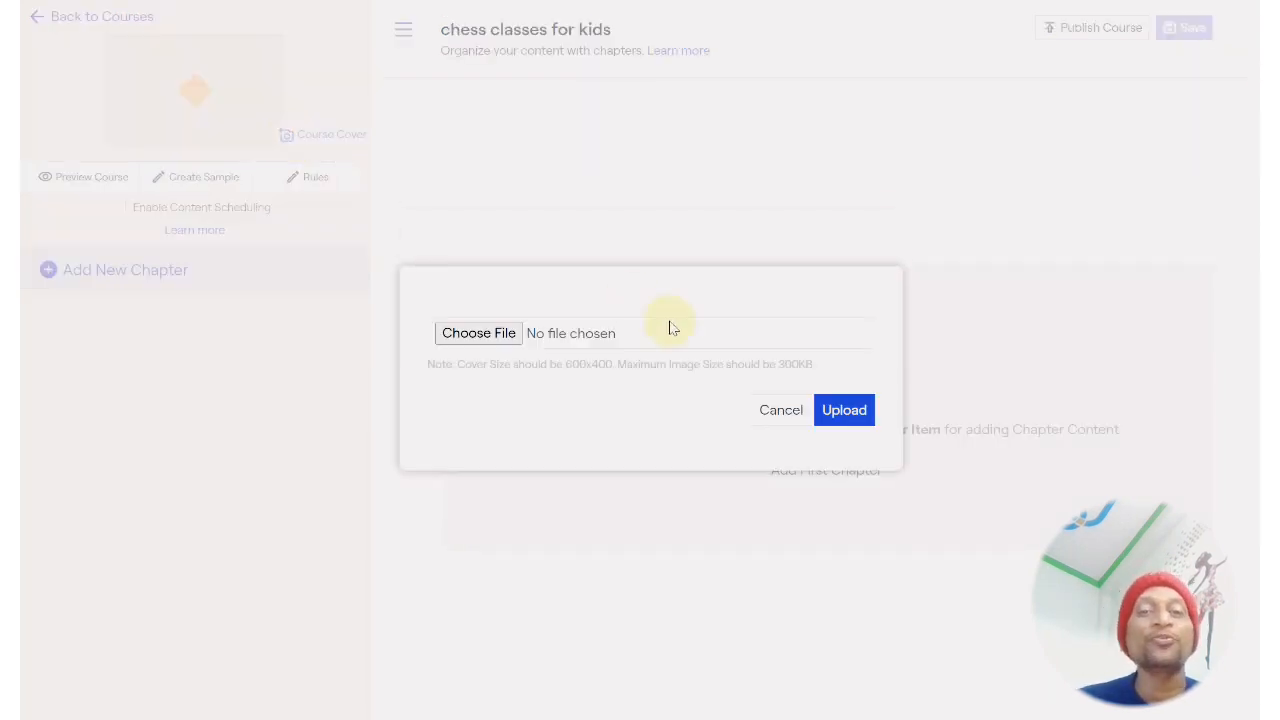
left_click(490, 335)
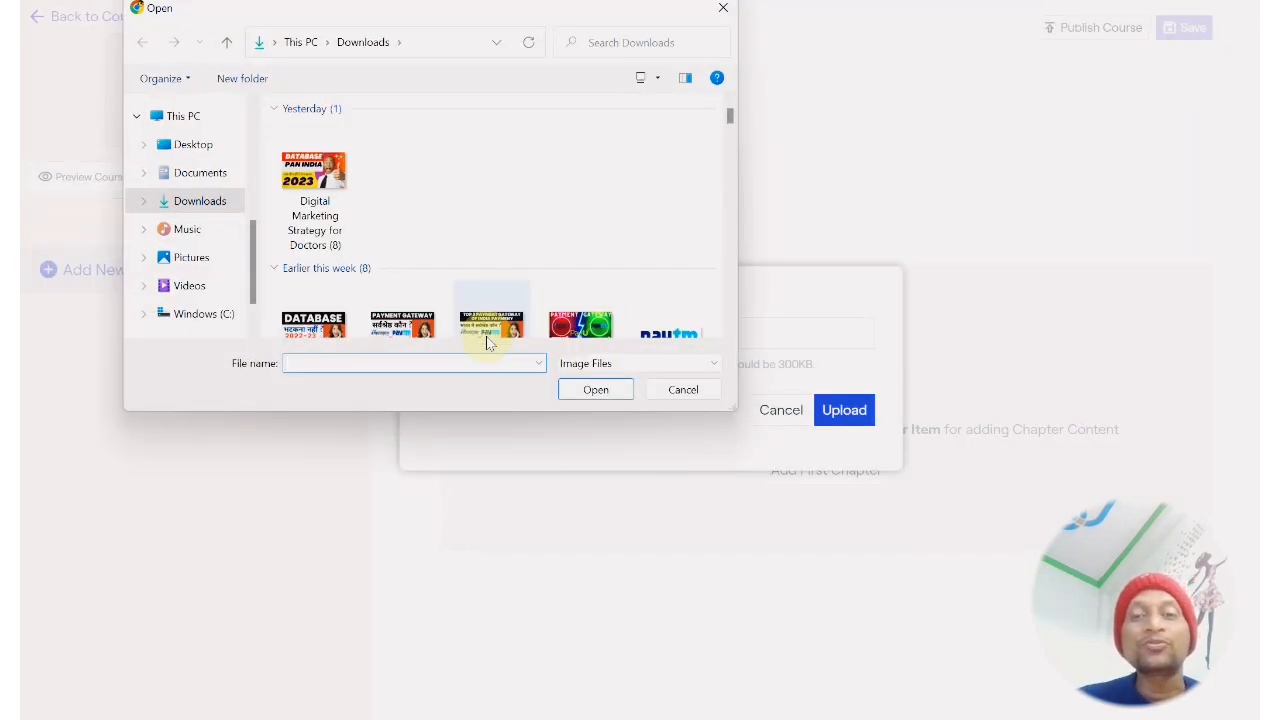
left_click_drag(497, 11, 686, 43)
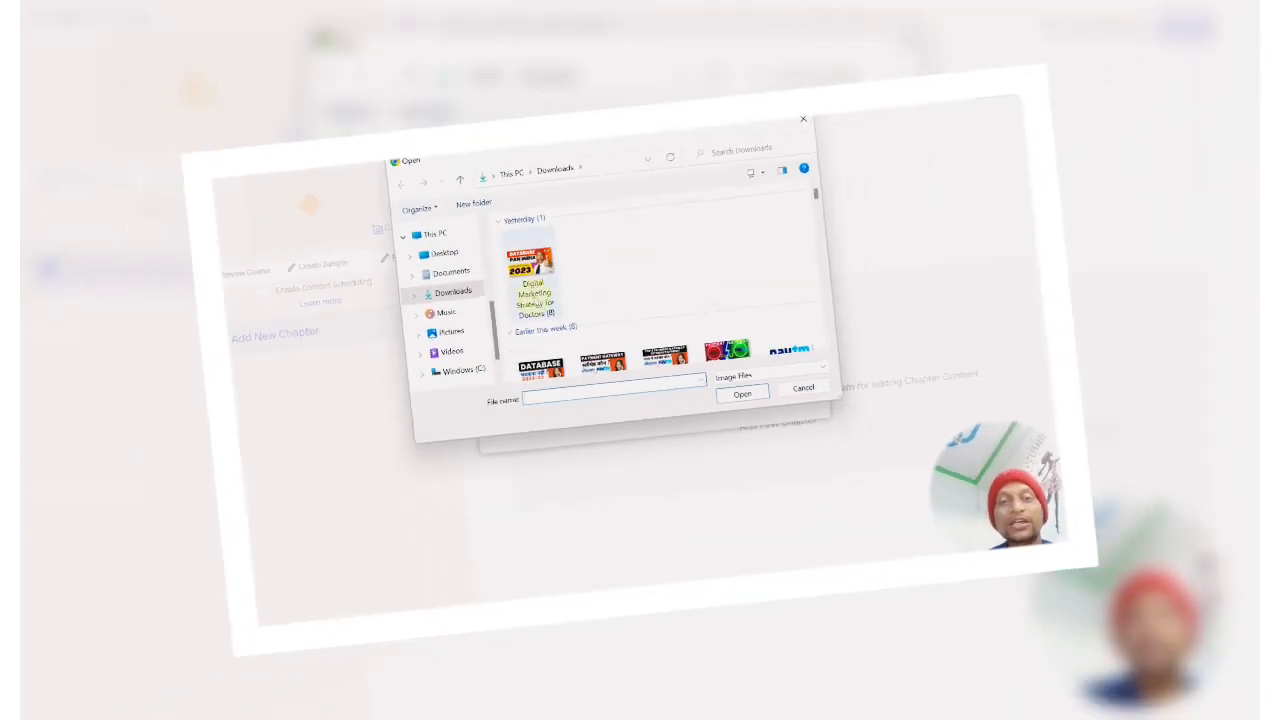
double_click(508, 218)
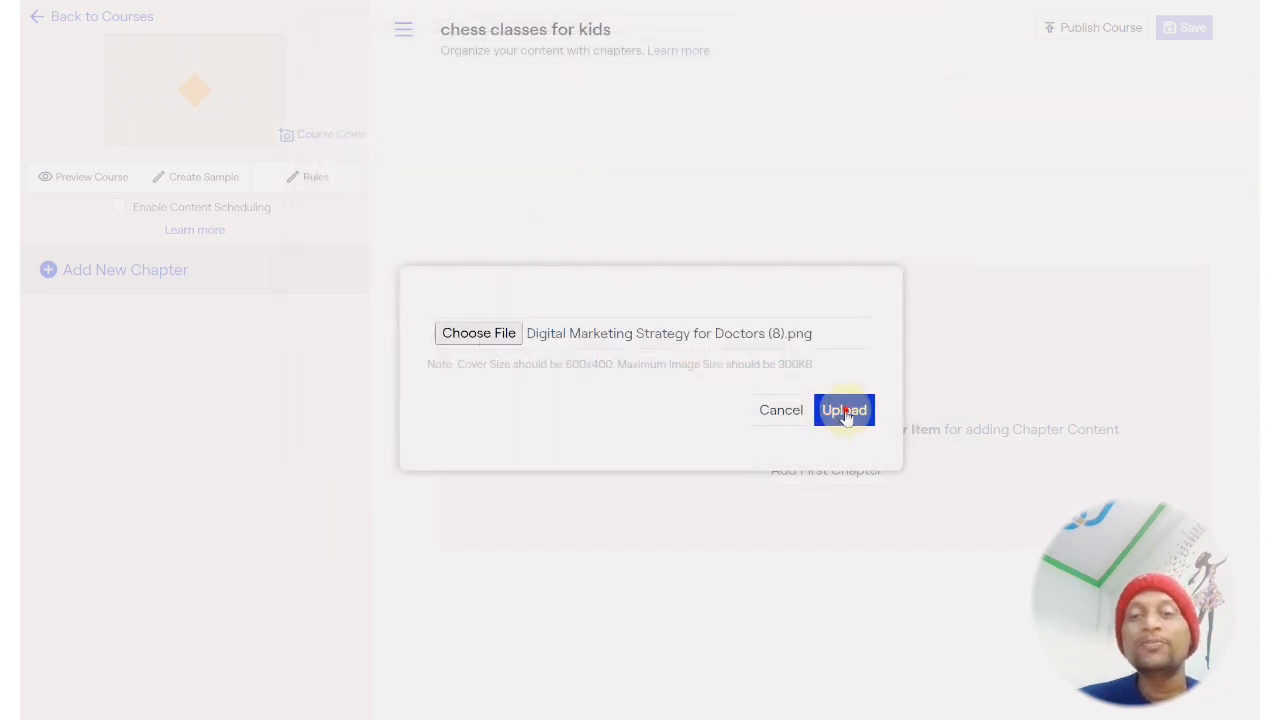
left_click(845, 410)
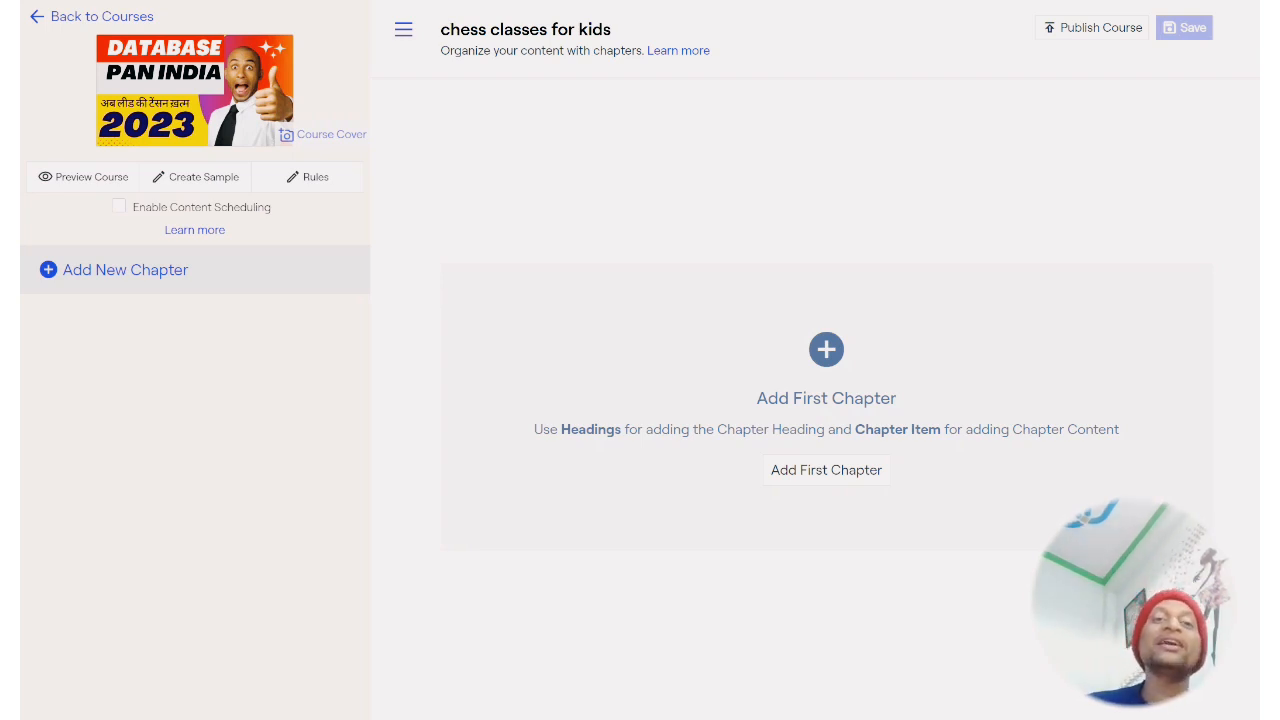
Preview the course as a learner, return to its content builder and enter sample creation mode
left_click(92, 178)
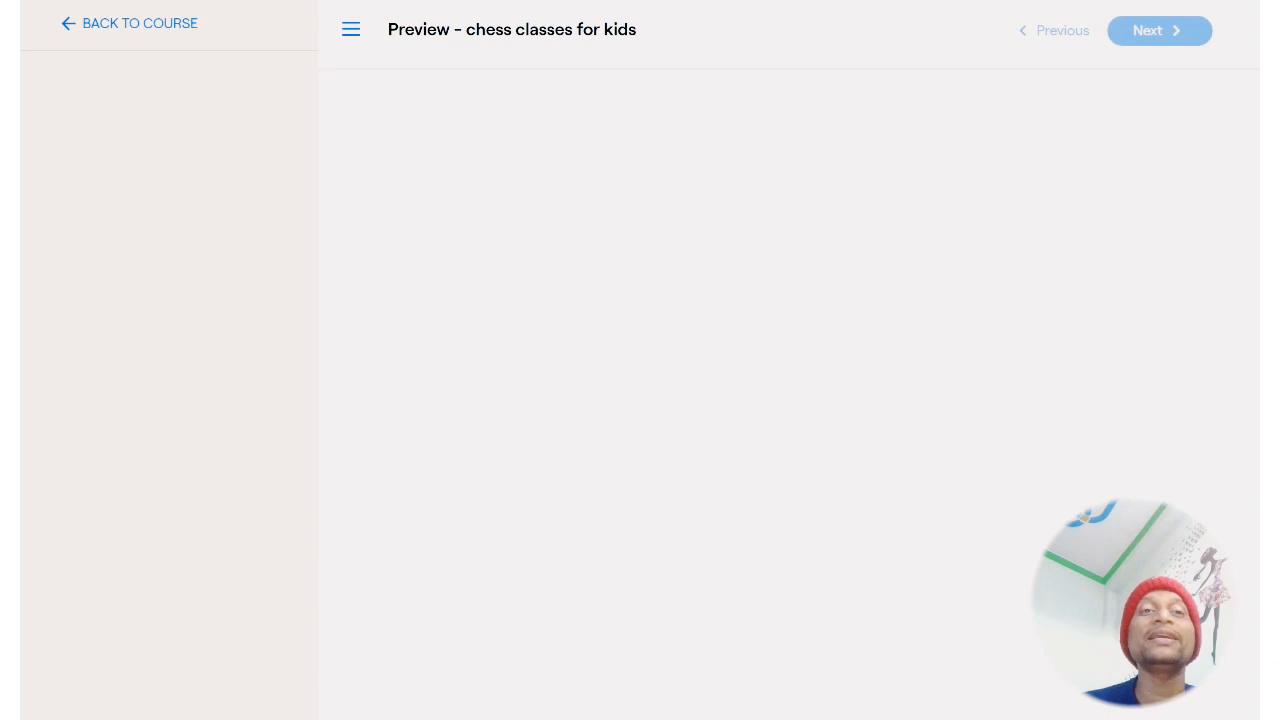
left_click(110, 1)
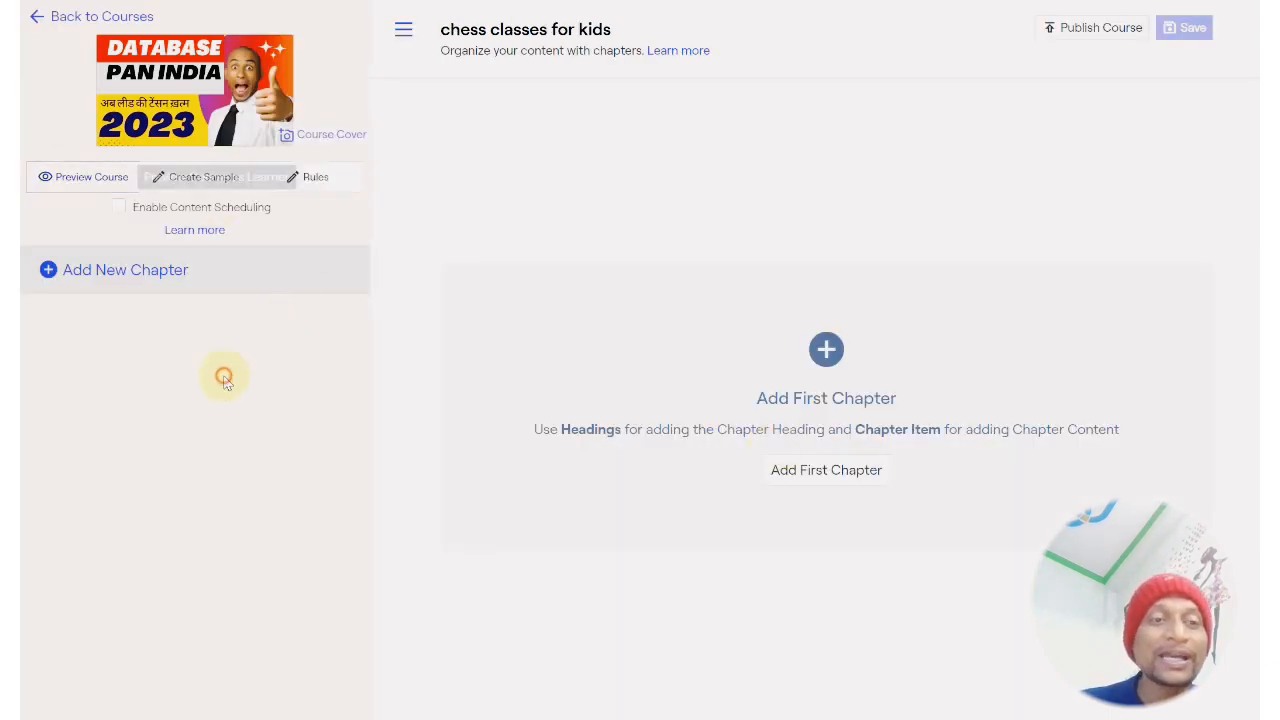
left_click(221, 184)
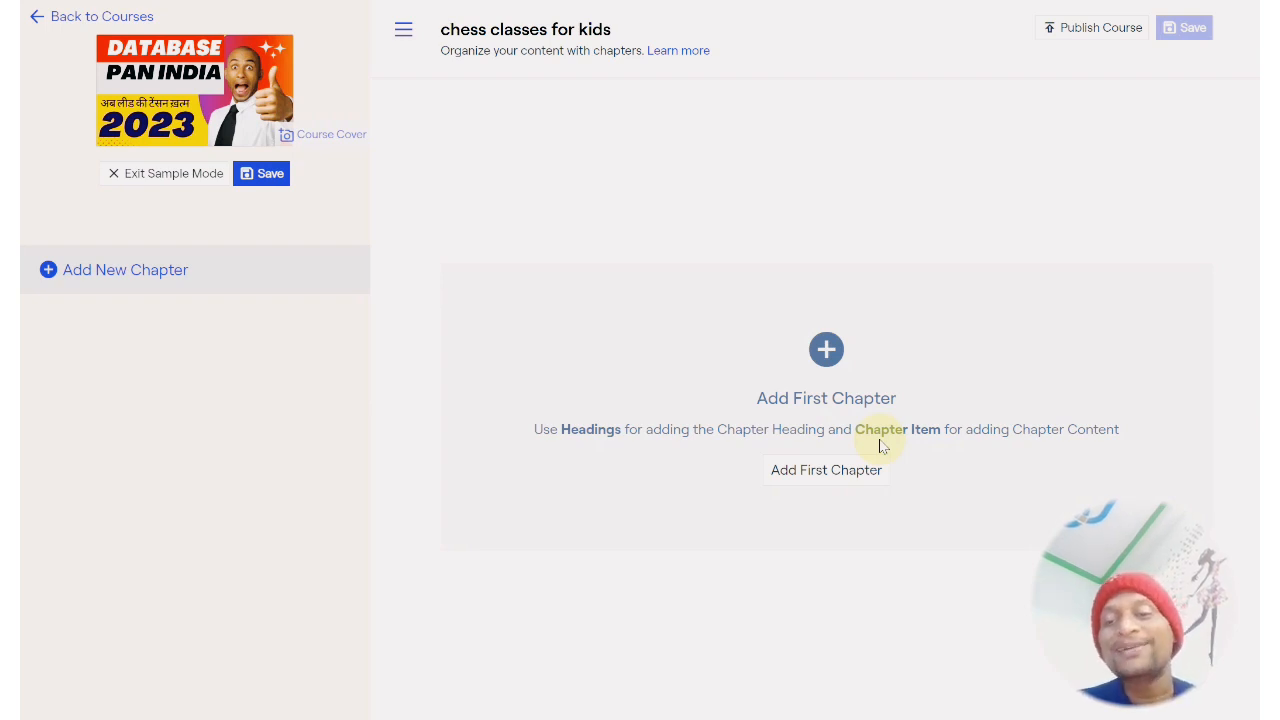
Review the upload, creation and import options for a new chapter, and return to the course list without adding one
left_click(48, 273)
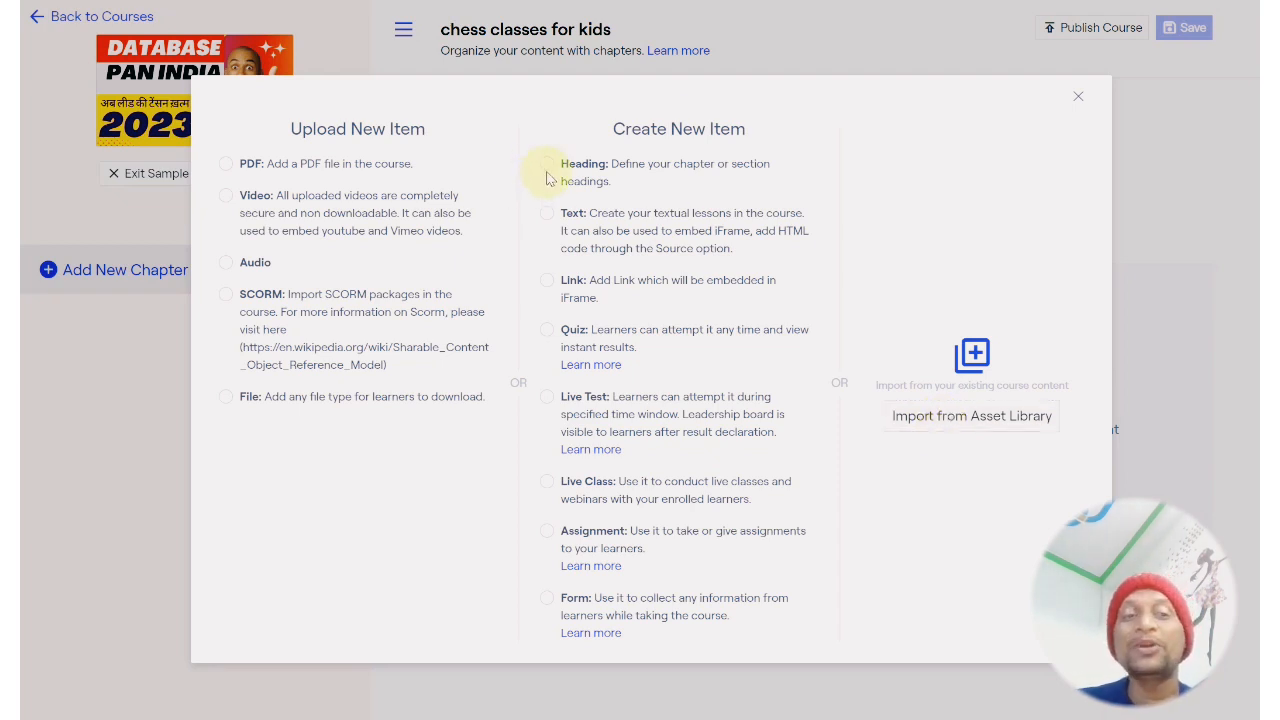
left_click(1078, 99)
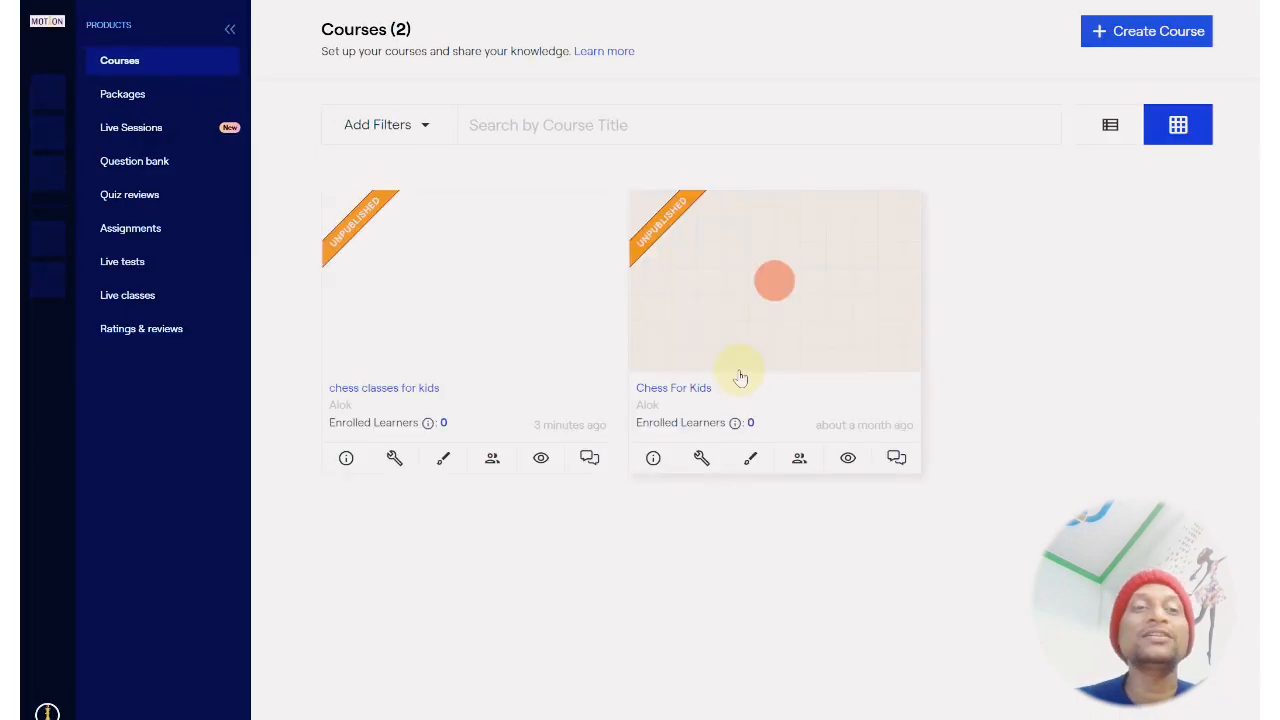
Look at the Packages page and the Live Sessions page among the product sections
left_click(178, 104)
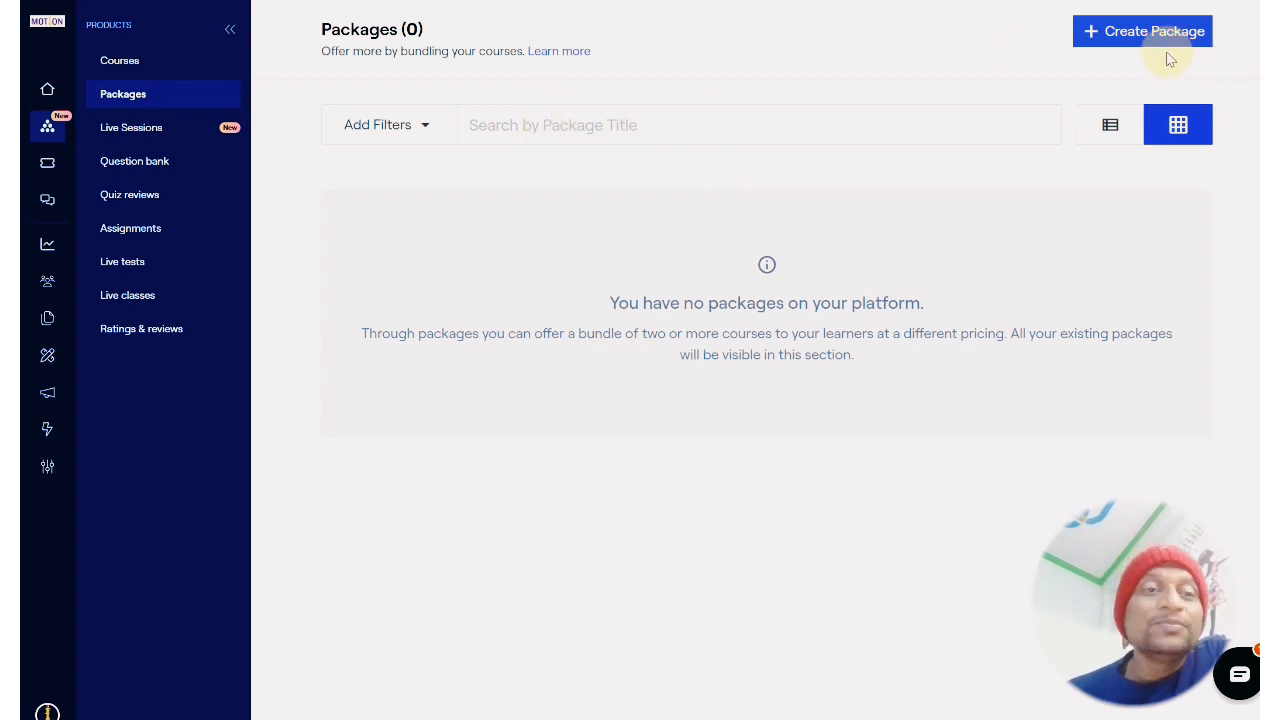
left_click(143, 135)
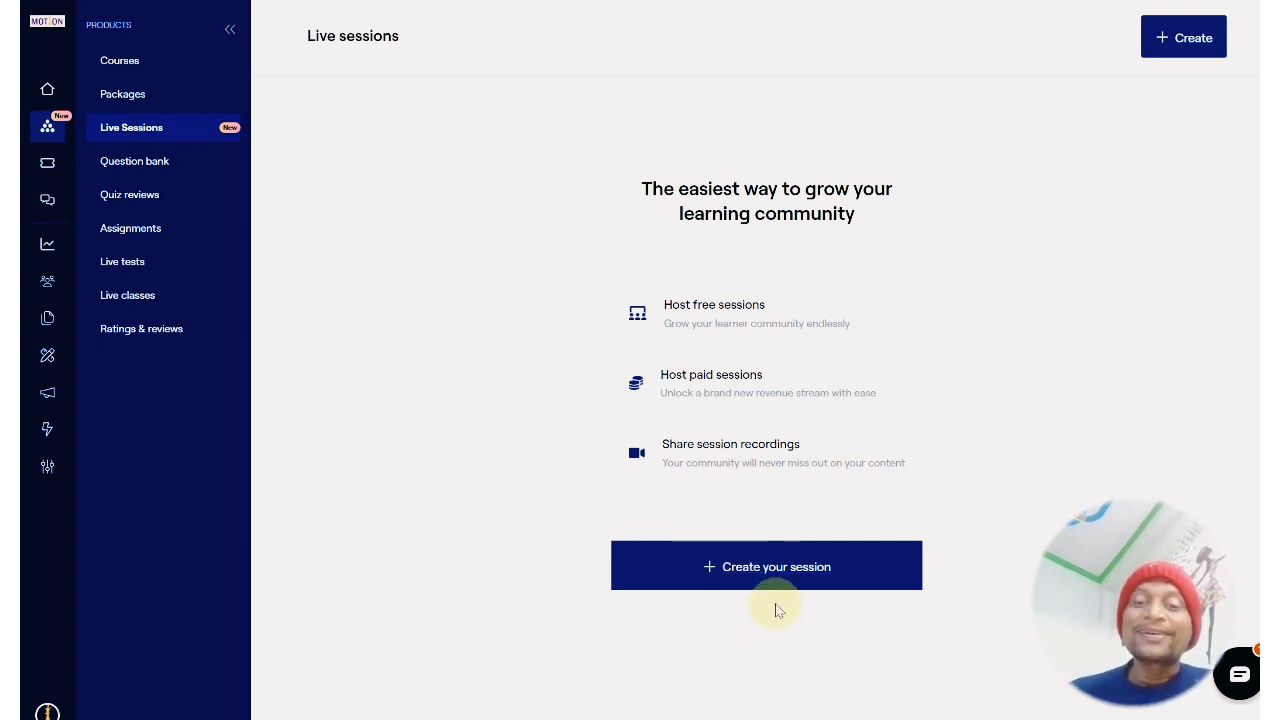
Start a new live session and title it "zoom meet for etc"
left_click(1196, 40)
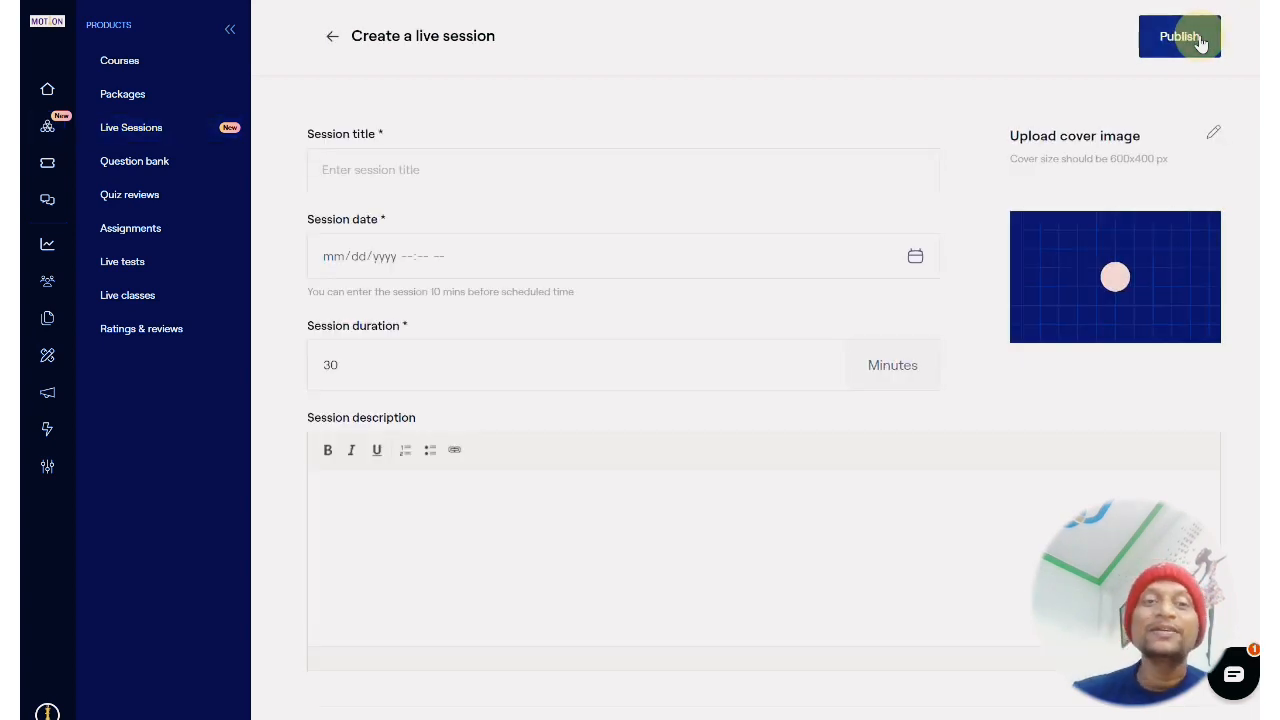
left_click(409, 175)
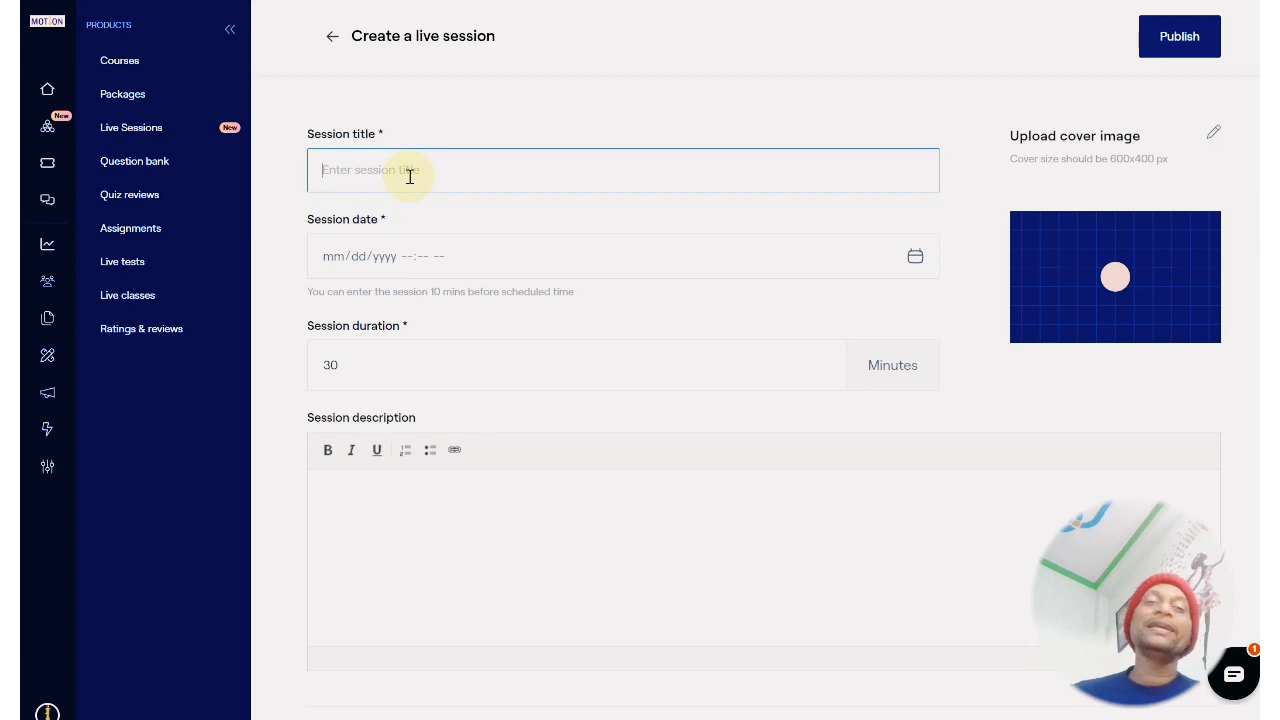
type("zoo")
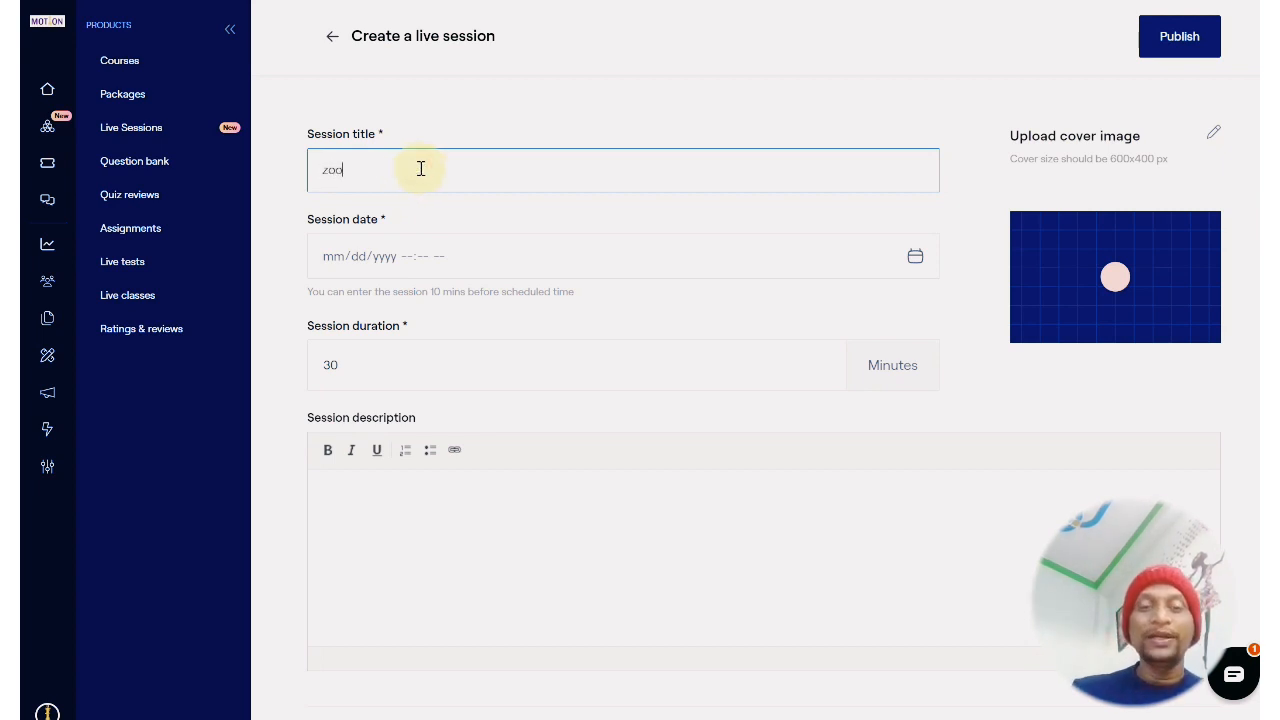
type("m meet")
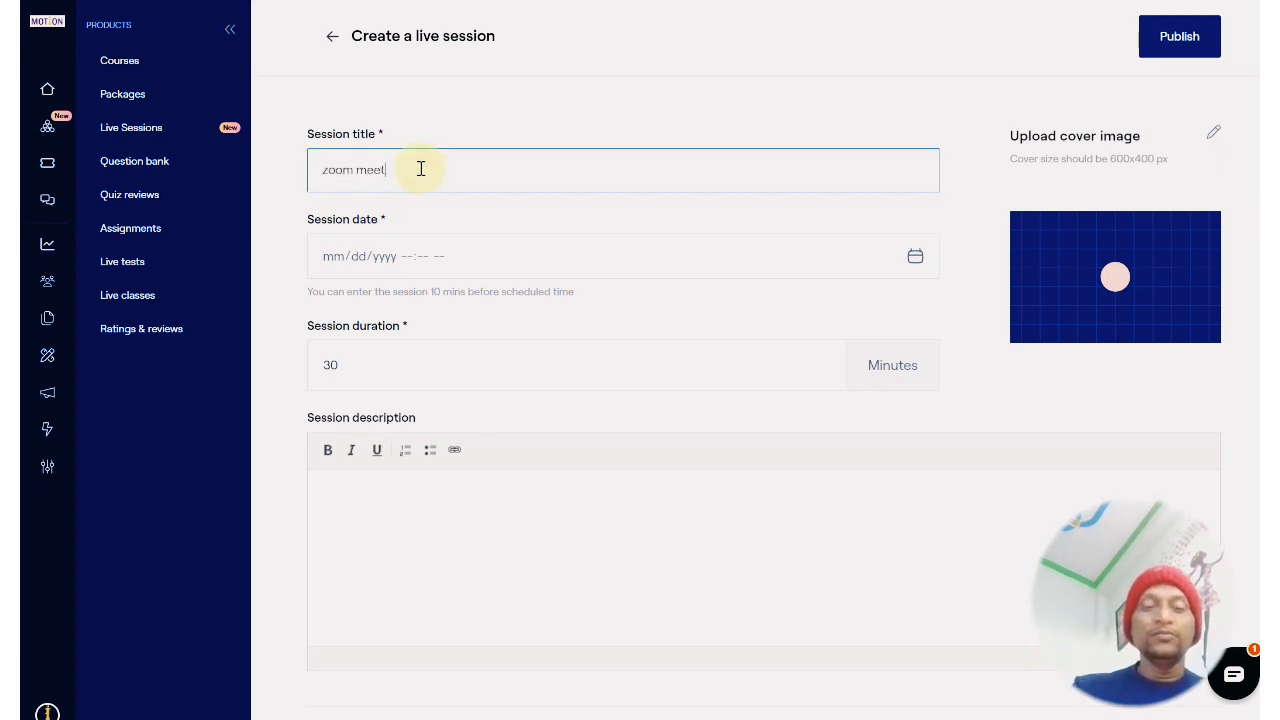
type(" f")
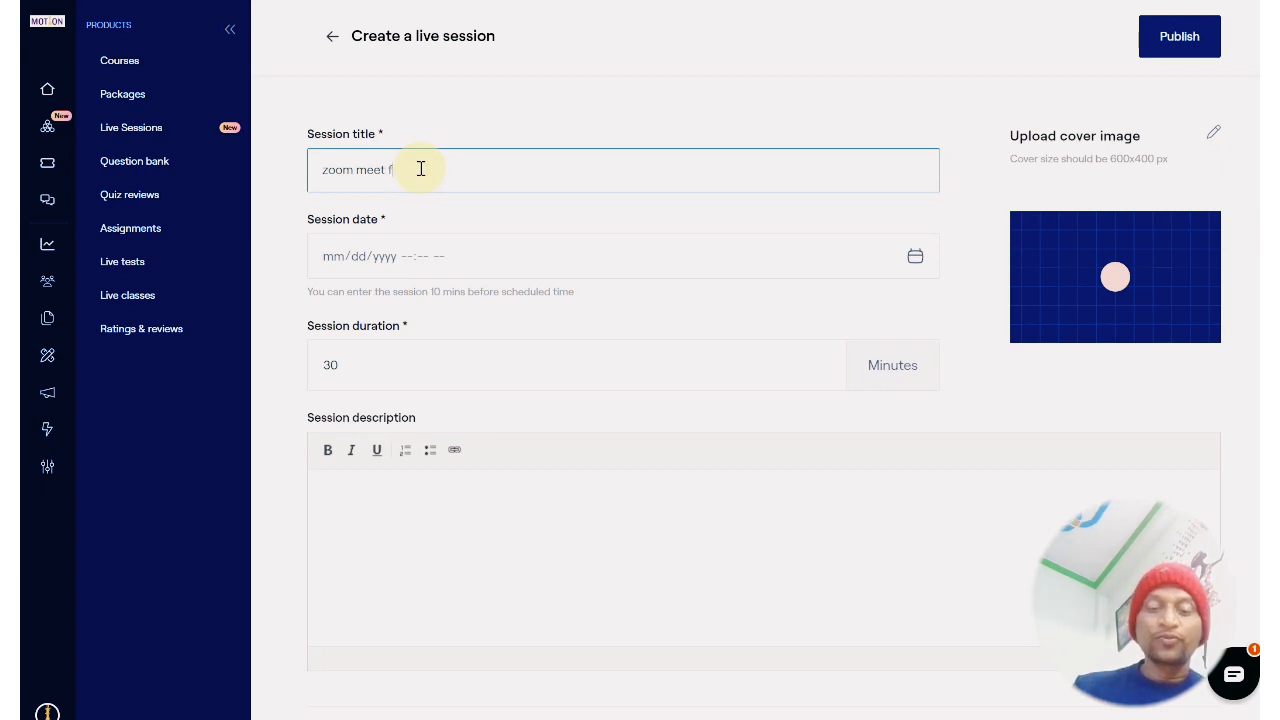
type("or")
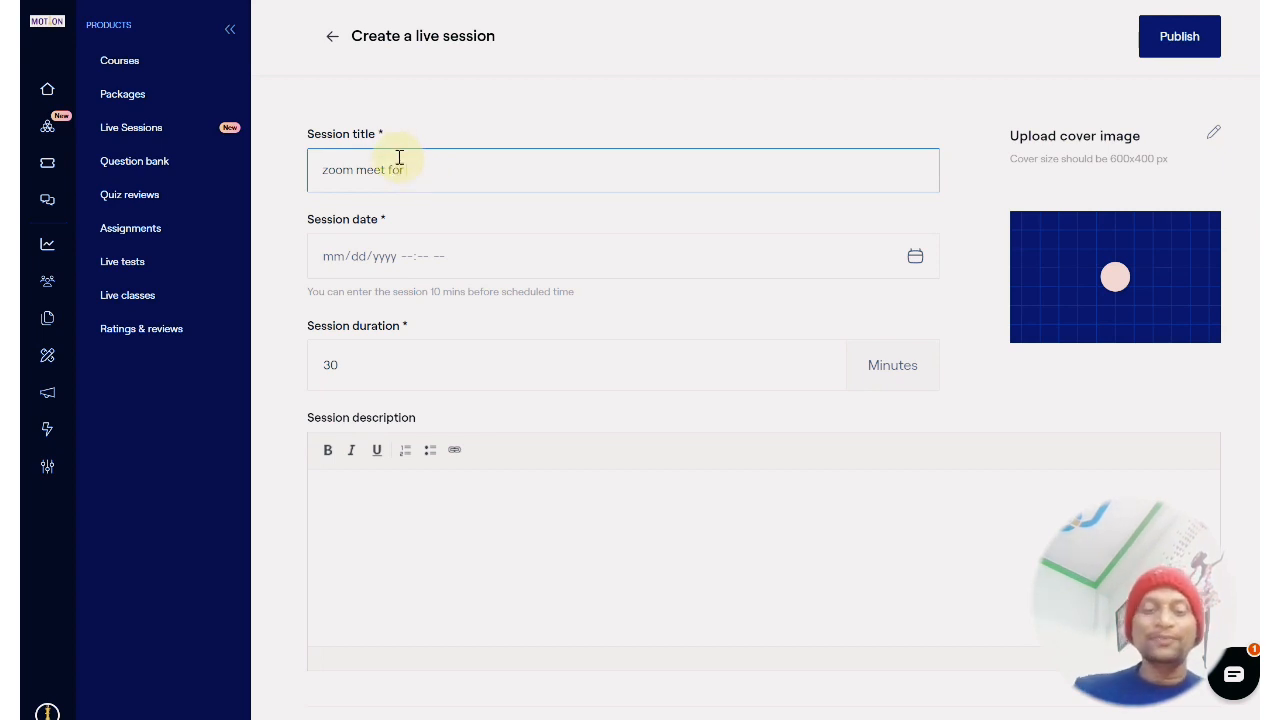
type(" etc")
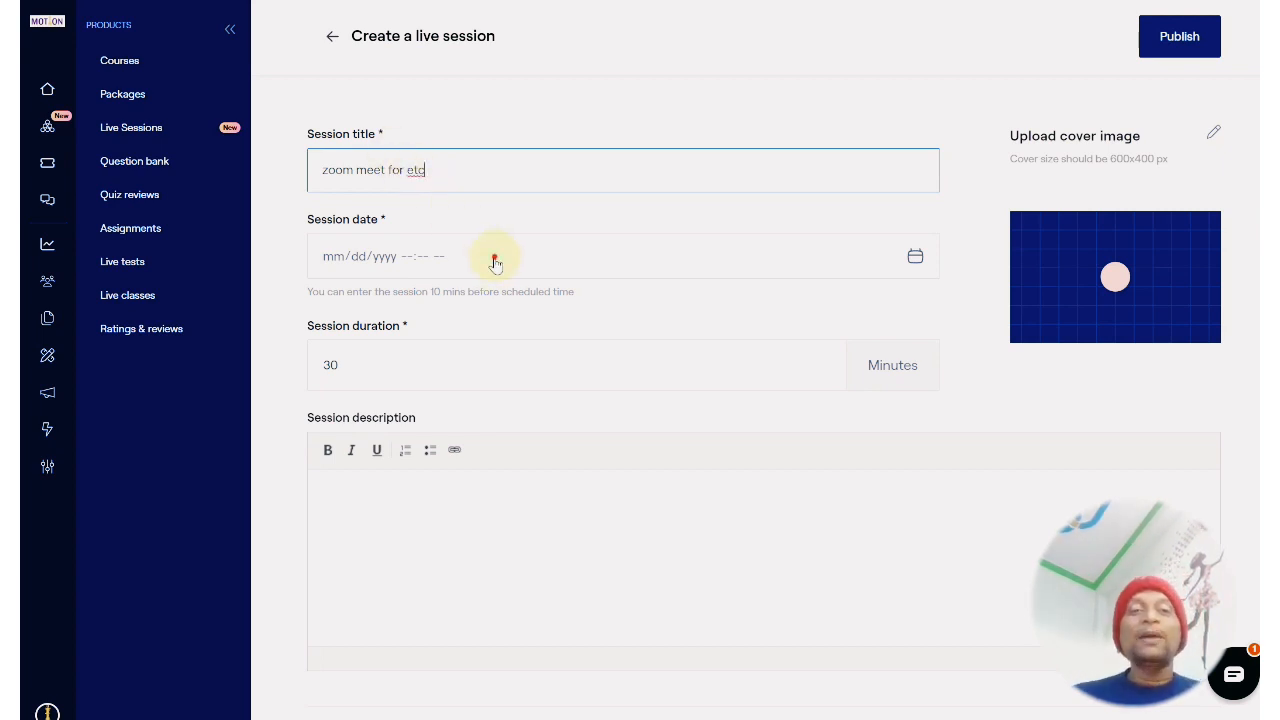
Try to pick a session date in 2023 from the session's calendar, and close the calendar
left_click(491, 257)
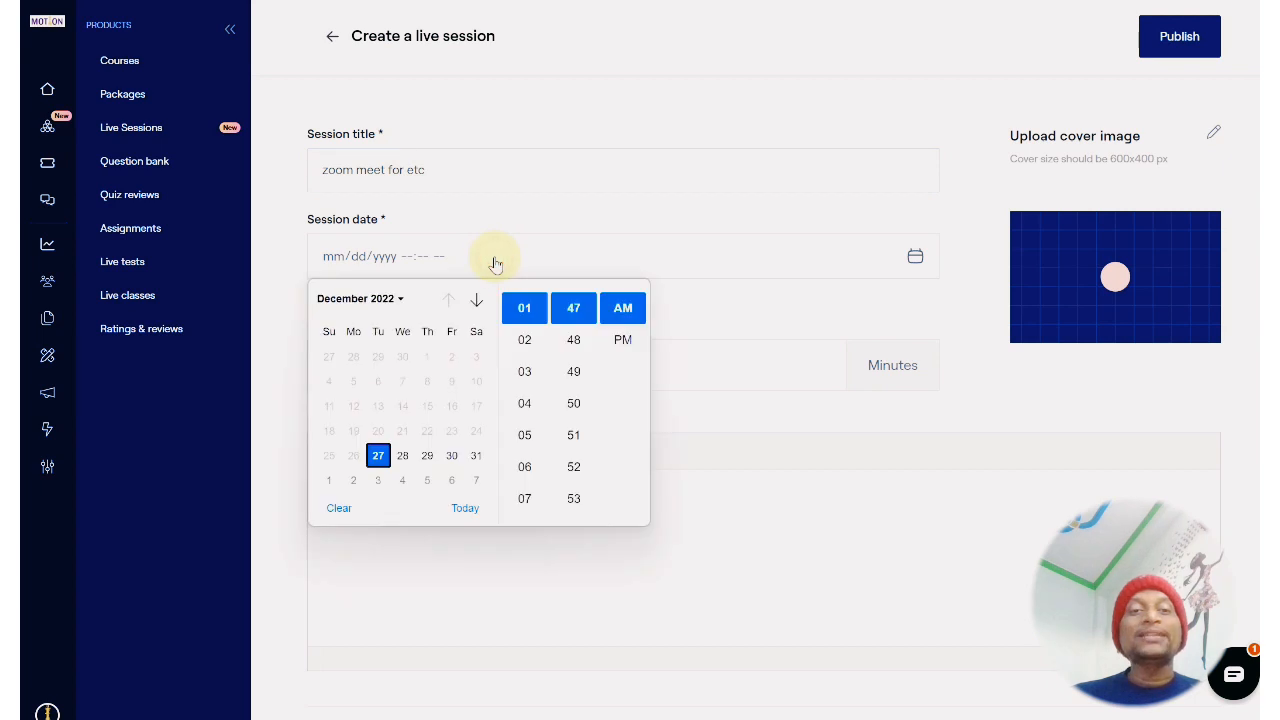
left_click(403, 306)
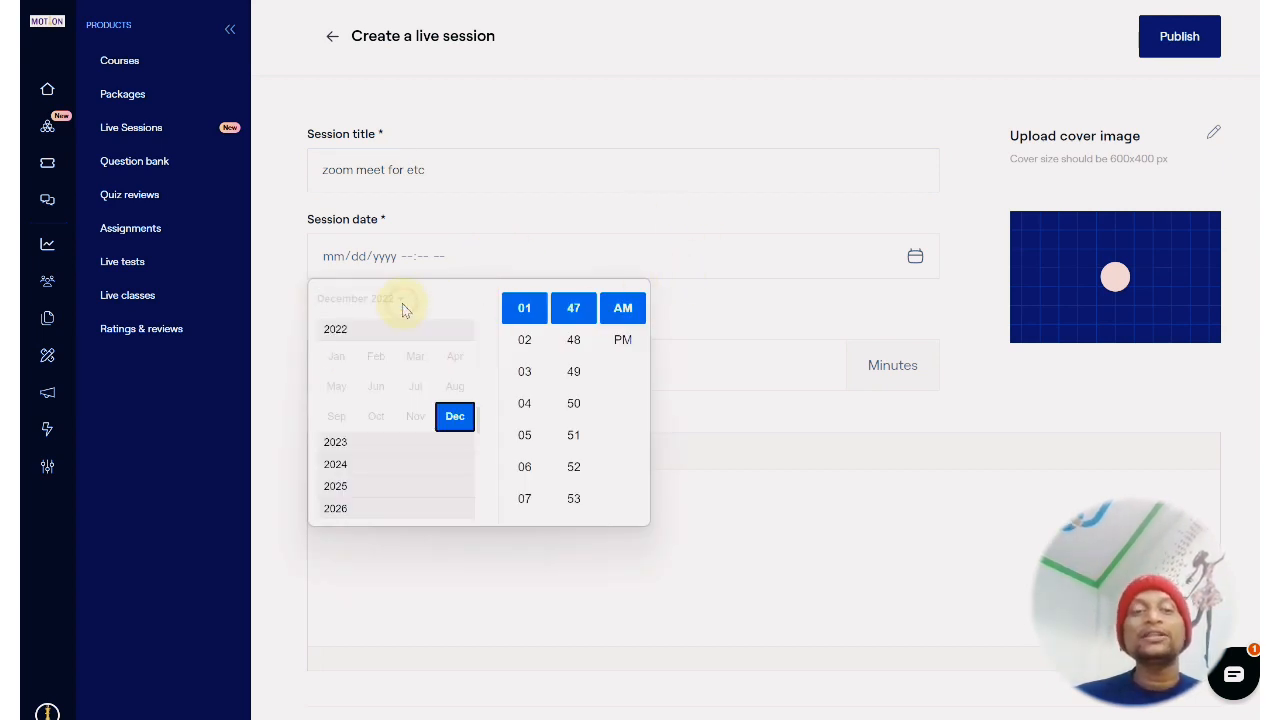
left_click(373, 443)
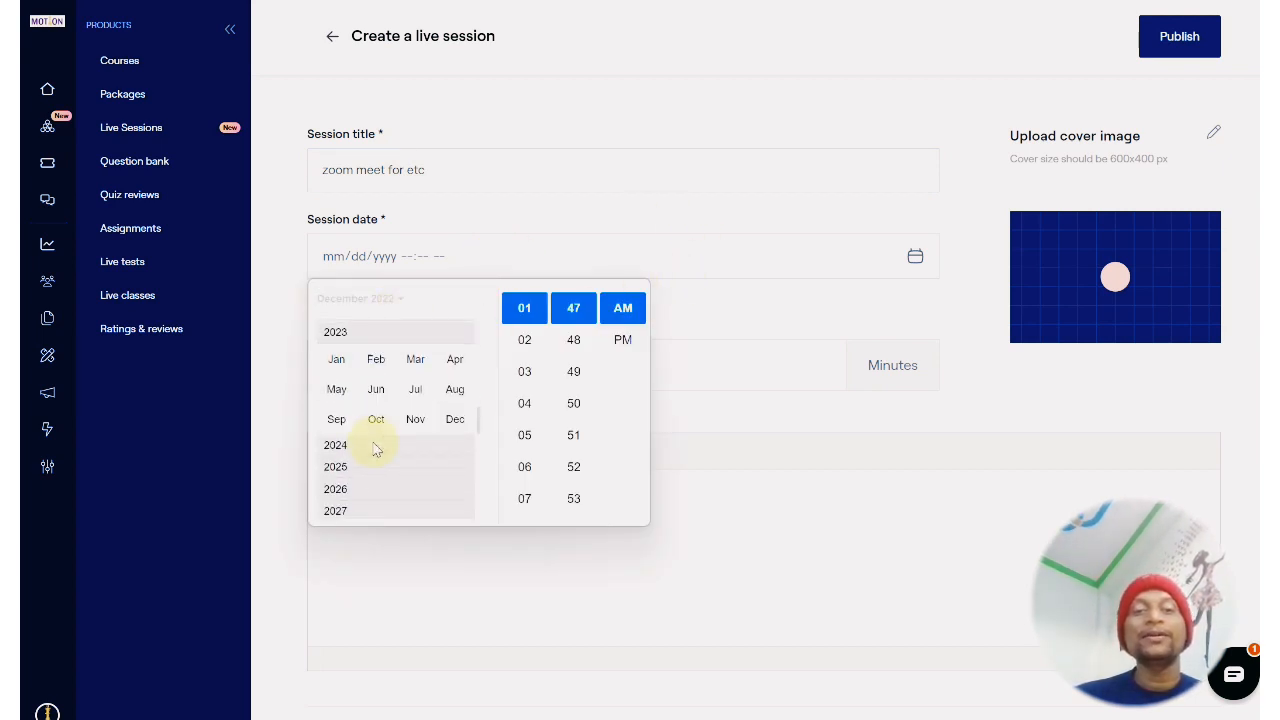
left_click(529, 342)
left_click(751, 297)
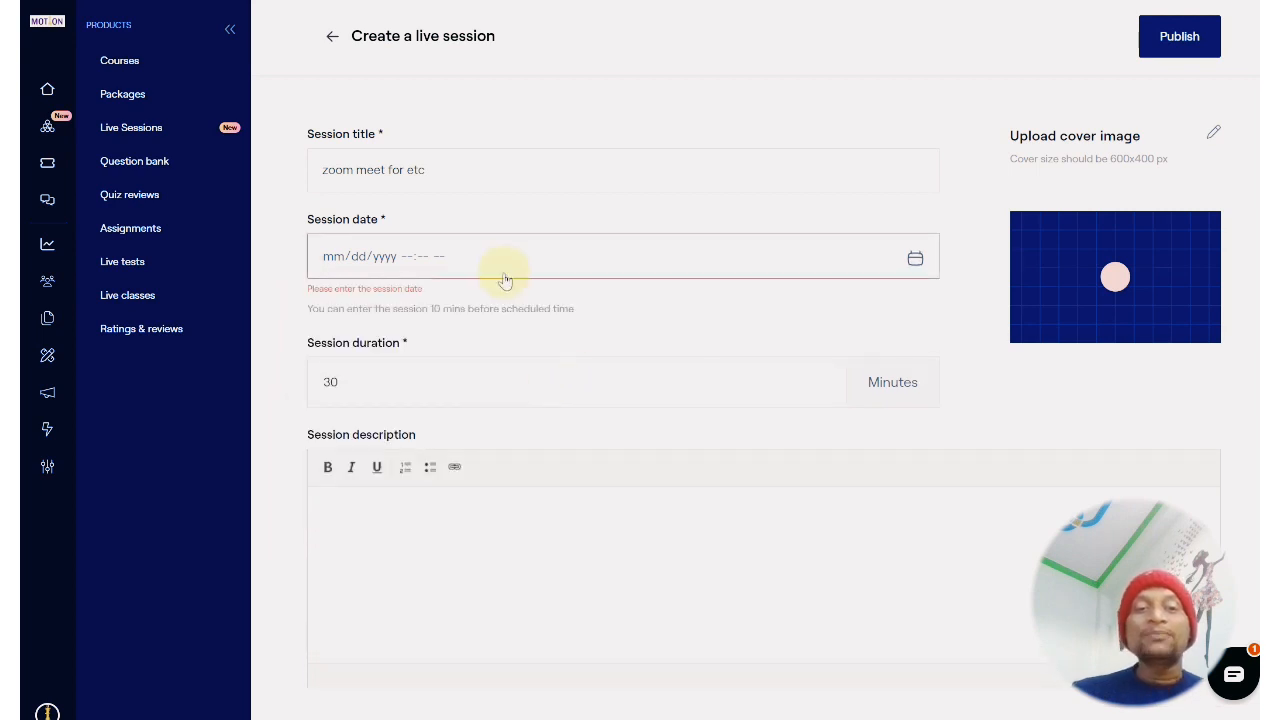
Set the session duration to 90 minutes and place the cursor in the session description
double_click(399, 393)
type("90")
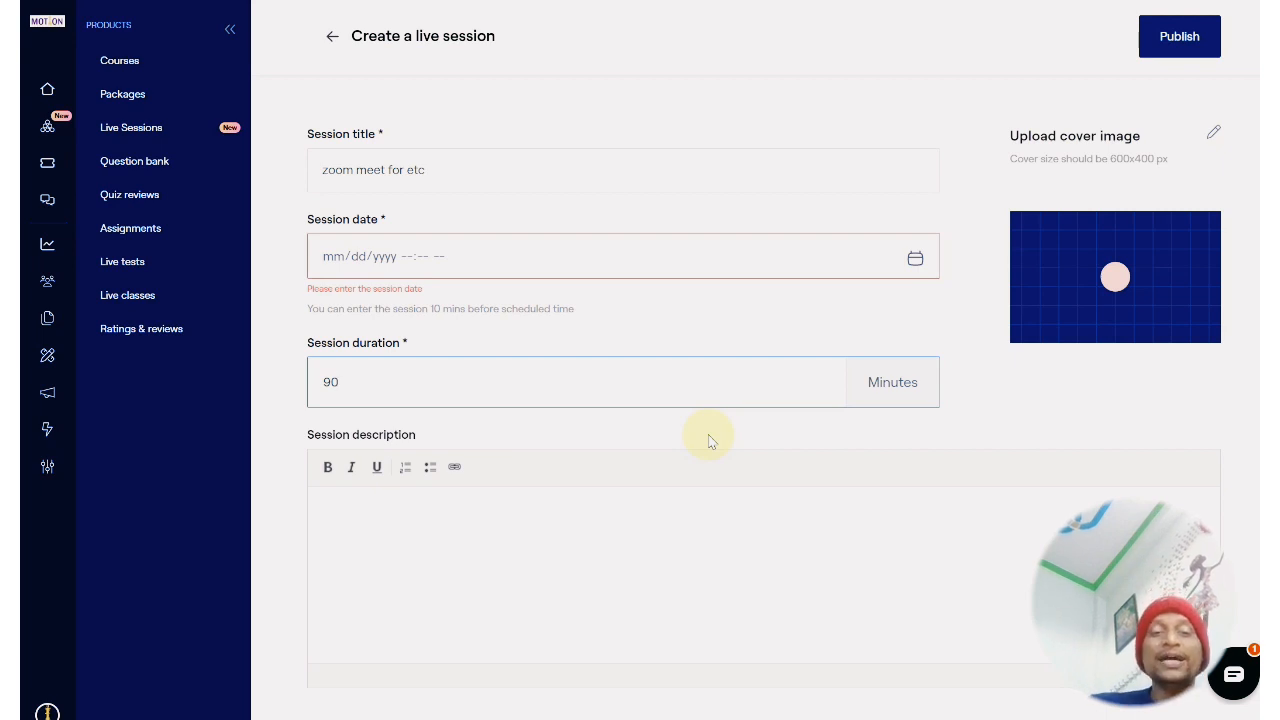
left_click(530, 523)
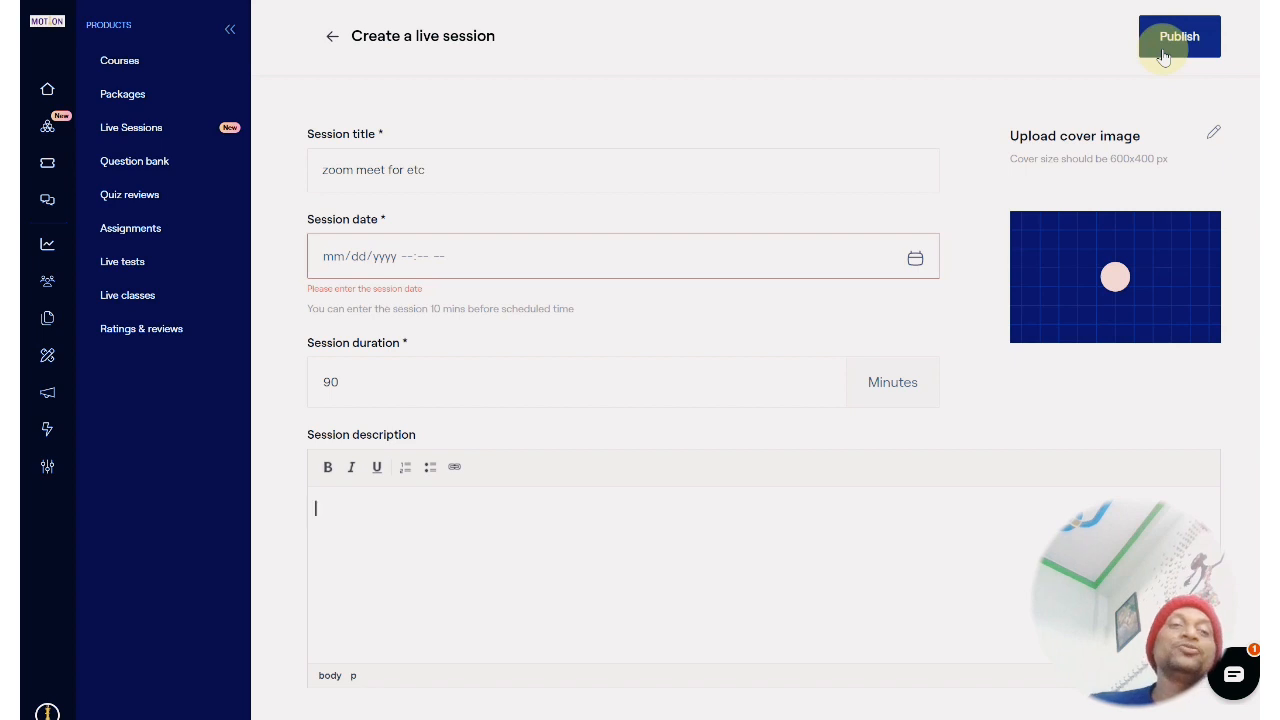
Quit the session draft without publishing and look at the Question bank page with its question upload option
left_click(167, 174)
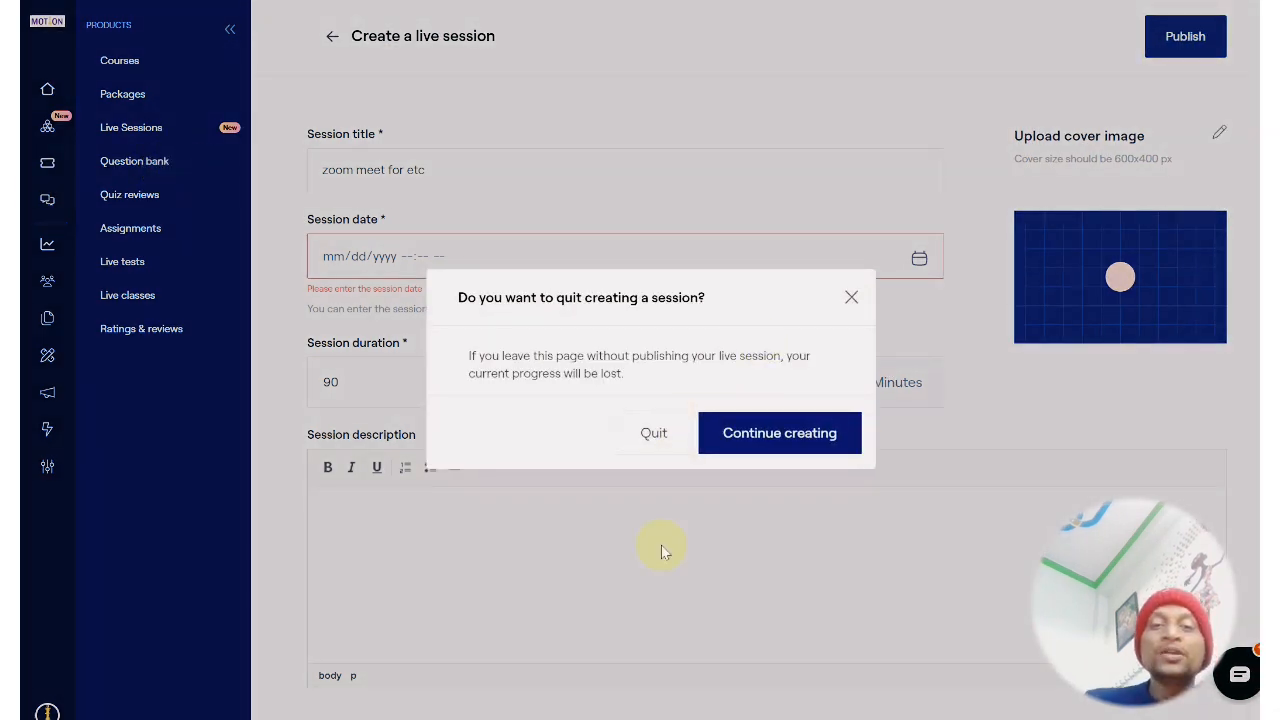
left_click(654, 434)
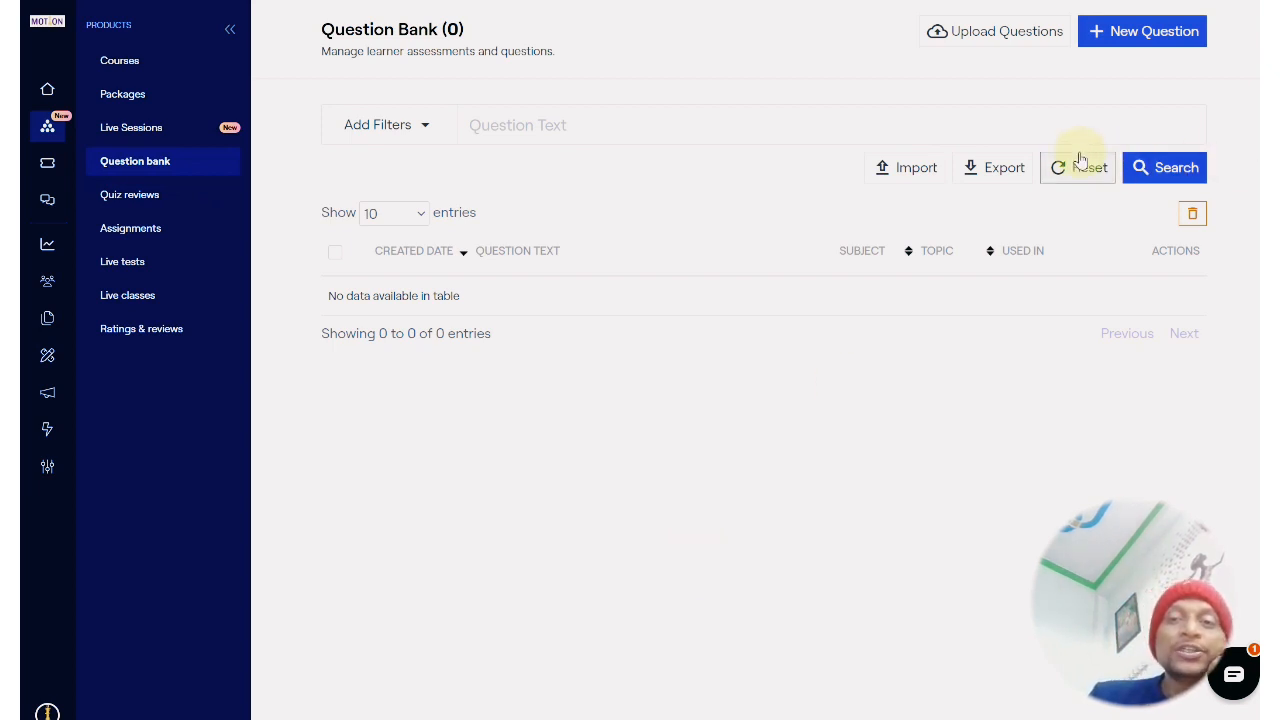
left_click(1010, 32)
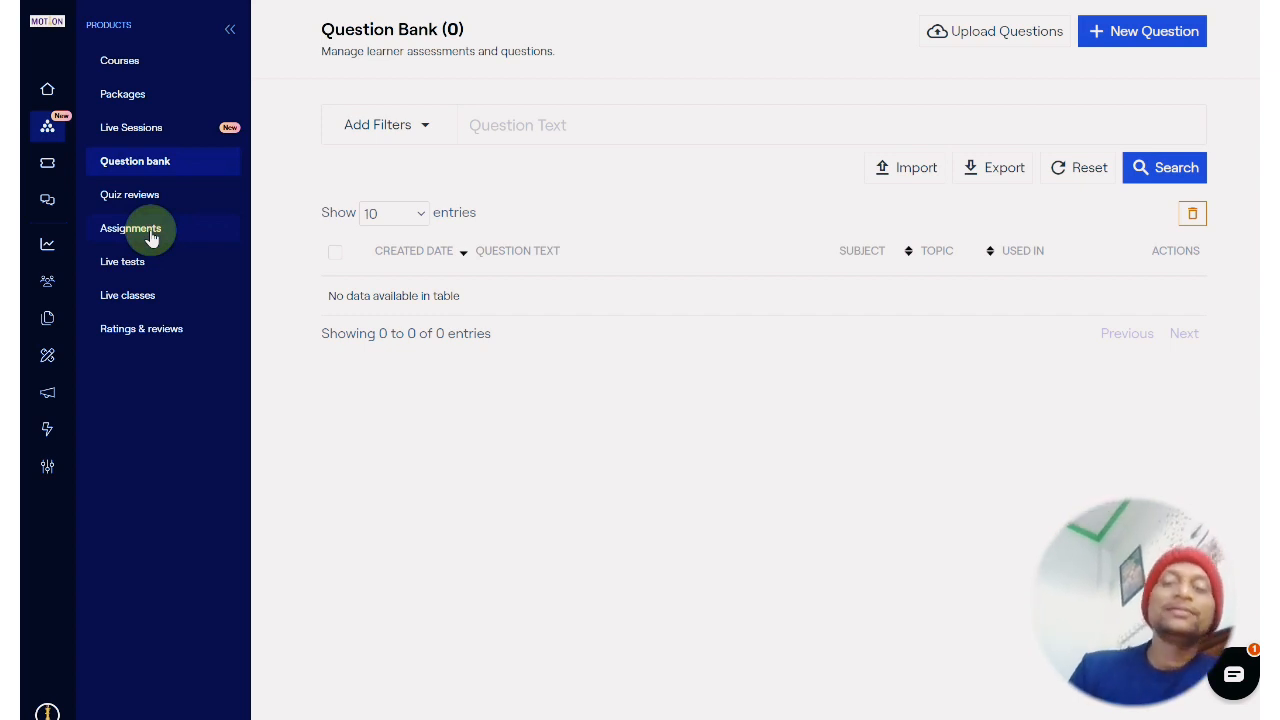
Look at the filter options for Quiz reviews, and view the Assignments and Live tests pages
left_click(135, 200)
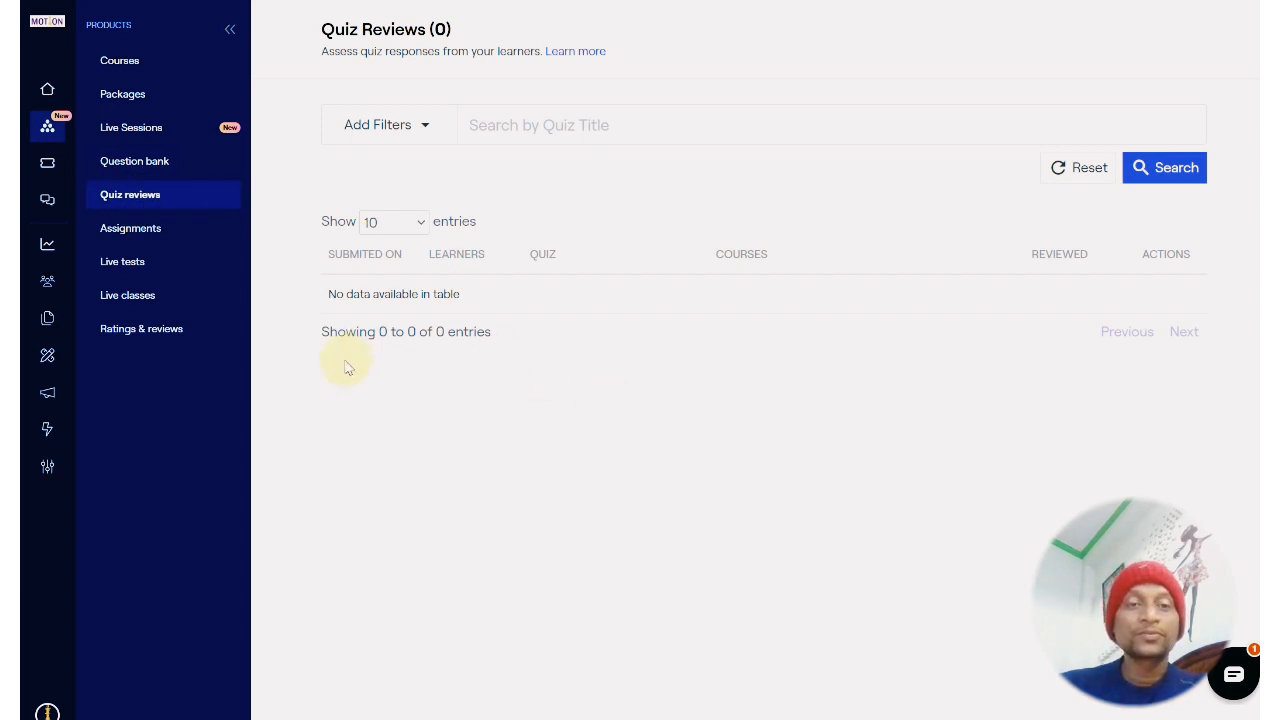
left_click(423, 128)
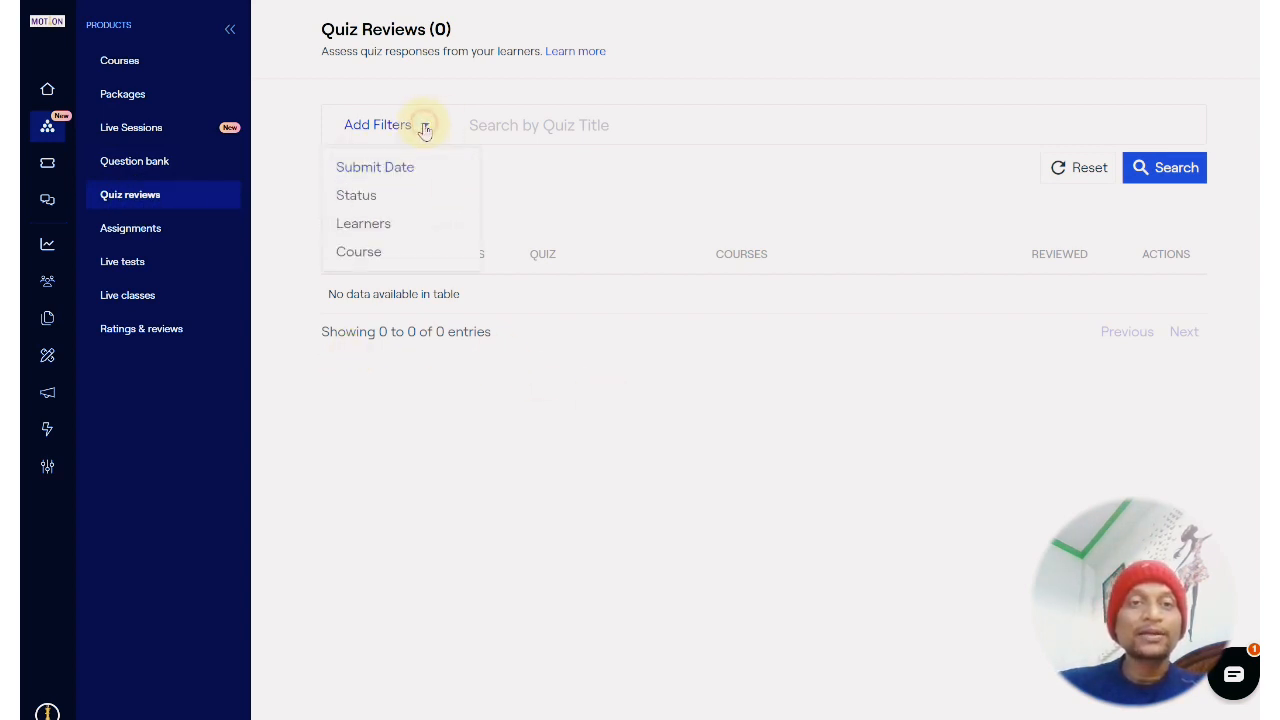
left_click(151, 237)
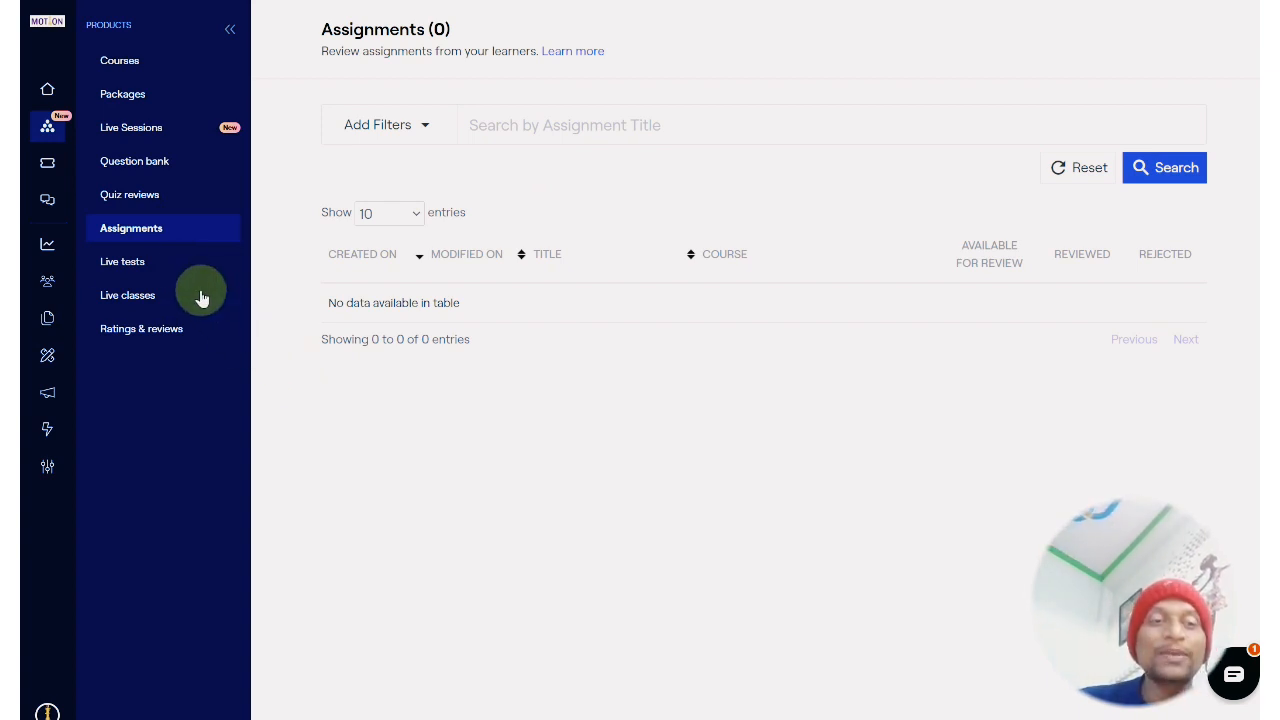
left_click(183, 268)
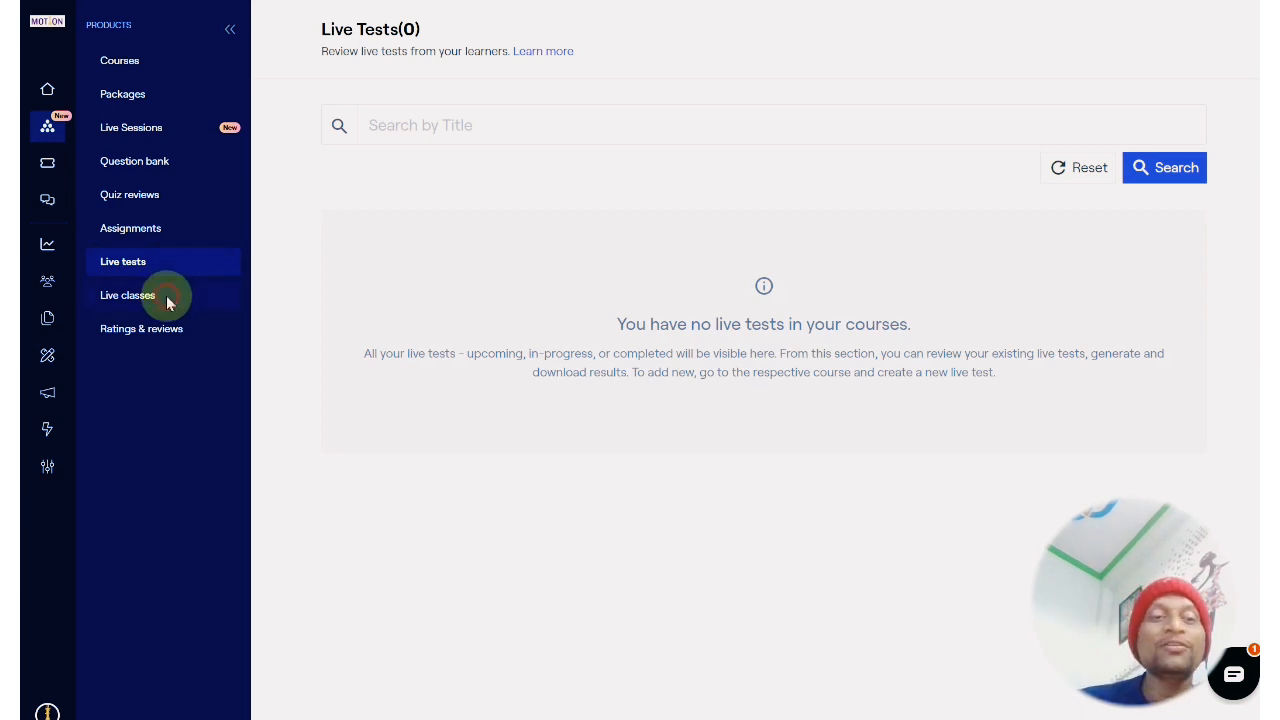
View the Live classes page filtered by the In Progress and Completed statuses
left_click(166, 298)
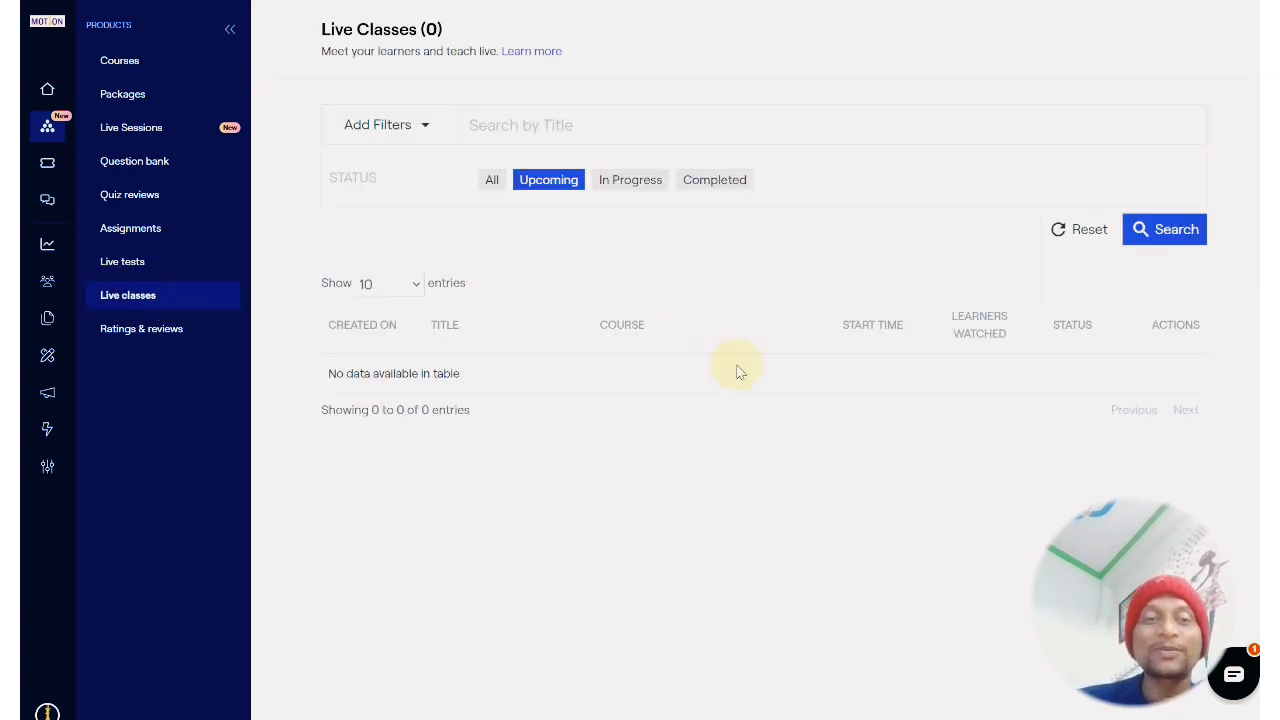
left_click(645, 184)
left_click(741, 189)
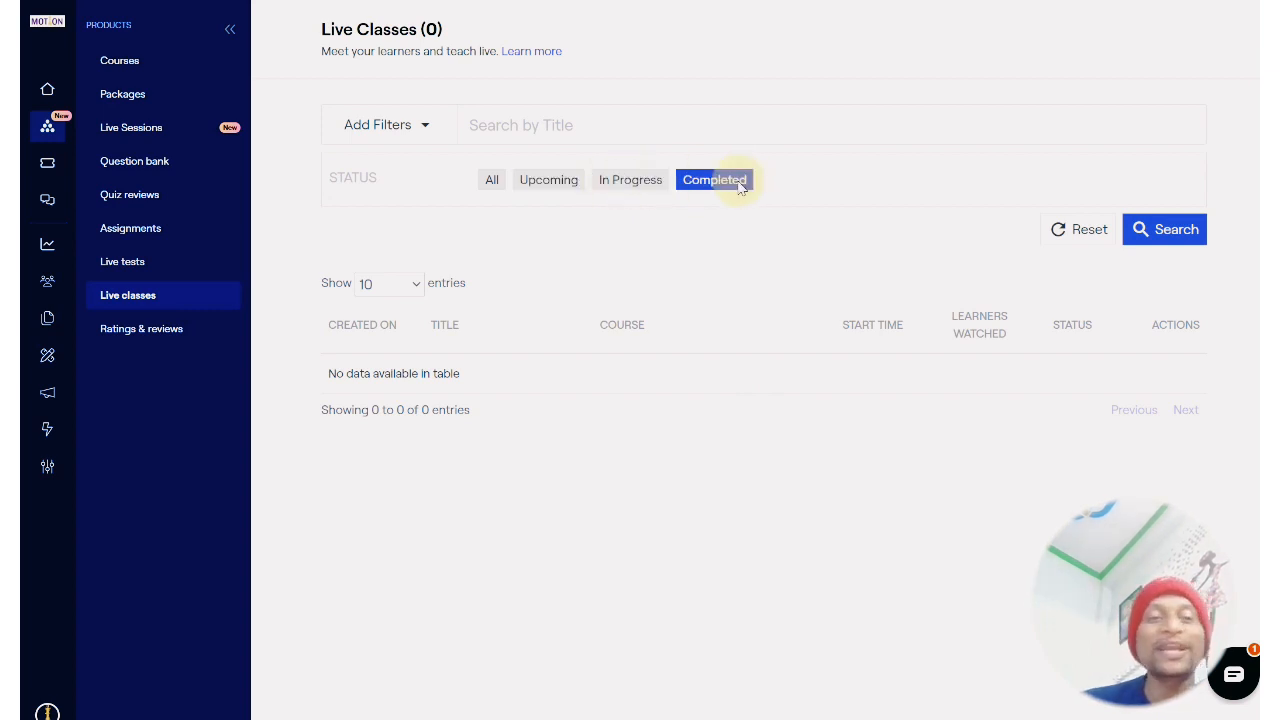
Look at the Ratings & reviews page, the Membership page and the Community discussions
left_click(140, 333)
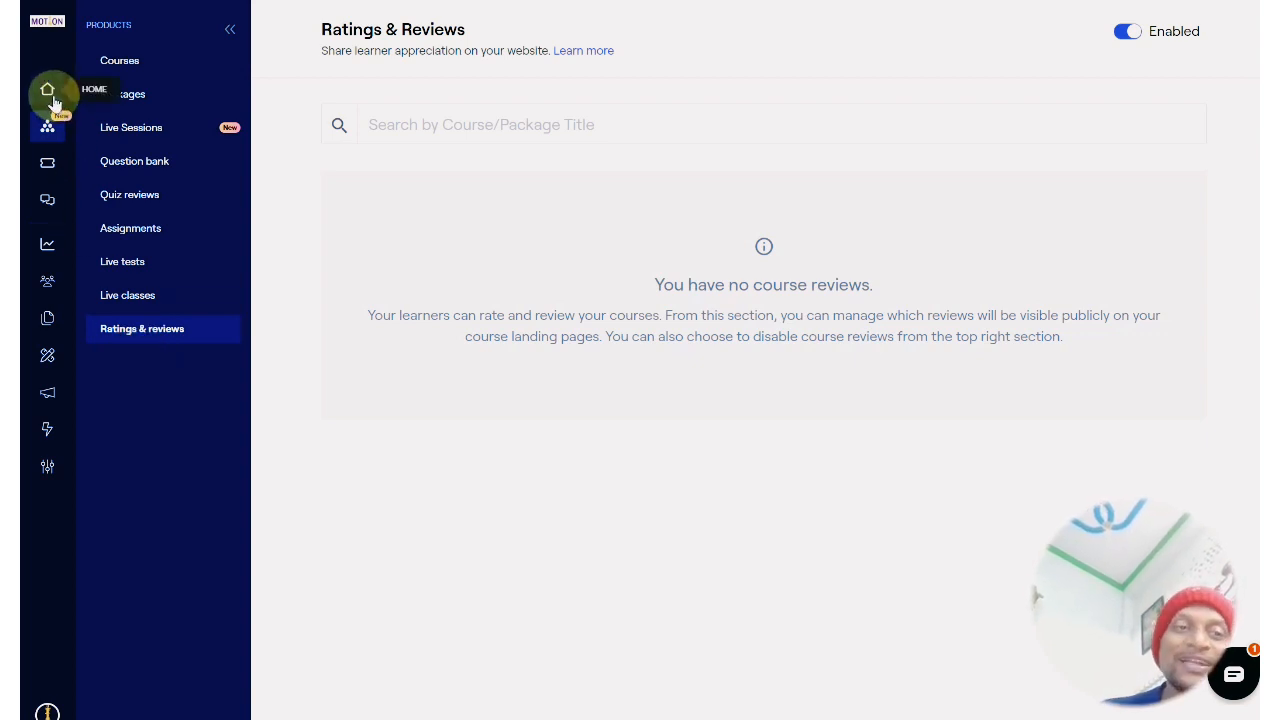
left_click(48, 172)
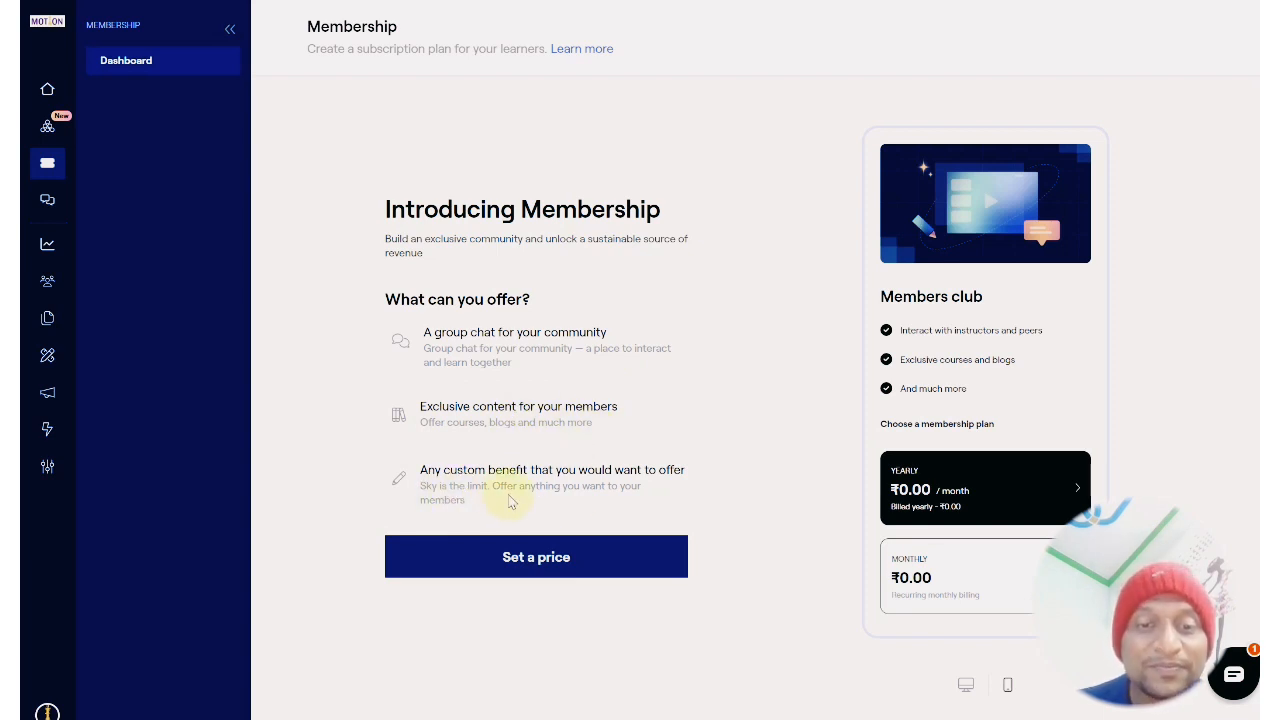
left_click(52, 206)
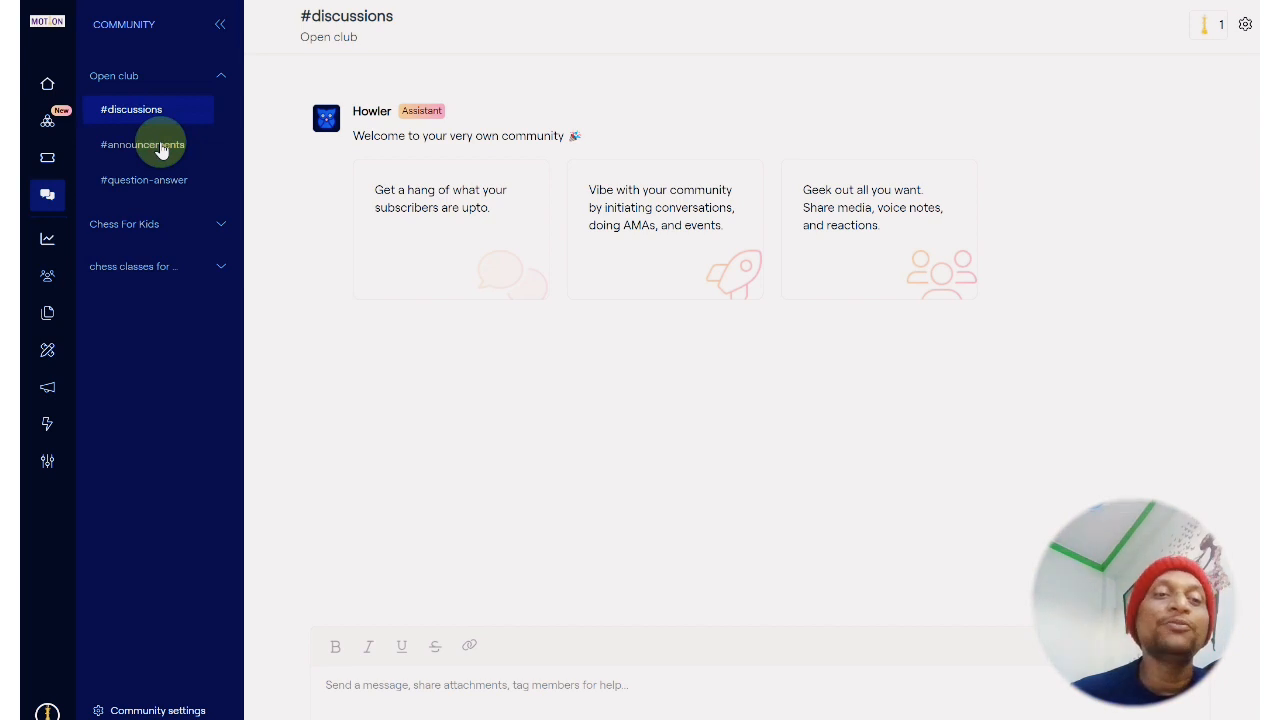
Review the overview metrics and the sales metrics in Reports
left_click(45, 243)
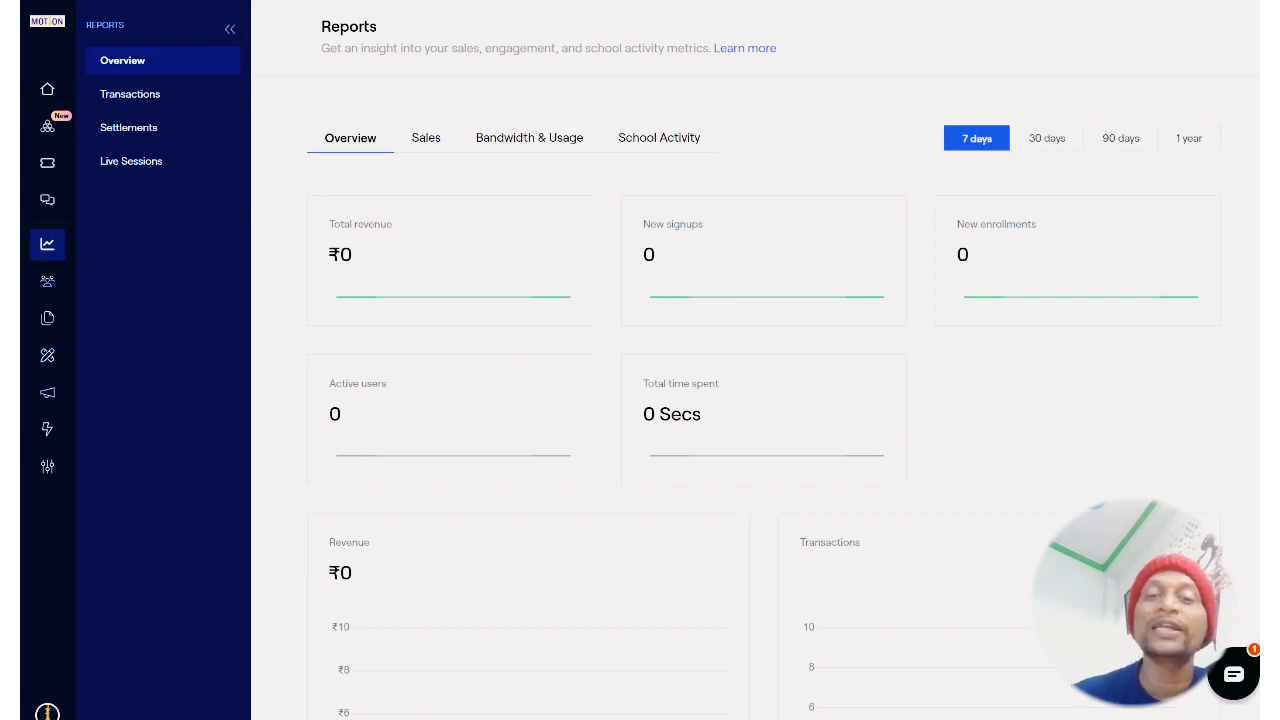
scroll(735, 400, "down", 5)
scroll(735, 400, "up", 5)
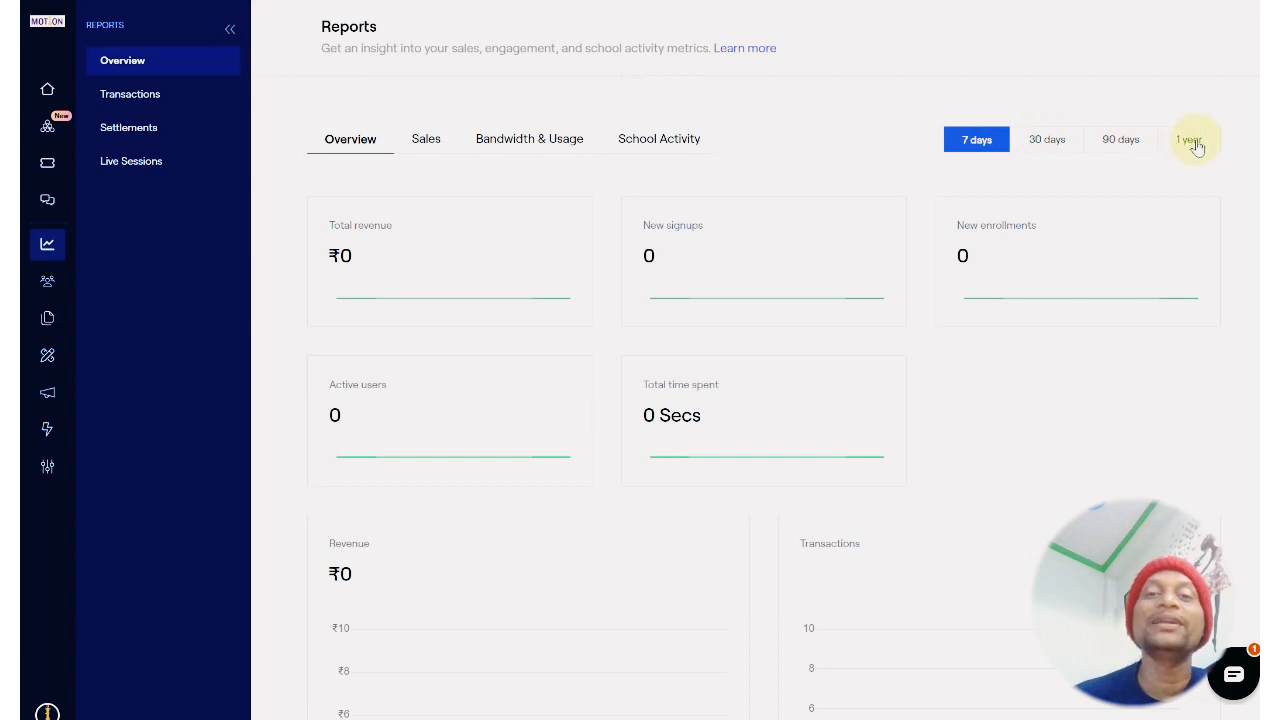
left_click(432, 140)
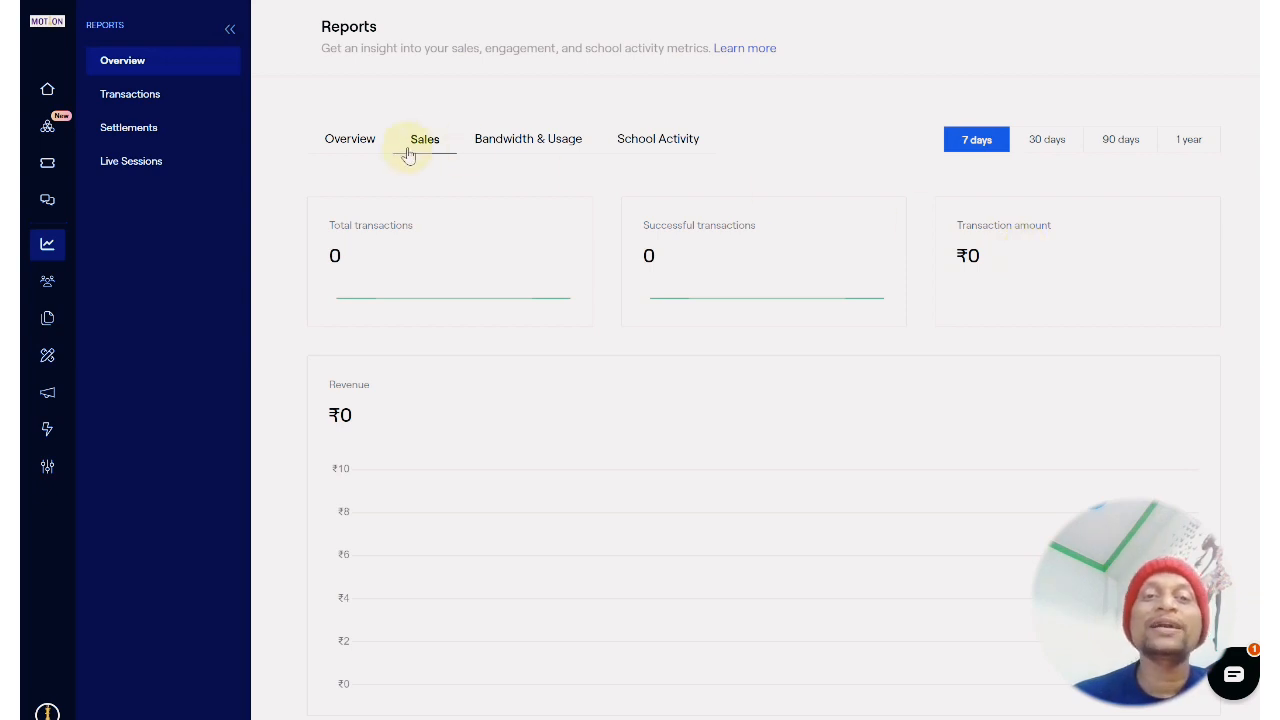
Examine the Bandwidth & Usage report and highlight the bandwidth utilization allowance
left_click(540, 146)
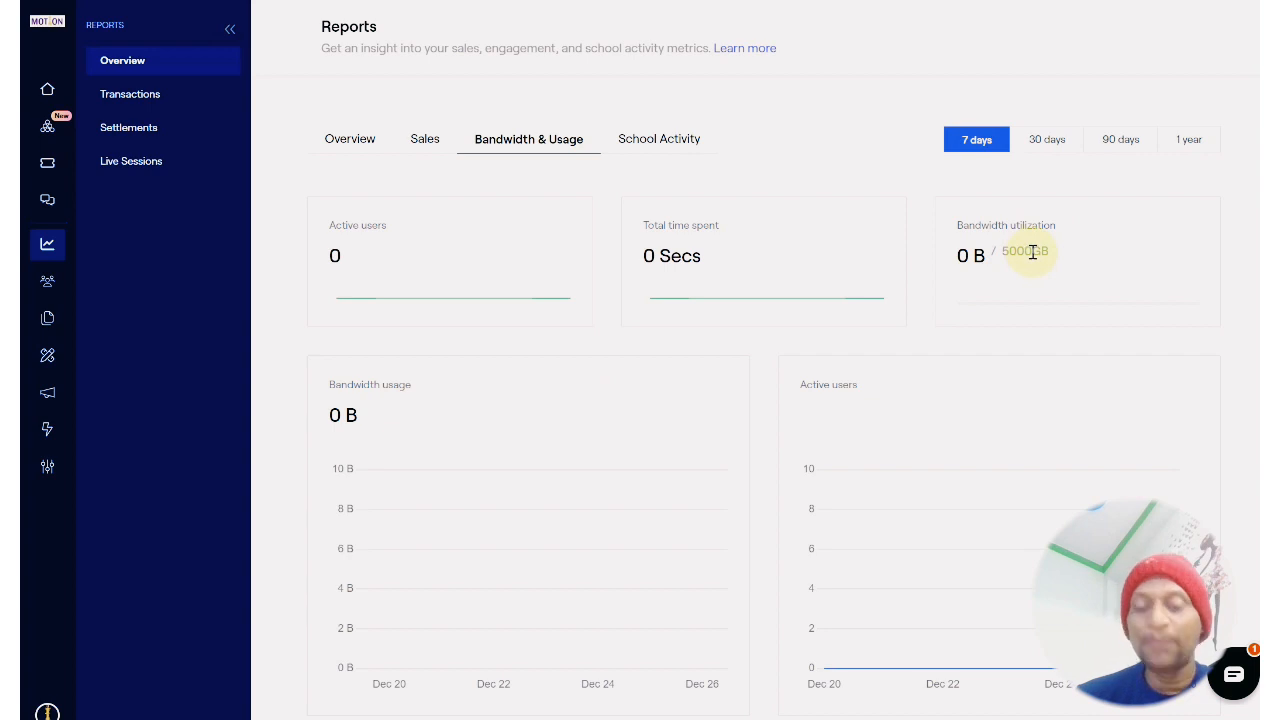
left_click_drag(1033, 252, 1007, 262)
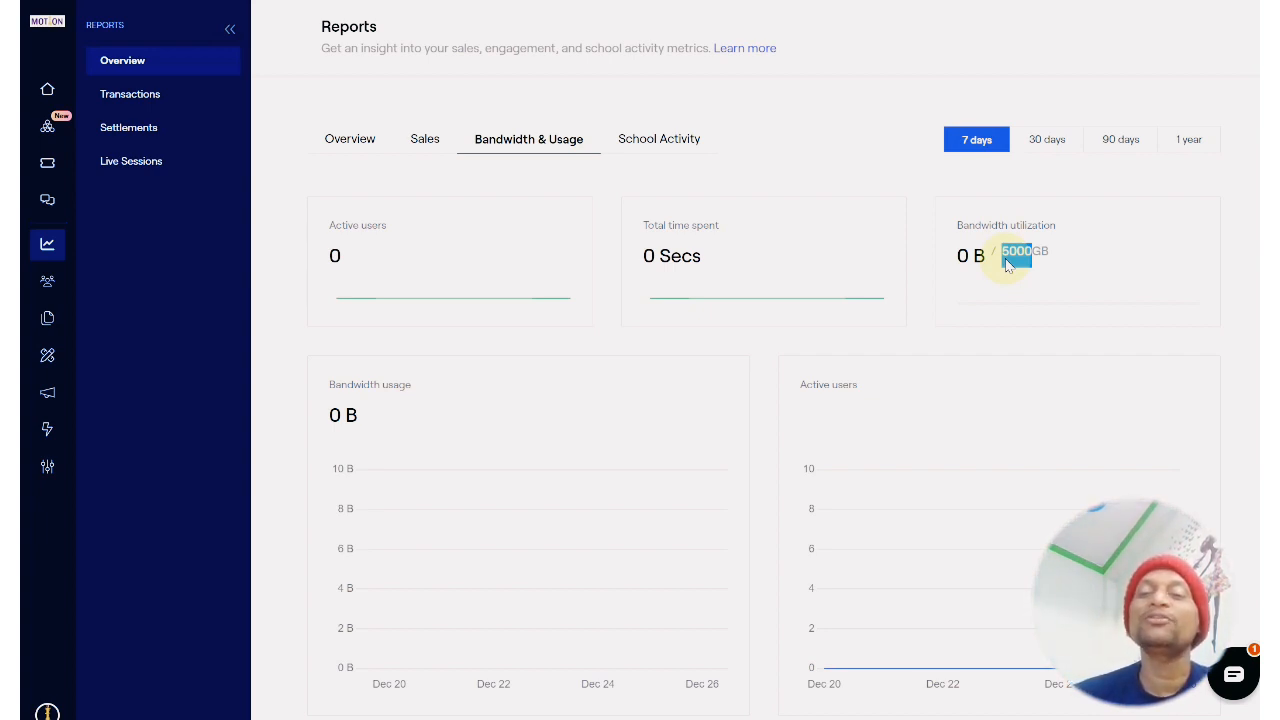
left_click(1024, 257)
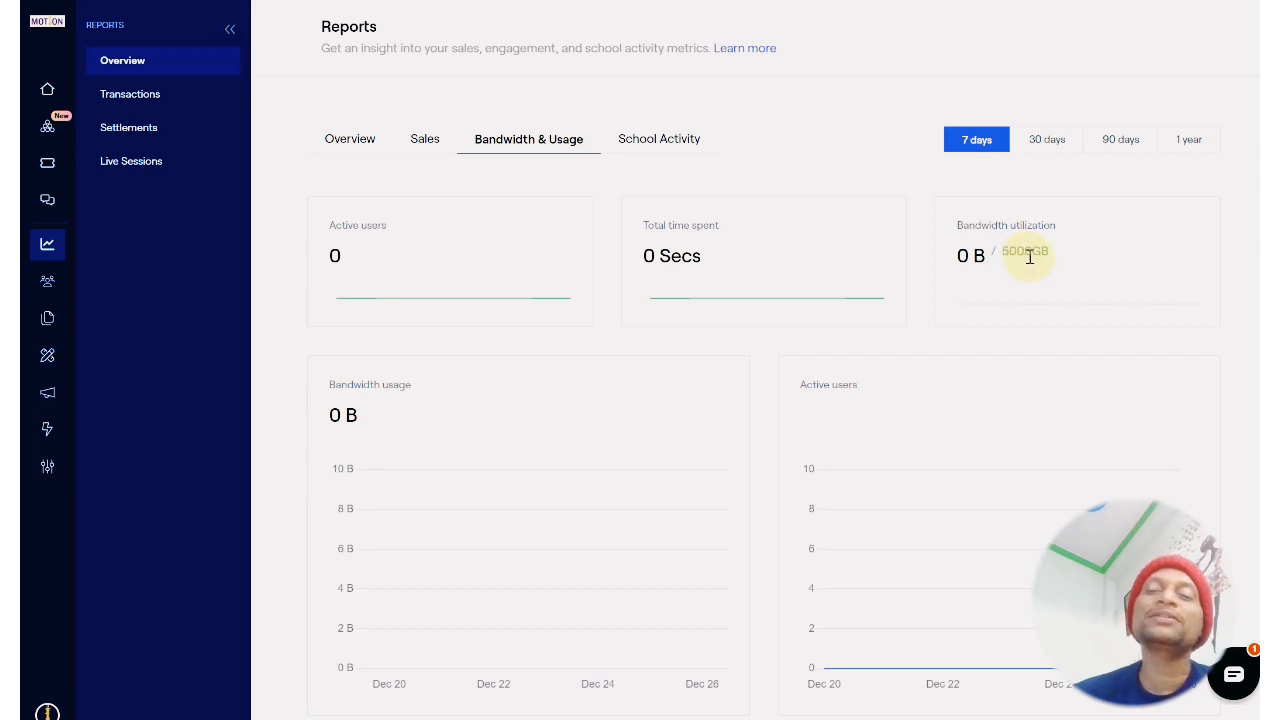
left_click_drag(1032, 257, 1000, 257)
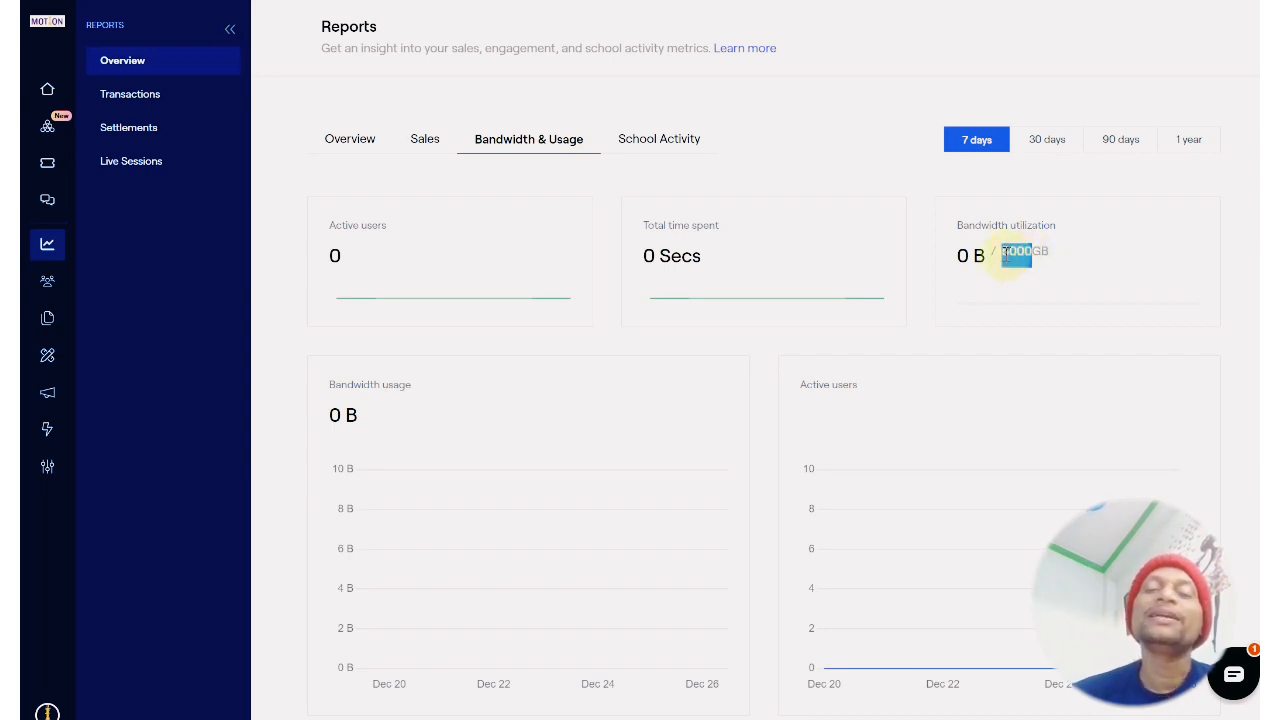
Look at the School Activity report and the Transactions and Settlements pages
left_click(684, 150)
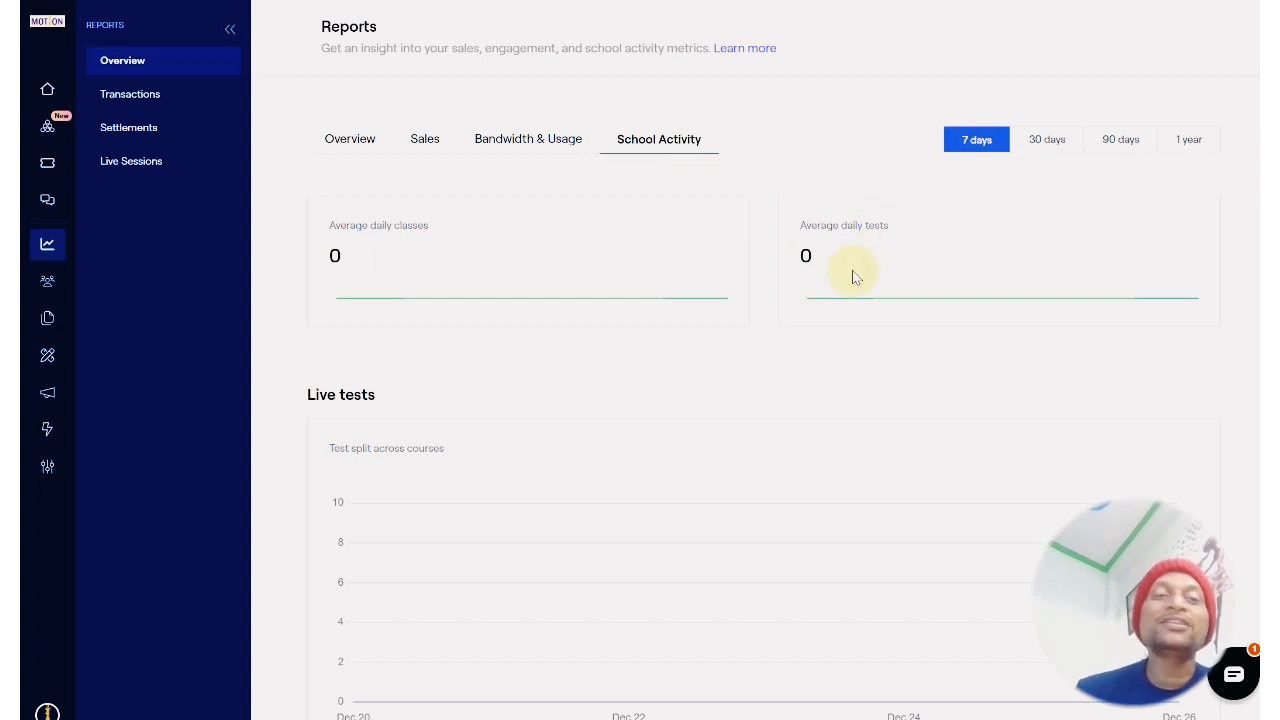
left_click(186, 100)
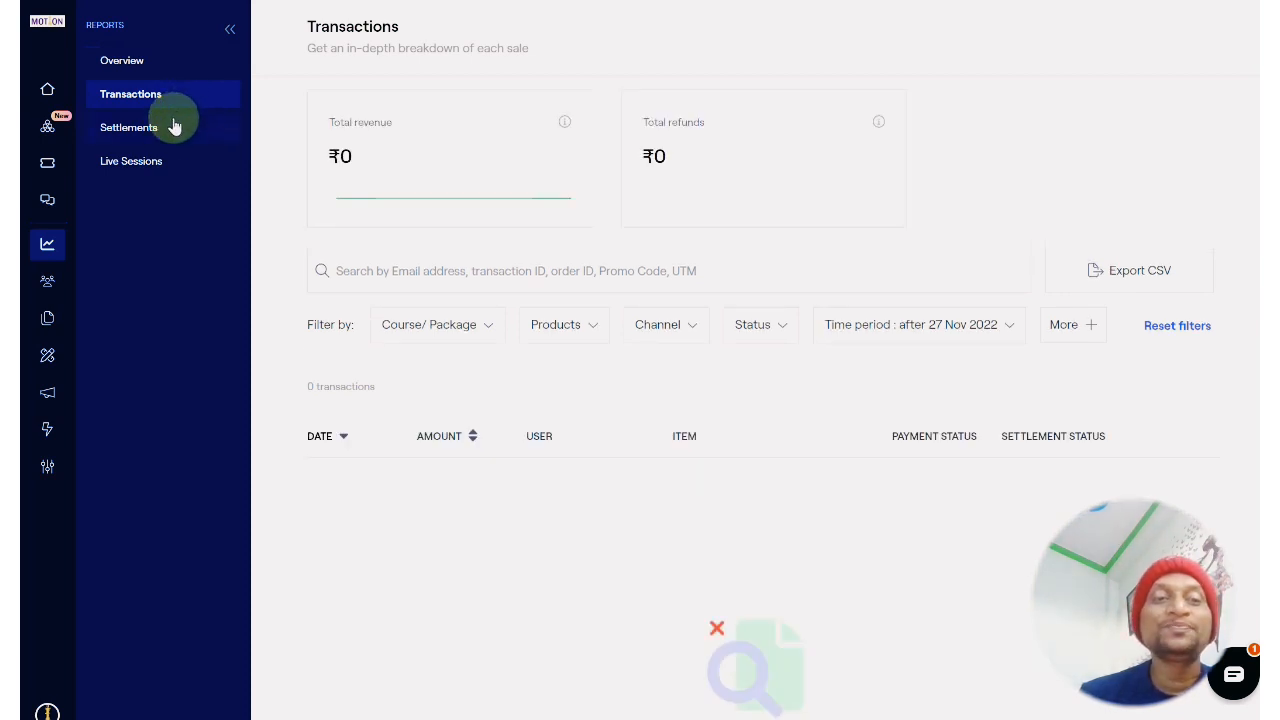
left_click(169, 138)
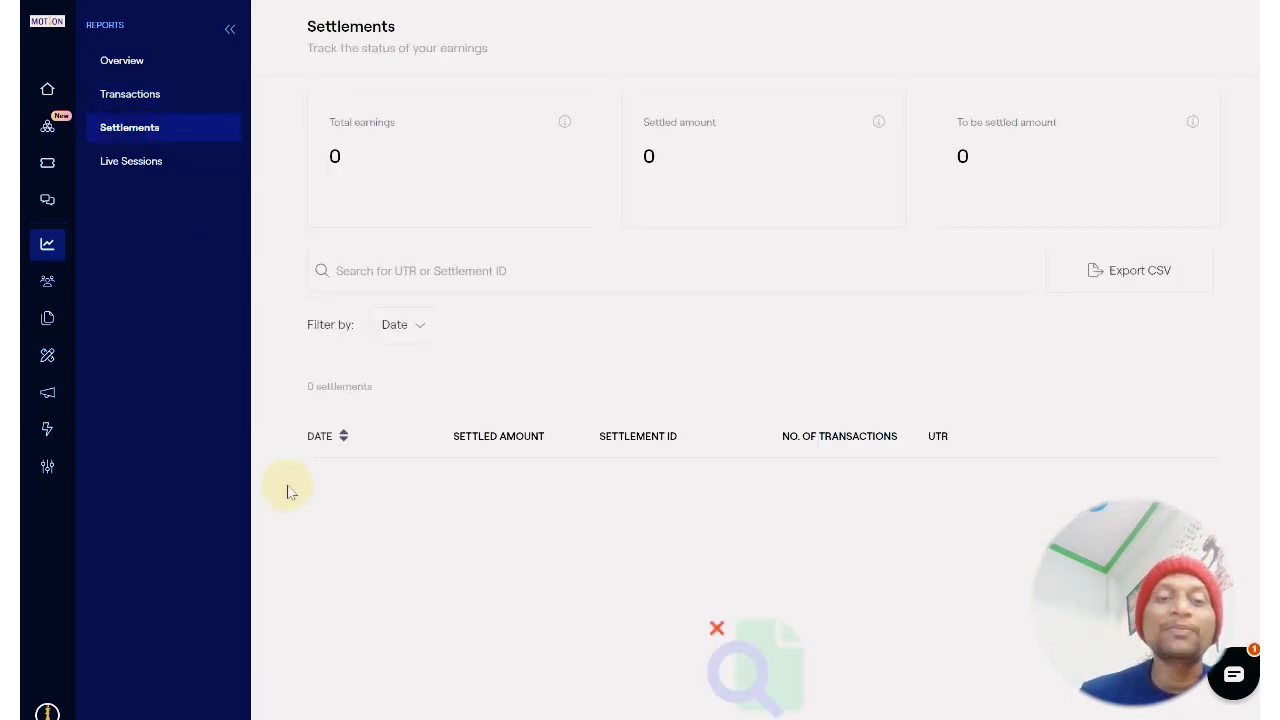
Look at the Live Sessions report, the Learners page with its option to add a learner, and the Asset Library
left_click(165, 173)
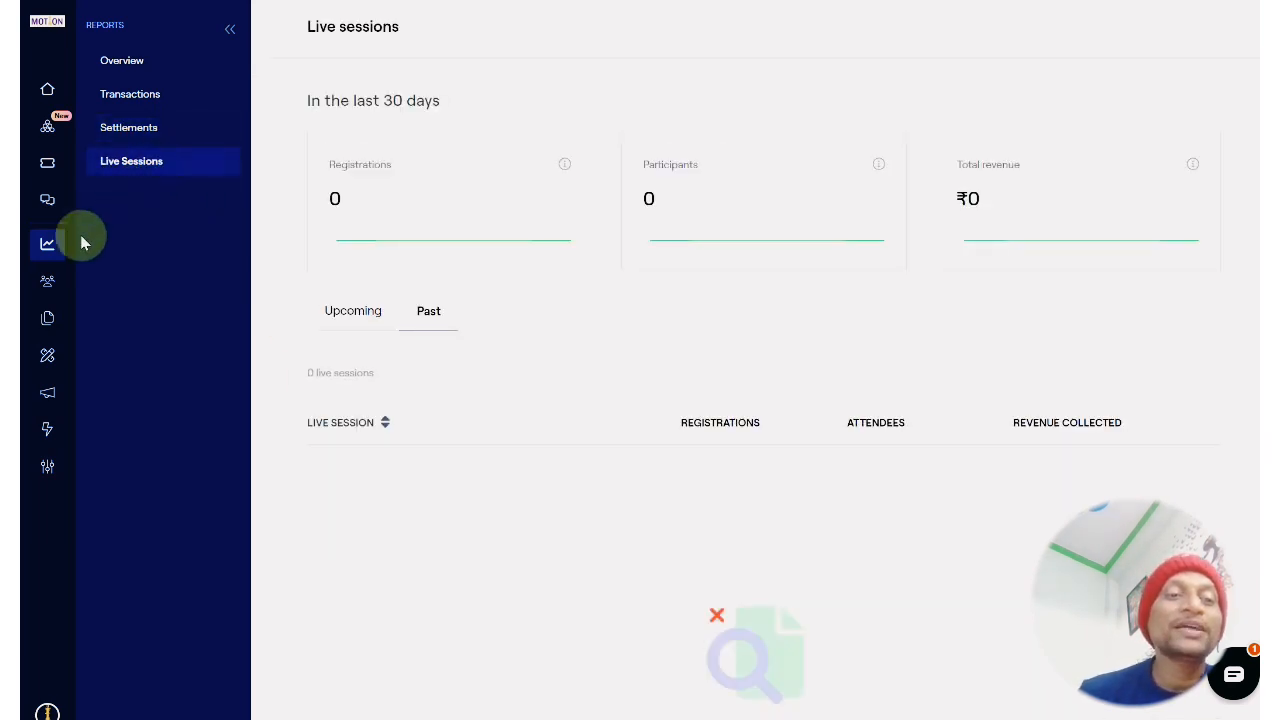
left_click(48, 284)
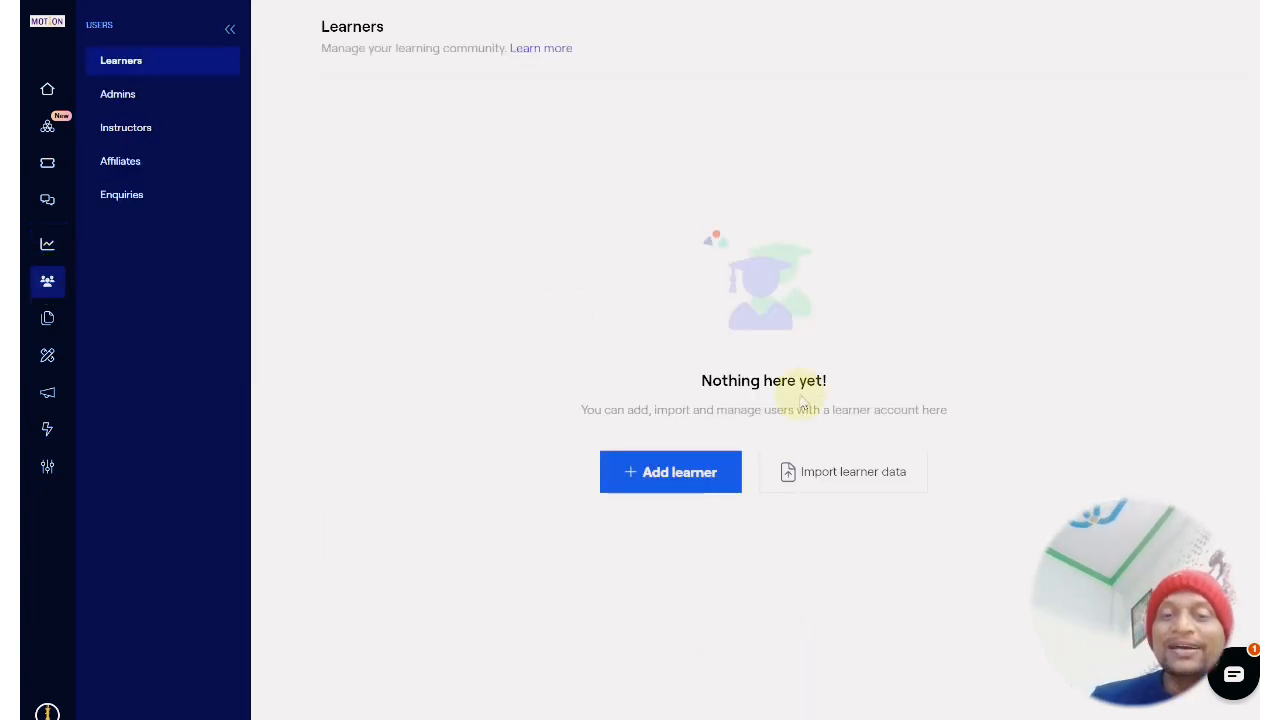
left_click(680, 474)
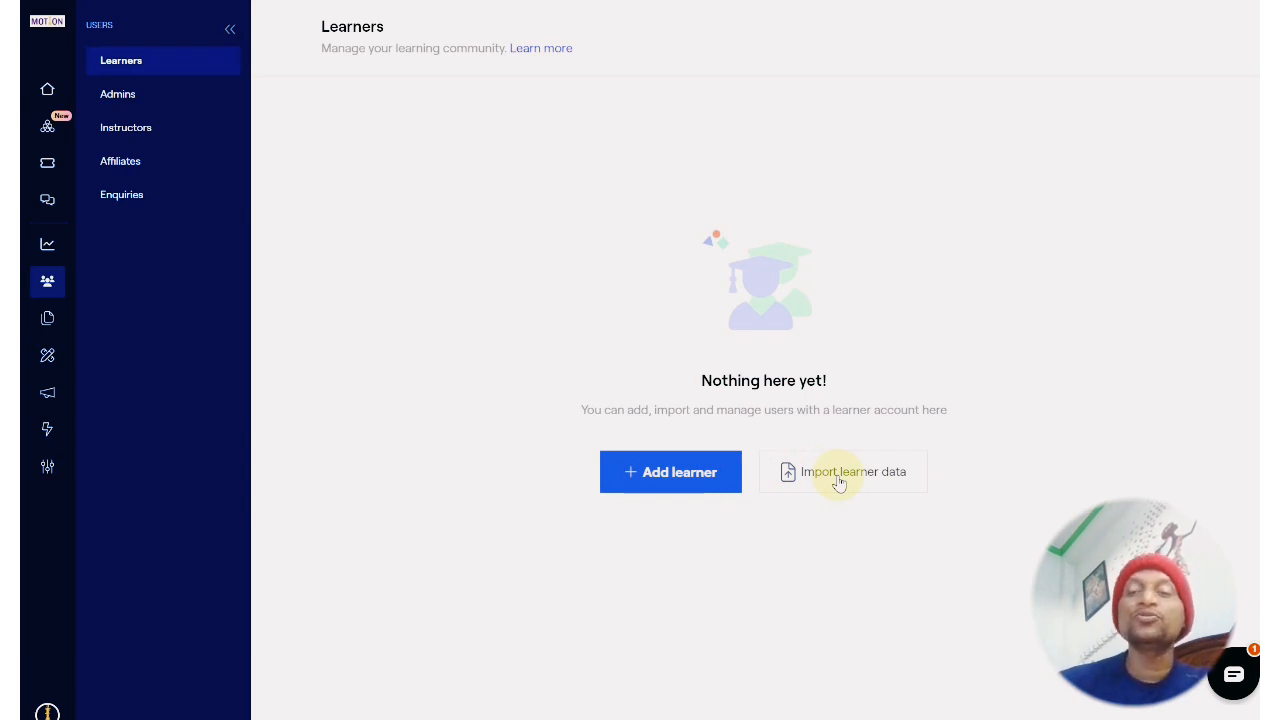
left_click(47, 318)
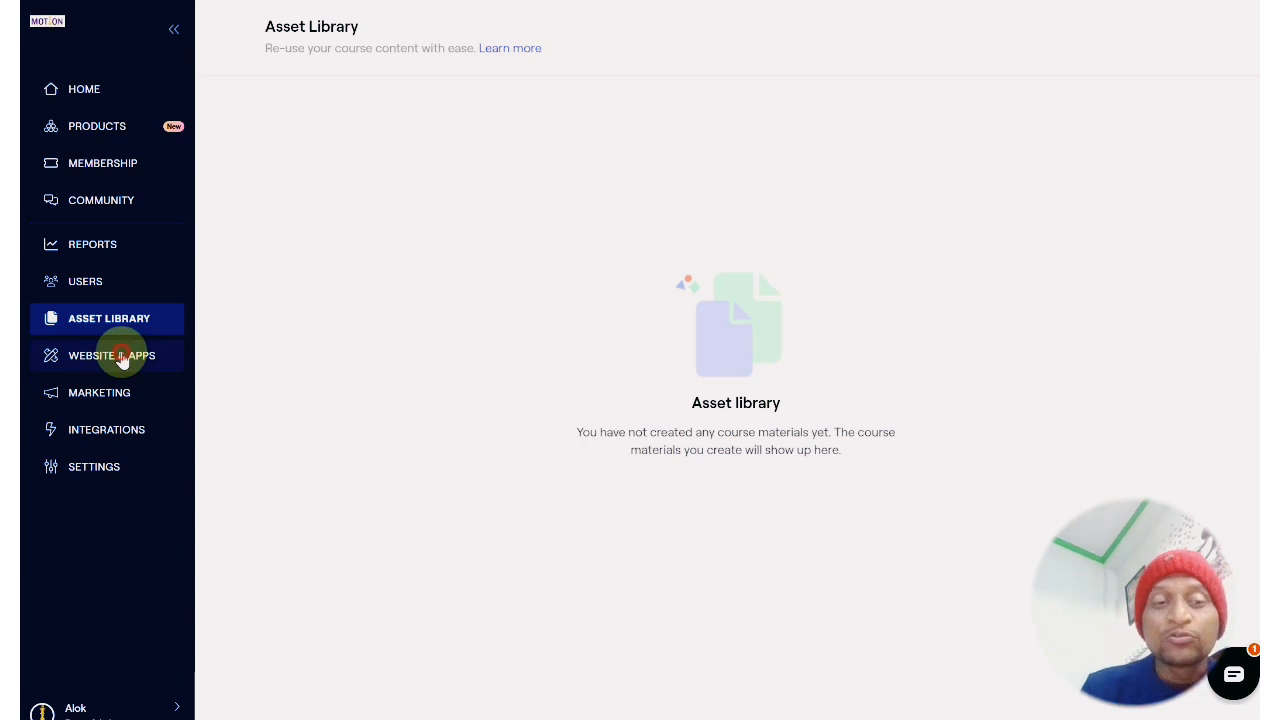
Open the website management page and look over the June, Vellum, Showstopper and Pulse themes
left_click(122, 360)
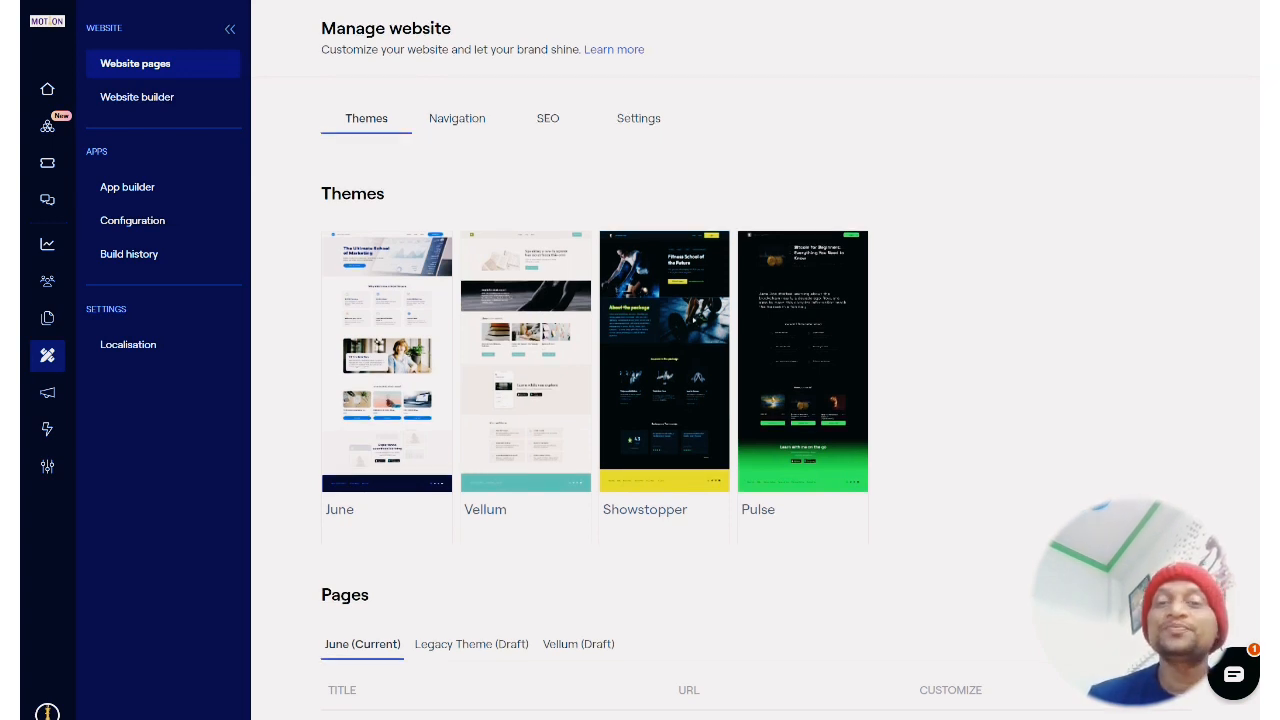
mouse_move(435, 356)
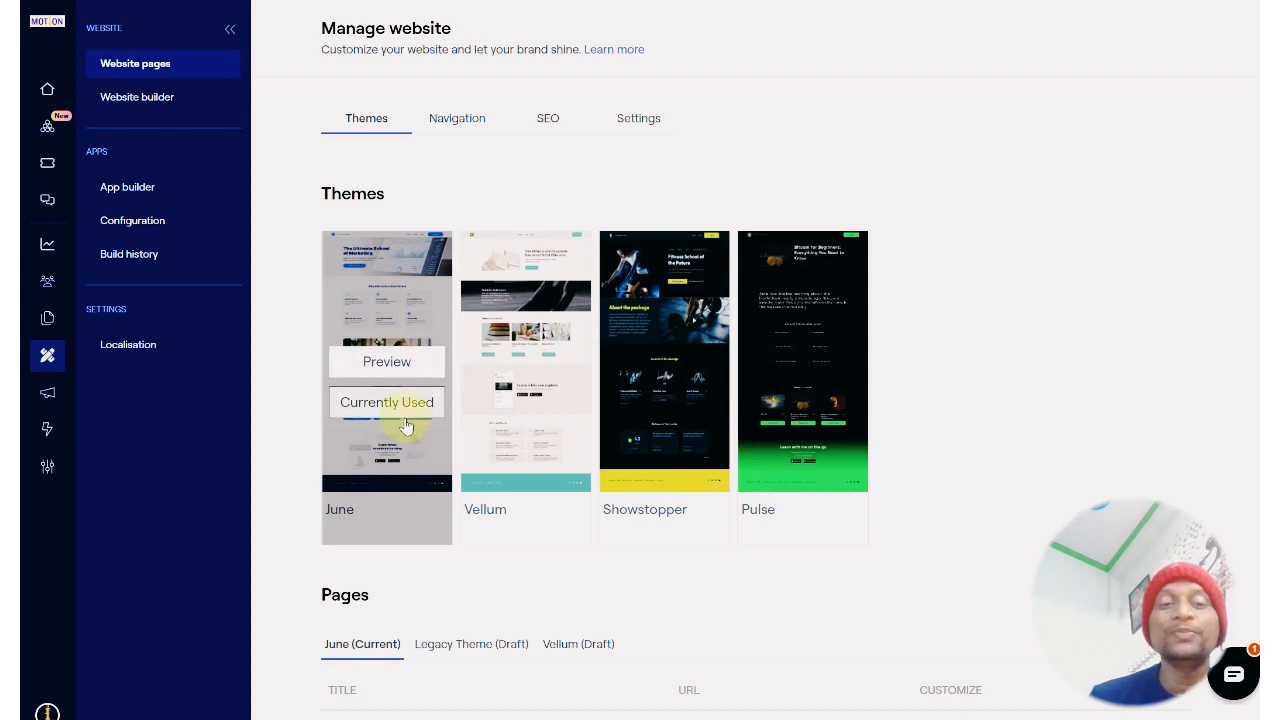
mouse_move(500, 428)
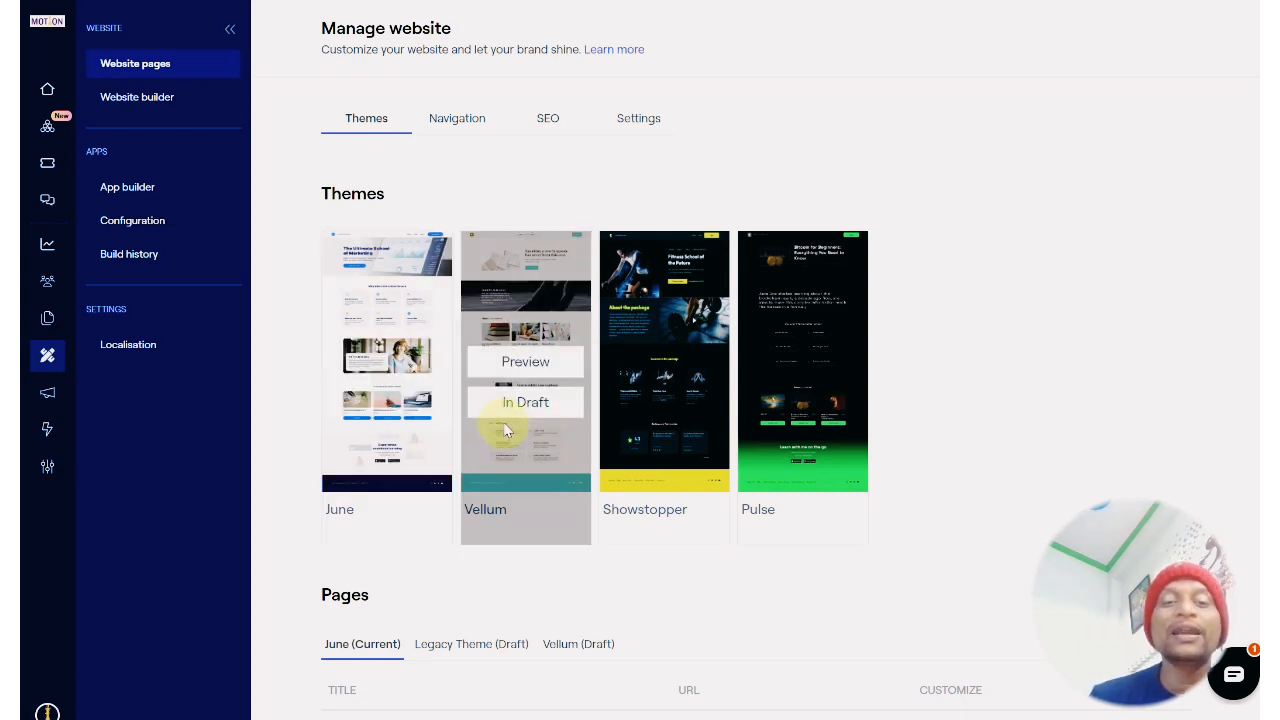
mouse_move(390, 368)
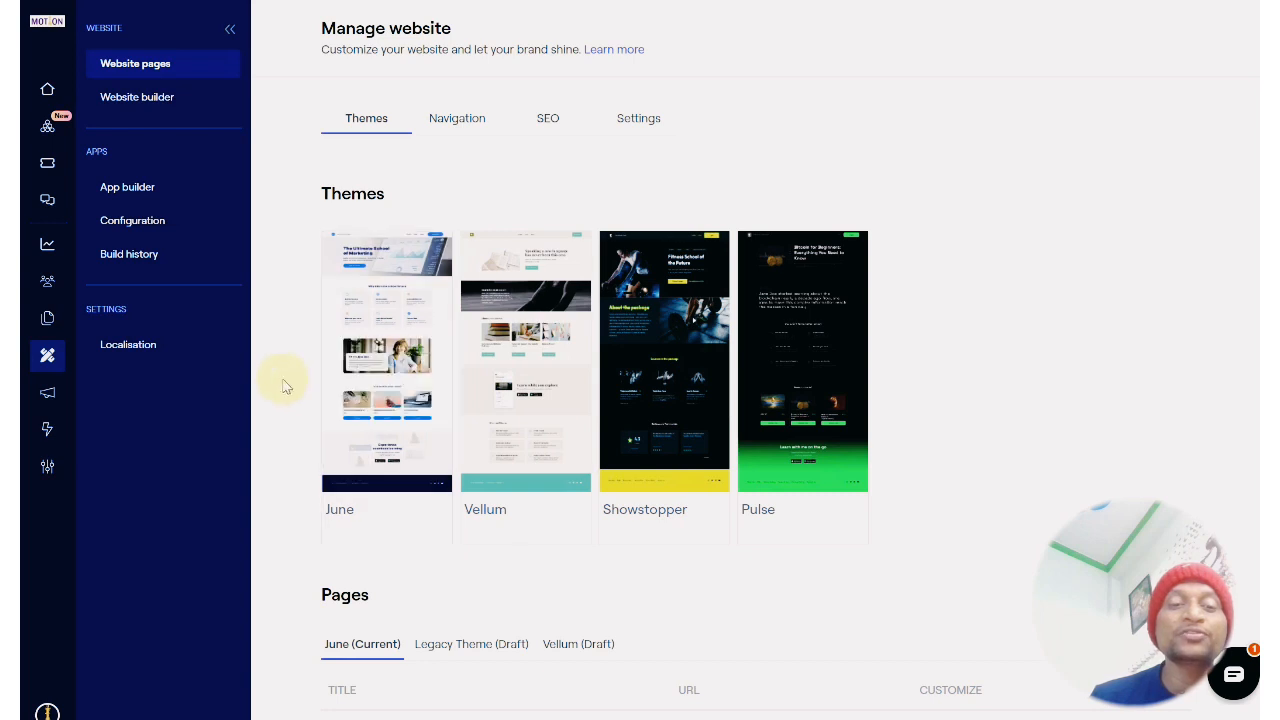
mouse_move(379, 499)
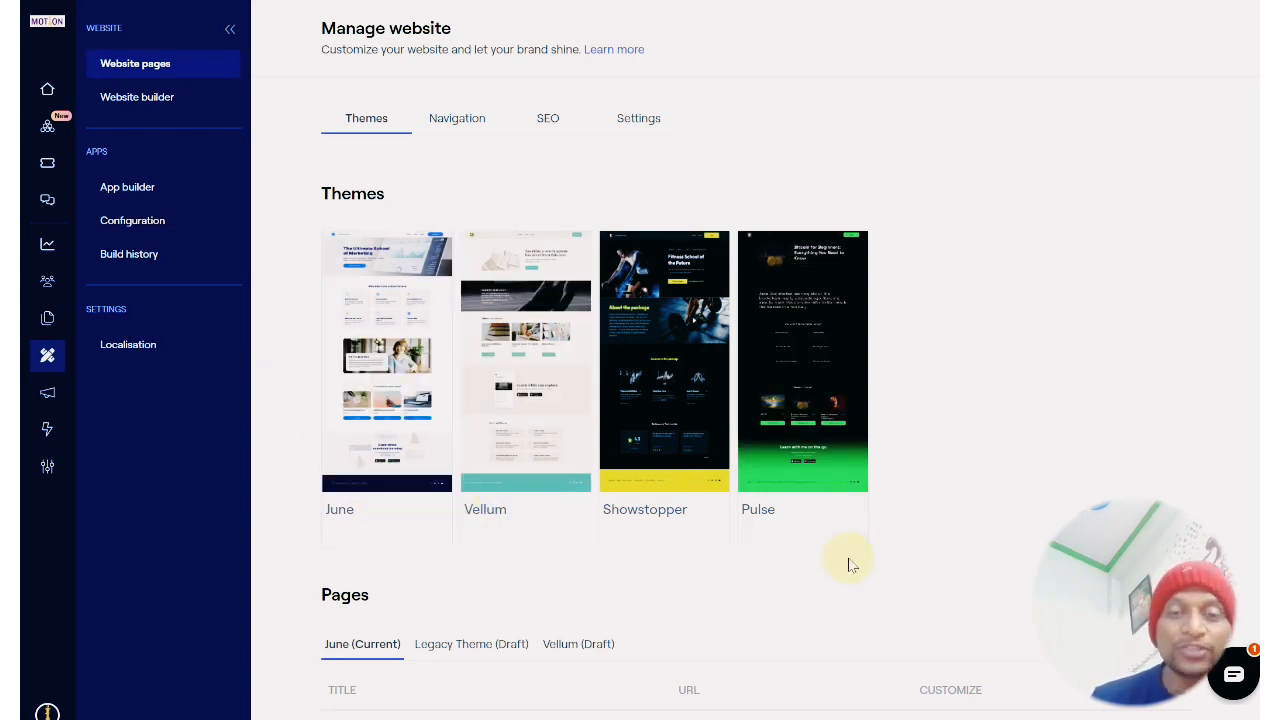
mouse_move(810, 328)
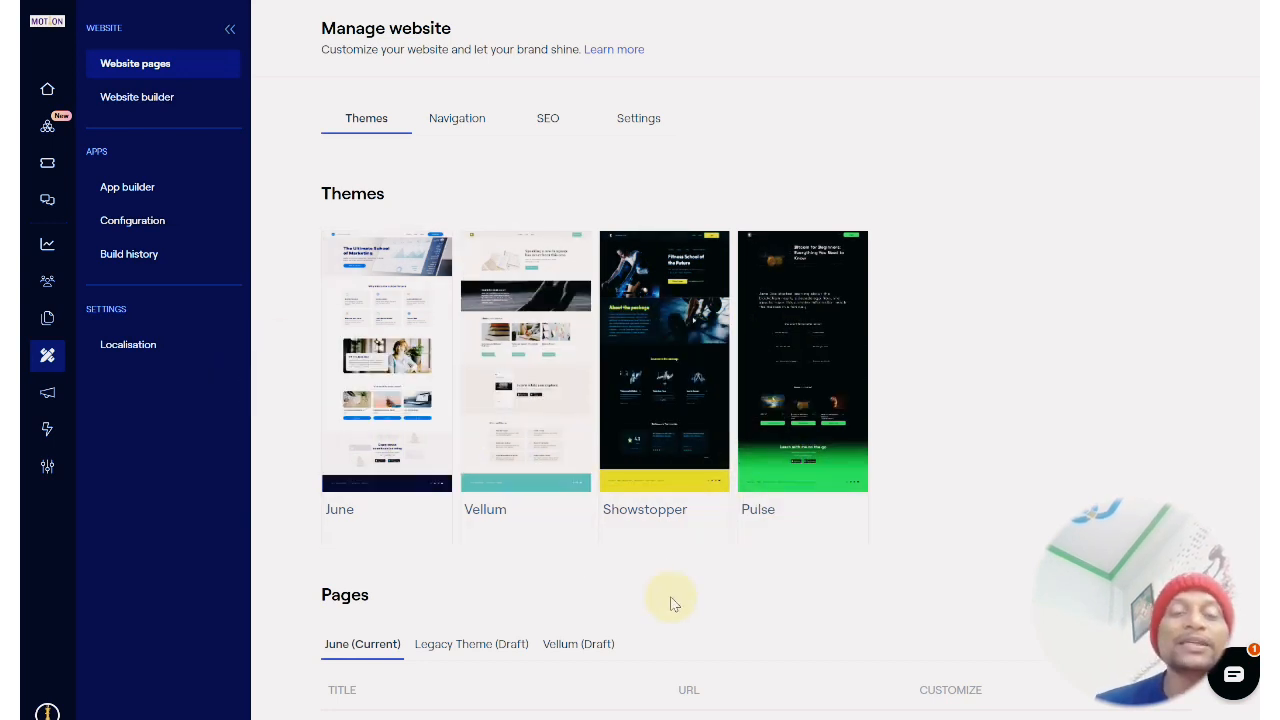
mouse_move(385, 308)
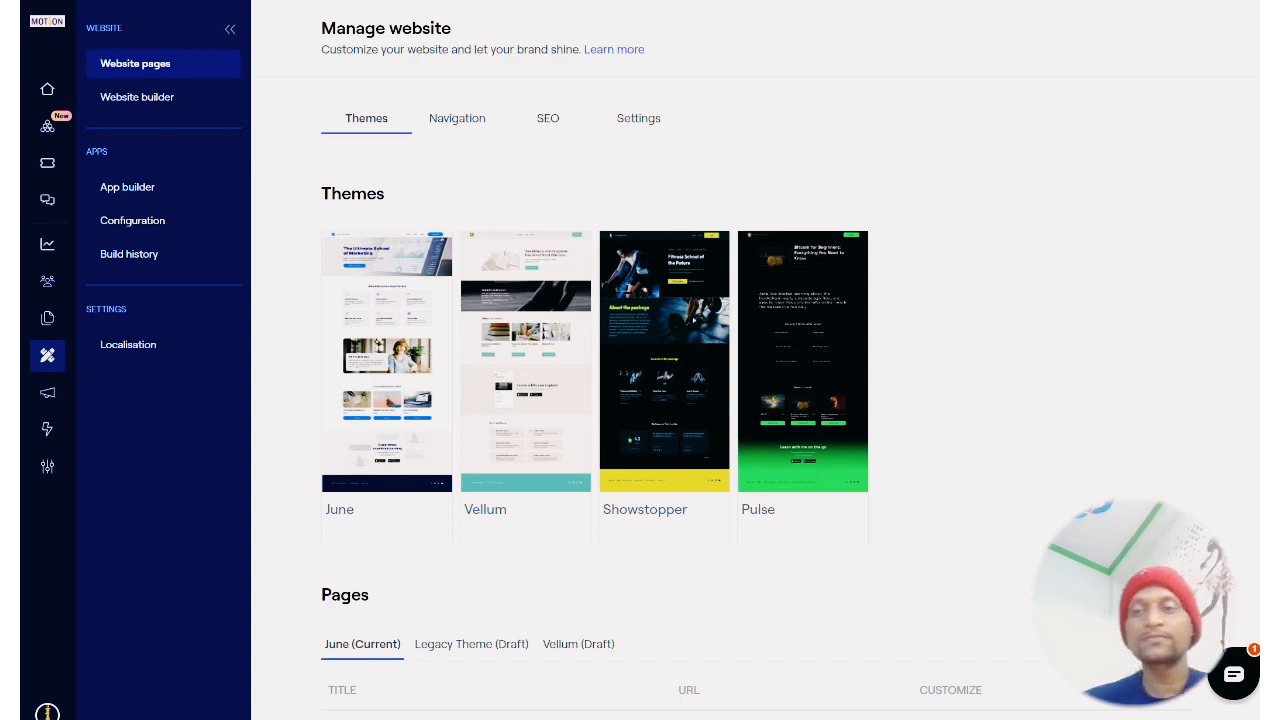
Examine the list of website pages under the current June theme, from Home through to Refund Policy
scroll(650, 400, "down", 4)
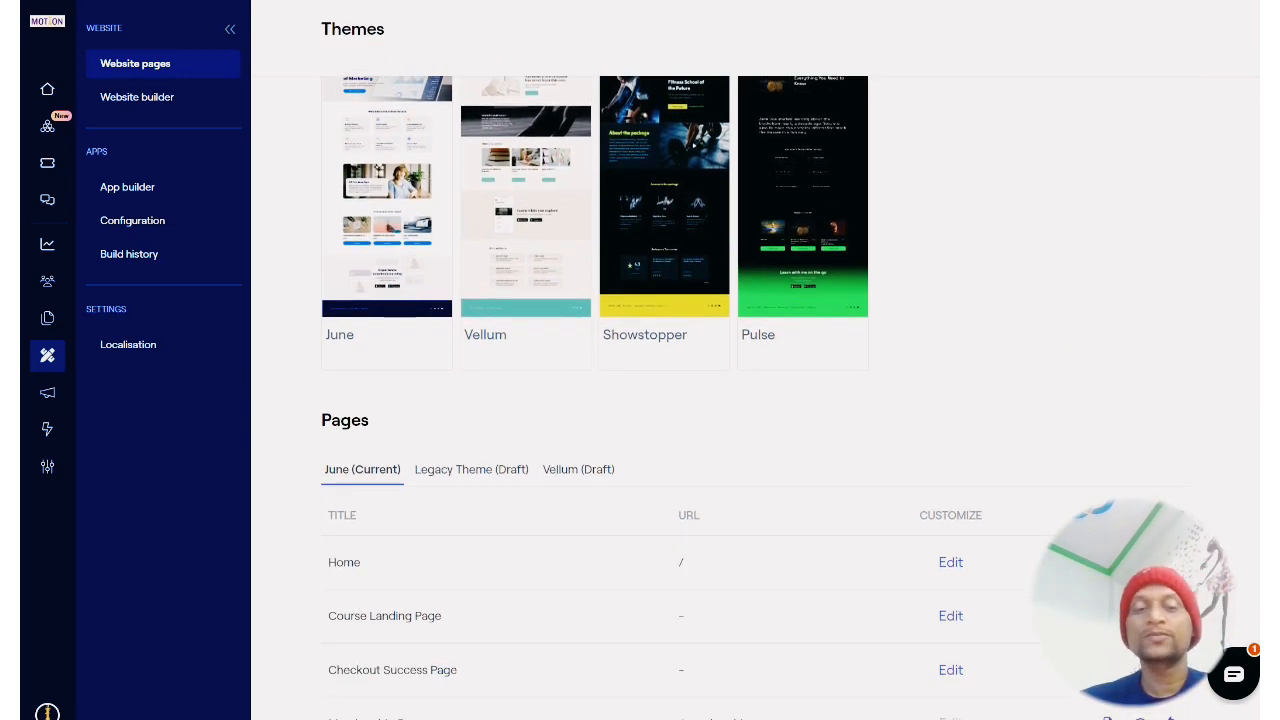
scroll(790, 385, "down", 3)
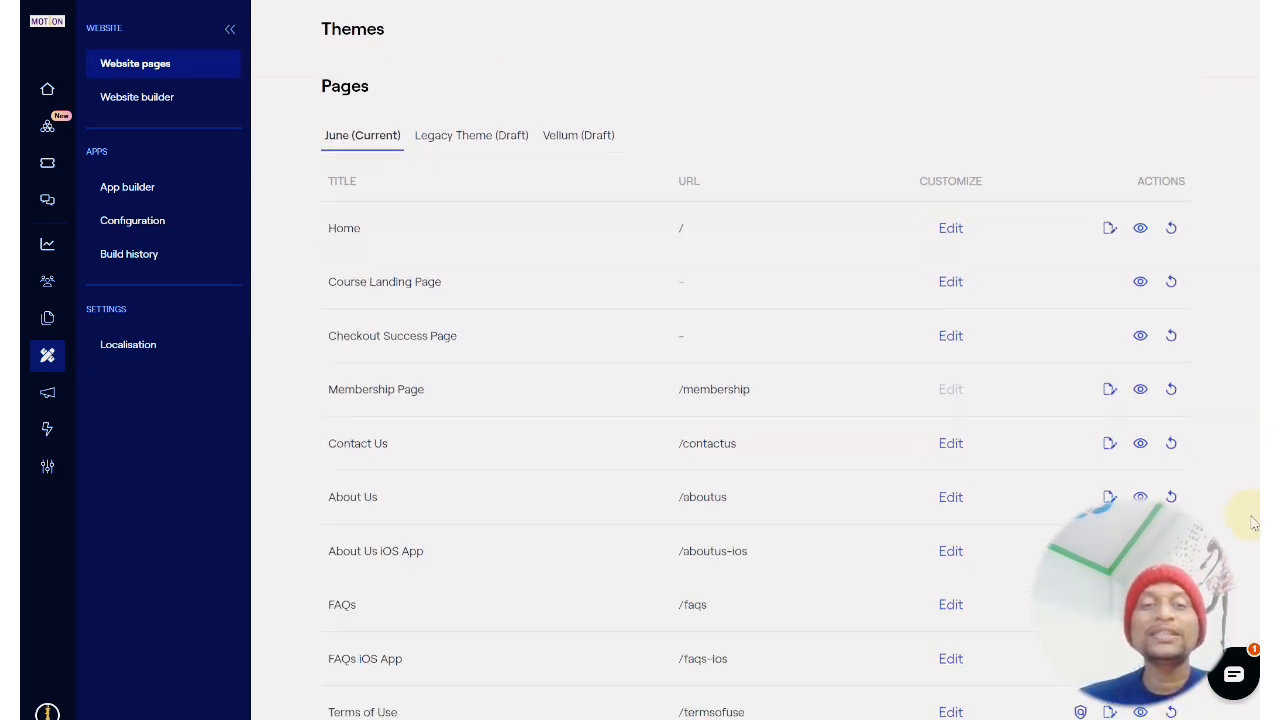
scroll(760, 400, "down", 1)
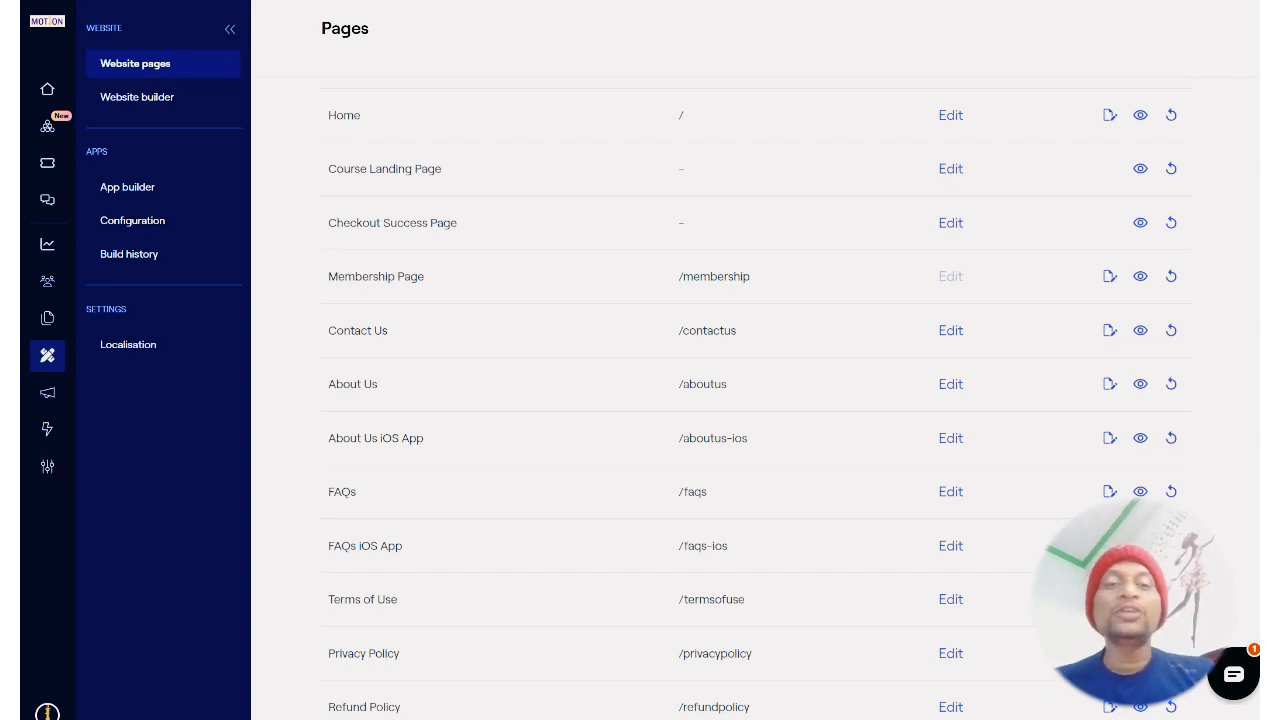
scroll(760, 400, "down", 1)
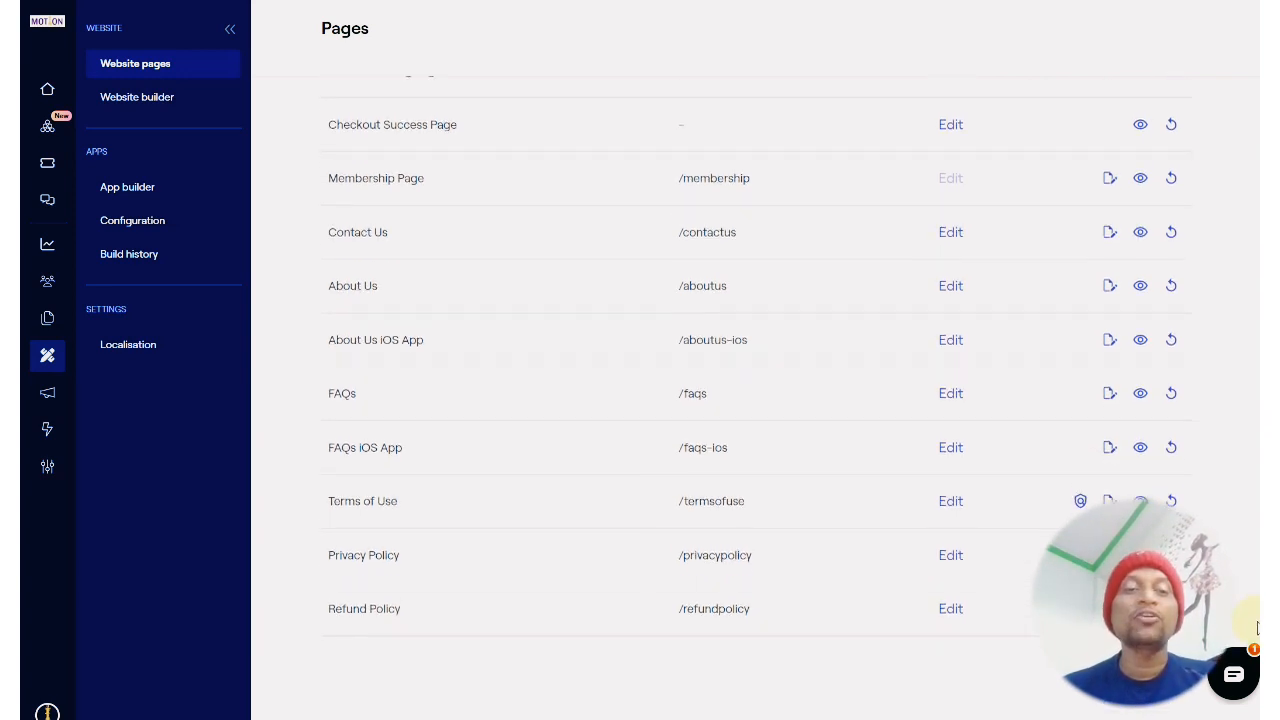
scroll(760, 400, "up", 1)
scroll(760, 400, "up", 2)
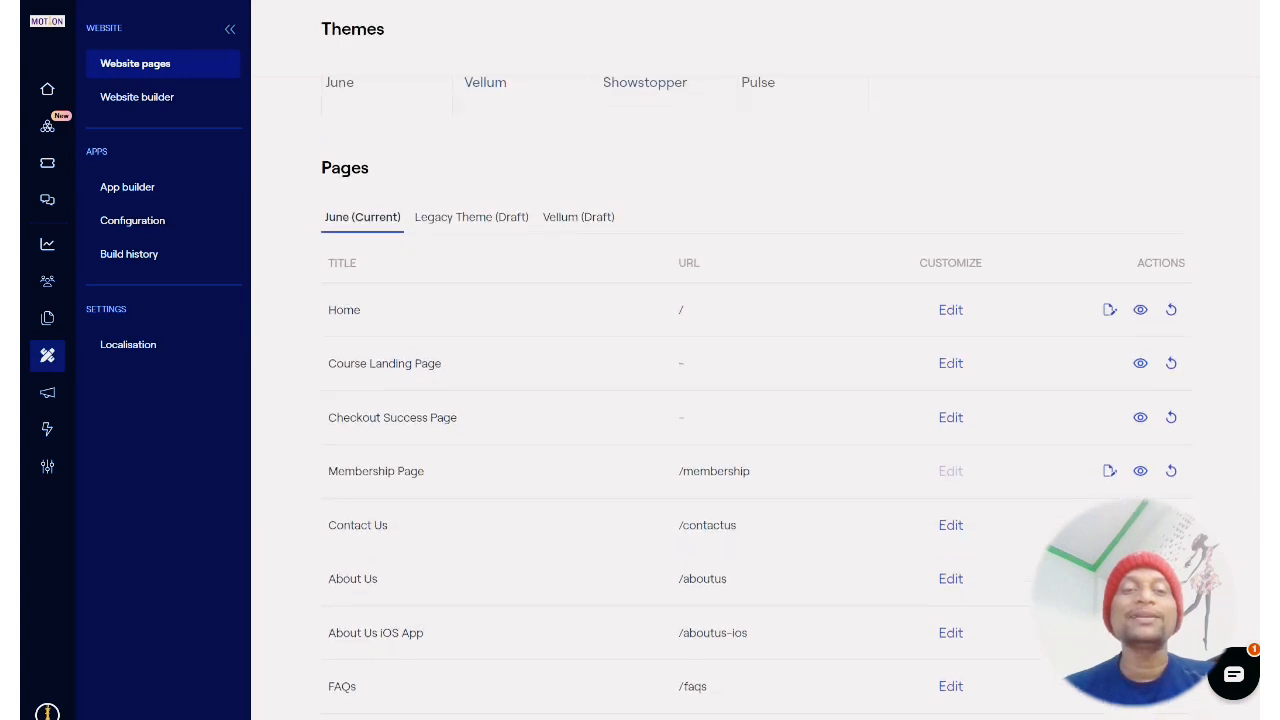
scroll(760, 400, "down", 2)
scroll(1259, 570, "down", 1)
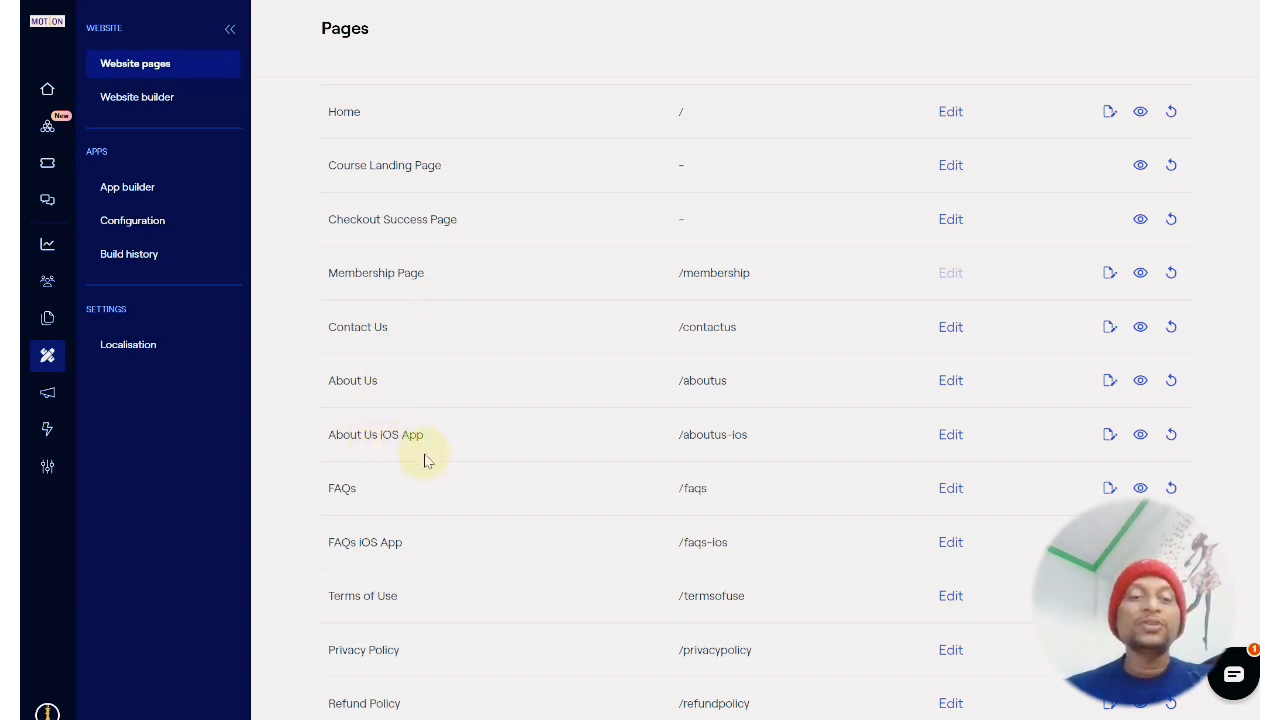
scroll(757, 400, "down", 3)
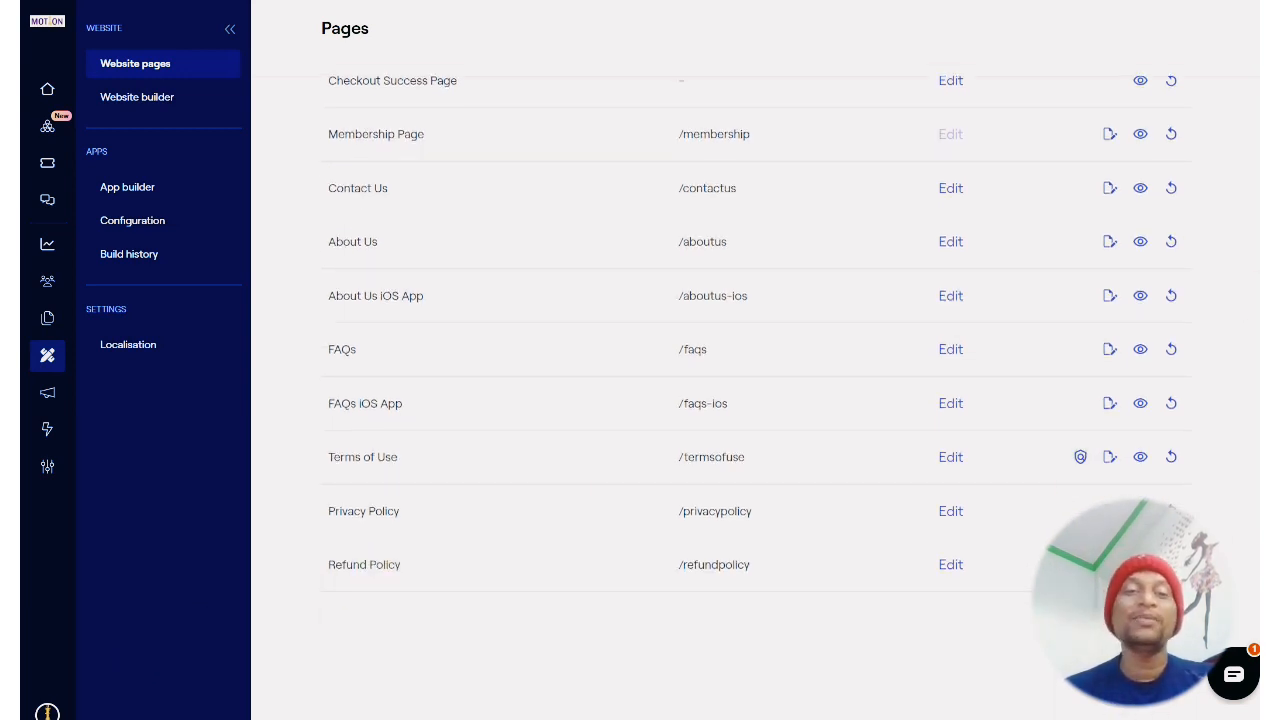
scroll(750, 400, "up", 8)
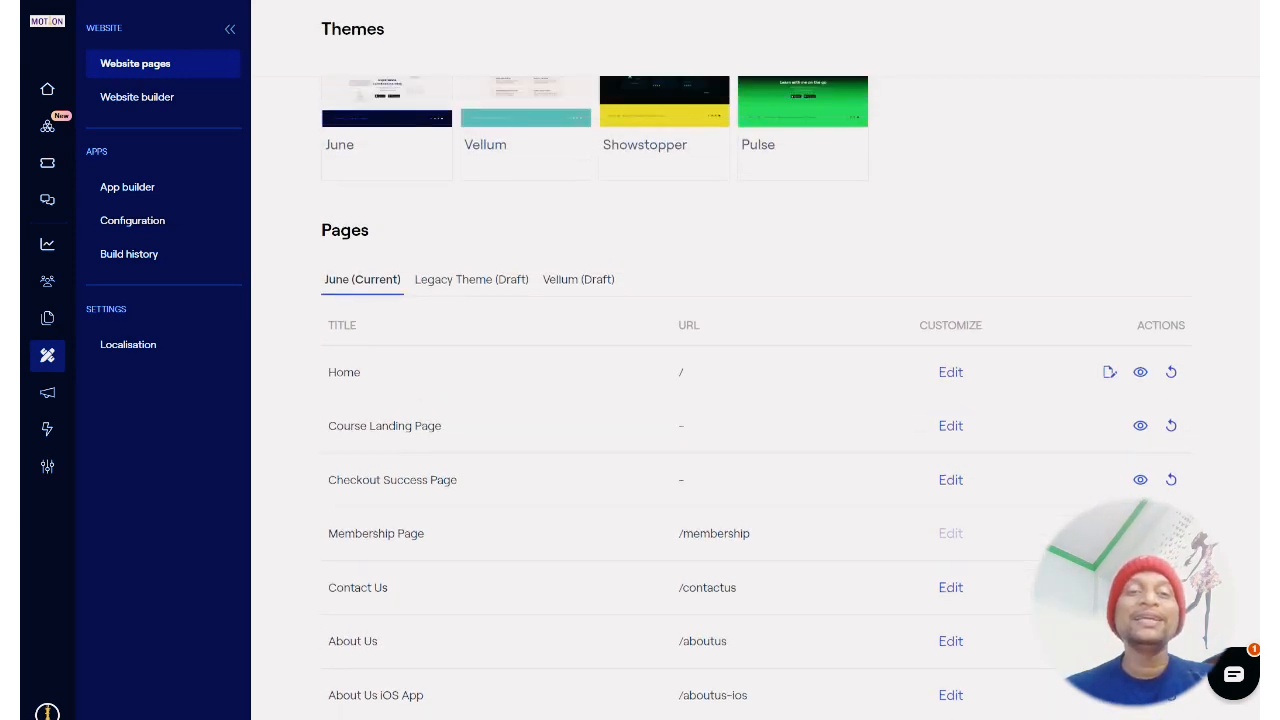
scroll(750, 400, "up", 2)
scroll(650, 375, "up", 5)
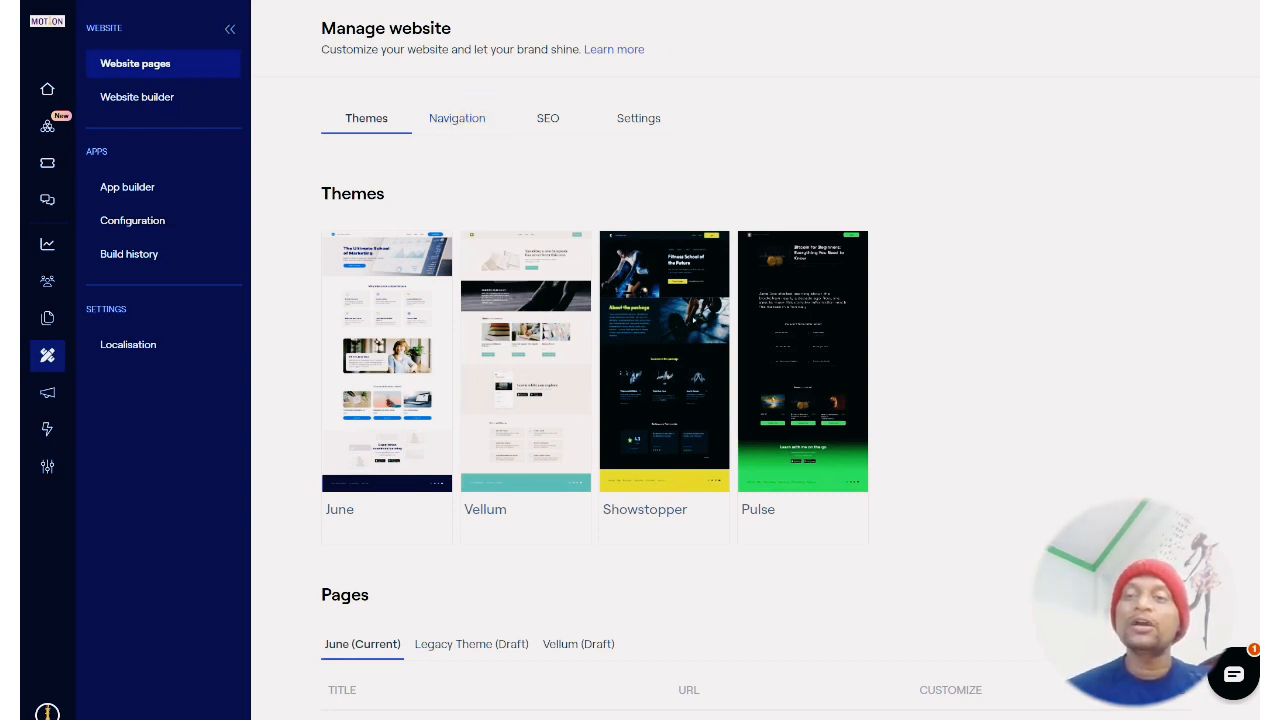
Open the June theme's Home page for editing and review its content from the banner through to the footer
scroll(757, 191, "down", 5)
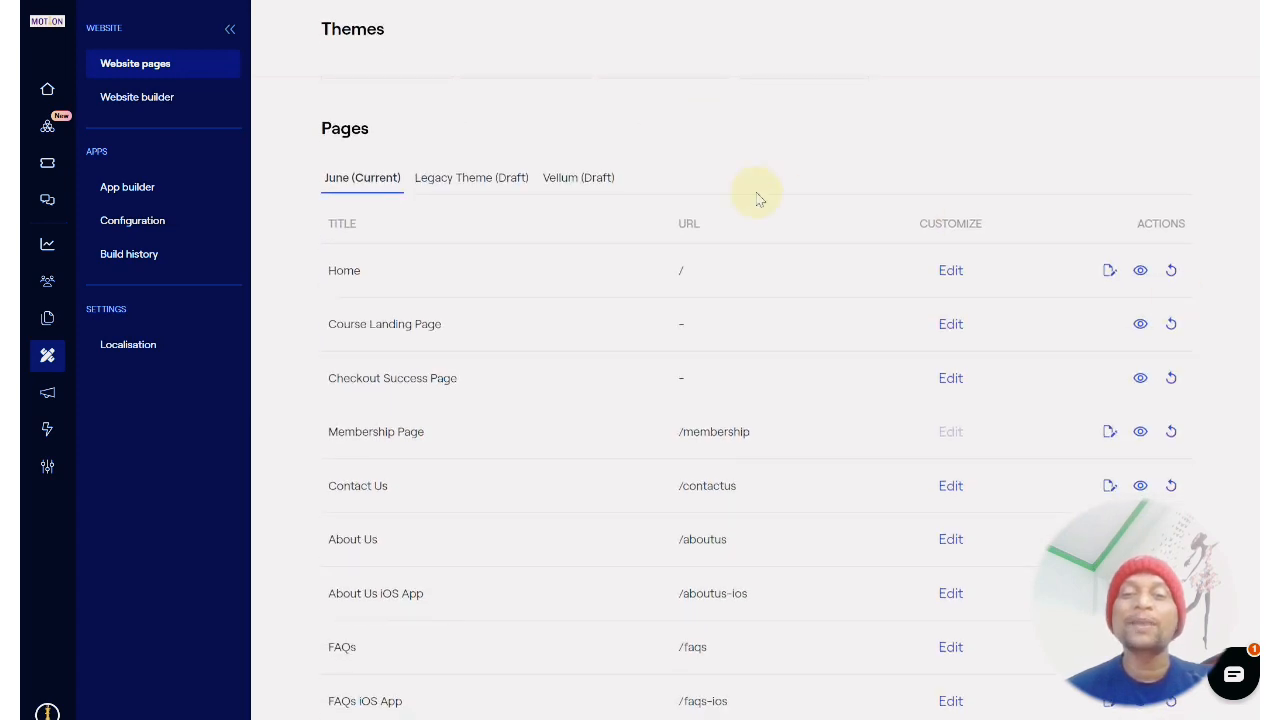
left_click(956, 279)
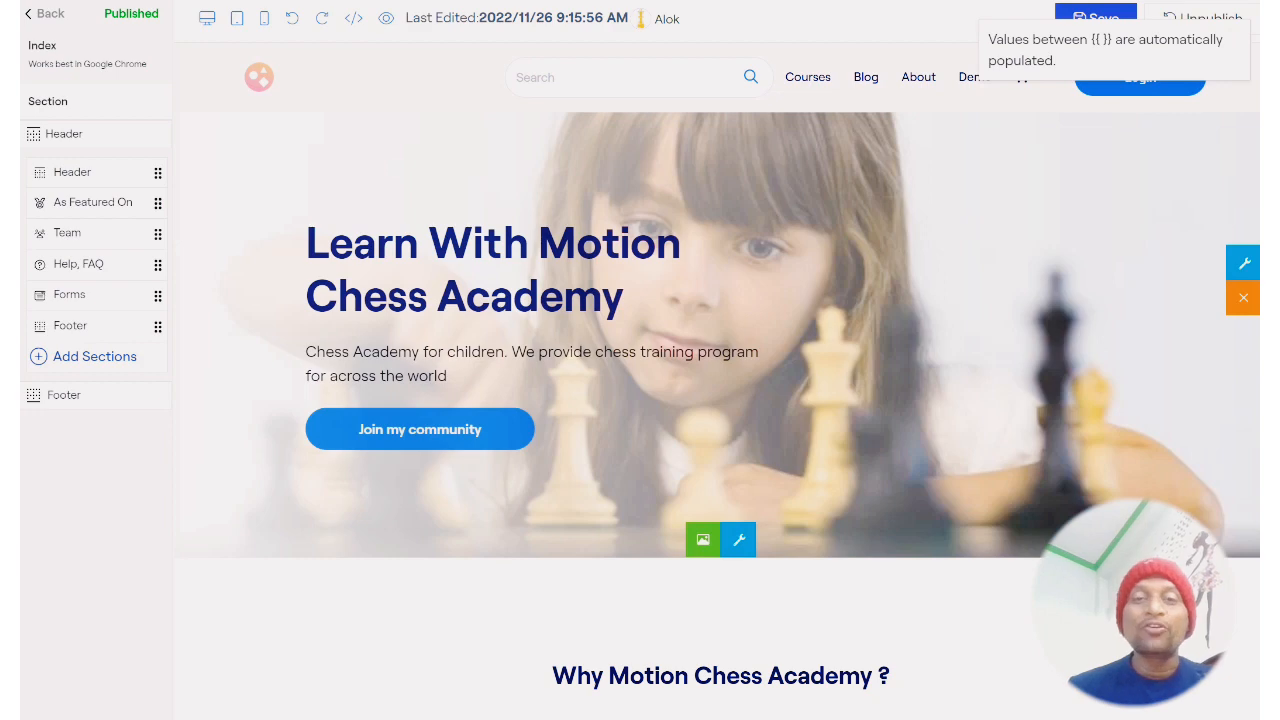
scroll(718, 400, "down", 15)
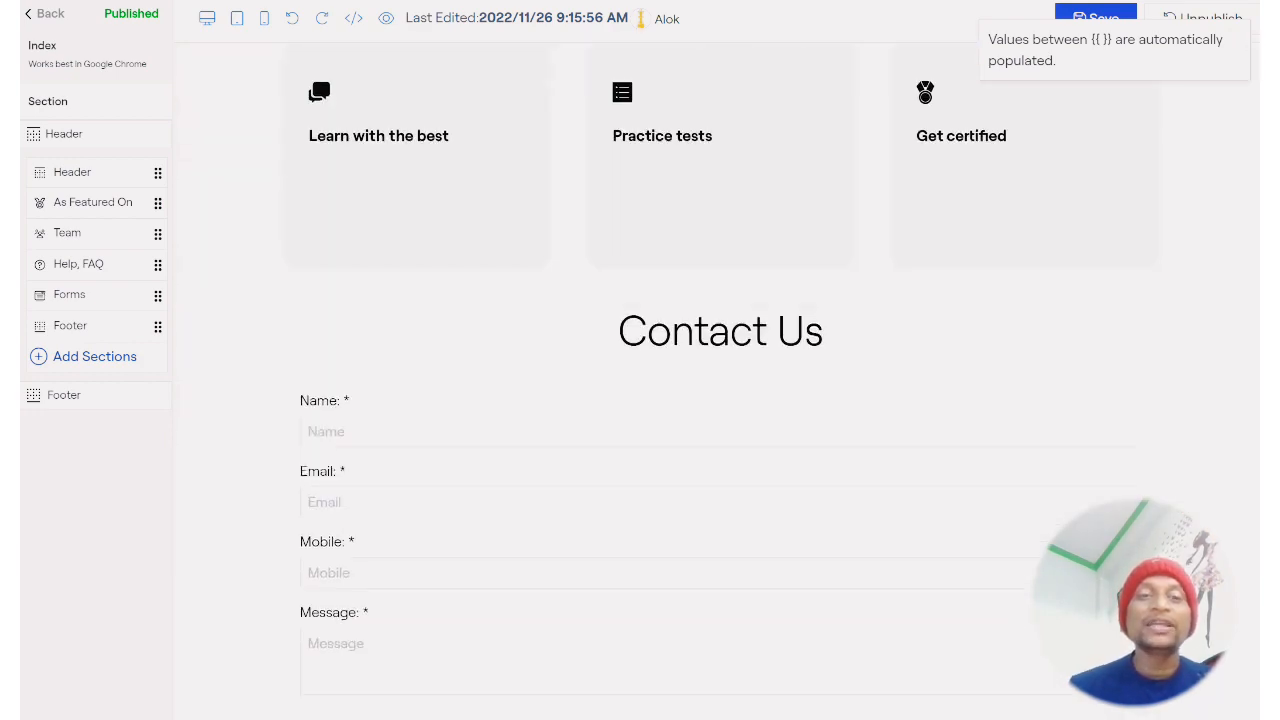
scroll(718, 400, "down", 15)
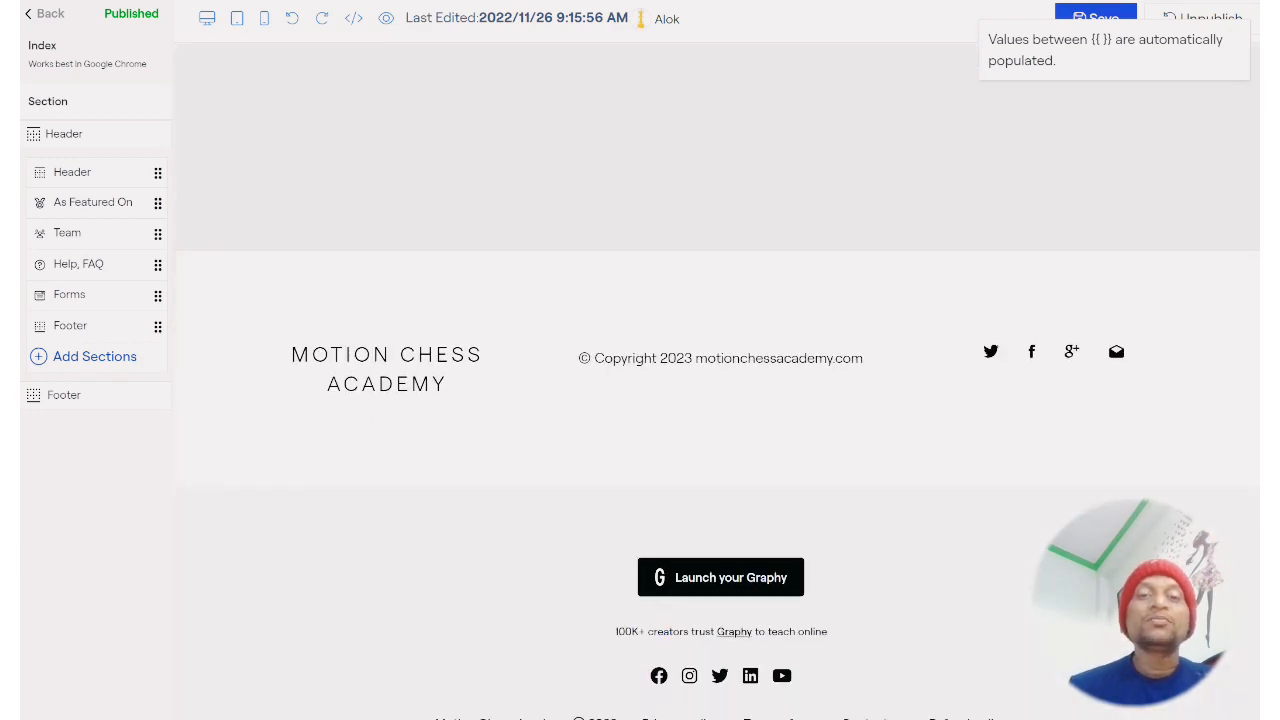
scroll(718, 400, "up", 1)
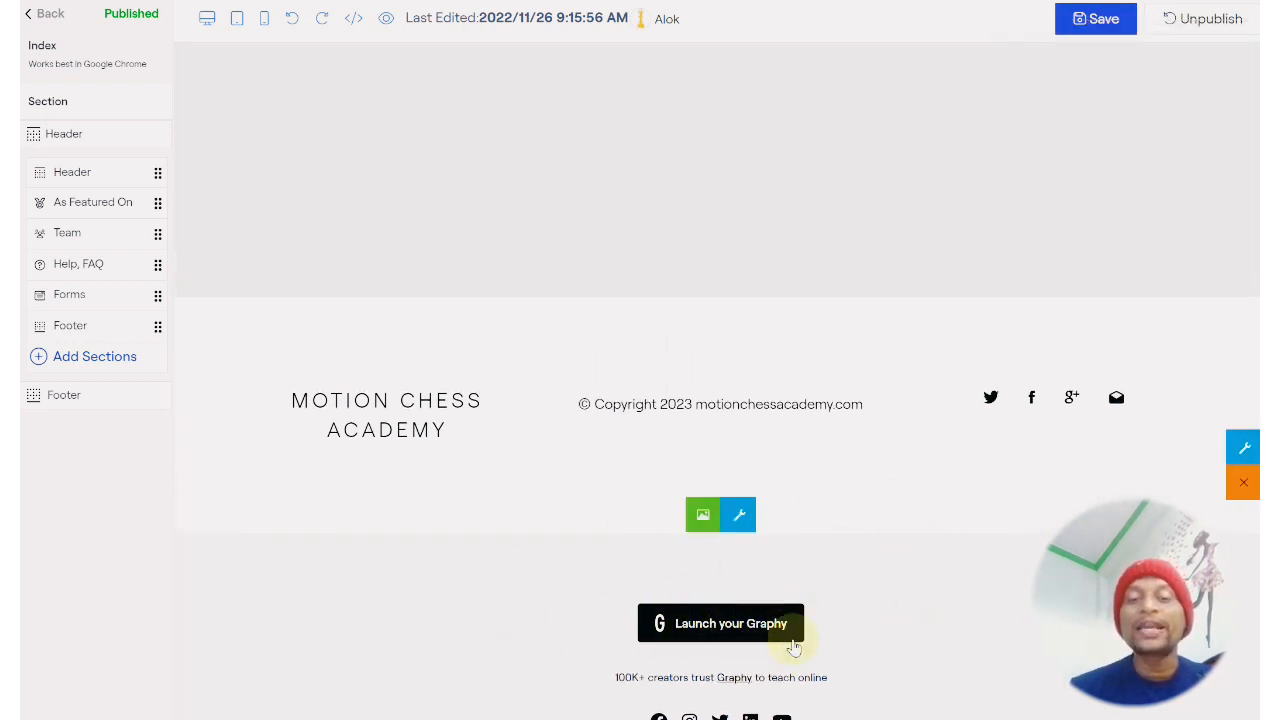
scroll(717, 380, "up", 20)
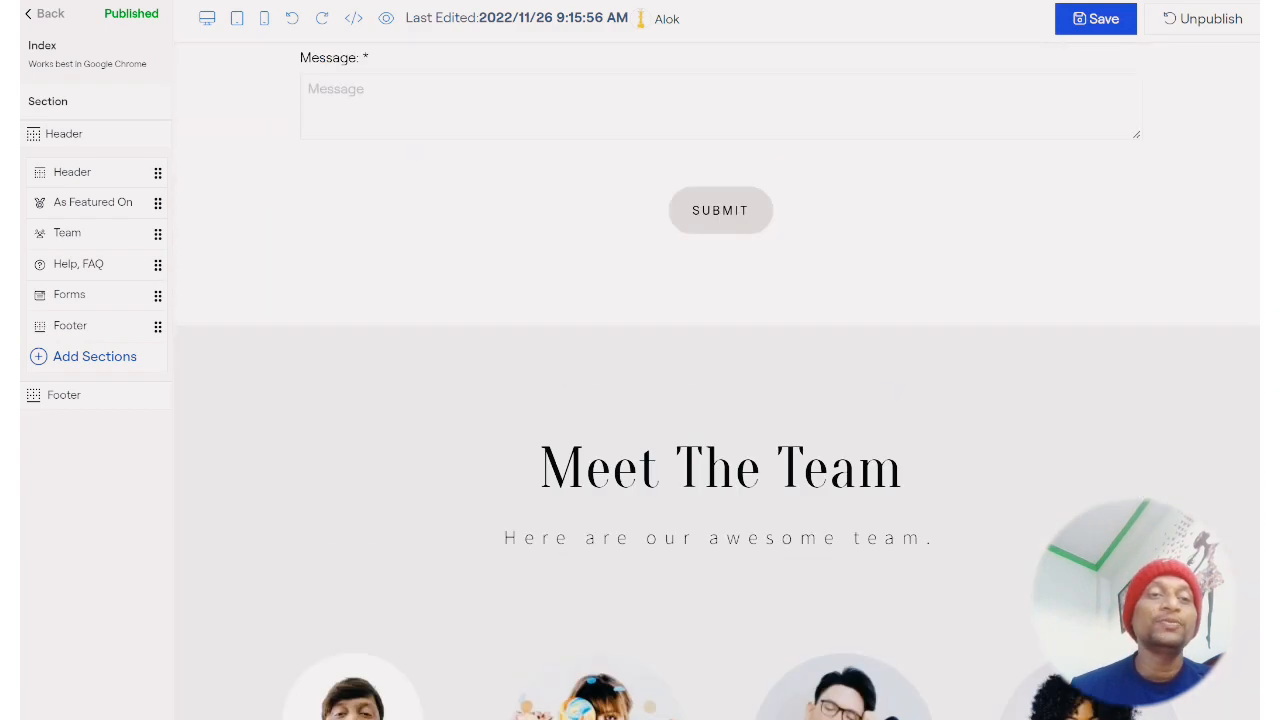
scroll(717, 380, "down", 1)
scroll(717, 380, "down", 20)
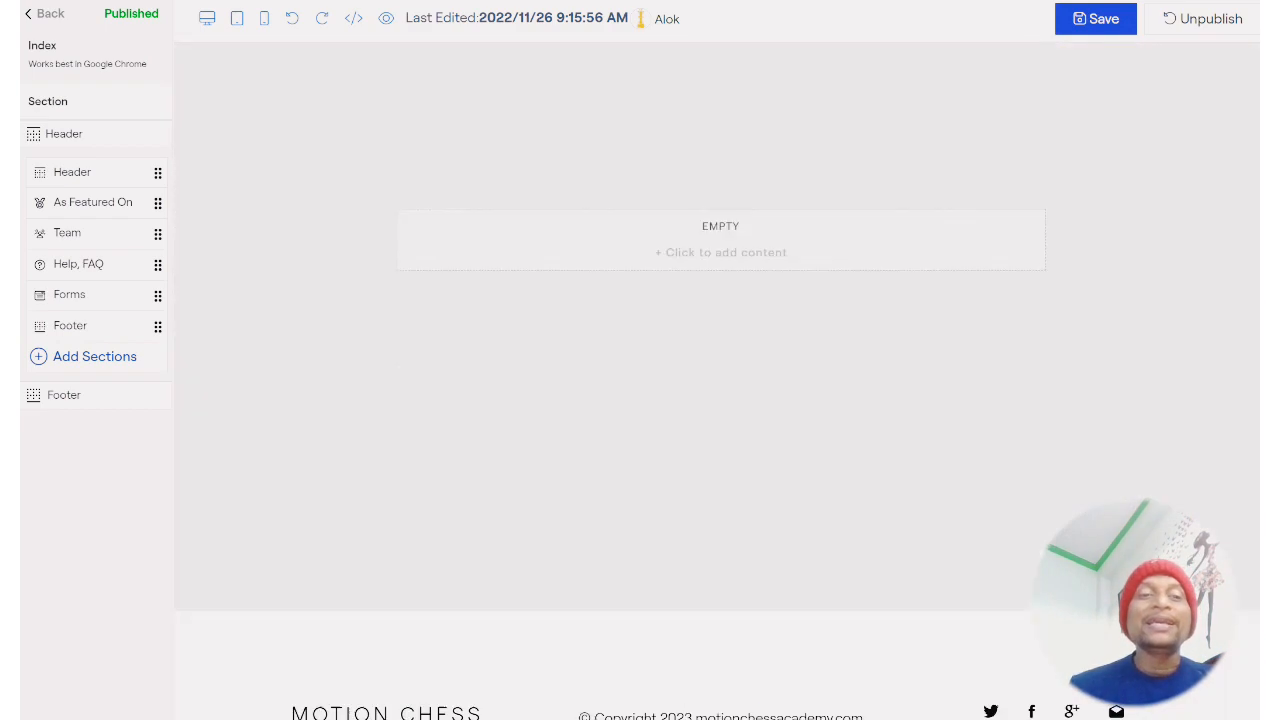
scroll(717, 380, "up", 20)
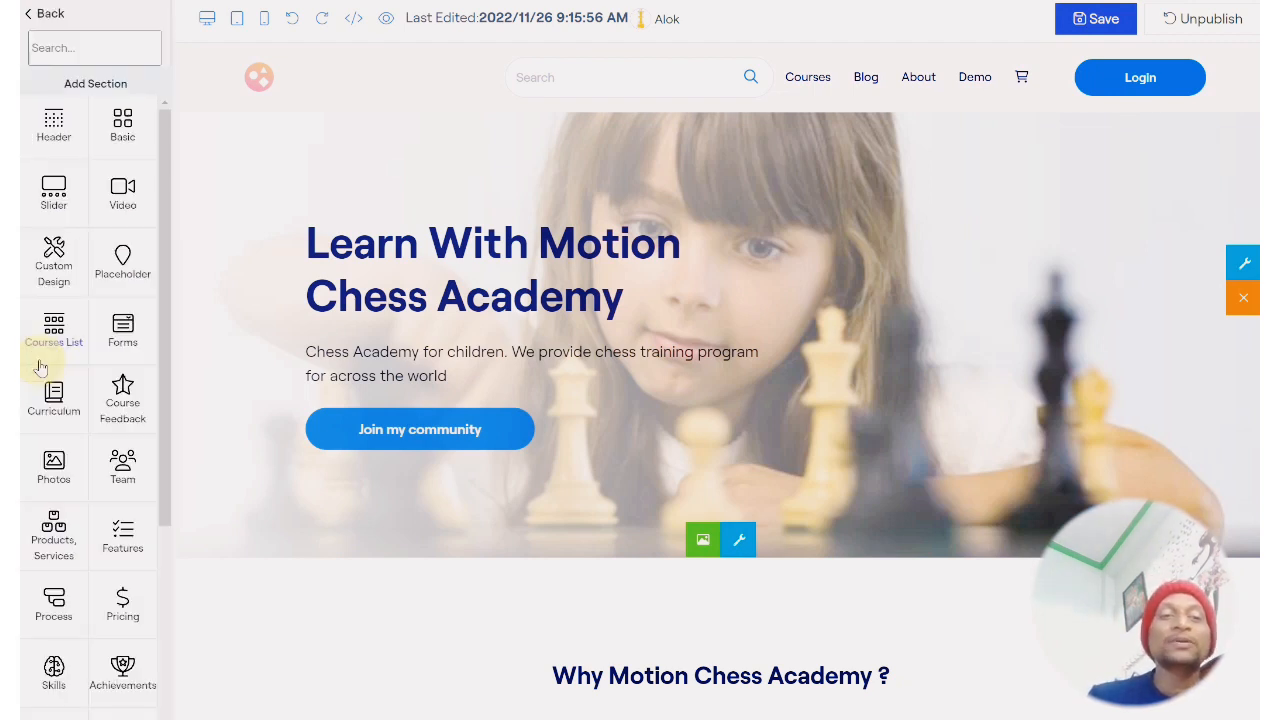
Browse the section types that can be added to the Home page, and return to the website management page
left_click(40, 366)
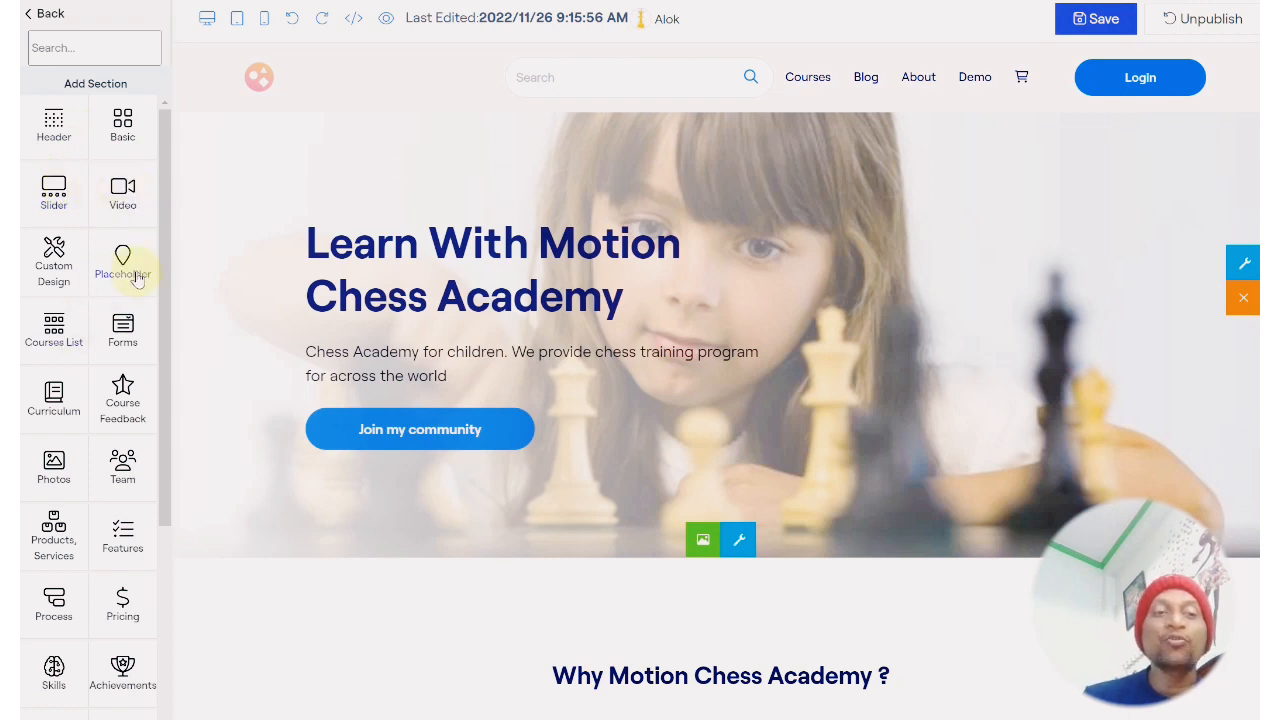
left_click_drag(163, 293, 172, 411)
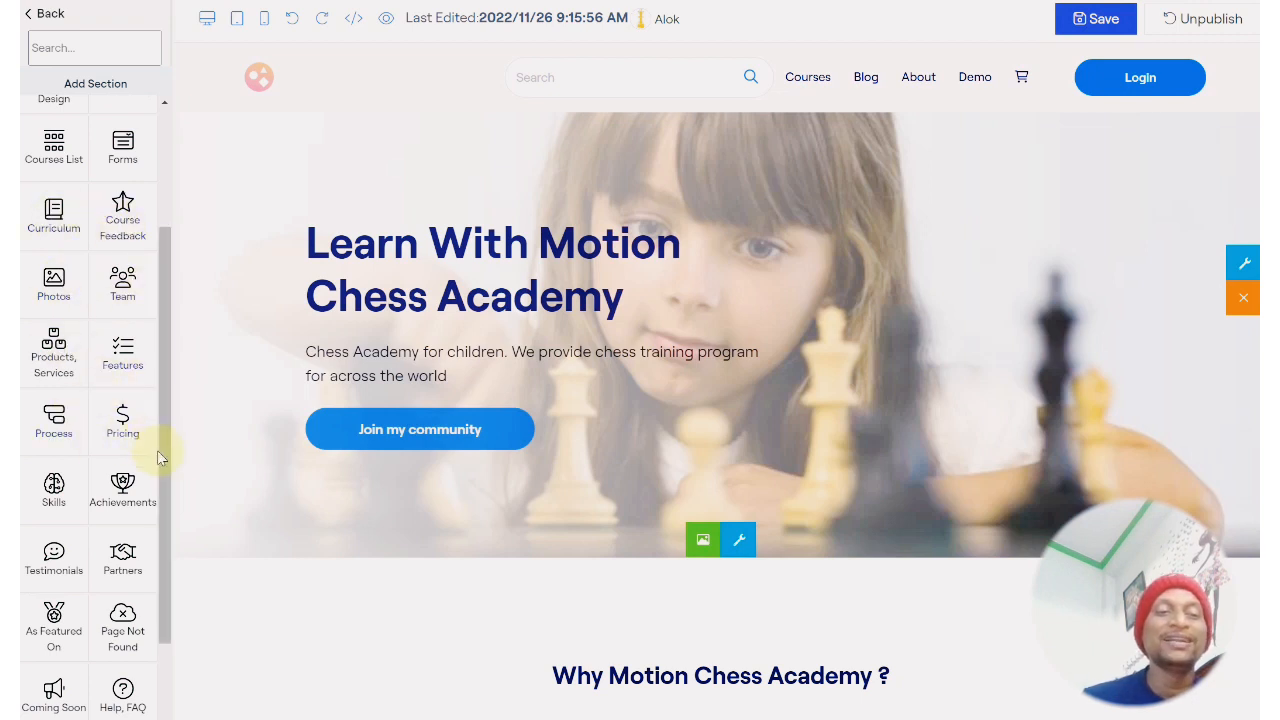
left_click_drag(157, 443, 183, 565)
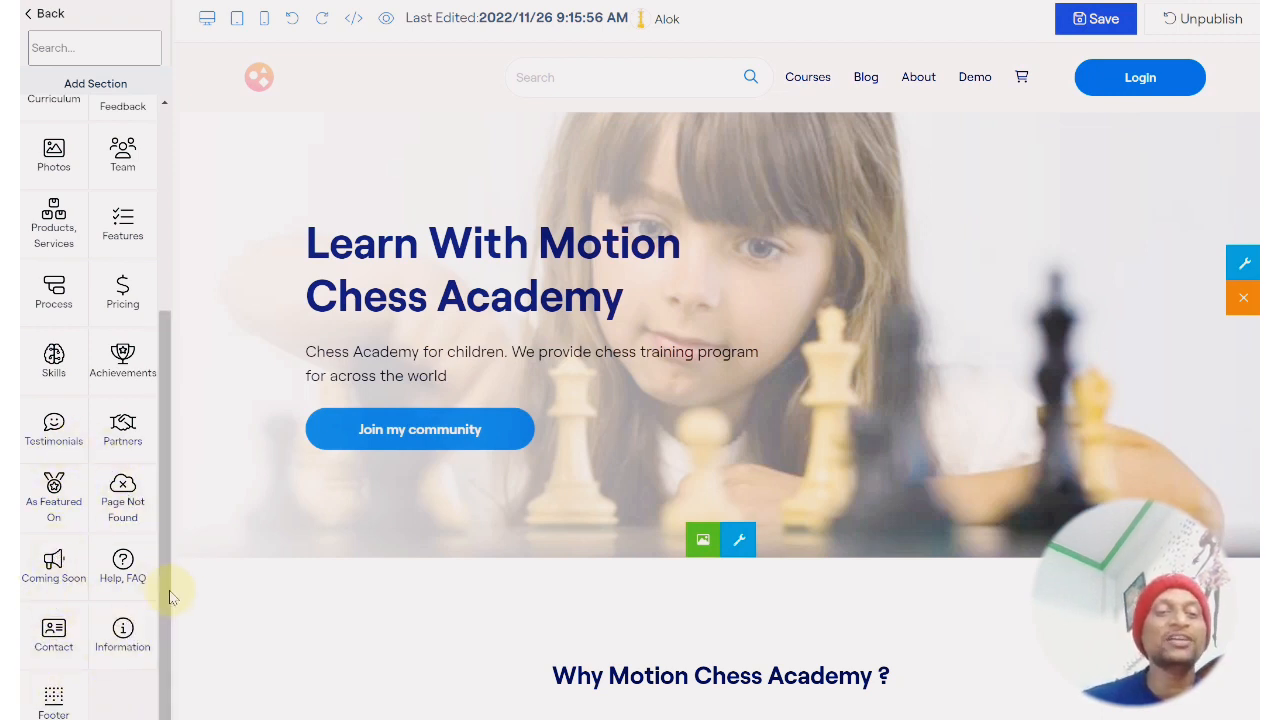
left_click_drag(168, 594, 160, 306)
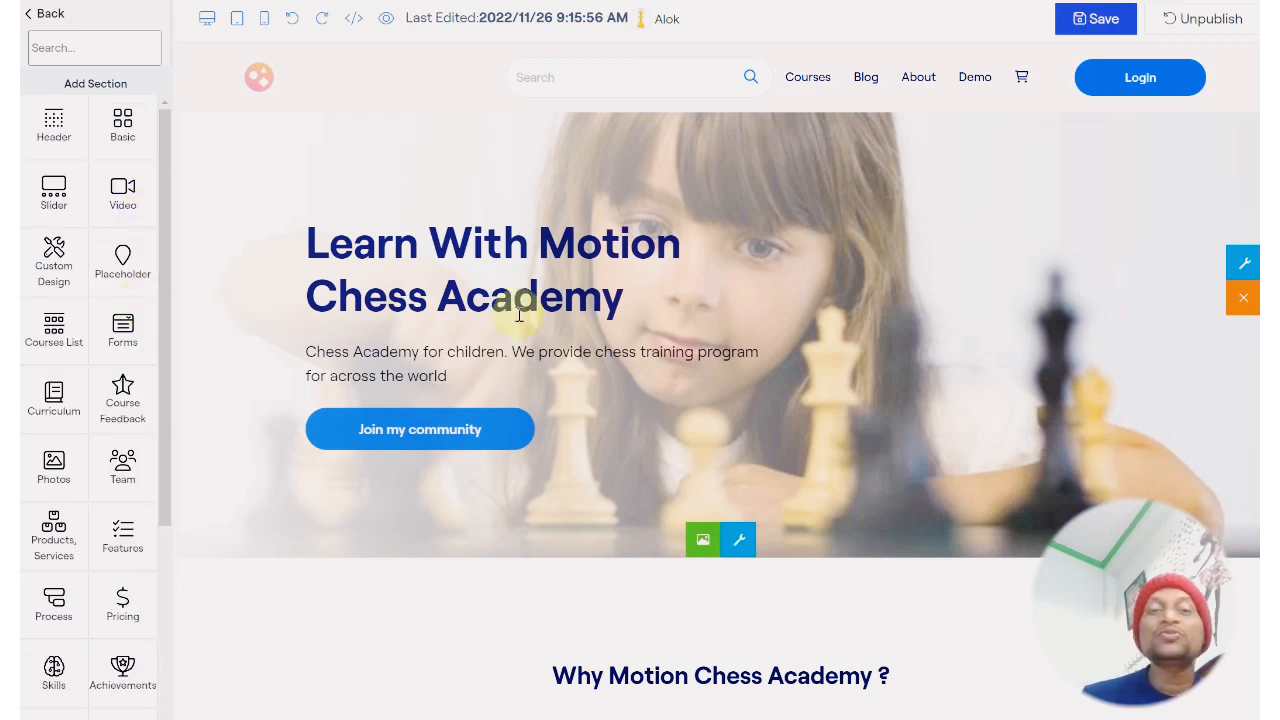
left_click(30, 16)
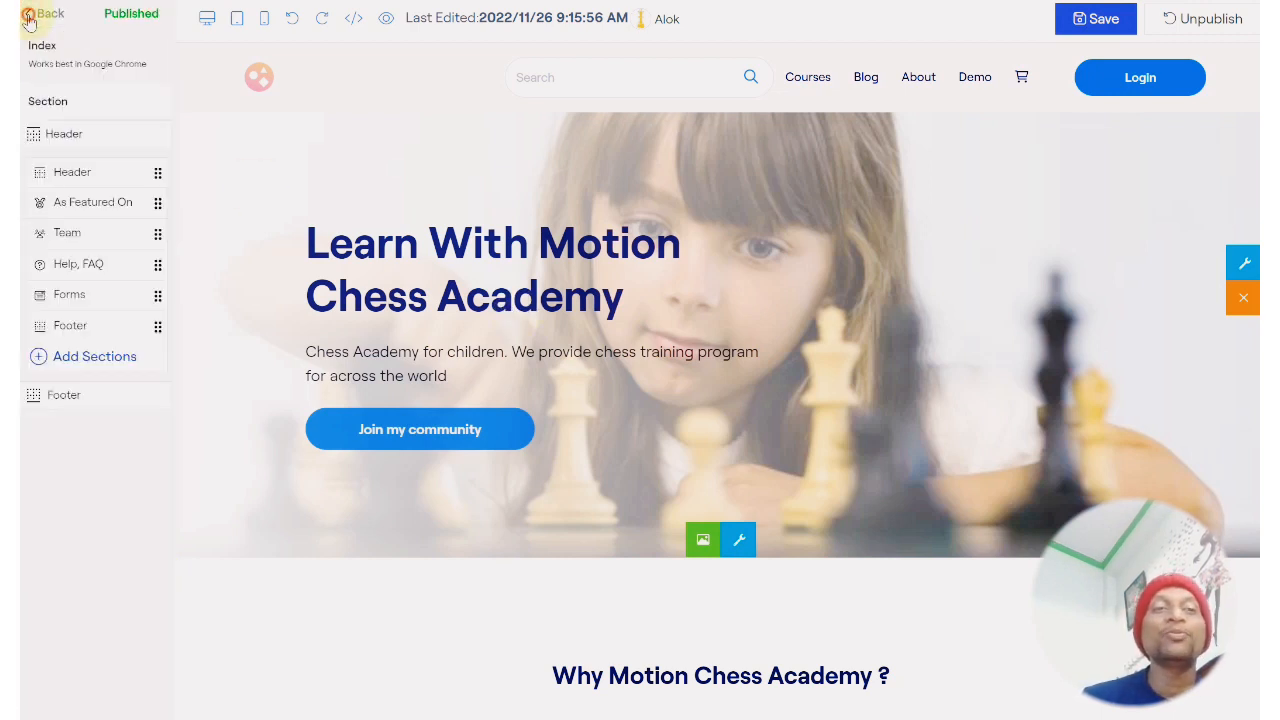
left_click(30, 16)
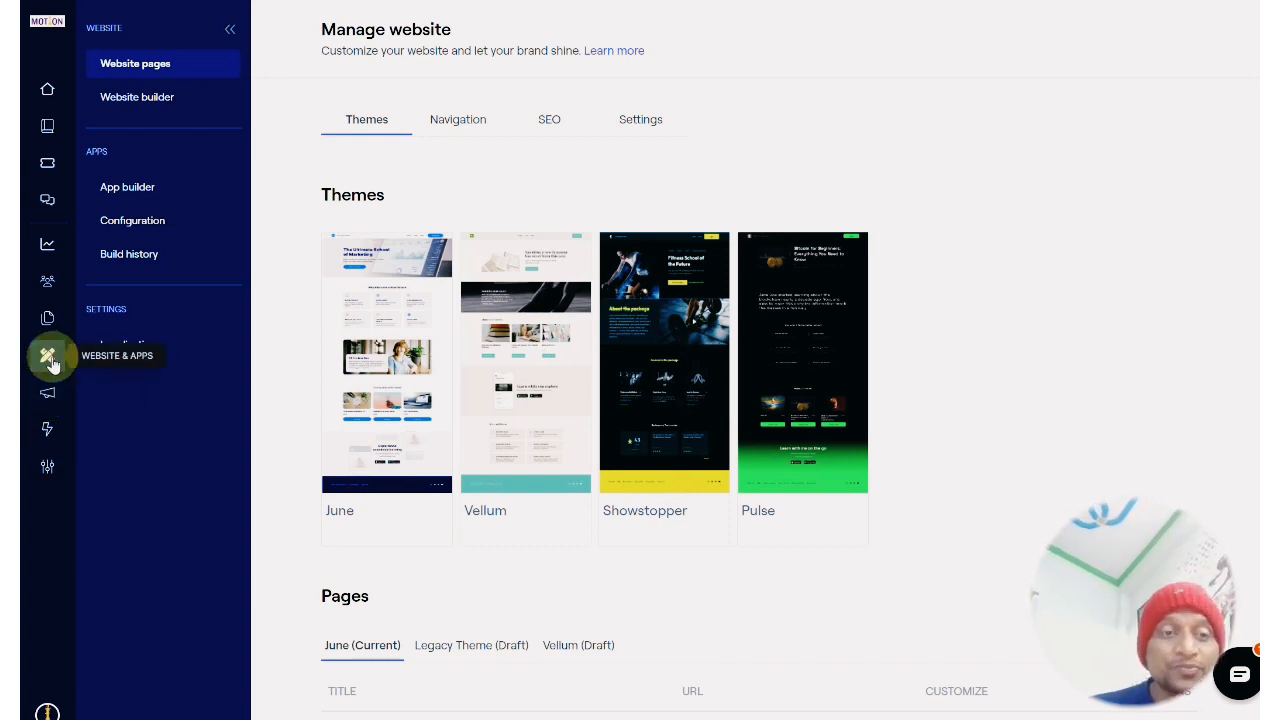
left_click(50, 362)
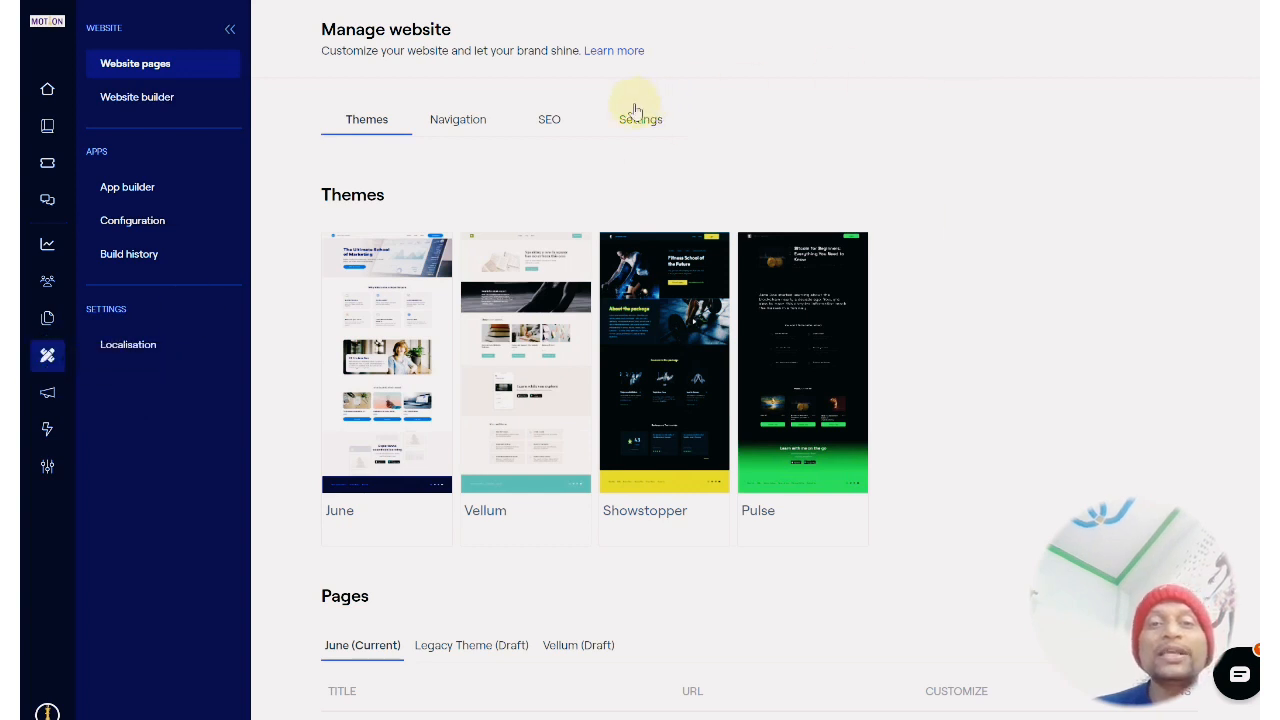
Examine the website settings from site name, logo and favicon through custom scripts and CSS to the store theme
left_click(641, 127)
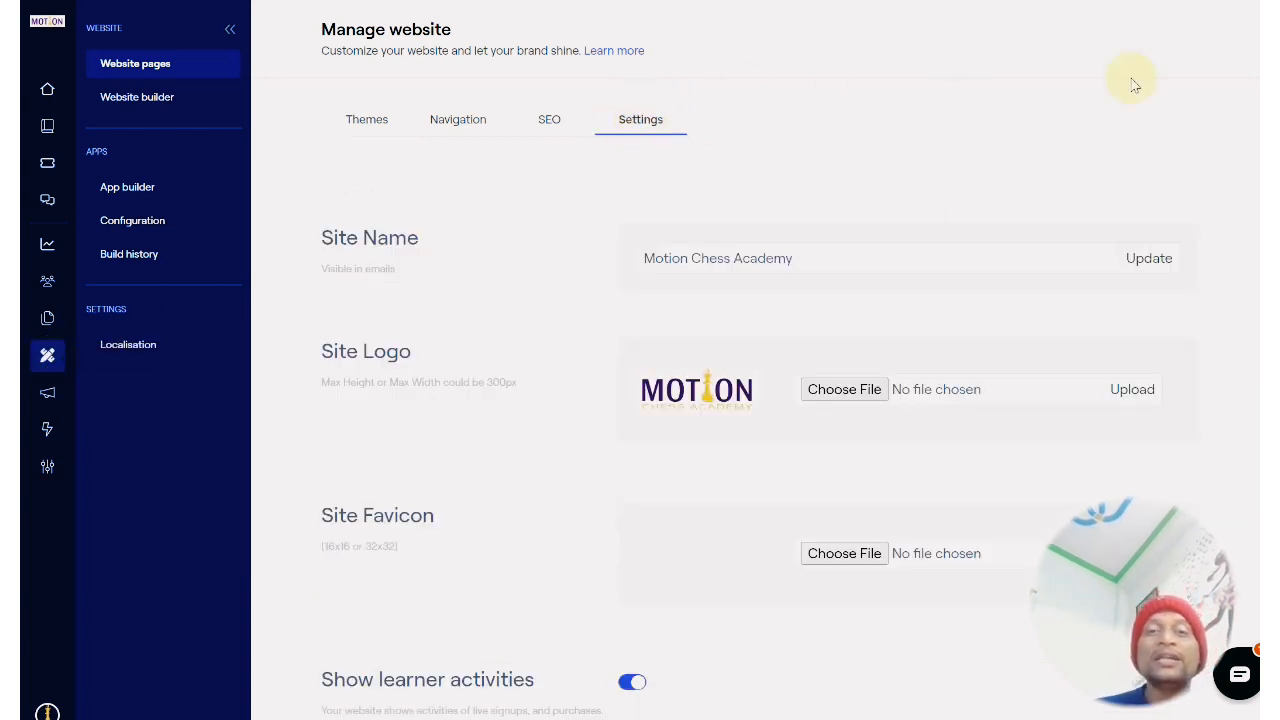
scroll(746, 417, "down", 3)
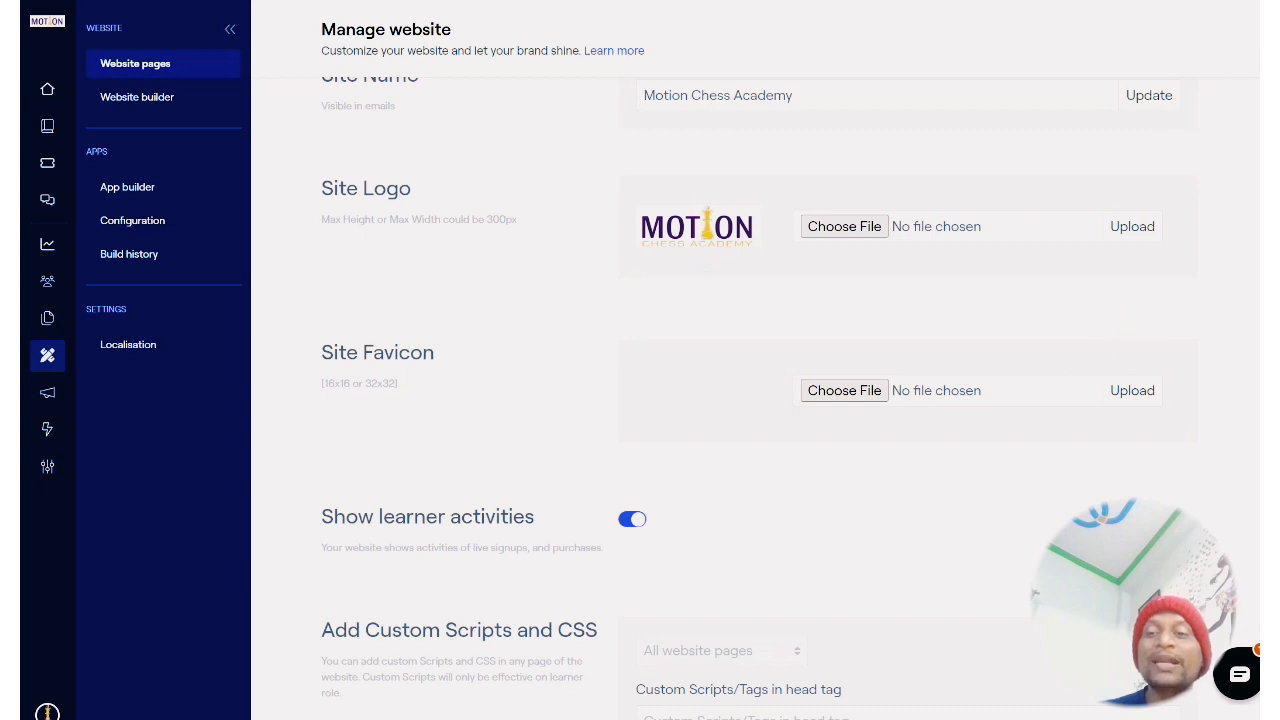
scroll(746, 400, "down", 5)
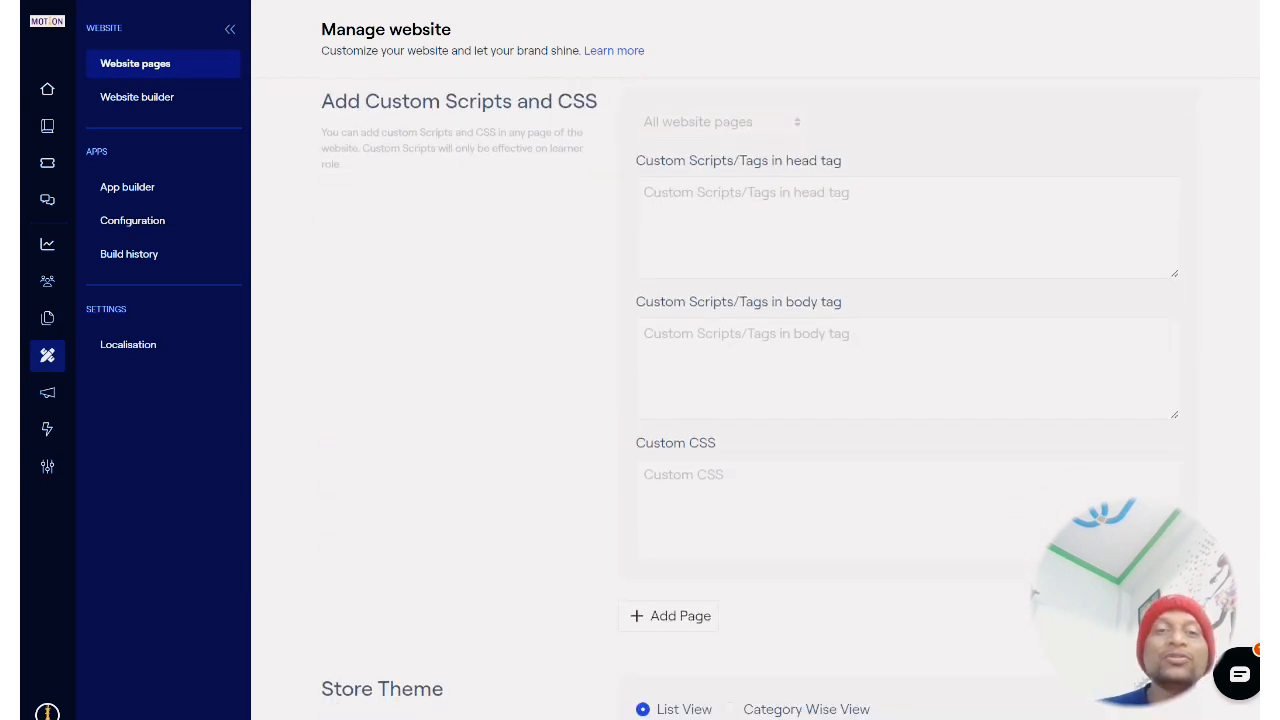
scroll(746, 400, "down", 1)
scroll(746, 400, "up", 1)
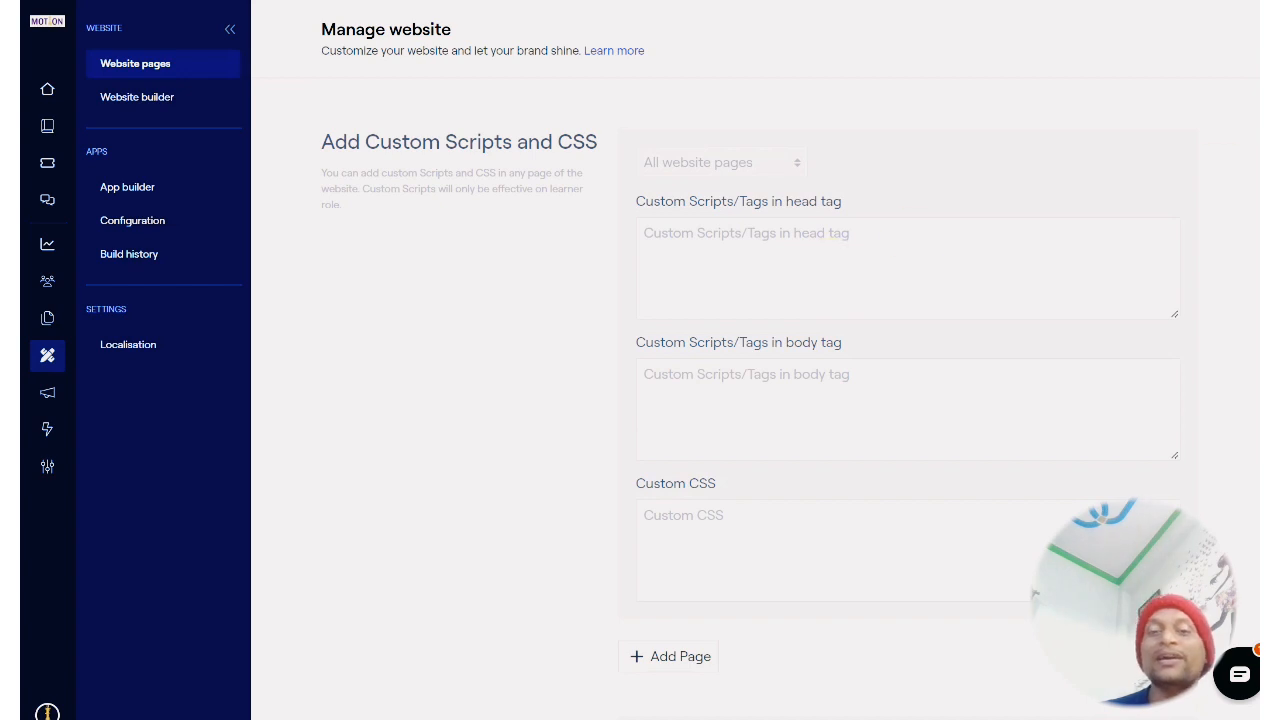
scroll(1034, 592, "down", 3)
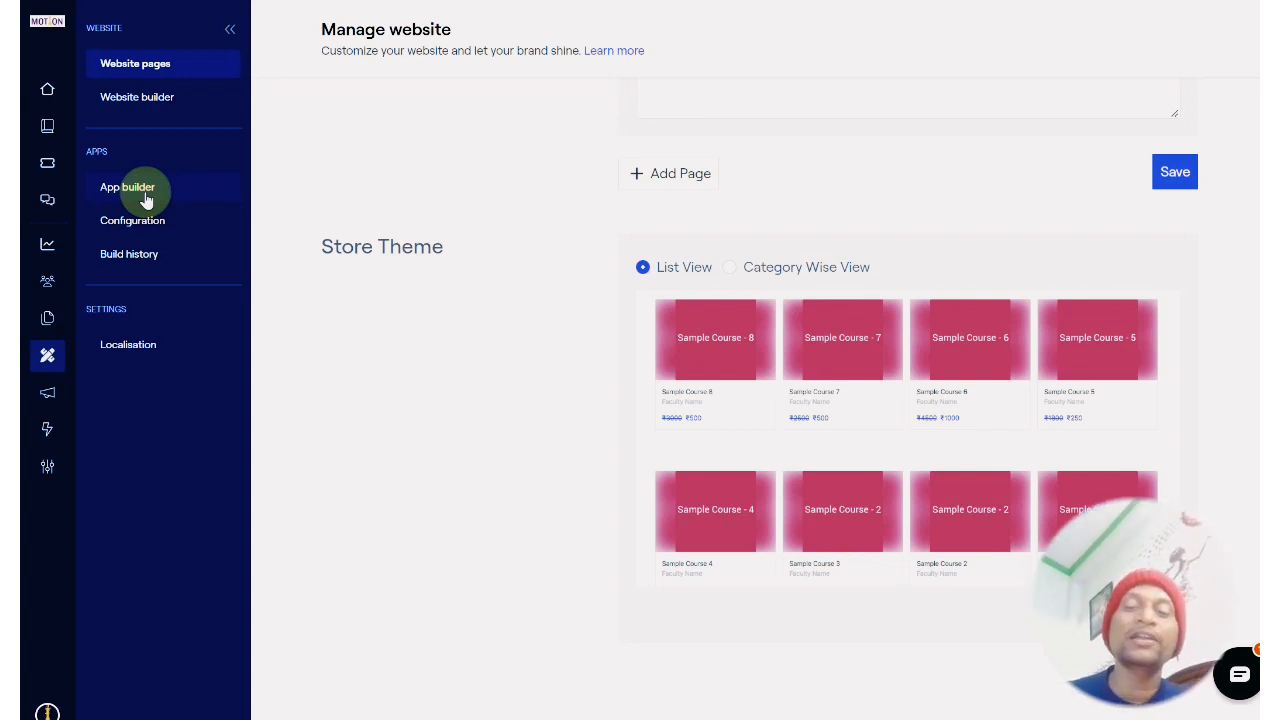
Look over the Messenger page for reaching learners and the list of published blogs
left_click(48, 395)
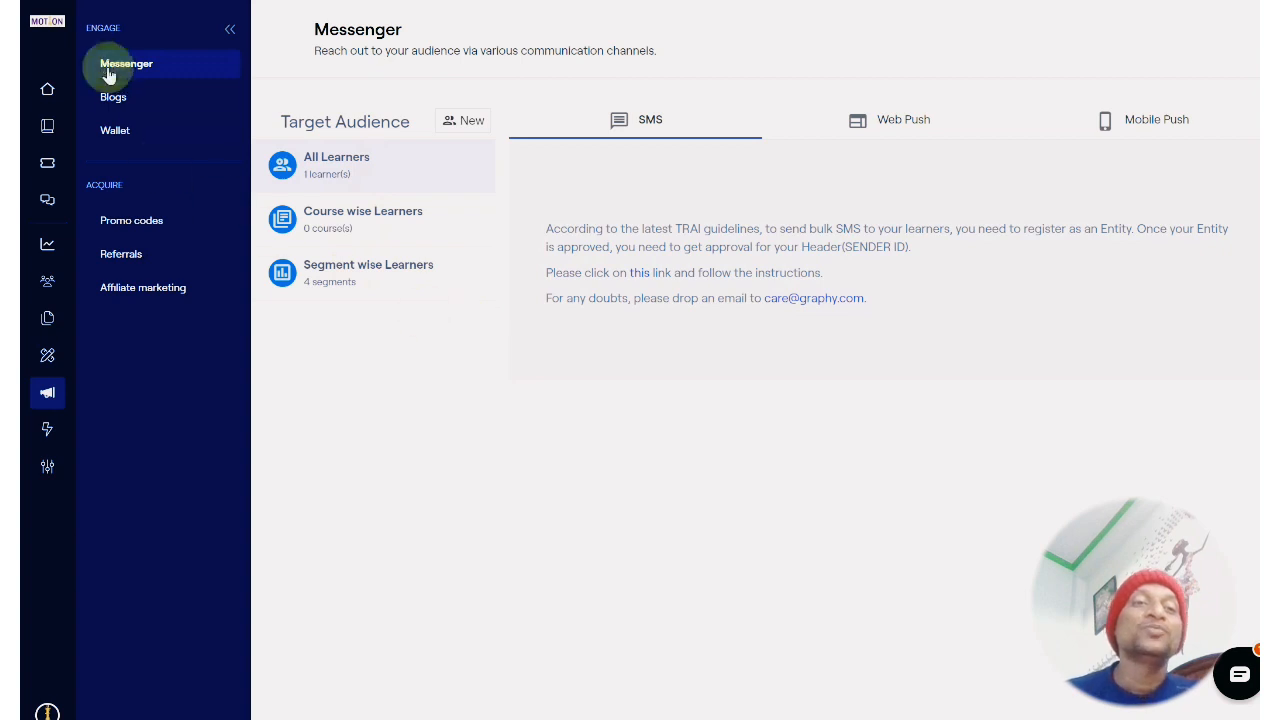
left_click(155, 111)
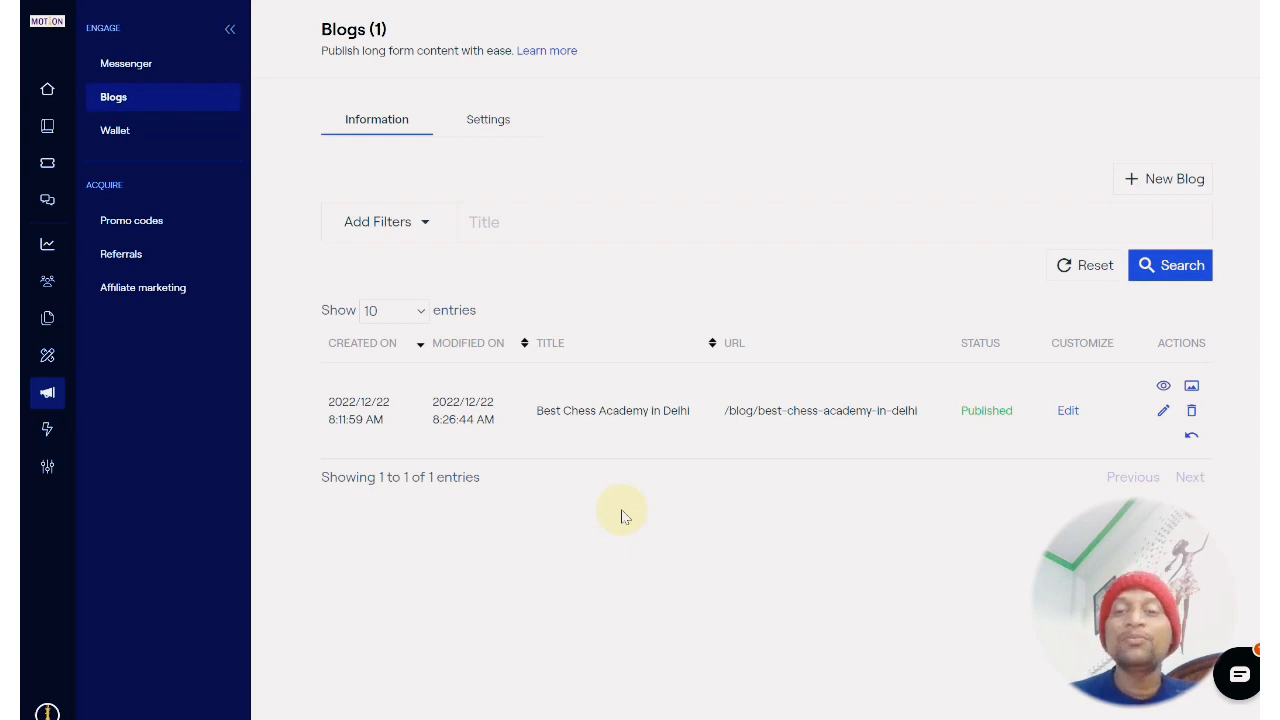
Start a new blog with the title "hi-every"
left_click(1166, 181)
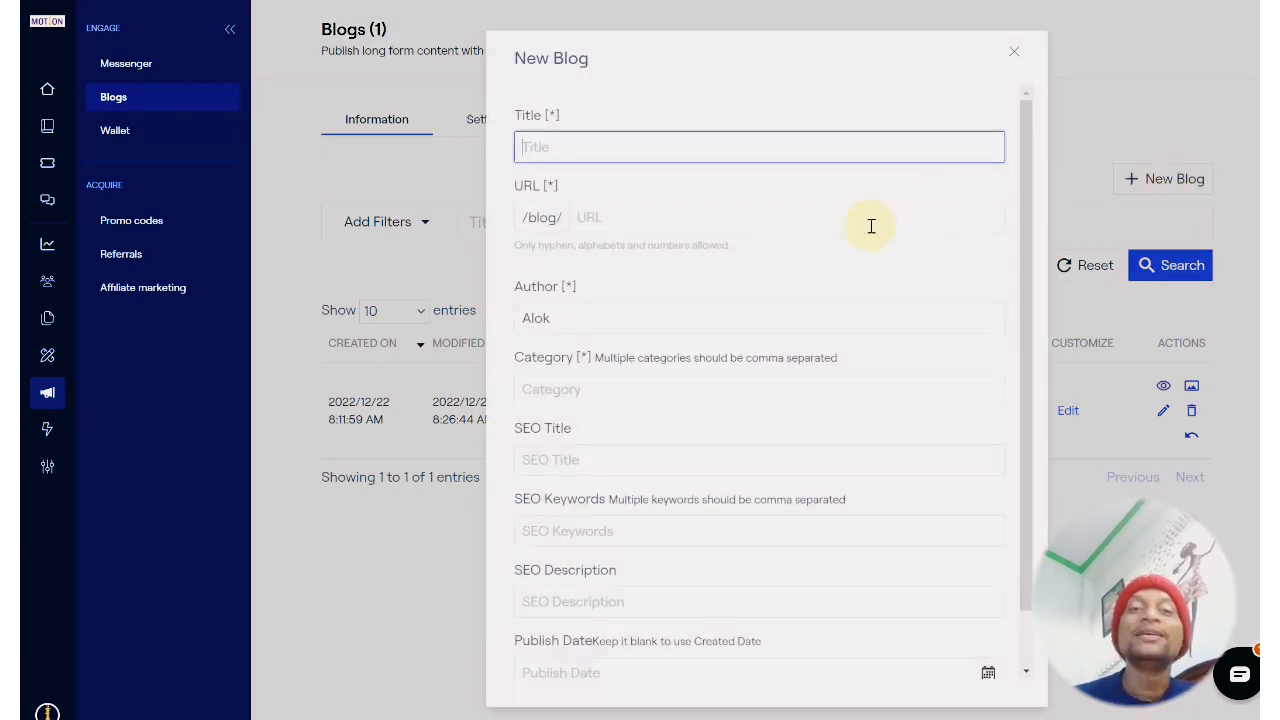
left_click(665, 219)
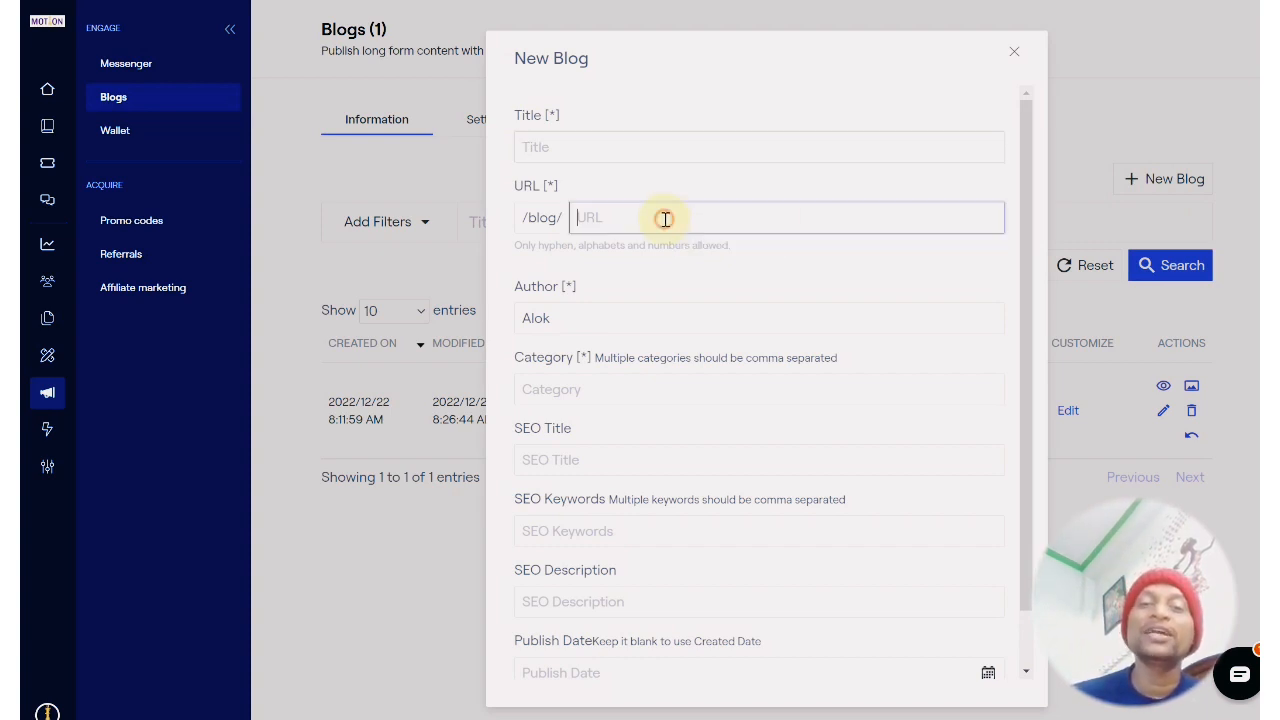
left_click(617, 132)
type("hi")
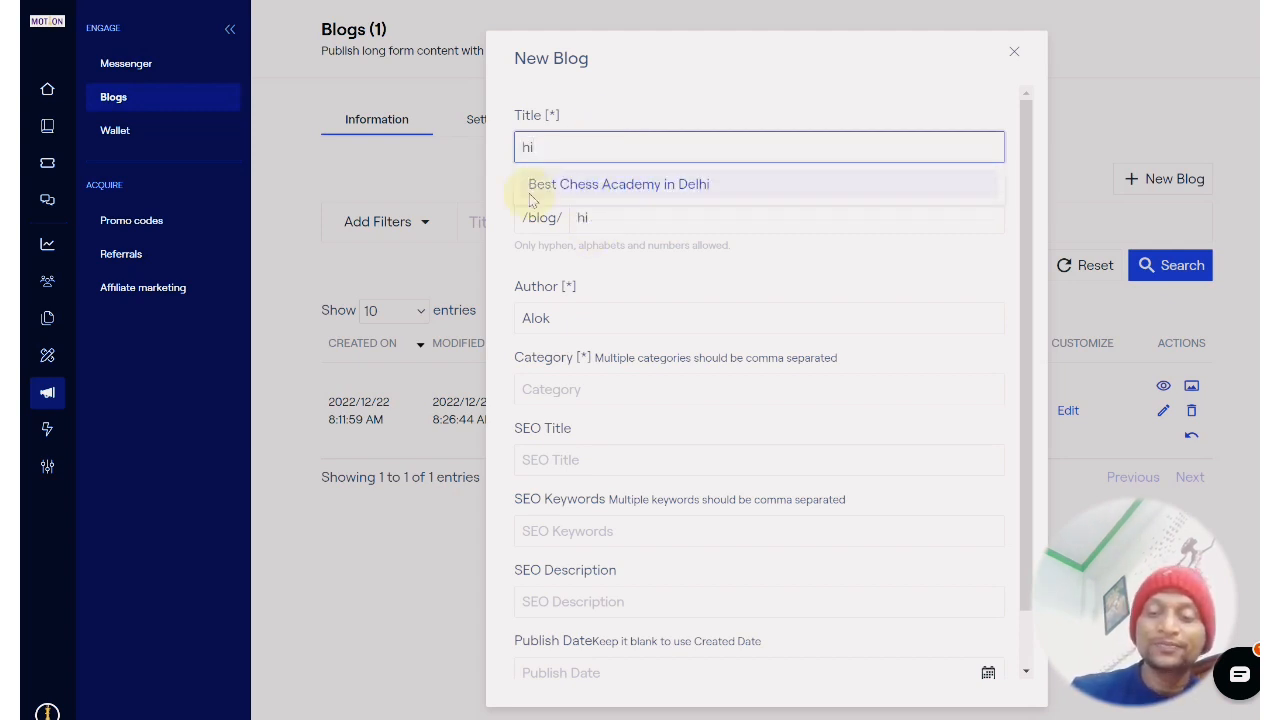
type("-every")
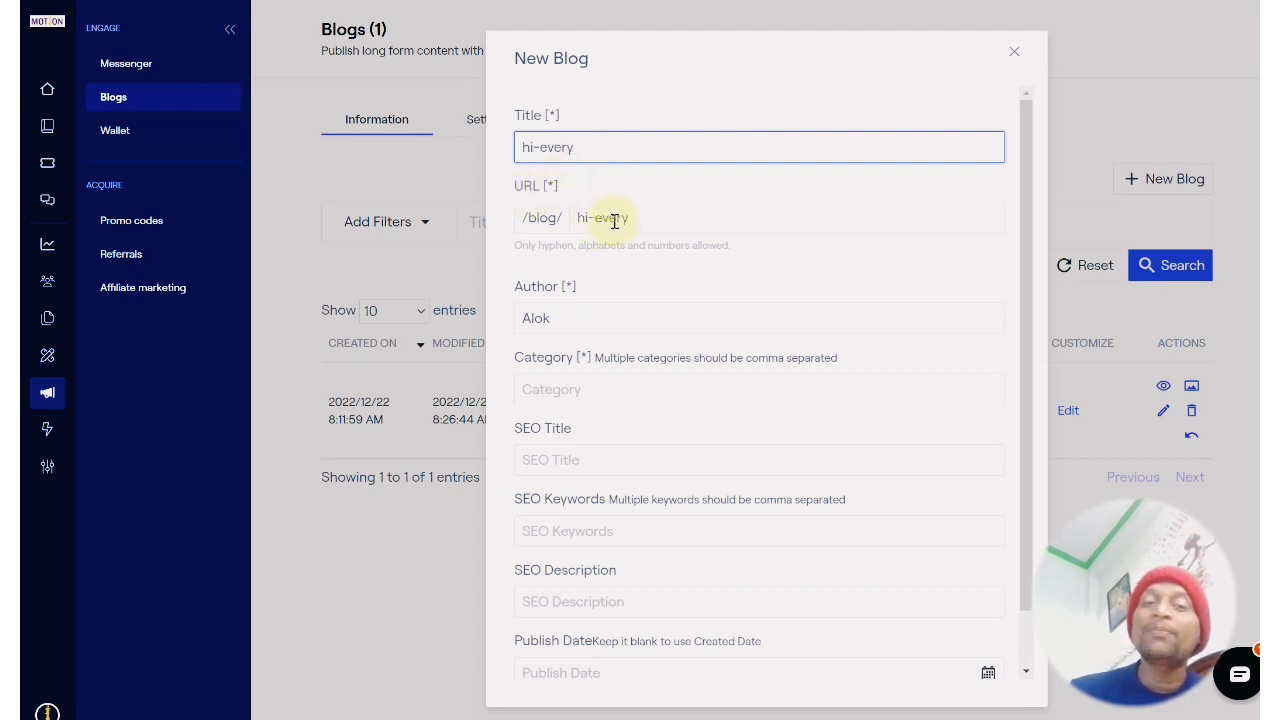
Review the new blog's URL, author, SEO title, keywords and description fields, and close the form without submitting
left_click(558, 222)
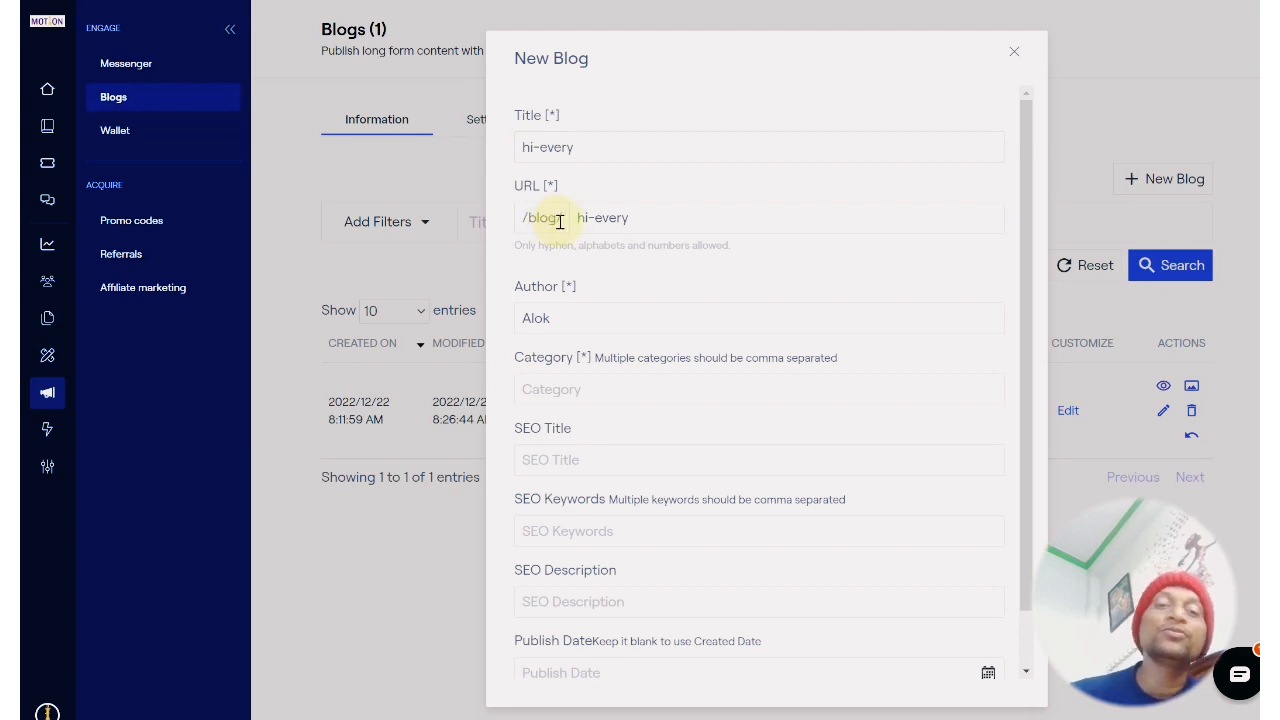
double_click(574, 315)
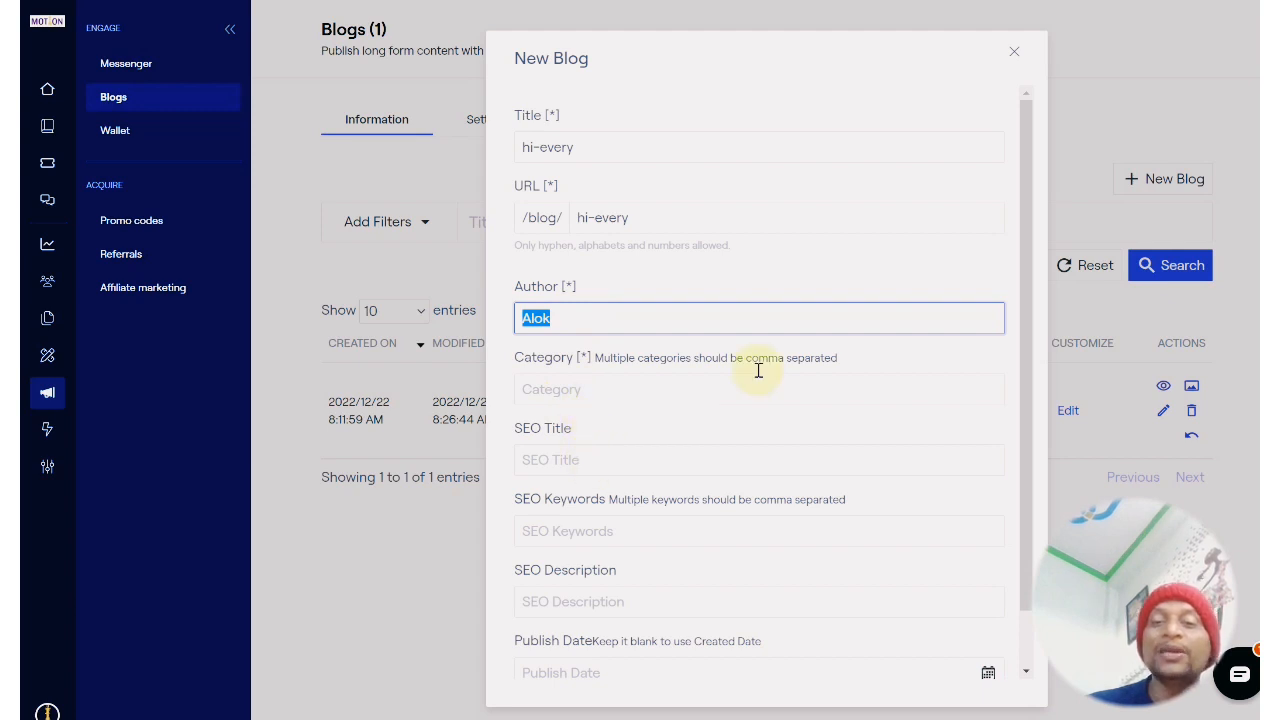
scroll(1023, 309, "down", 1)
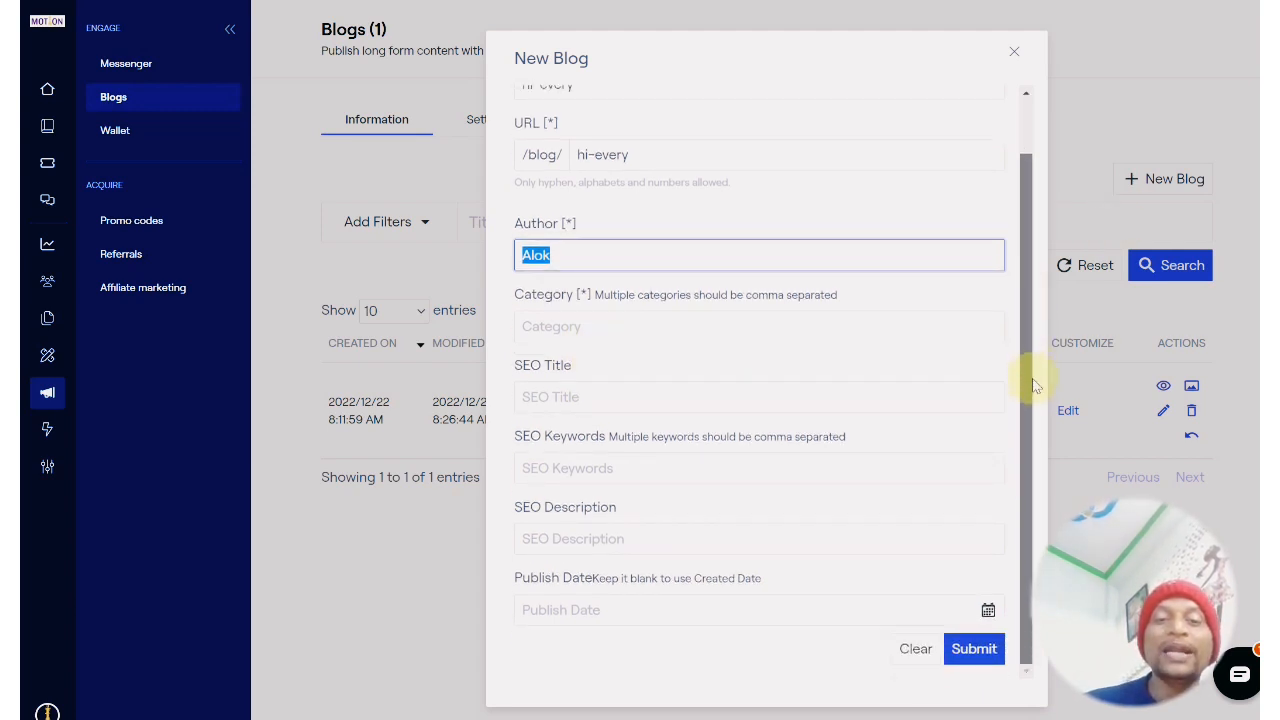
left_click(619, 396)
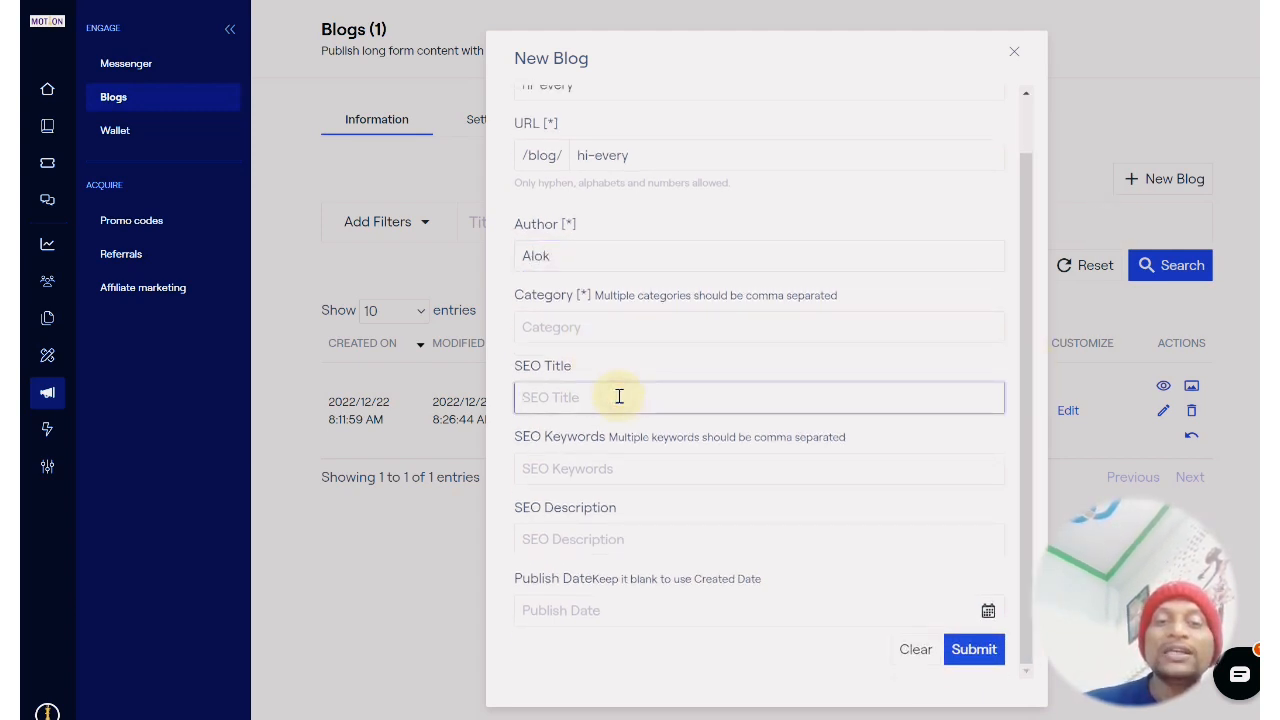
left_click(681, 470)
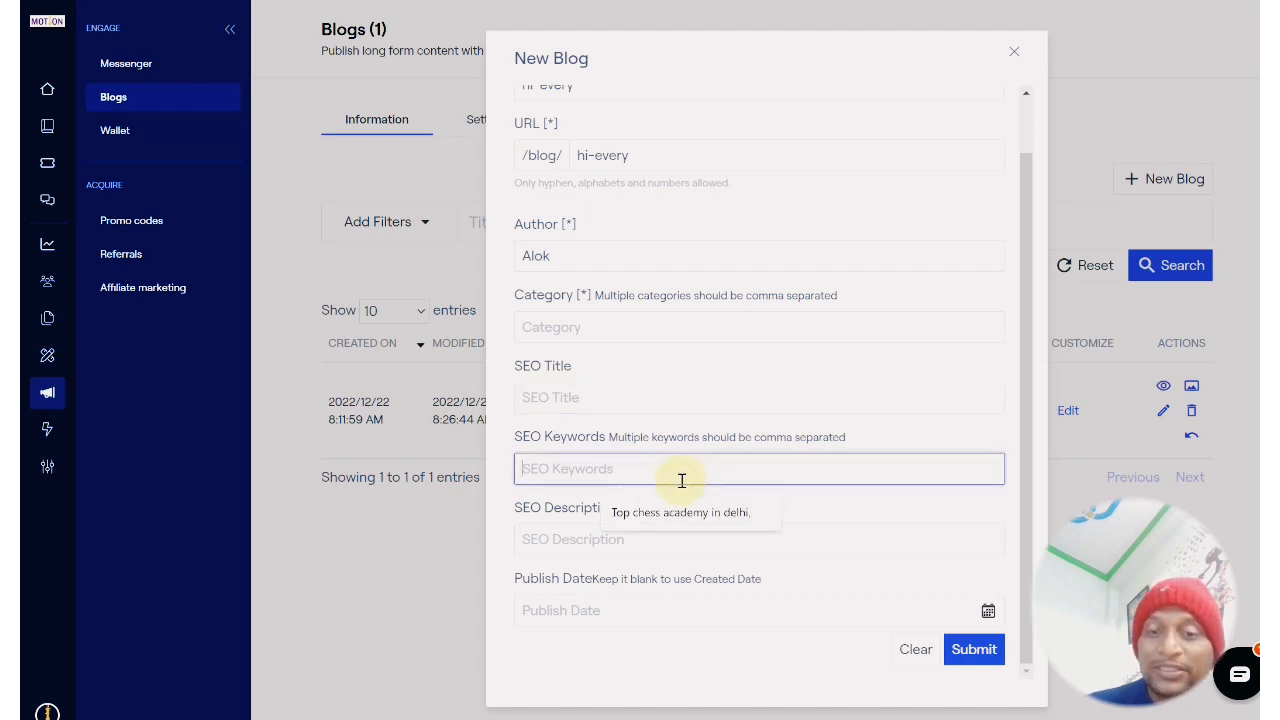
left_click(717, 545)
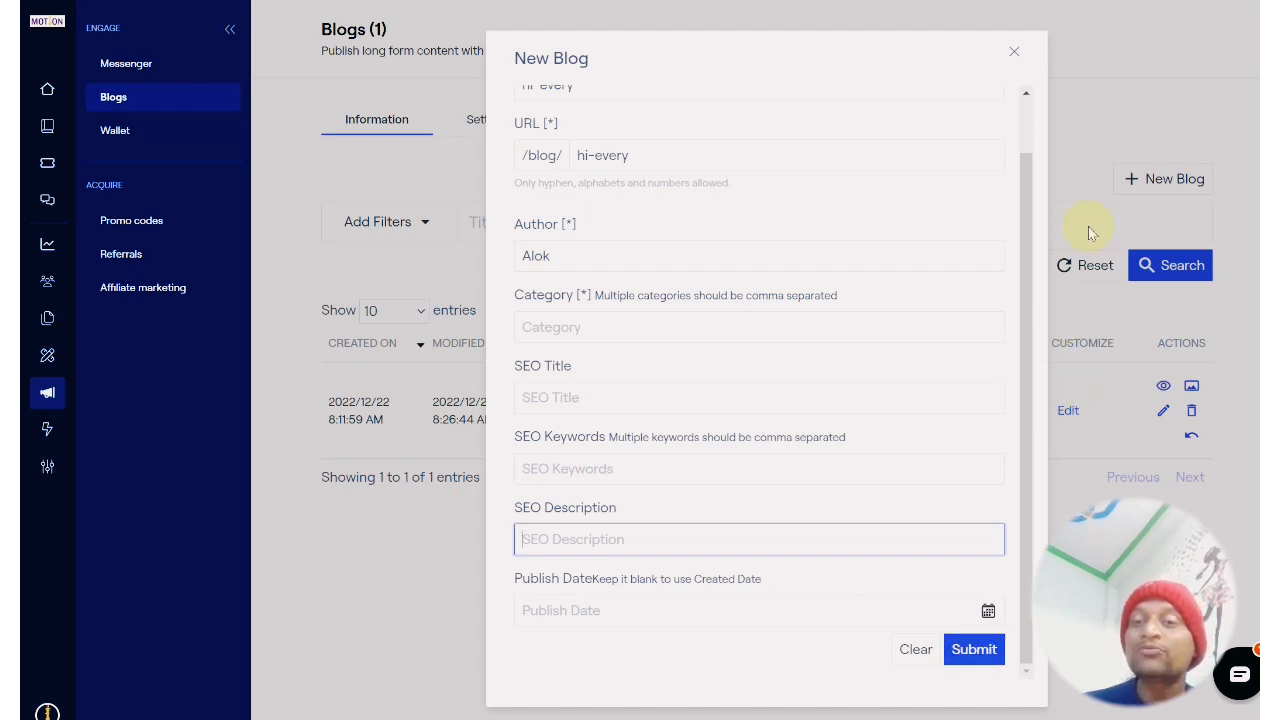
left_click(1014, 52)
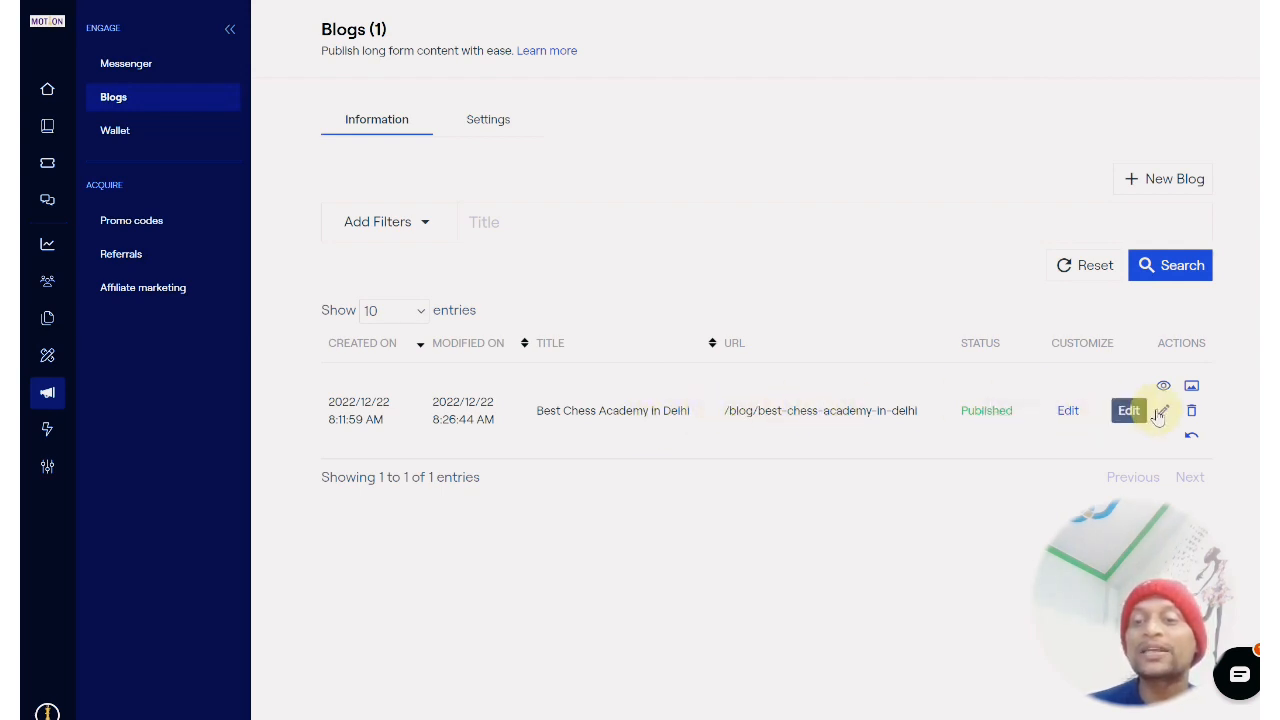
Open the "Best Chess Academy in Delhi" blog for customizing, browse the section types available to add, and return to the blog list
left_click(1068, 413)
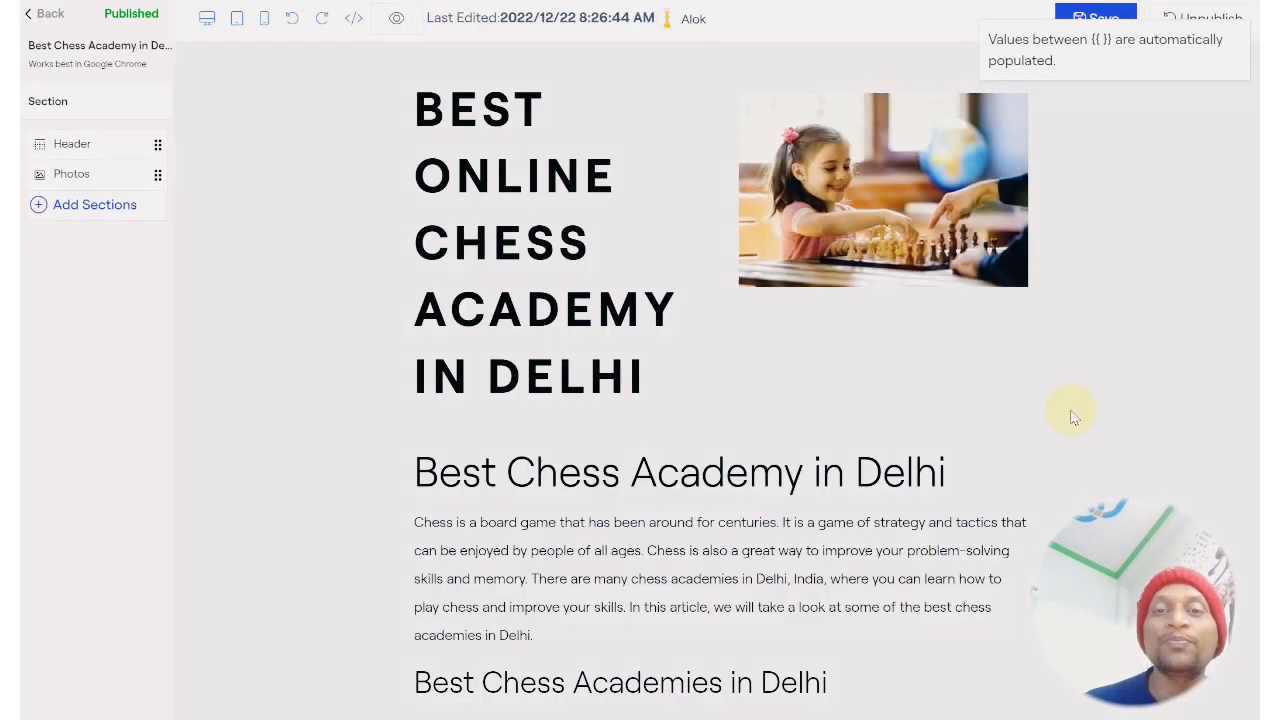
mouse_move(1258, 66)
left_mouse_down()
mouse_move(1257, 208)
mouse_move(1257, 66)
left_mouse_up()
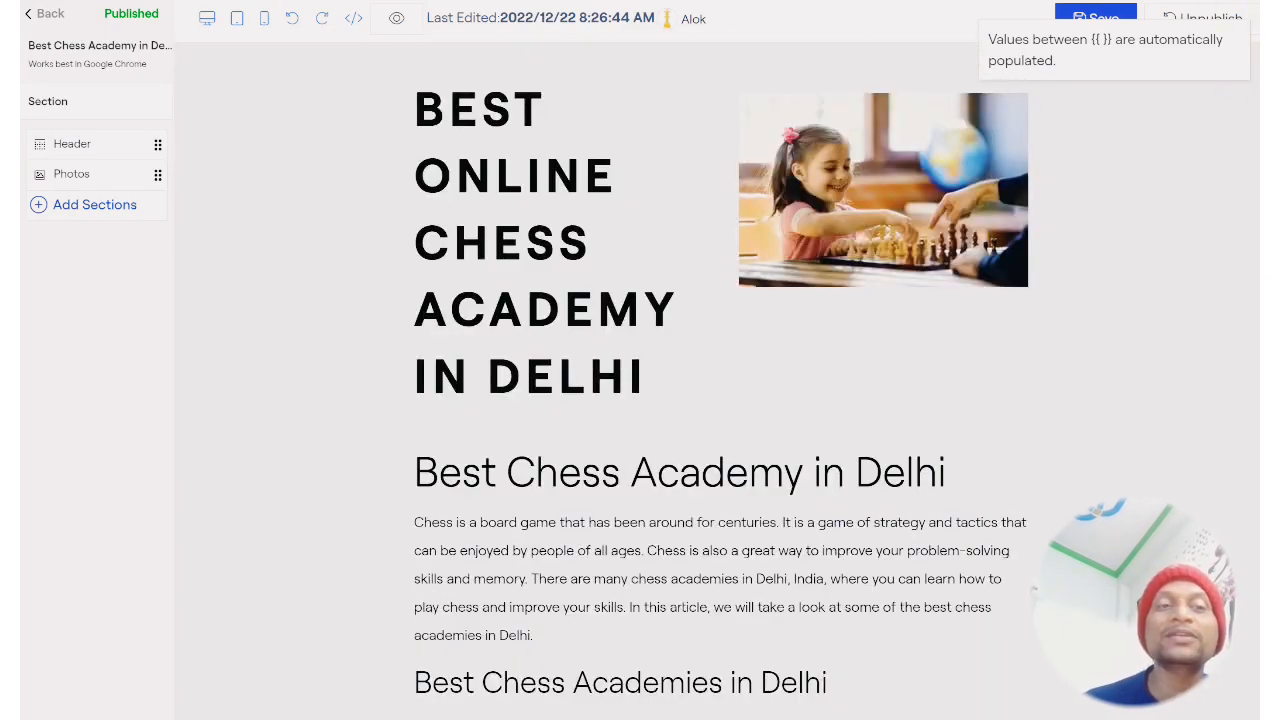
left_click(38, 206)
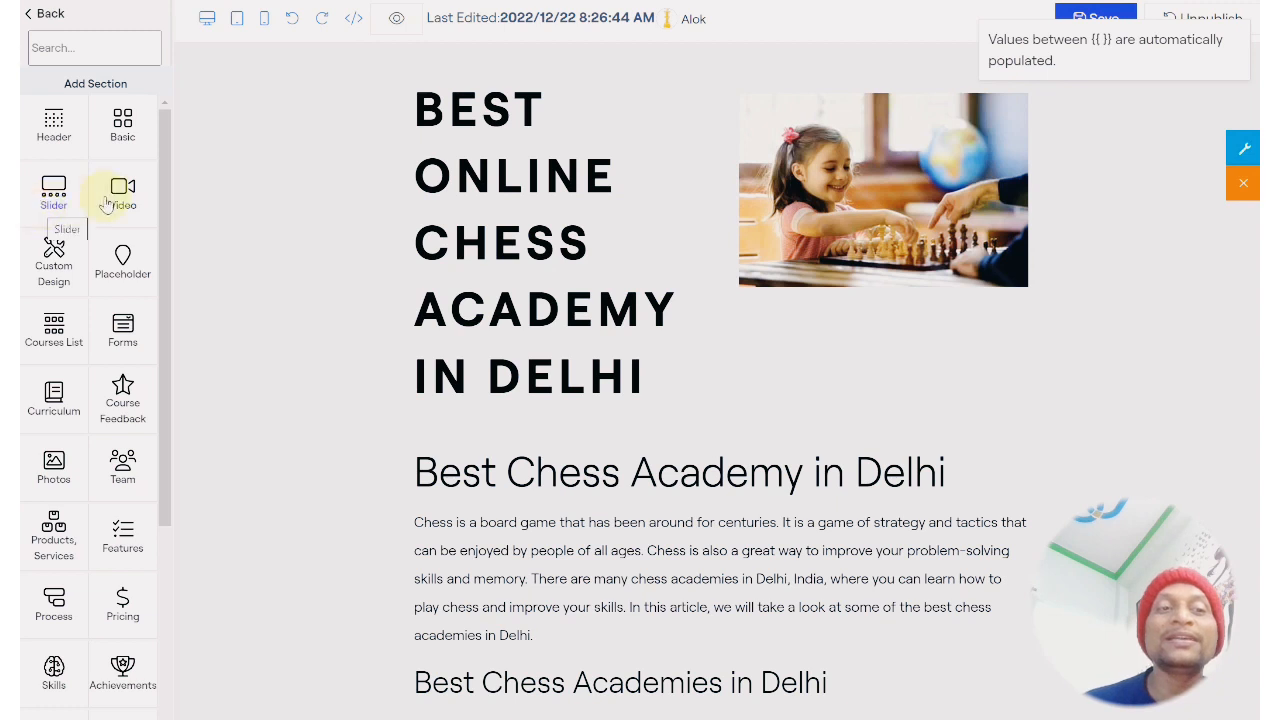
scroll(160, 300, "down", 3)
left_click_drag(160, 245, 163, 123)
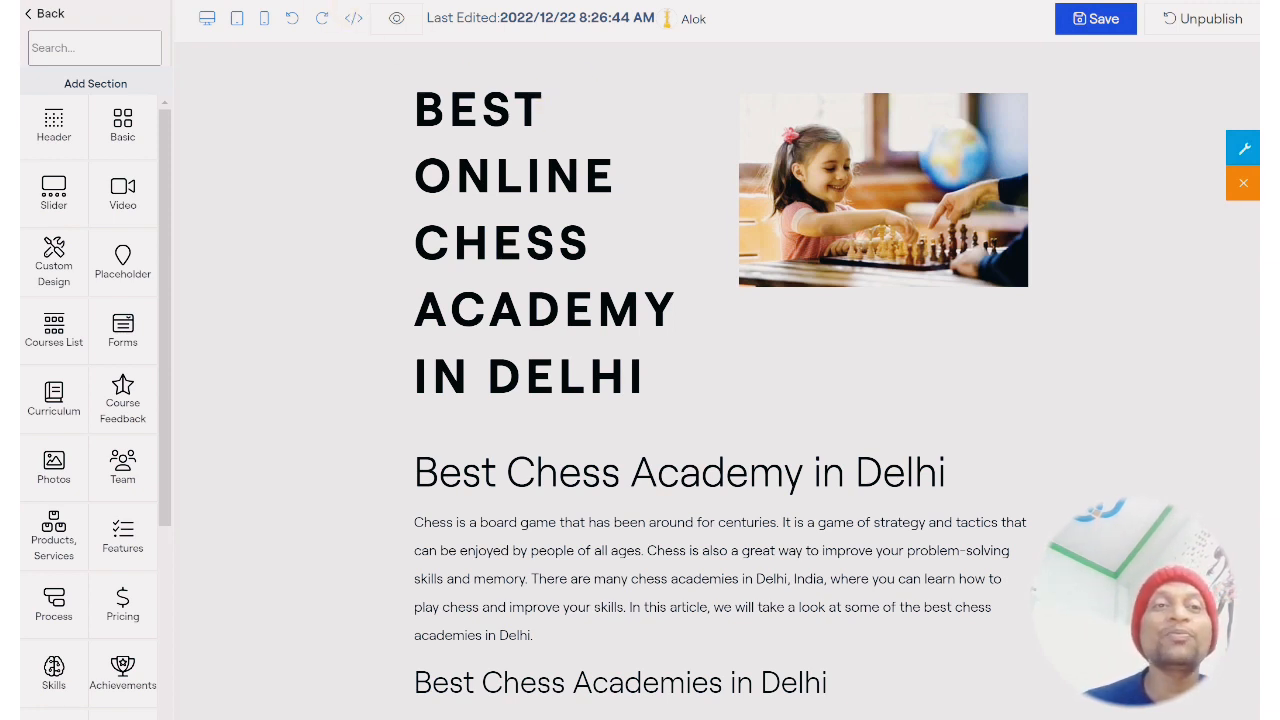
key("ctrl+shift+Tab")
key("ctrl+Tab")
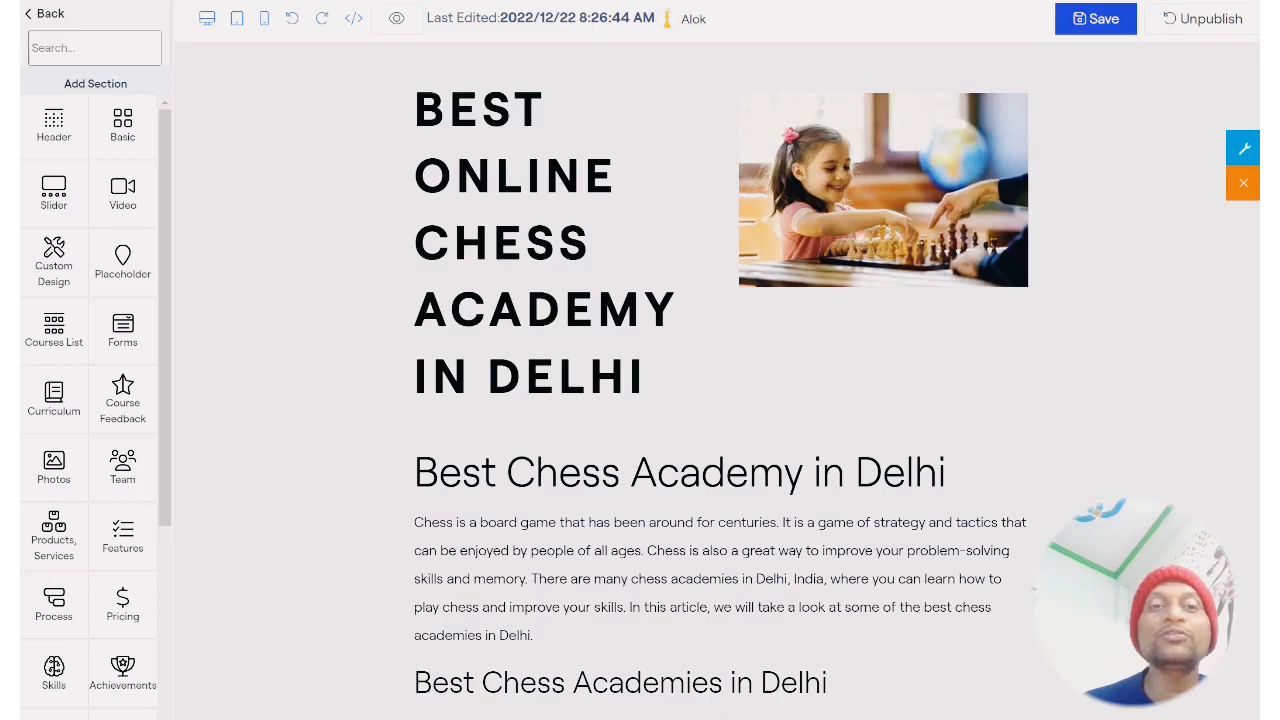
key("ctrl+shift+Tab")
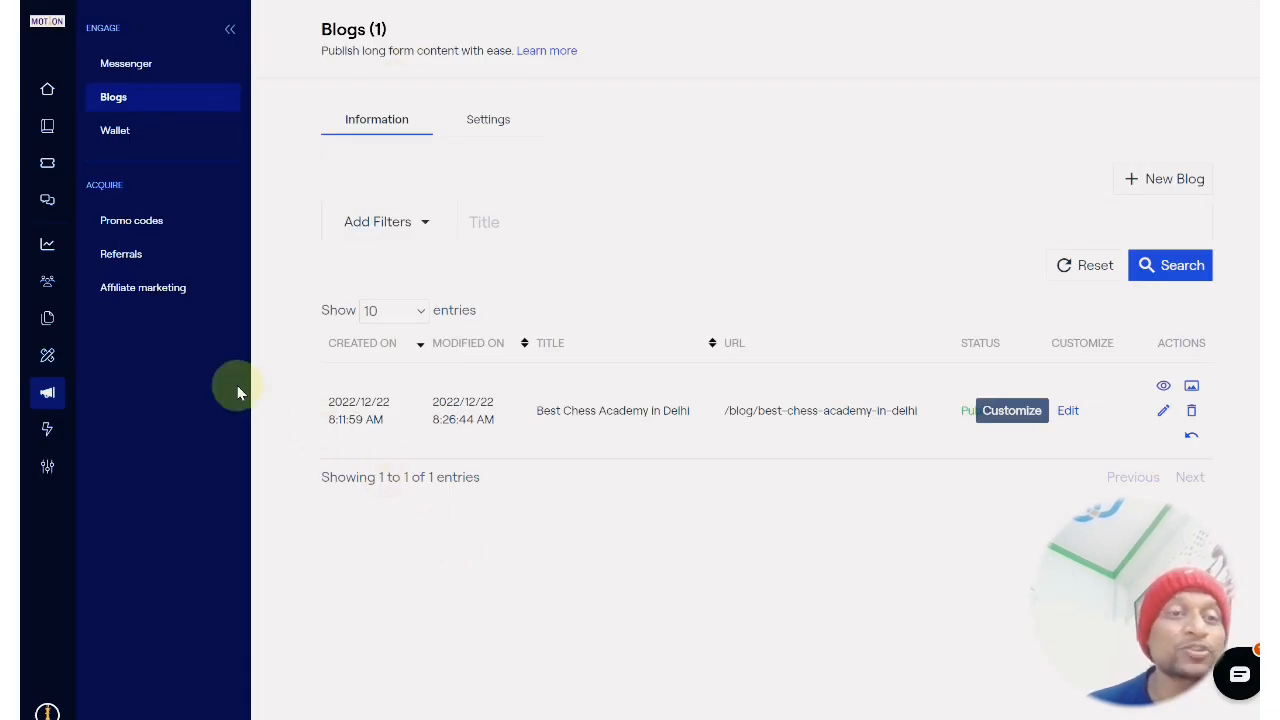
Look over the Wallet settings for the monetary value of credits, virtual currency name and credit usage rules
left_click(136, 132)
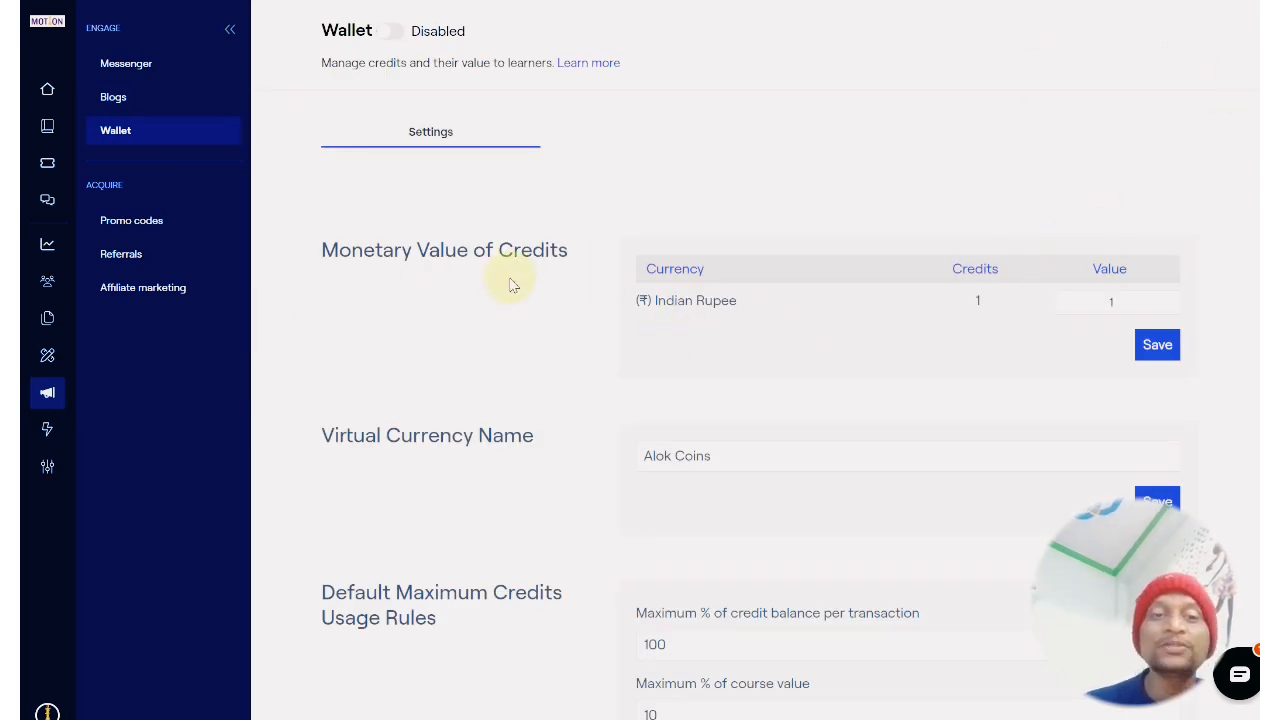
scroll(750, 400, "down", 2)
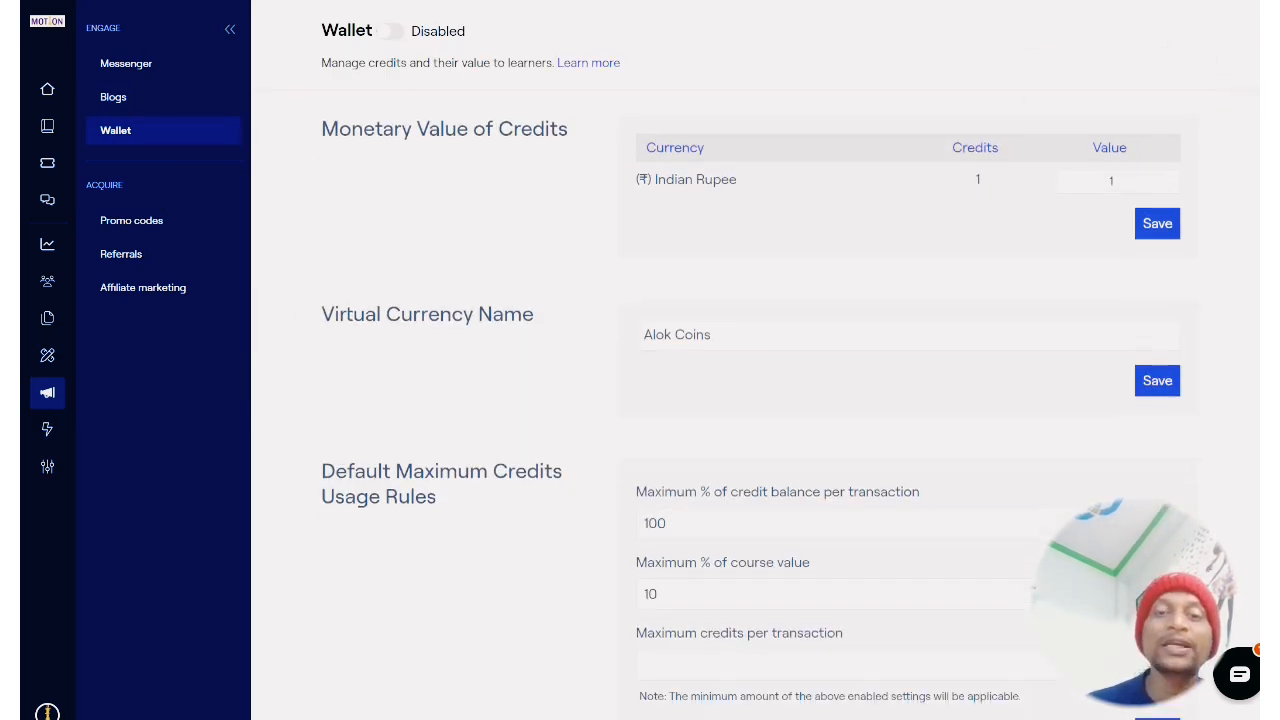
scroll(752, 373, "down", 1)
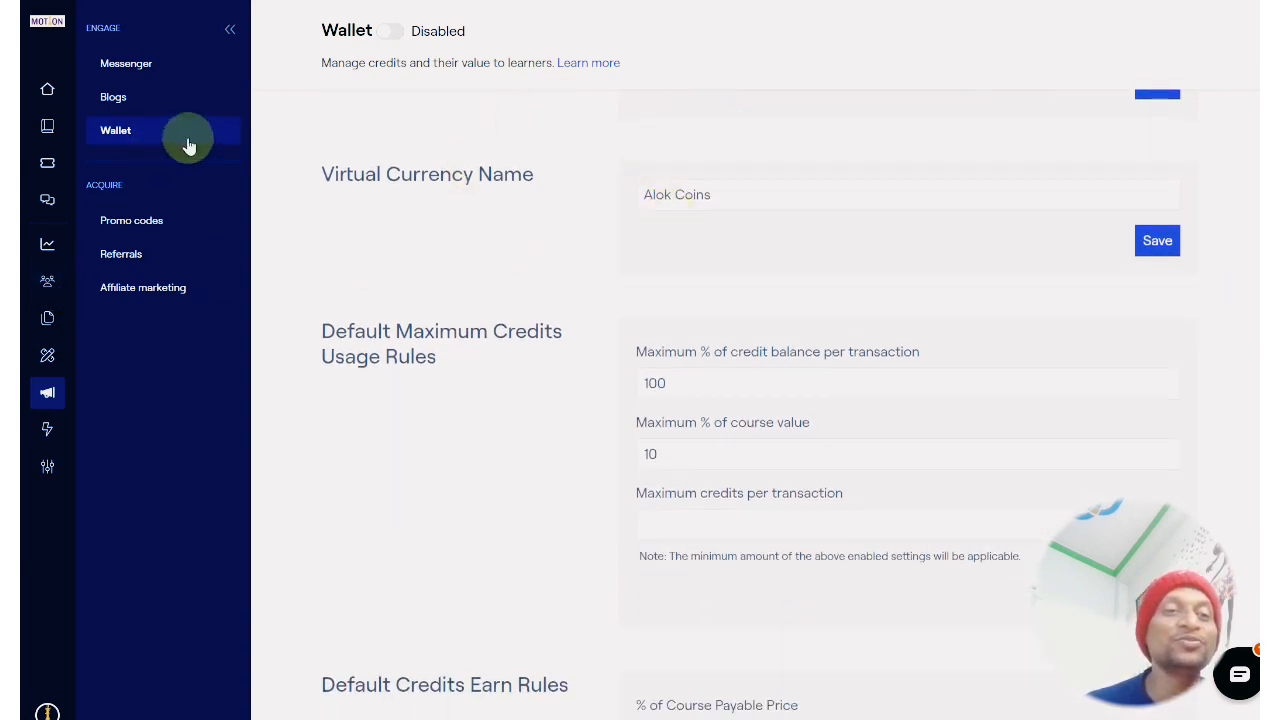
Open the Promo codes page and look at its code and course/package search filters
left_click(165, 232)
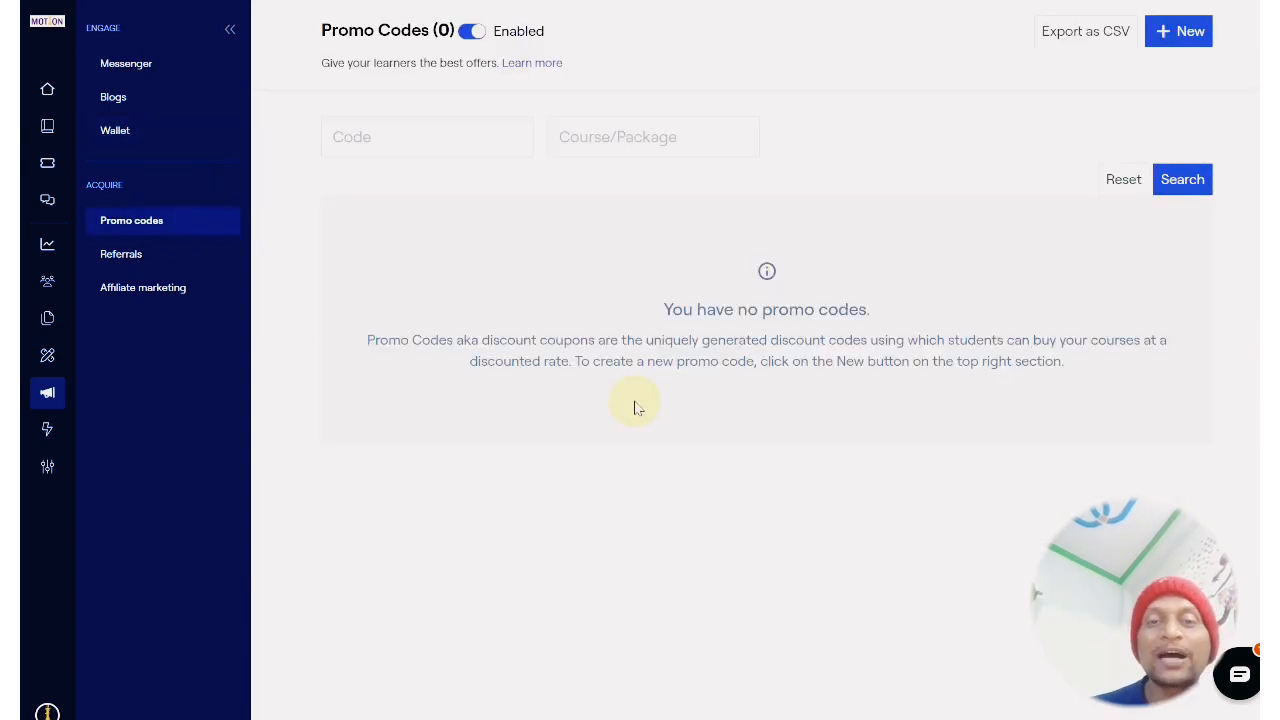
left_click(463, 142)
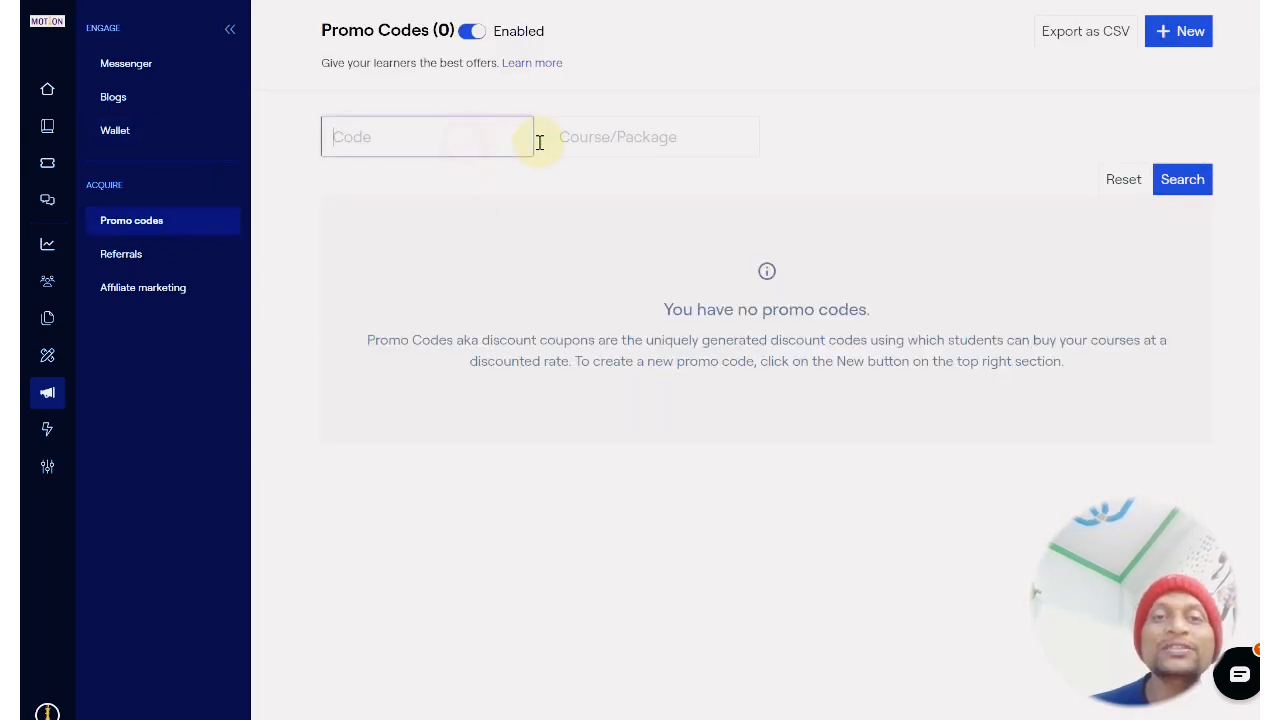
left_click(596, 140)
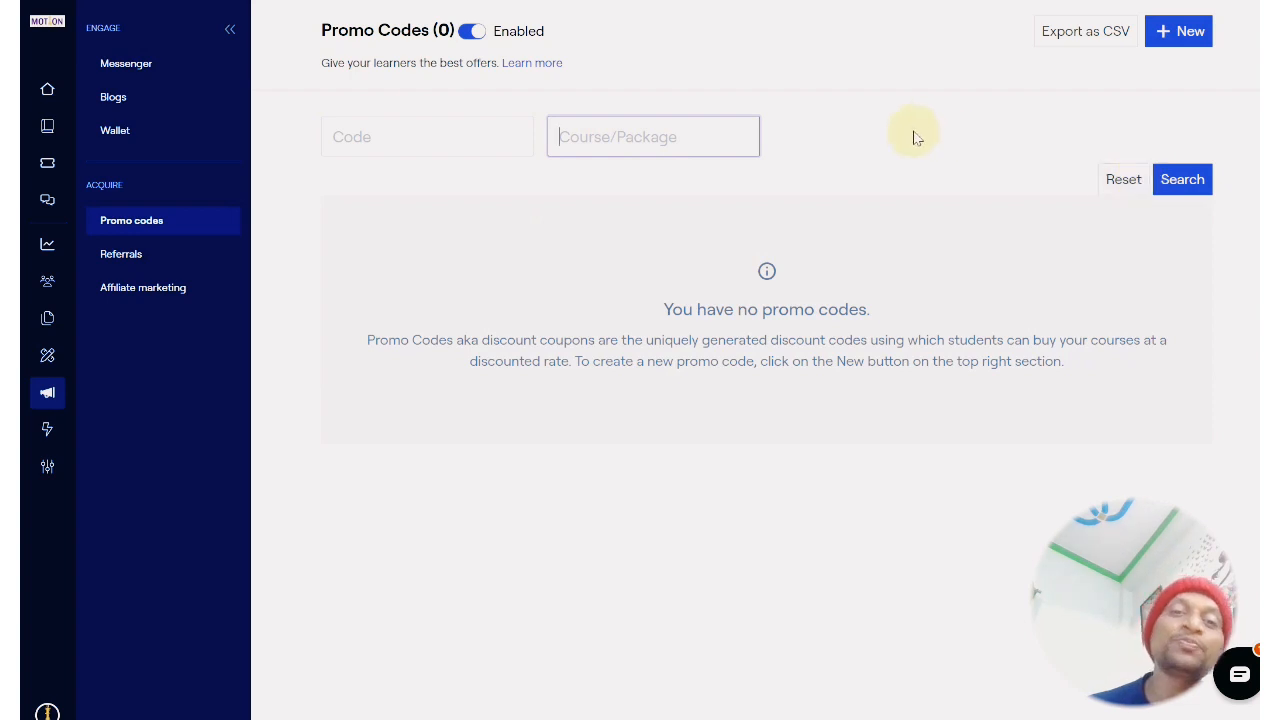
left_click(388, 147)
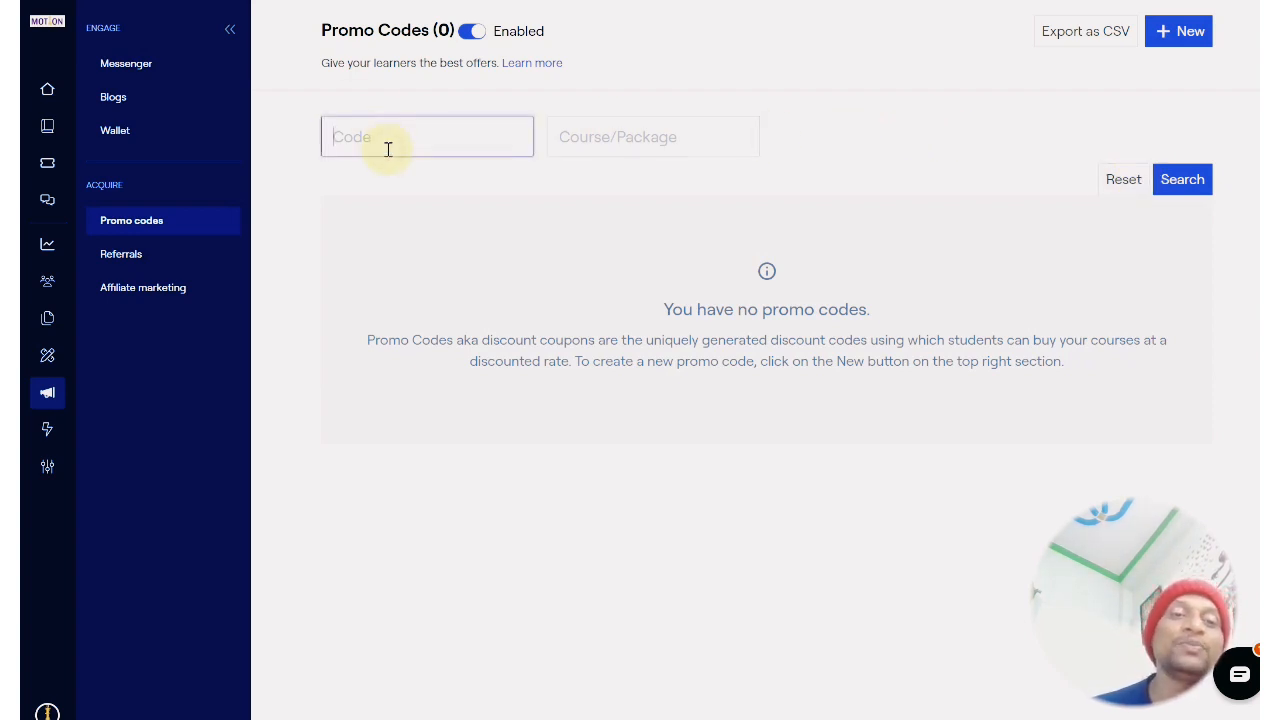
Open the new promo code form and review its fields from discount percent through to max use count
left_click(1176, 36)
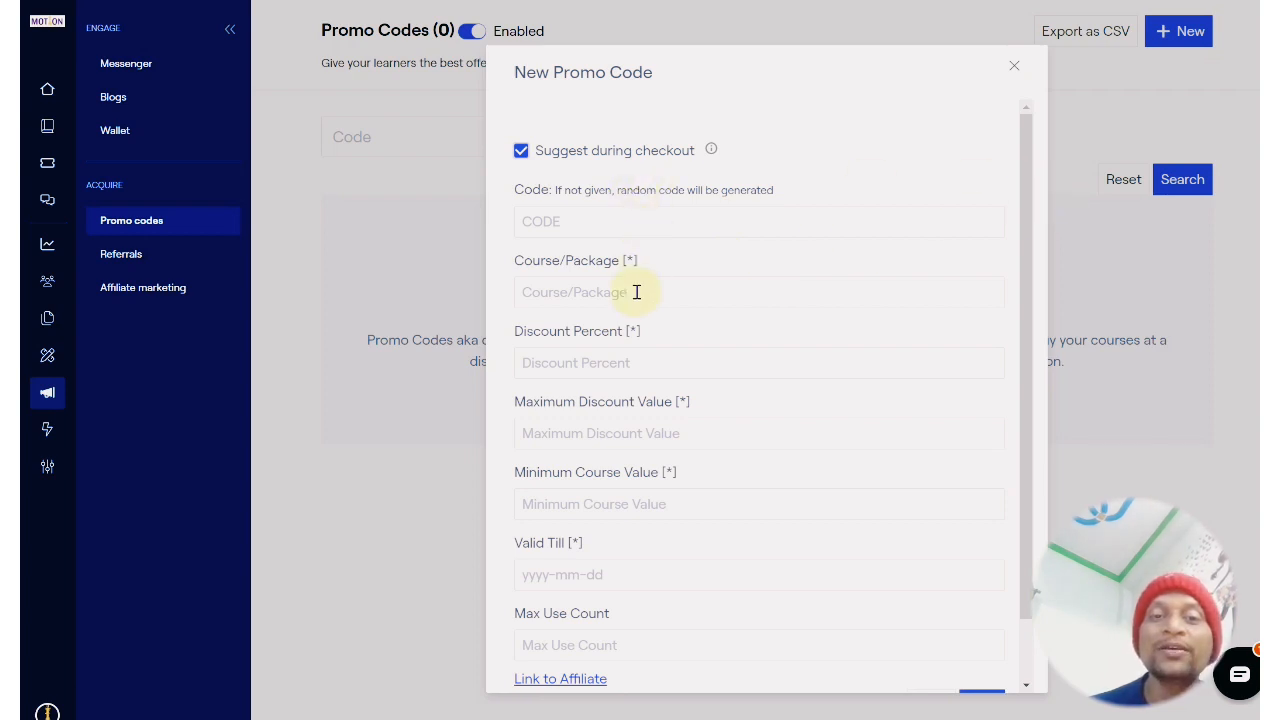
left_click(620, 363)
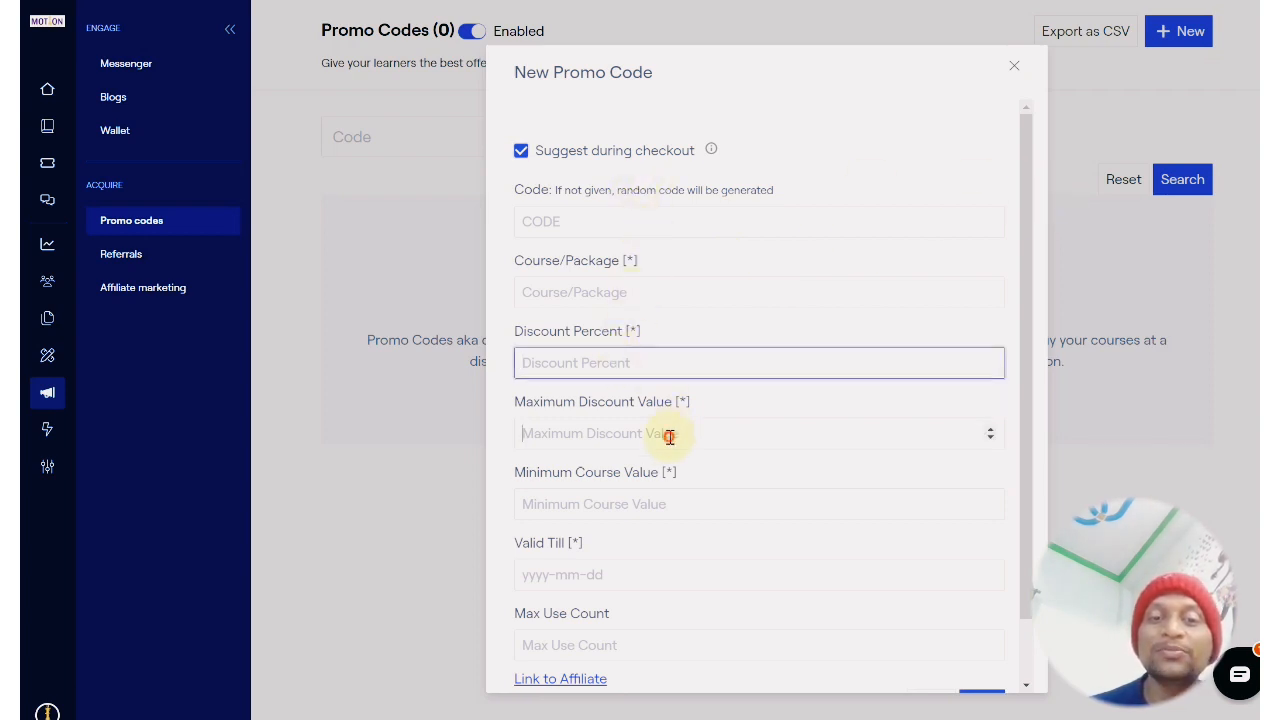
left_click(669, 434)
left_click(645, 510)
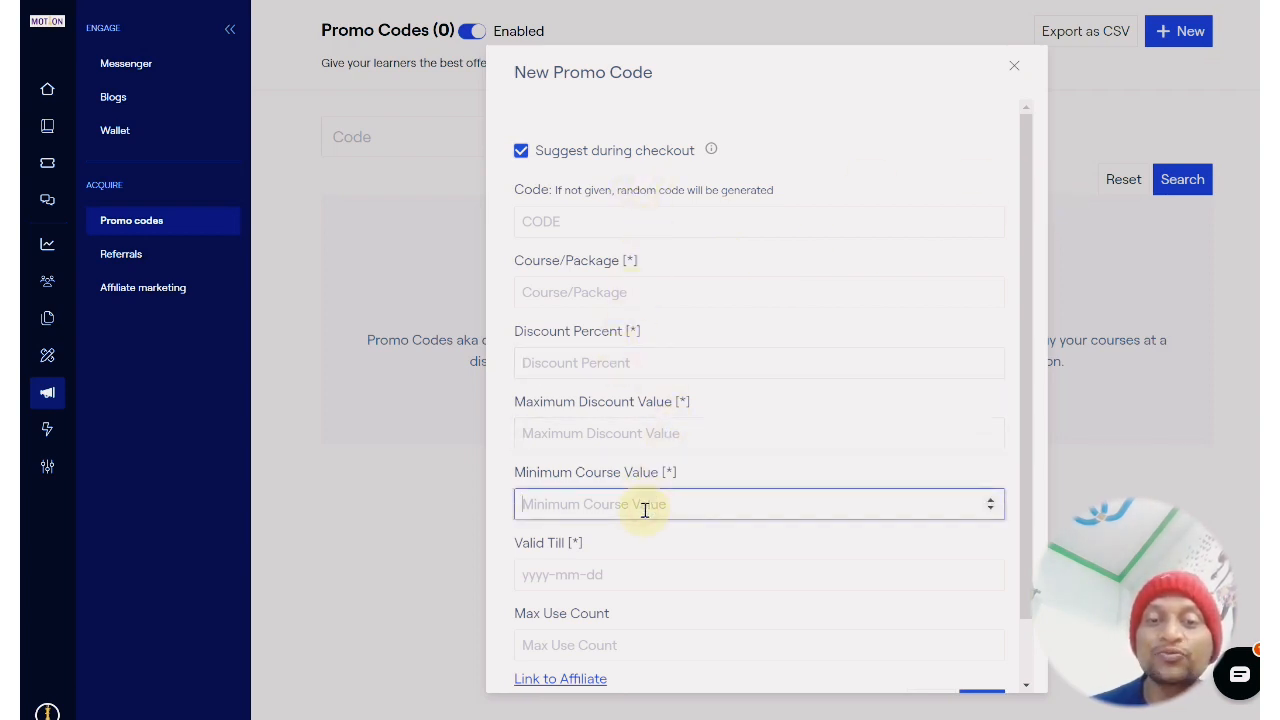
left_click(627, 578)
left_click_drag(1023, 423, 1034, 520)
left_click(701, 581)
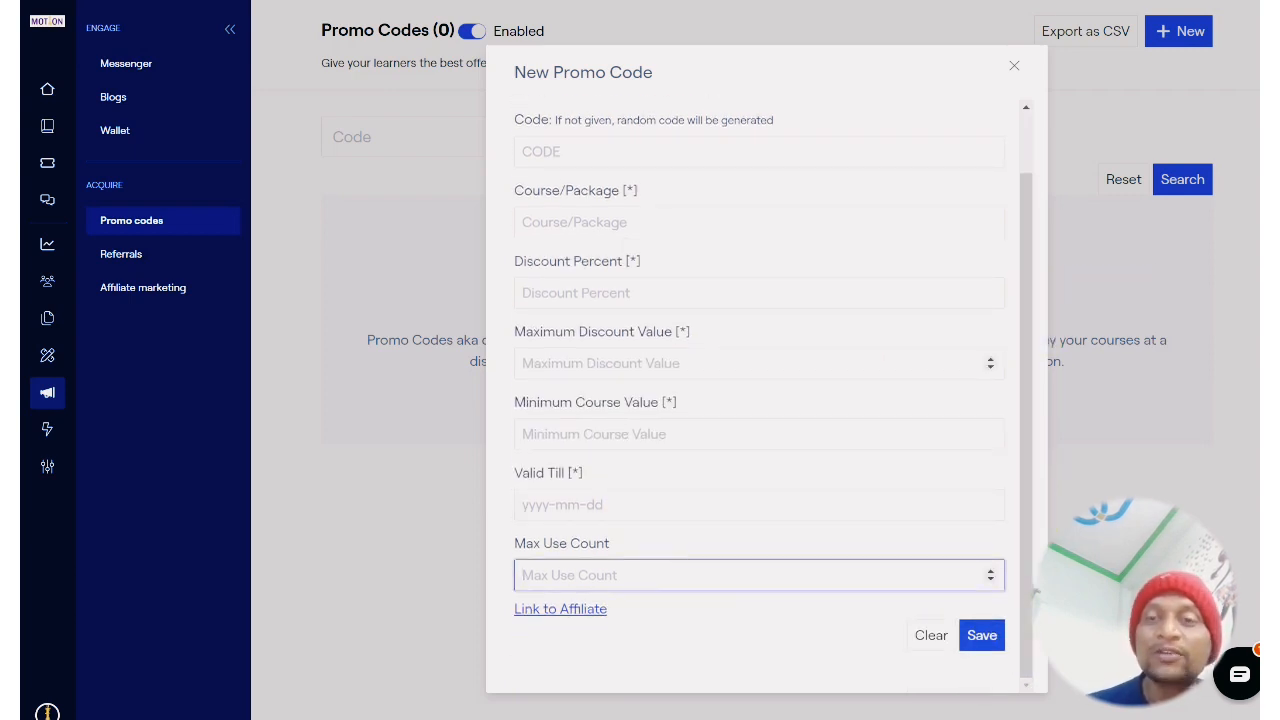
Close the new promo code form without saving and look over the Referrals and Affiliate marketing settings
left_click(1012, 68)
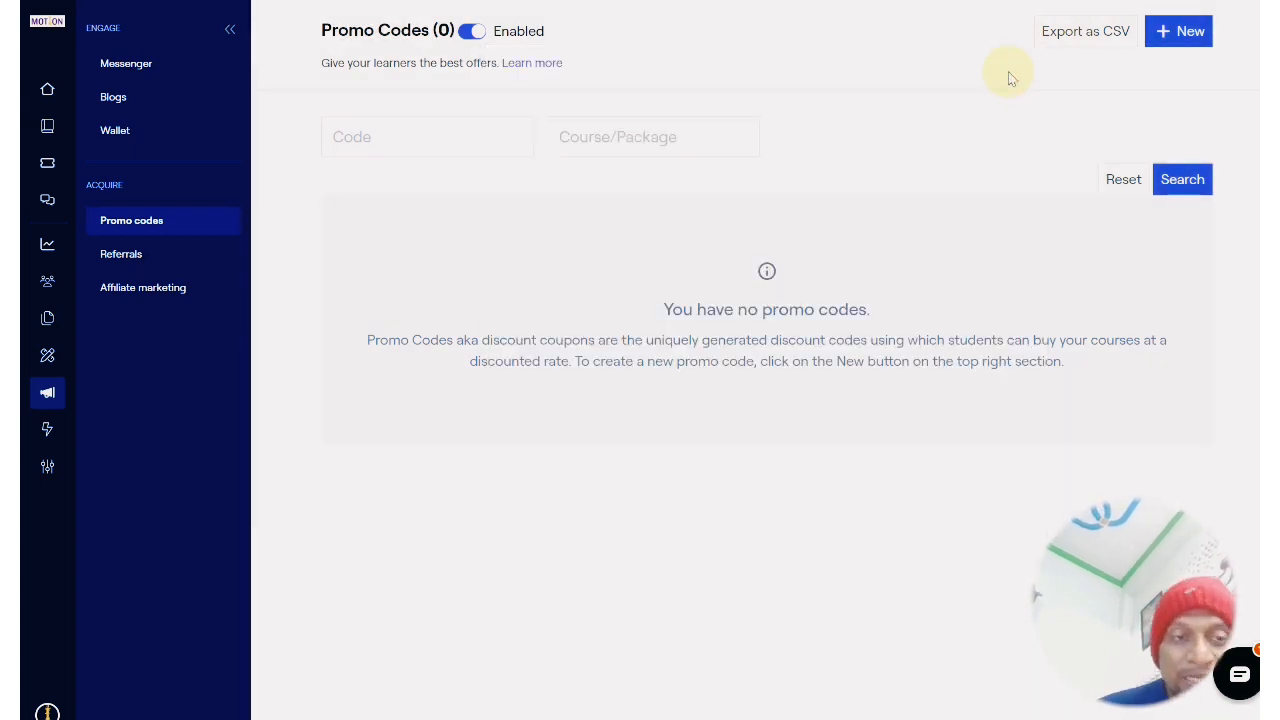
left_click(118, 266)
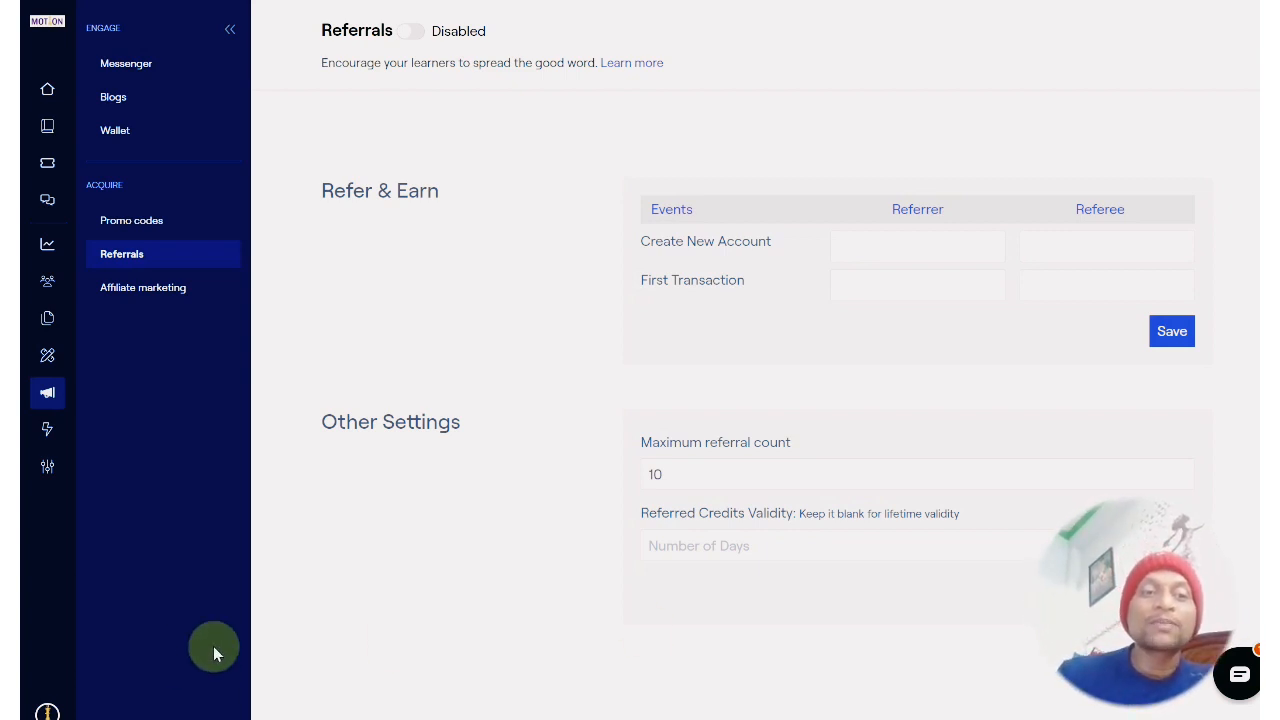
left_click(150, 293)
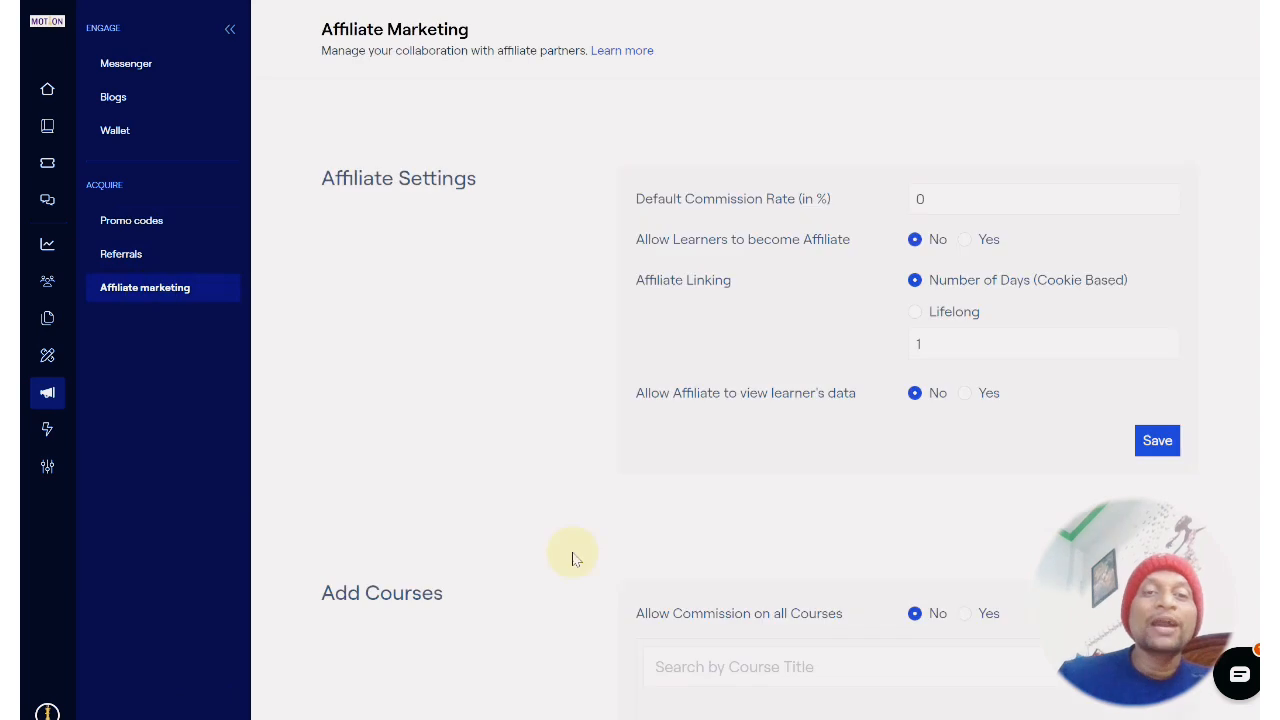
scroll(1258, 180, "down", 8)
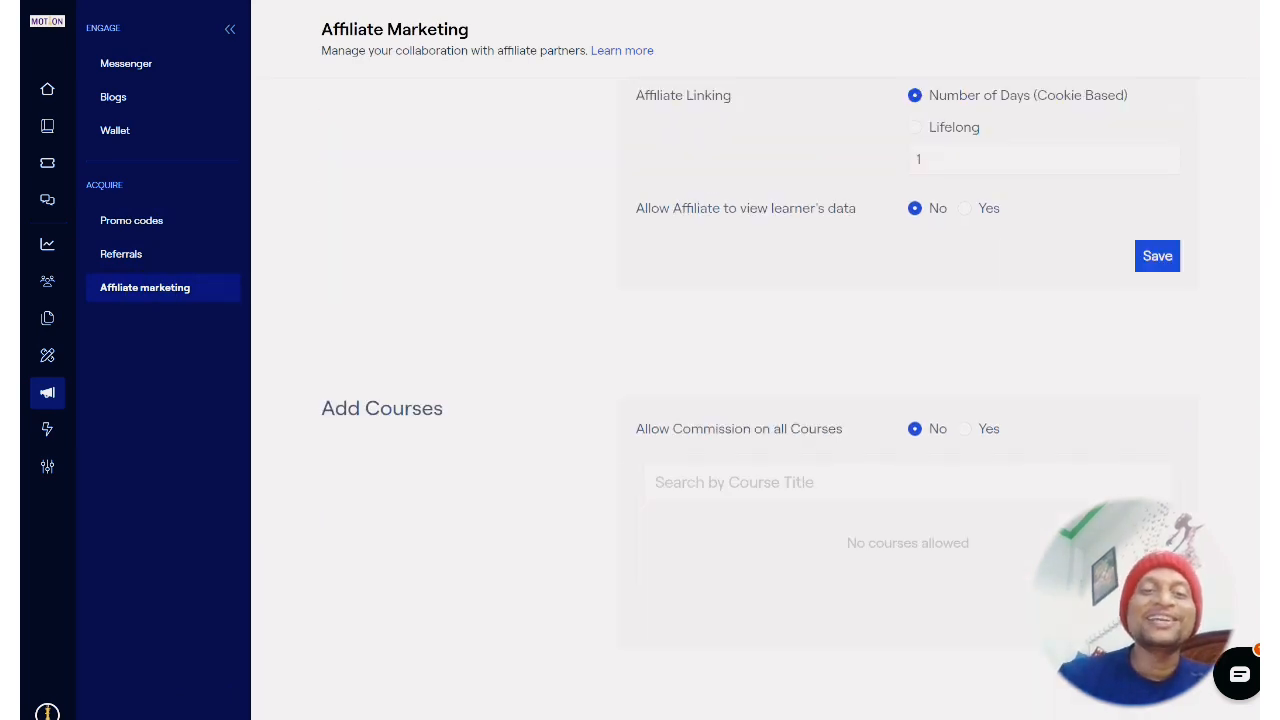
scroll(1258, 180, "up", 7)
left_click_drag(1258, 180, 1257, 104)
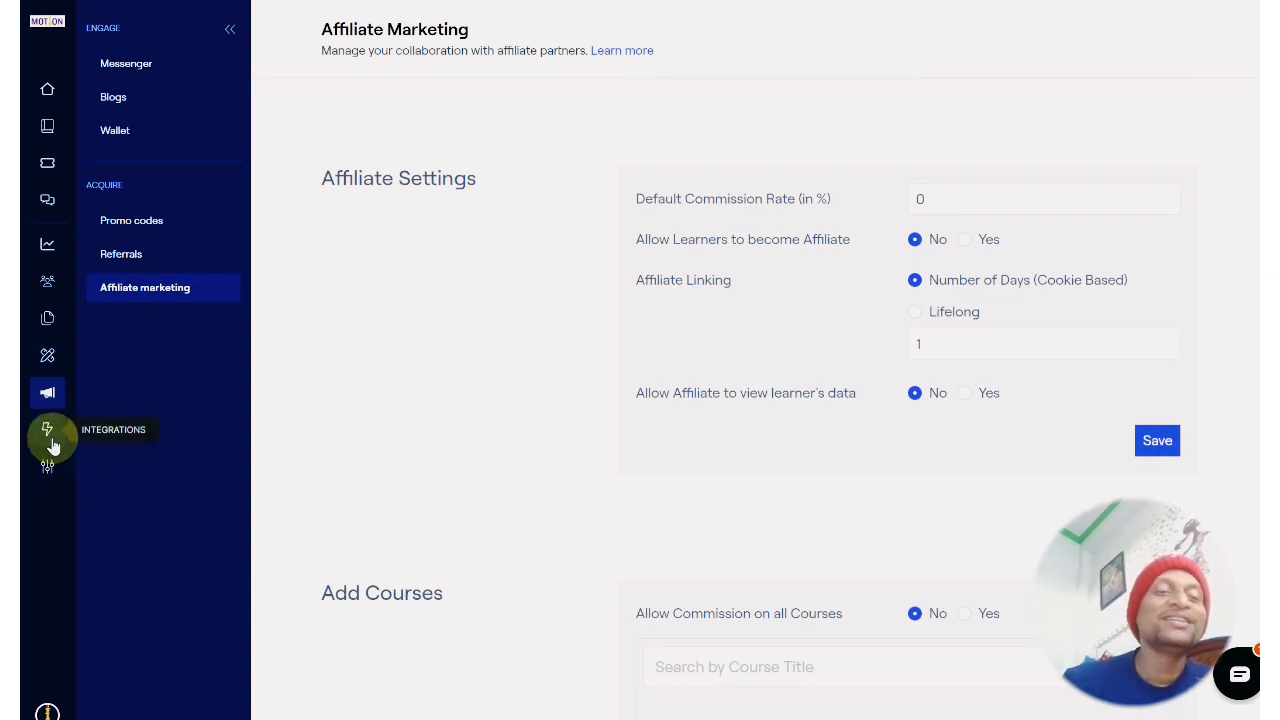
Open the third-party integrations and look at Google's site verification, Analytics 4 and Universal Analytics code fields
left_click(52, 444)
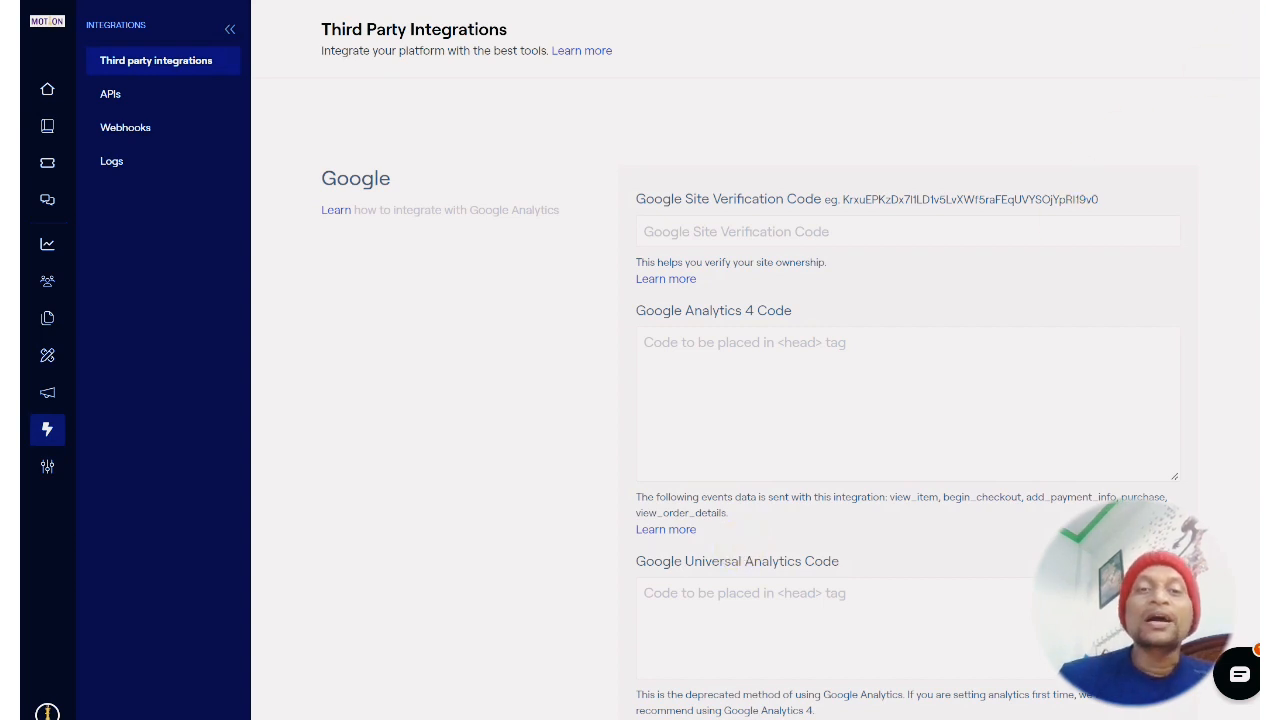
scroll(745, 420, "down", 1)
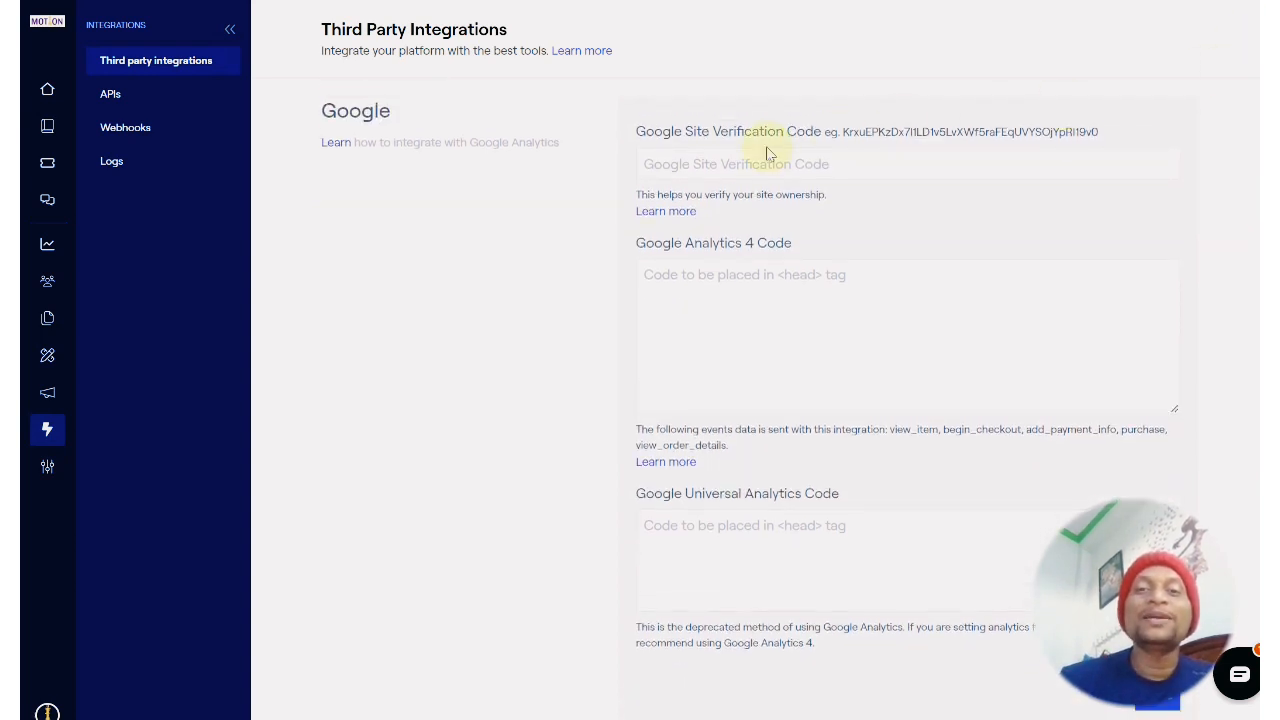
left_click(735, 282)
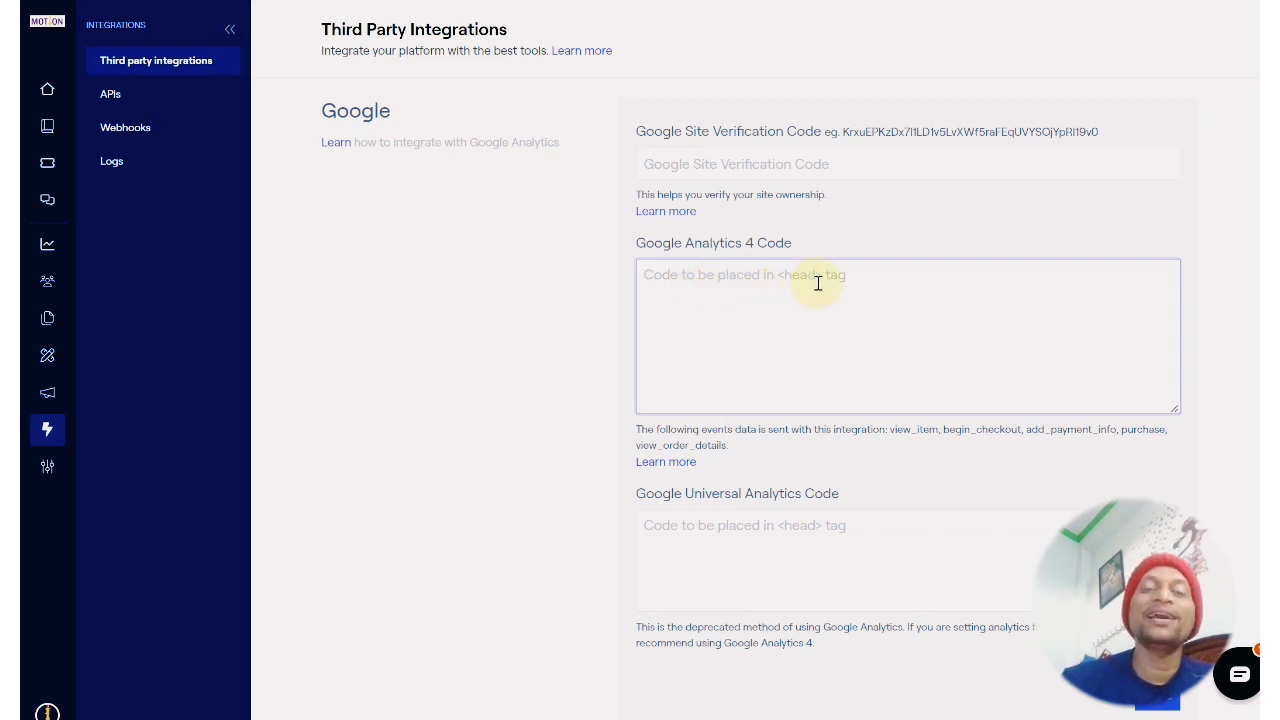
scroll(908, 400, "down", 3)
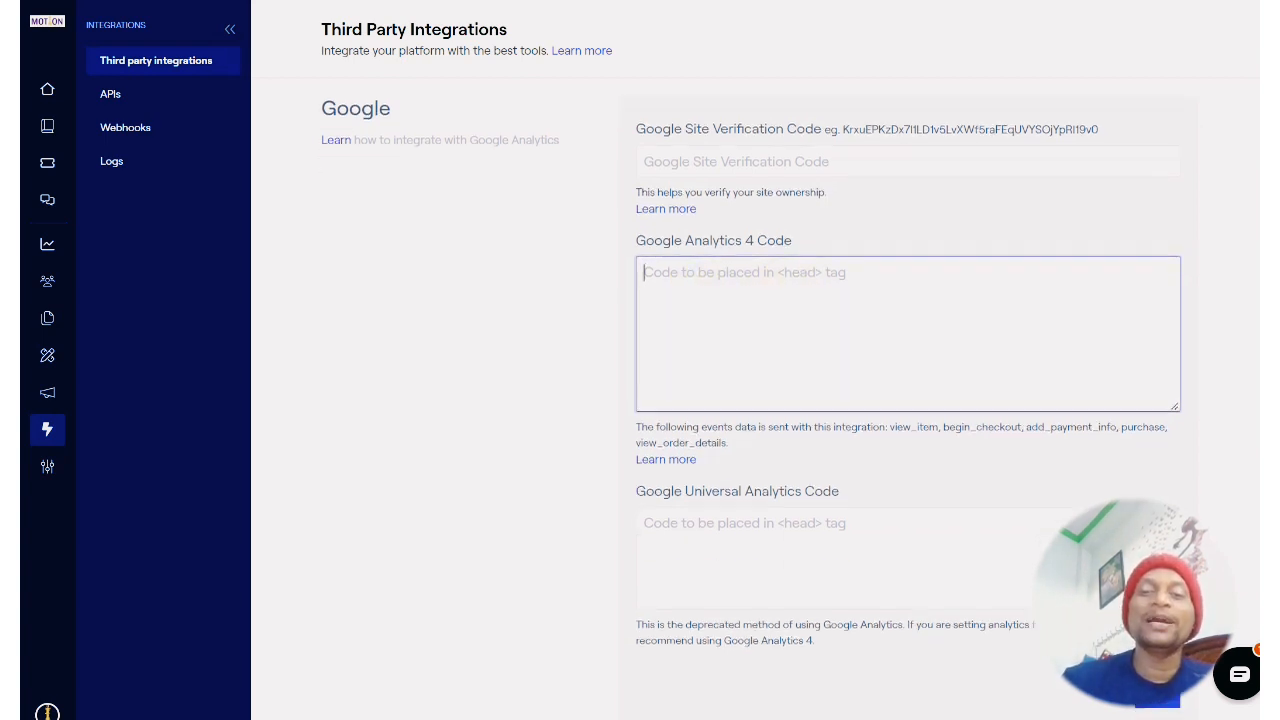
scroll(716, 215, "down", 1)
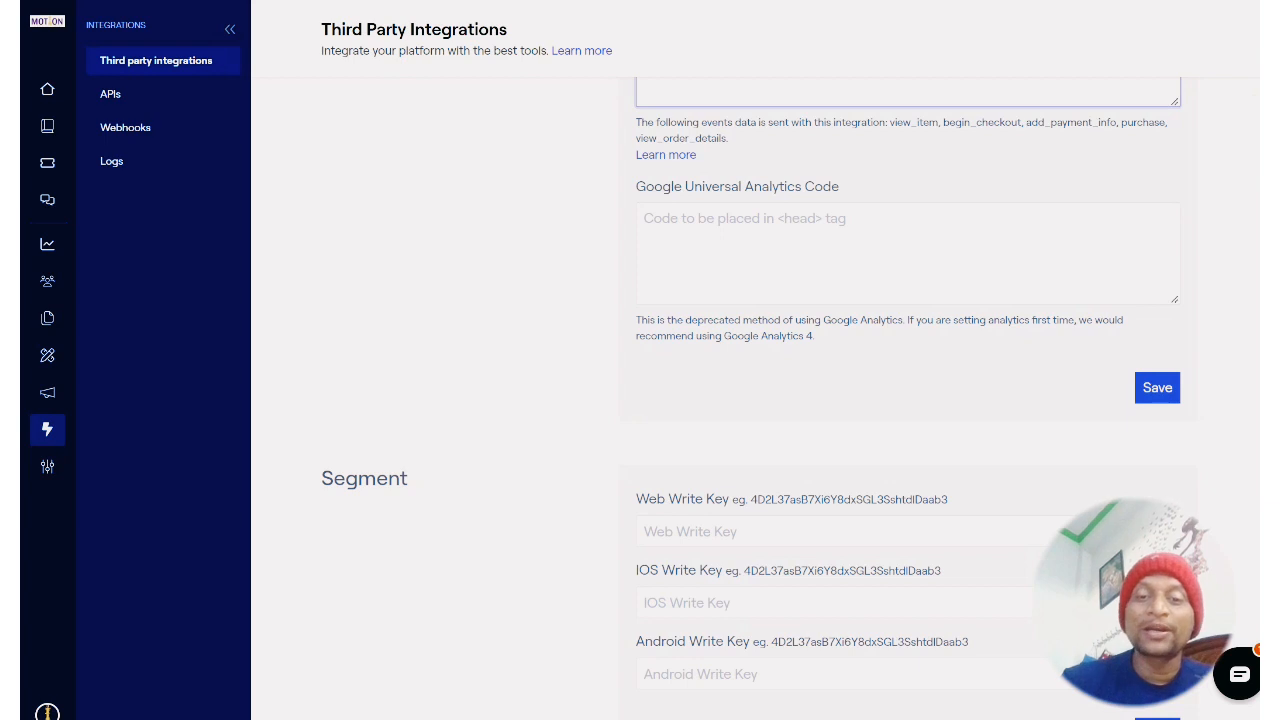
Clear the Facebook Pixel Id in the Facebook integration and save the change
scroll(716, 400, "down", 5)
scroll(1106, 260, "down", 3)
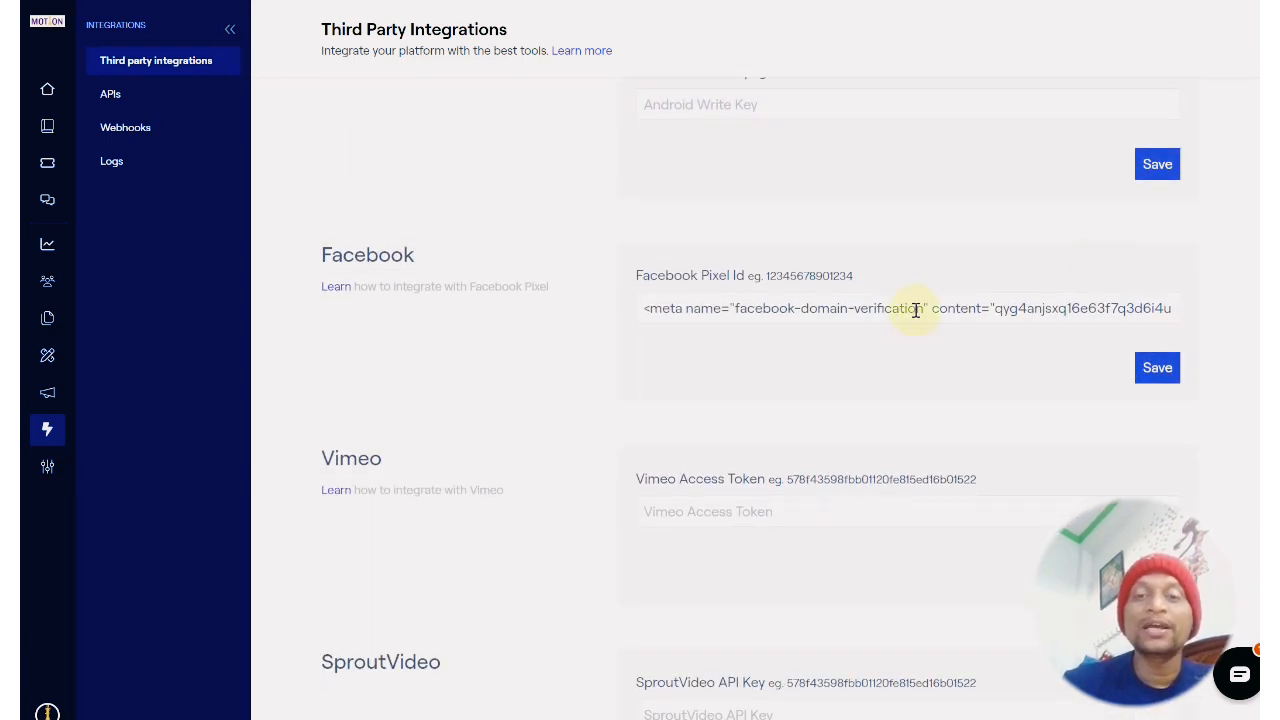
triple_click(800, 310)
key("BackSpace")
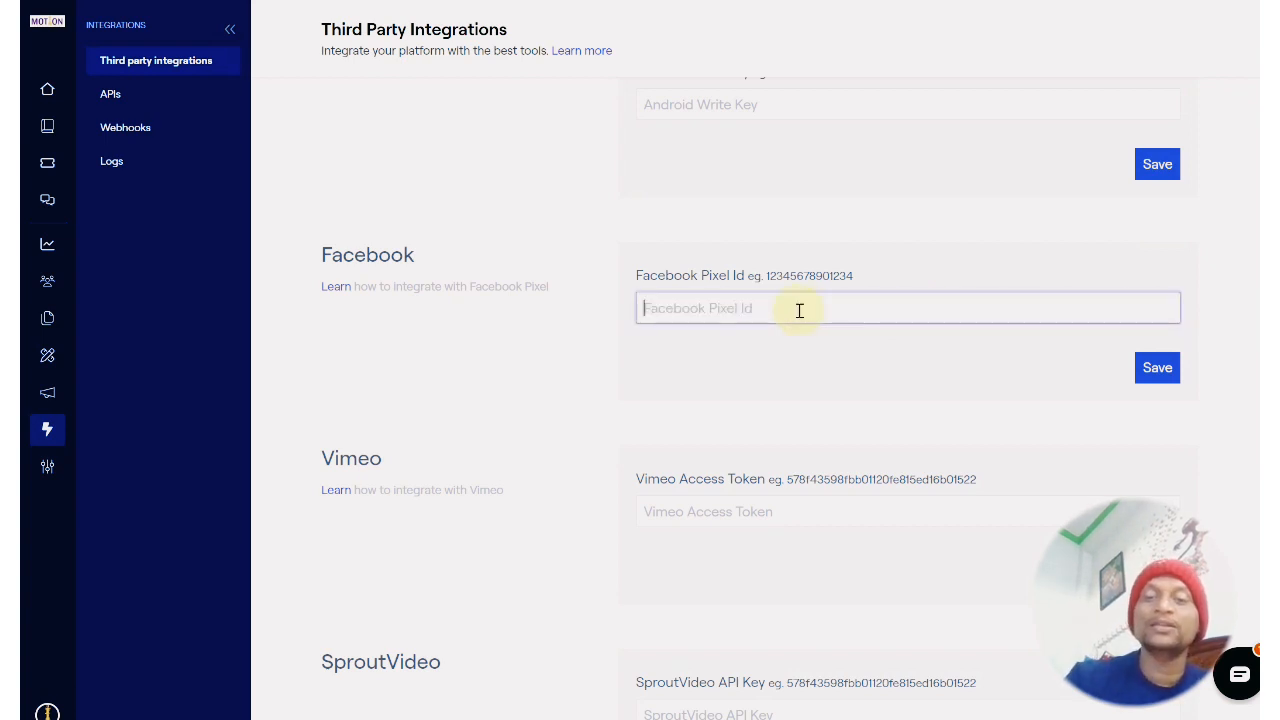
left_click(1158, 368)
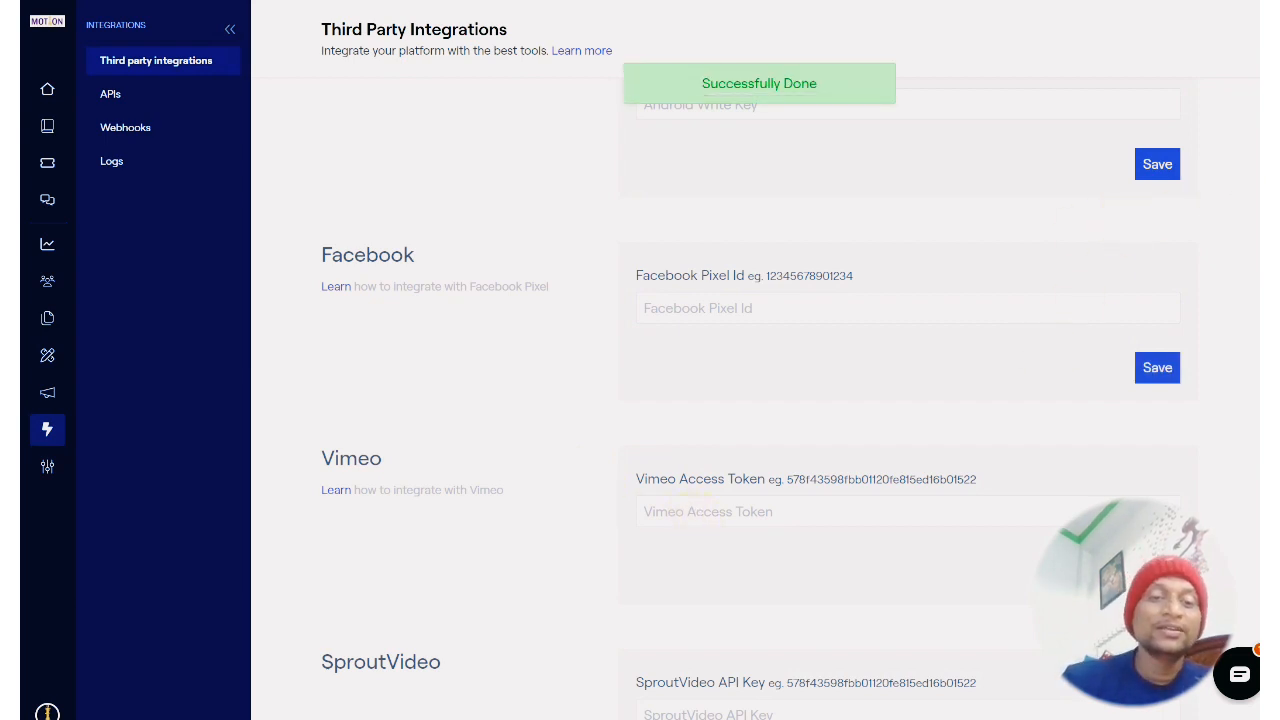
Review the Zapier integration and the events that can be sent to Pabbly Connect
scroll(725, 400, "down", 6)
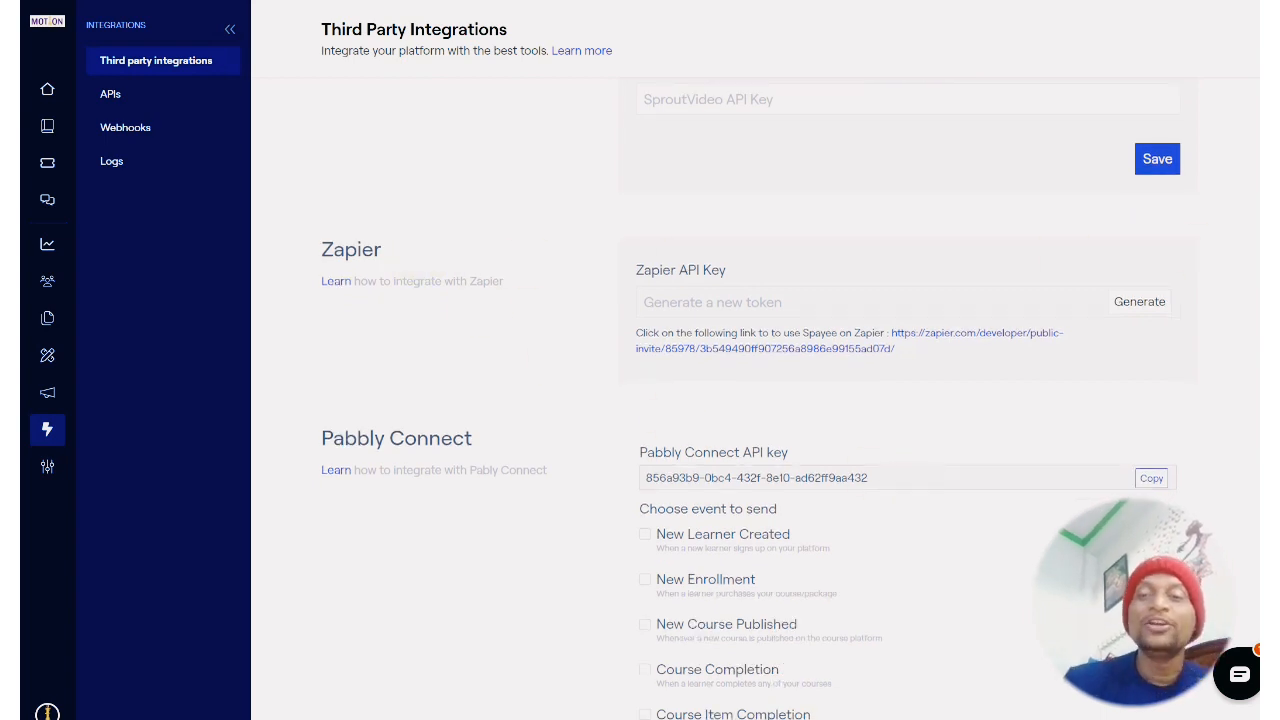
scroll(750, 400, "down", 4)
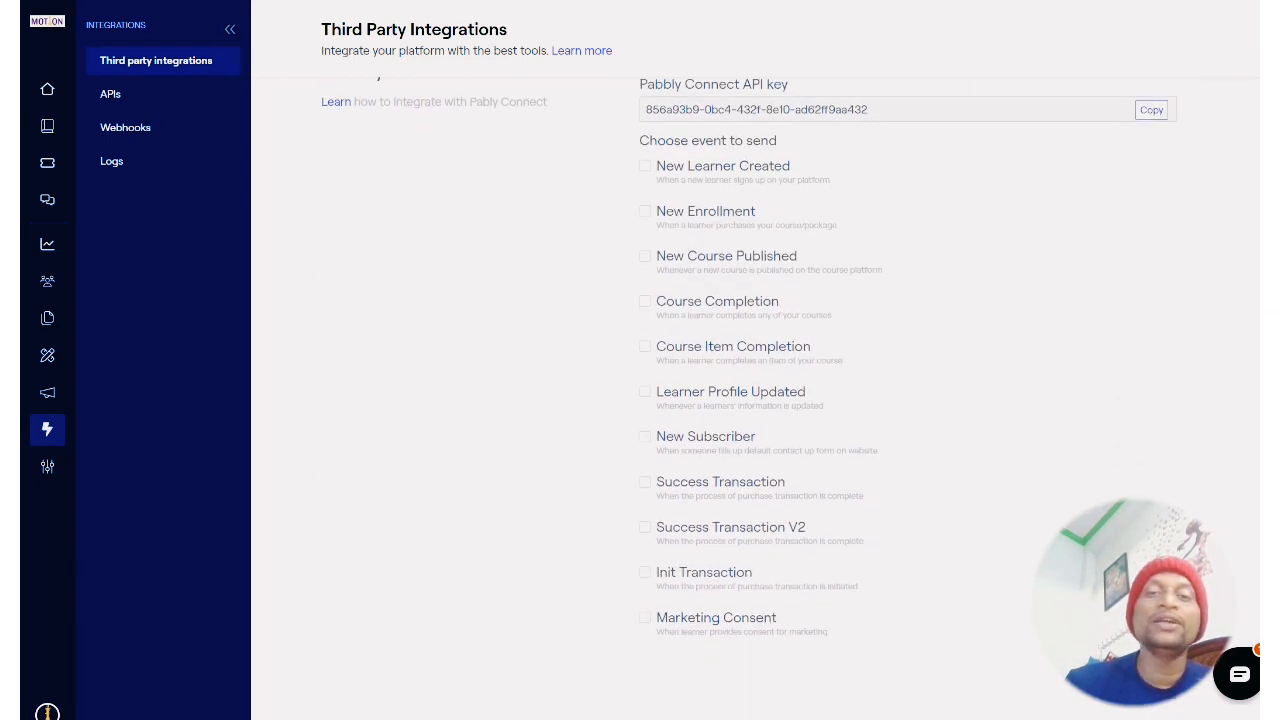
scroll(750, 400, "up", 3)
scroll(750, 400, "up", 1)
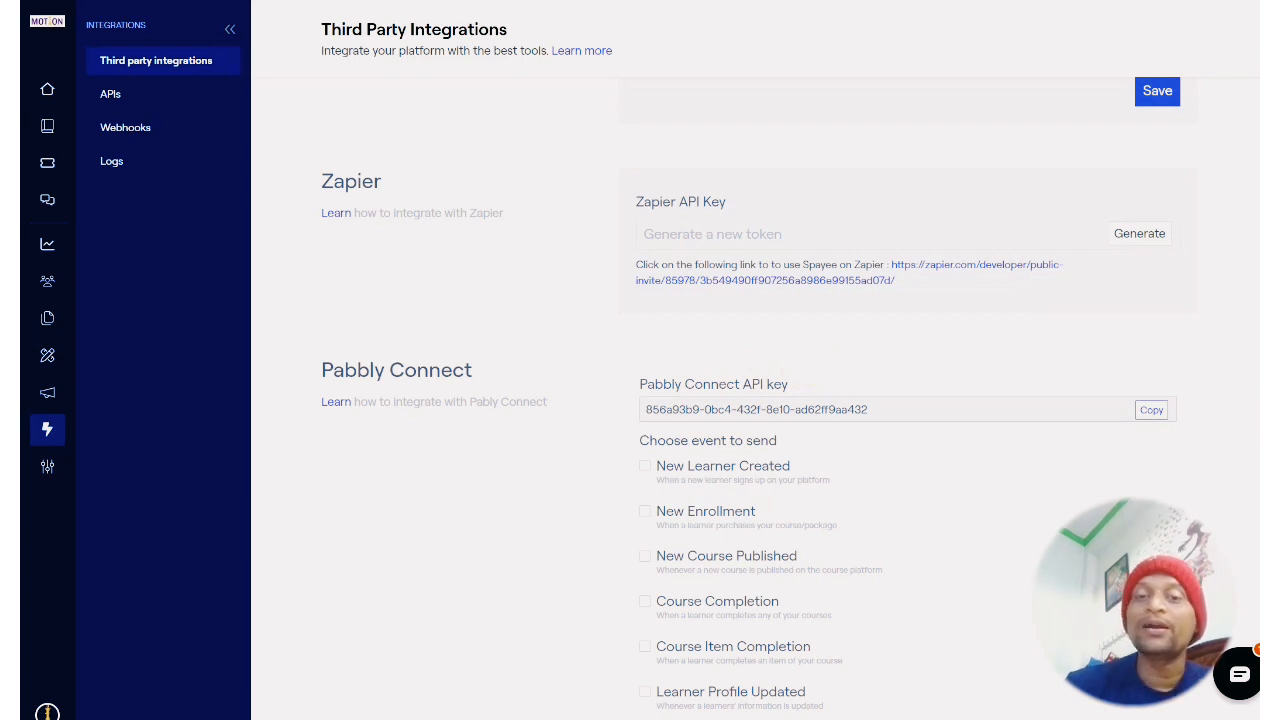
scroll(750, 400, "down", 6)
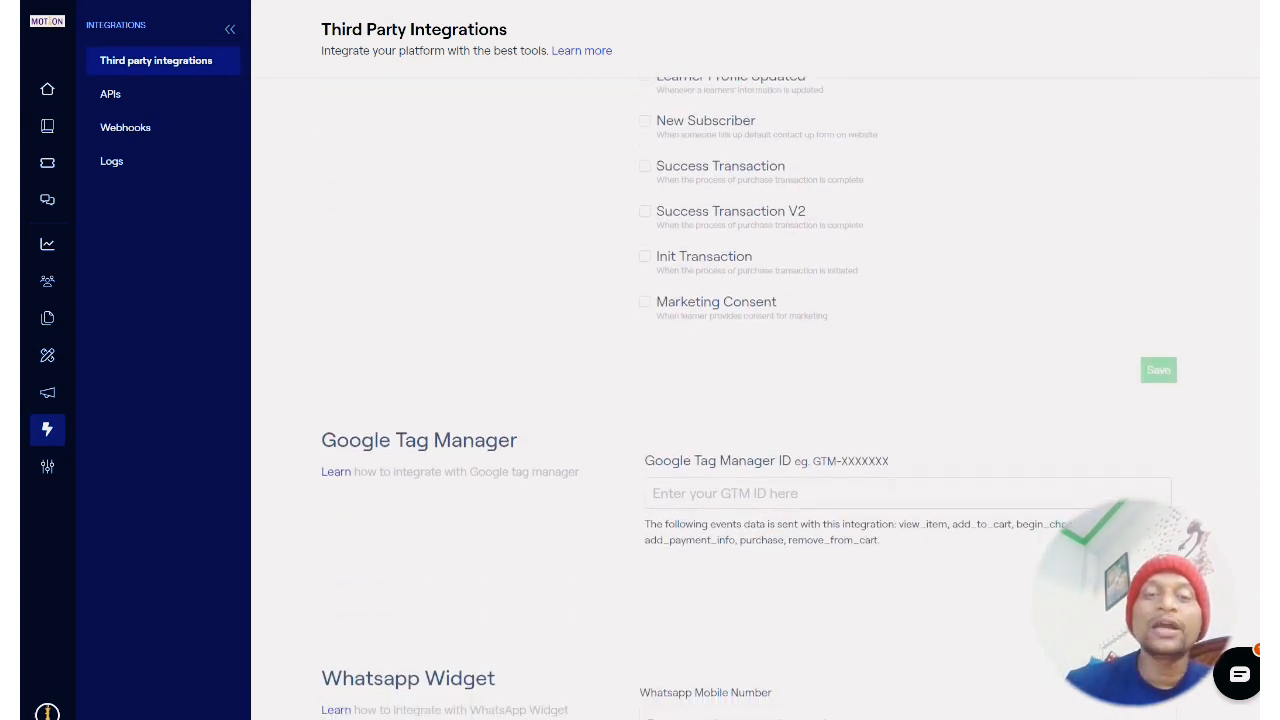
Look through the remaining integrations, from Whatsapp Widget, Fomo and Zoom to Zoho CRM, Mailchimp and Single Sign On
scroll(750, 400, "down", 4)
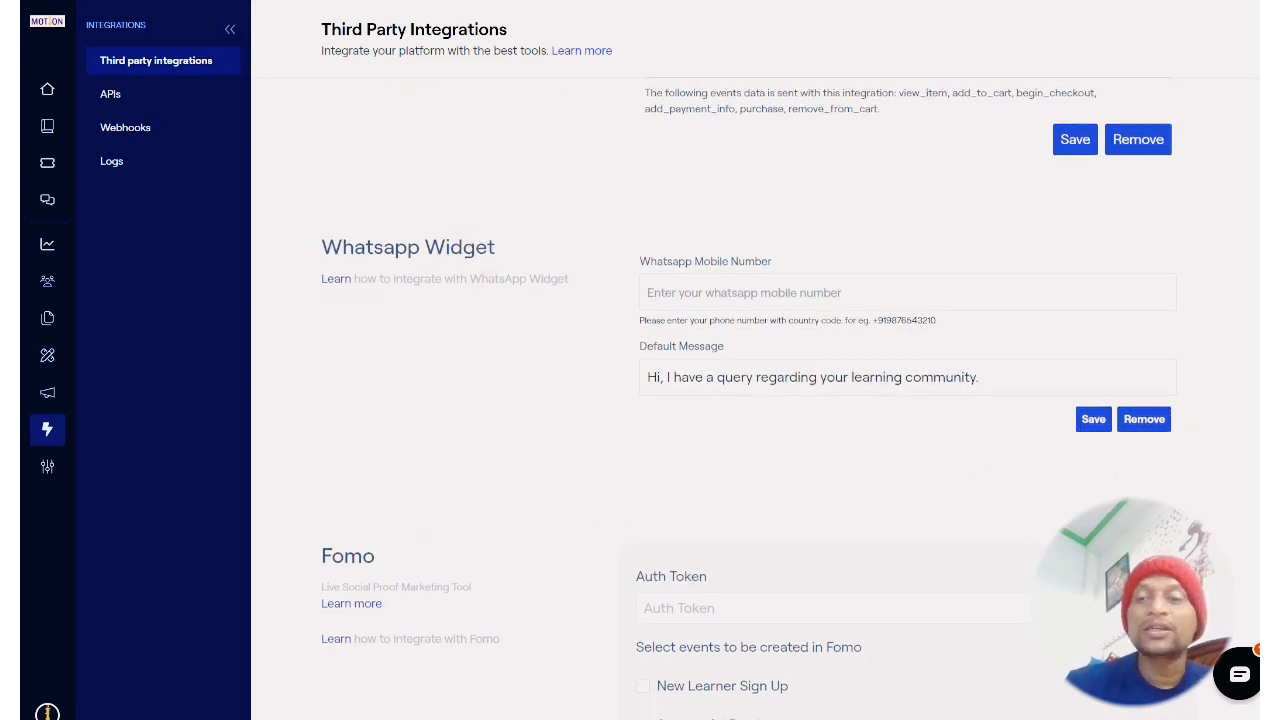
scroll(750, 400, "down", 8)
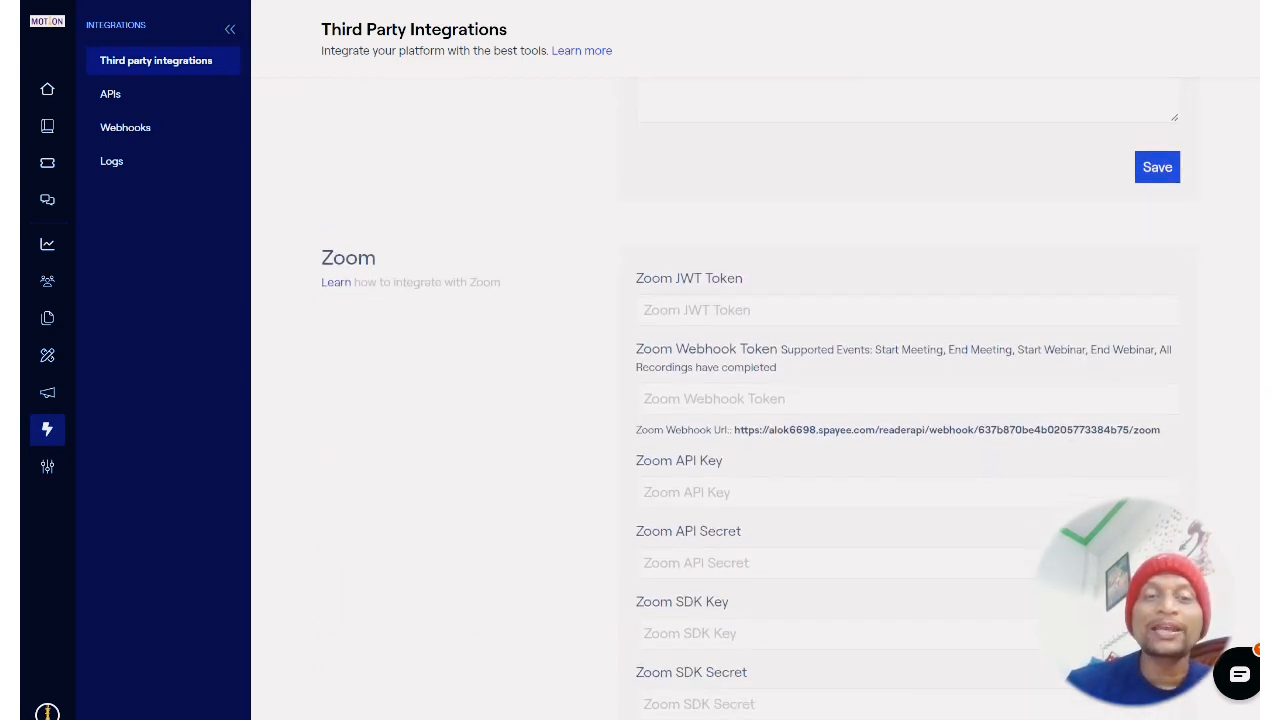
scroll(750, 400, "down", 5)
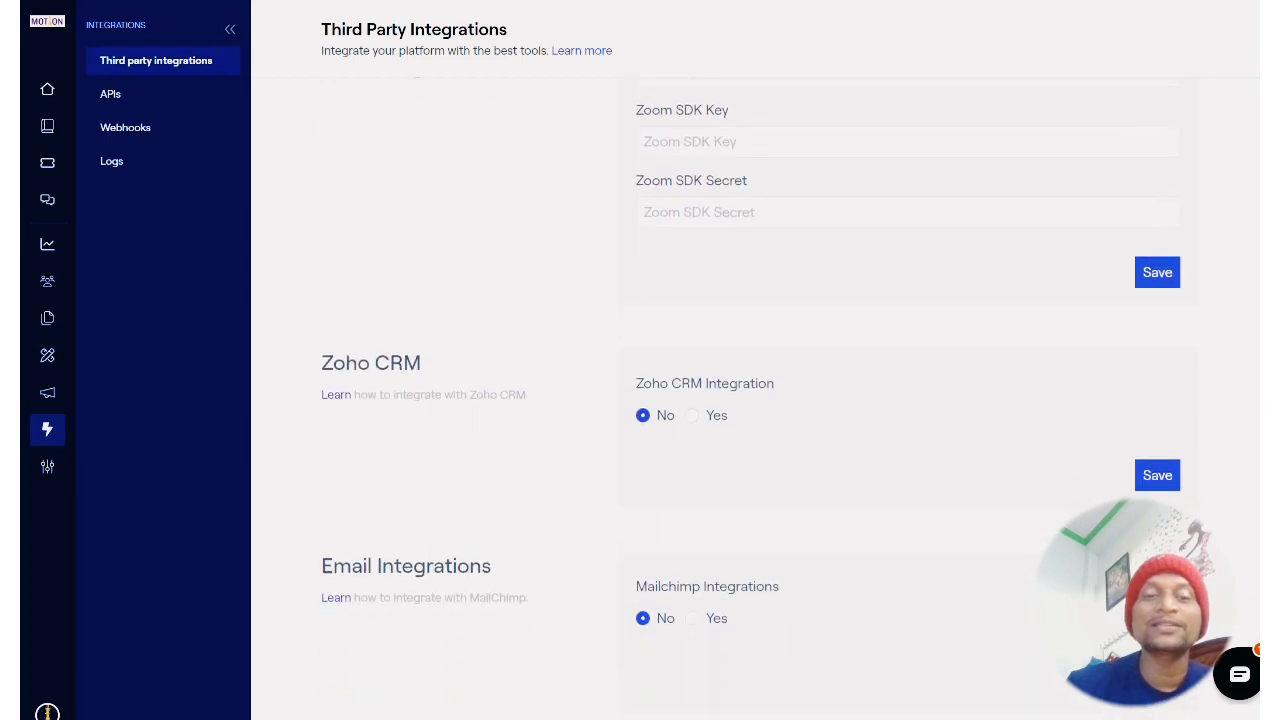
scroll(750, 400, "down", 4)
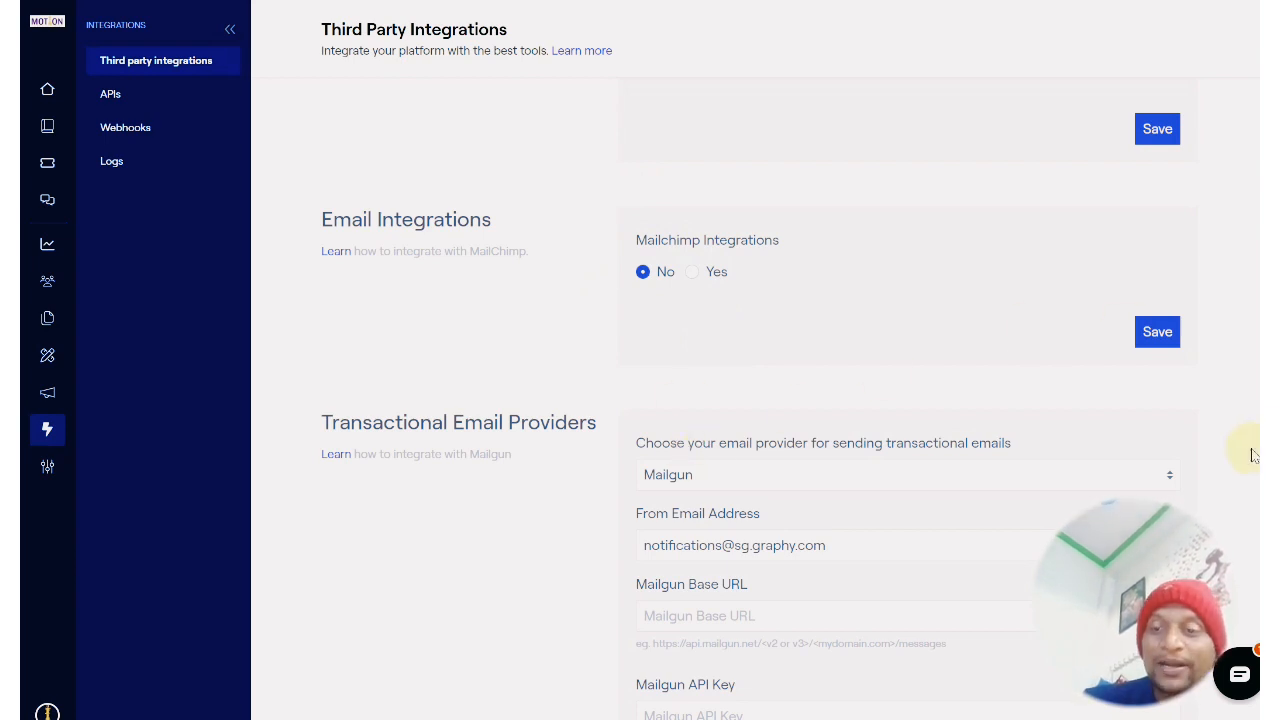
scroll(908, 400, "down", 4)
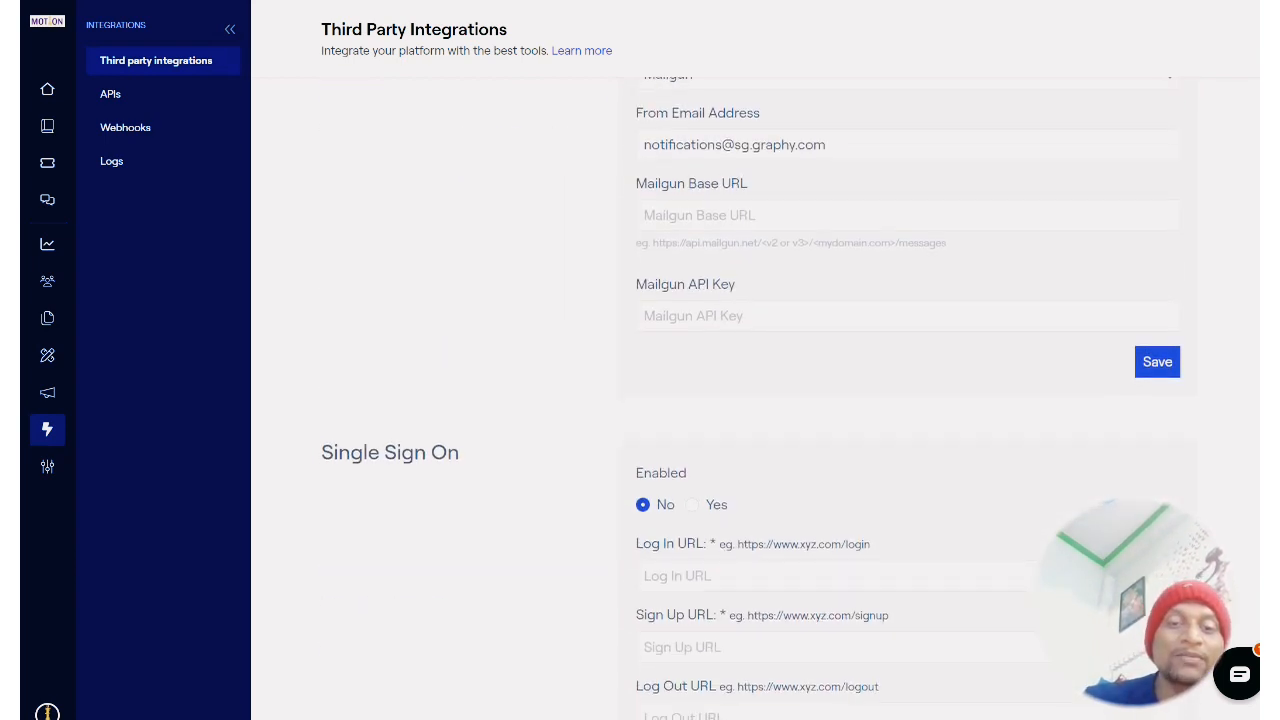
Return to Transactional Email Providers and check the provider choices, keeping Mailgun selected
scroll(908, 400, "up", 5)
scroll(908, 400, "down", 1)
scroll(750, 400, "down", 1)
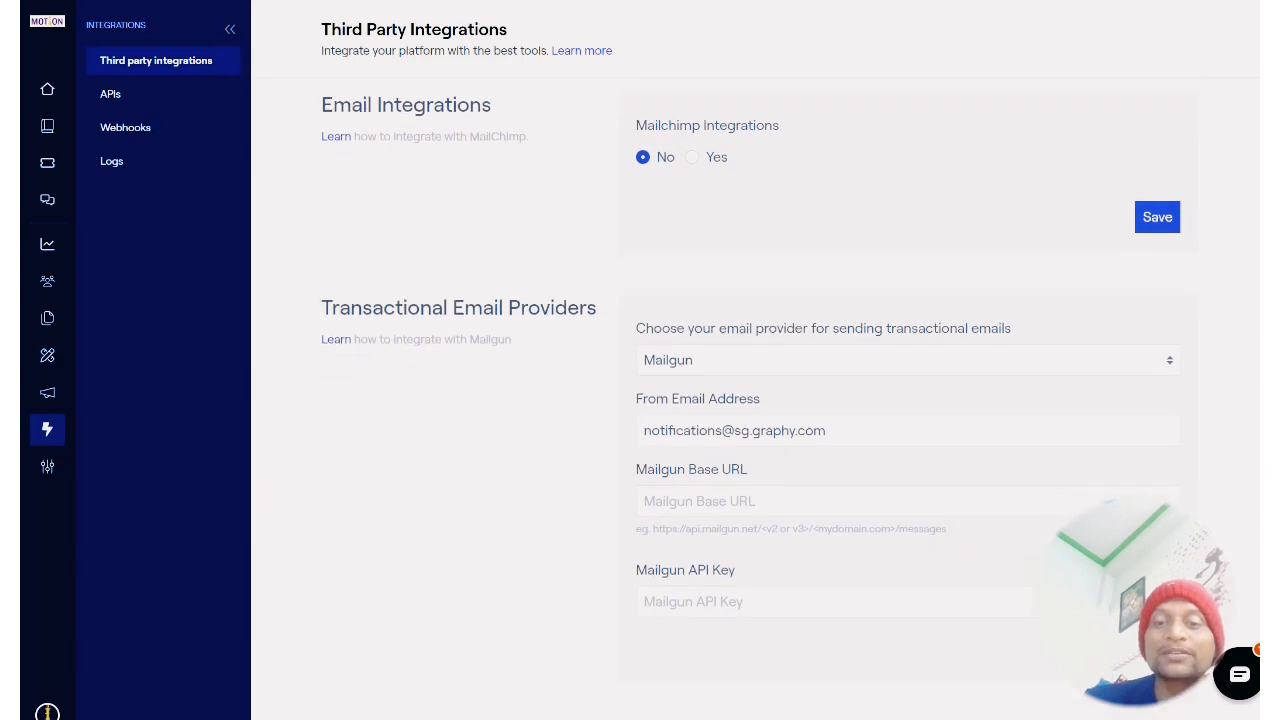
left_click(1071, 361)
left_click(352, 505)
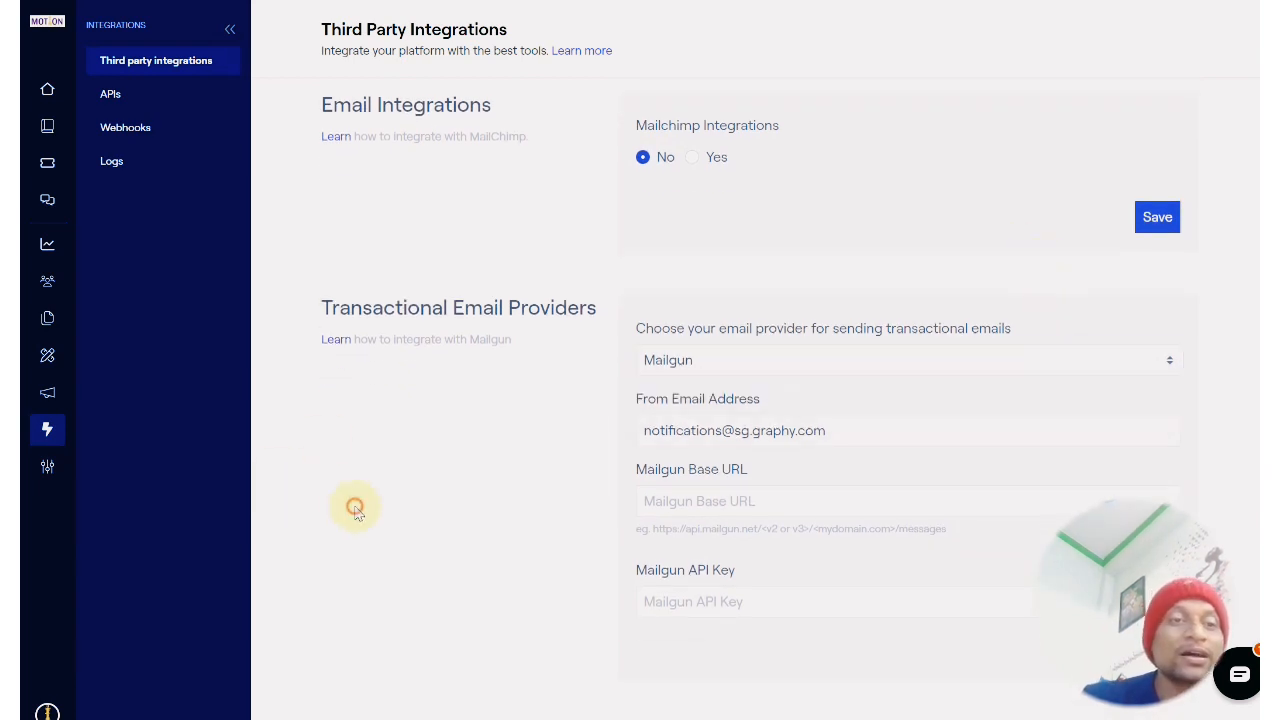
View the APIs page, then review the Create New Webhook form's fields and events and close it without saving
left_click(131, 93)
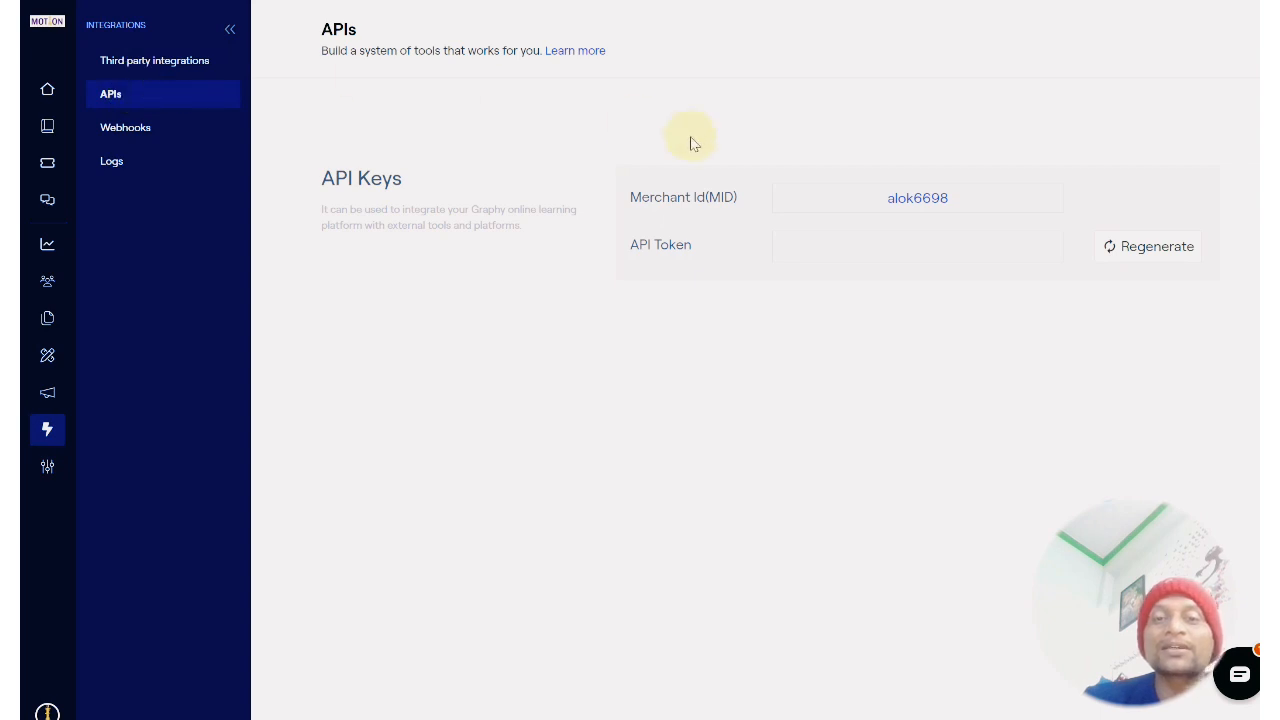
left_click(163, 135)
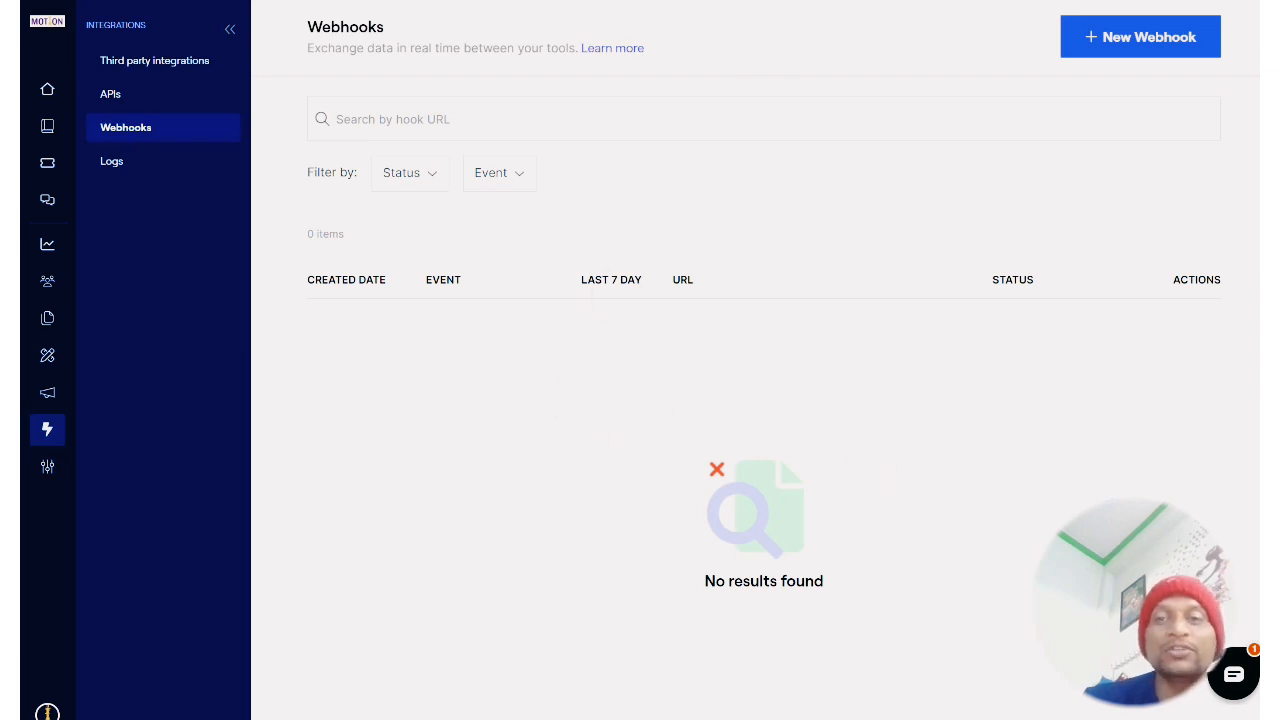
left_click(1124, 50)
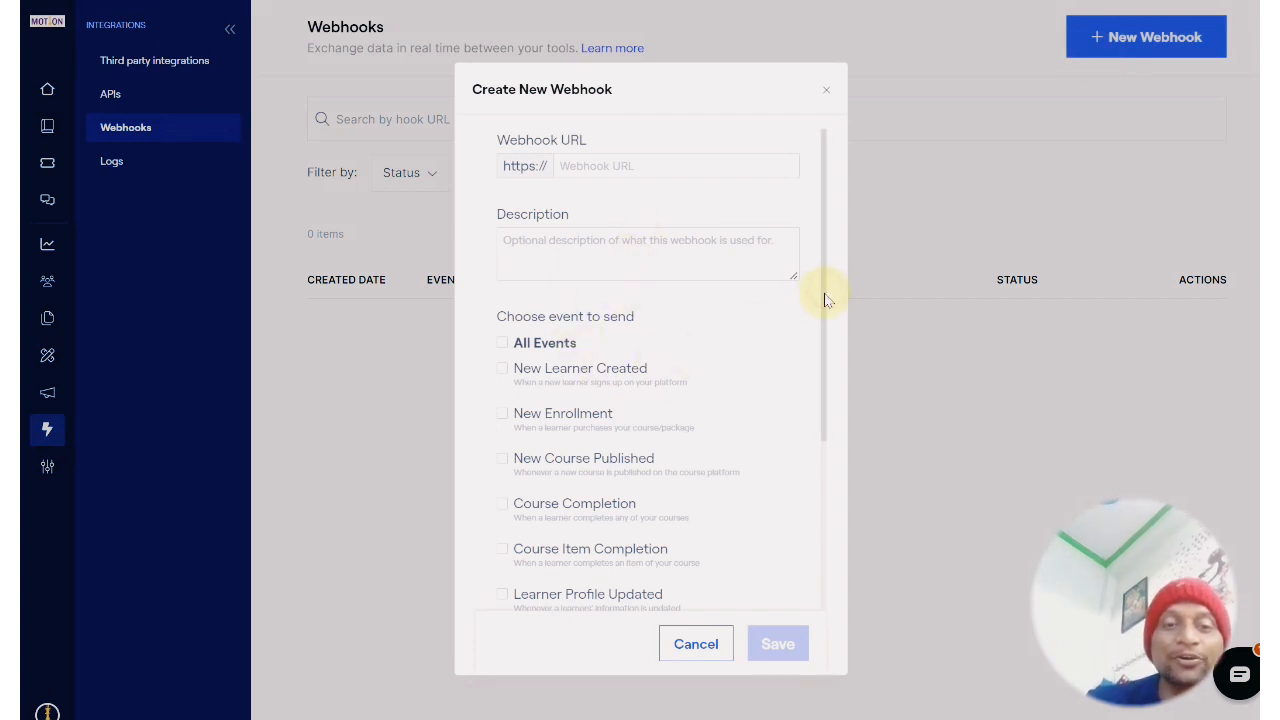
left_click_drag(826, 294, 823, 443)
left_click_drag(815, 358, 826, 251)
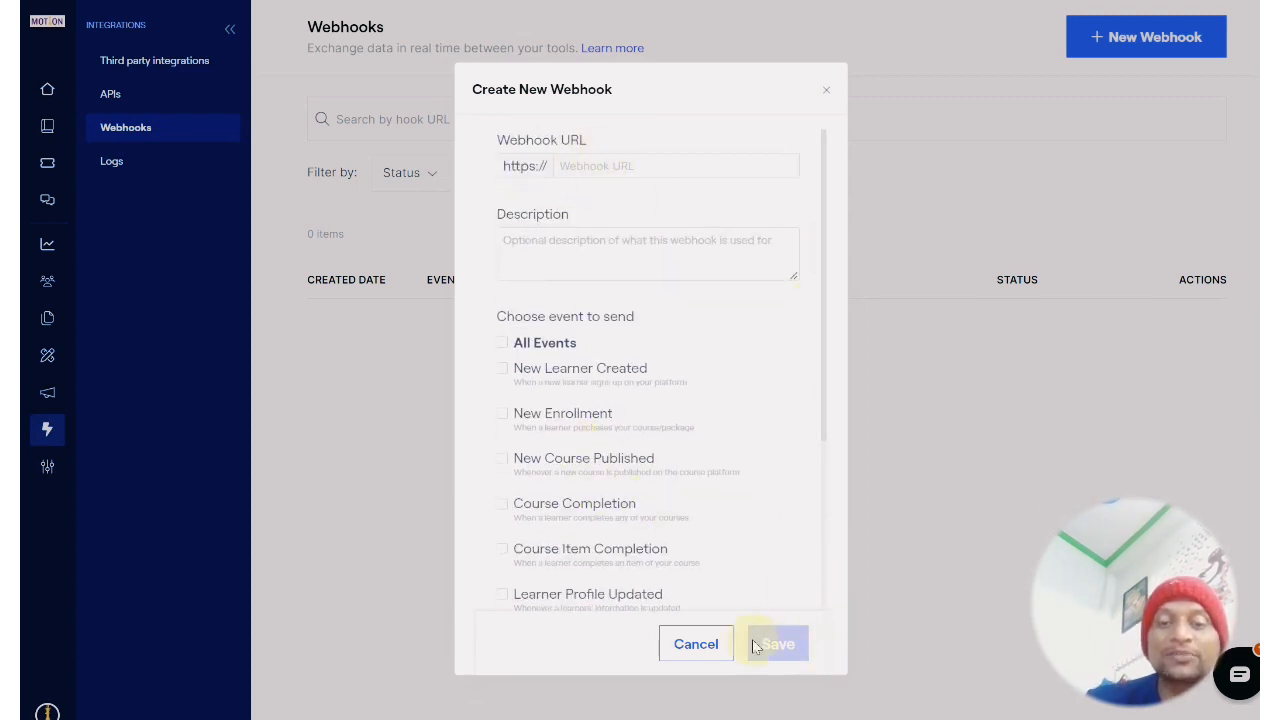
left_click(826, 95)
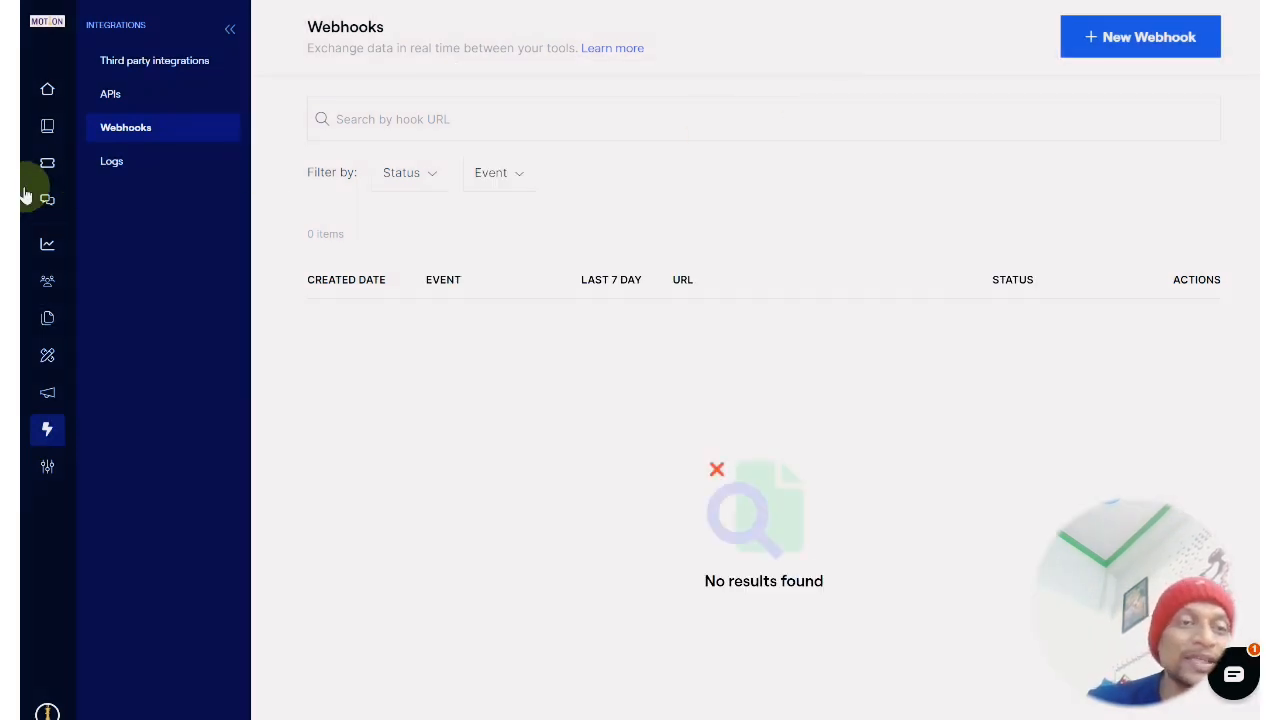
View the integration Logs page and open the Domain management settings
left_click(118, 165)
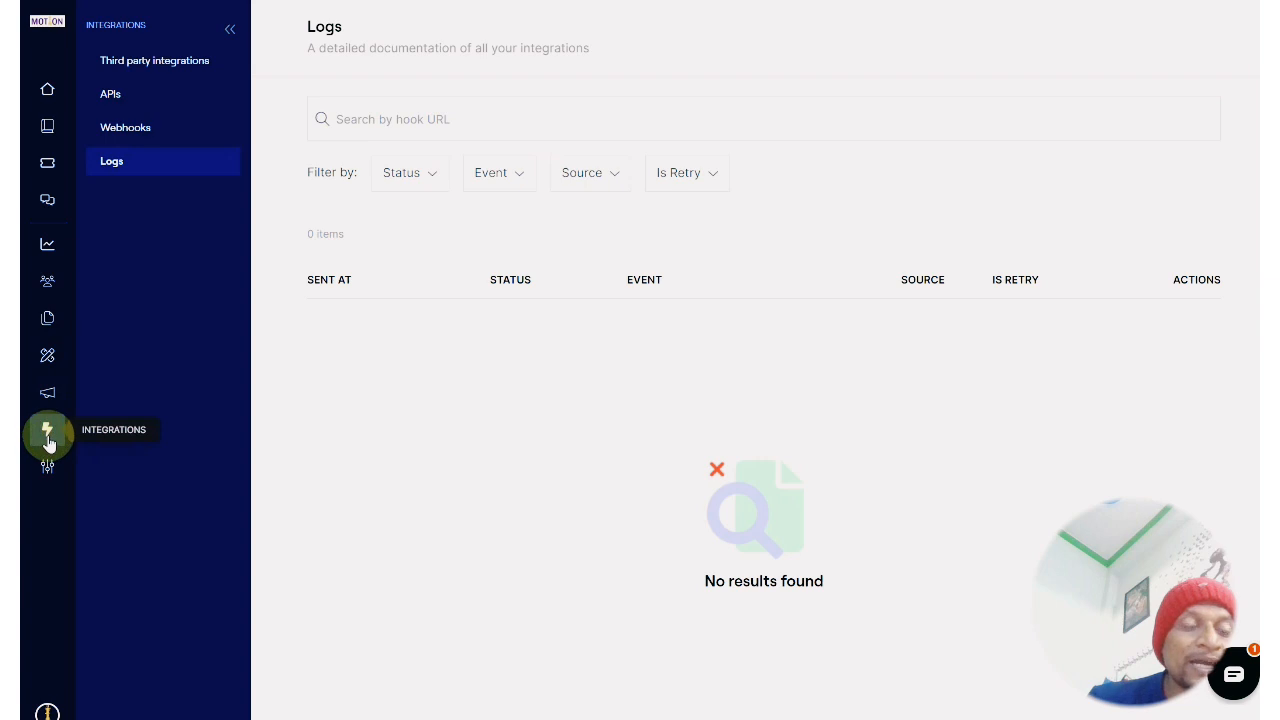
left_click(47, 470)
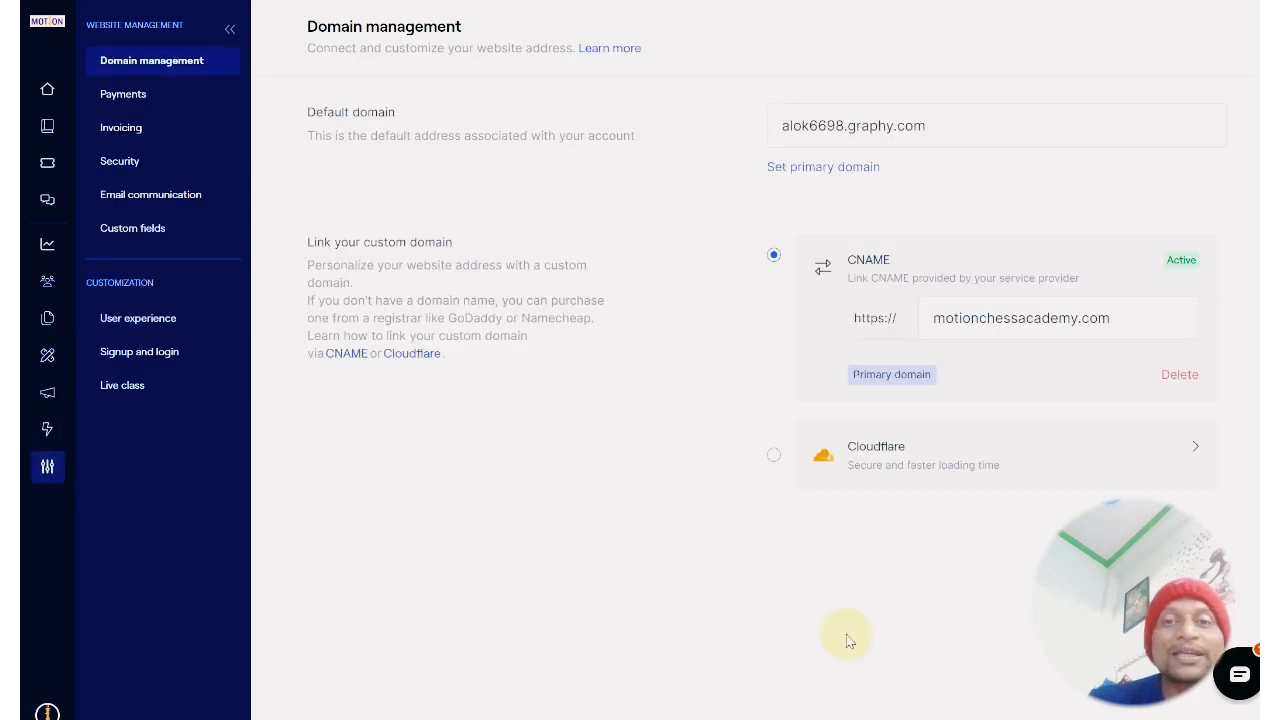